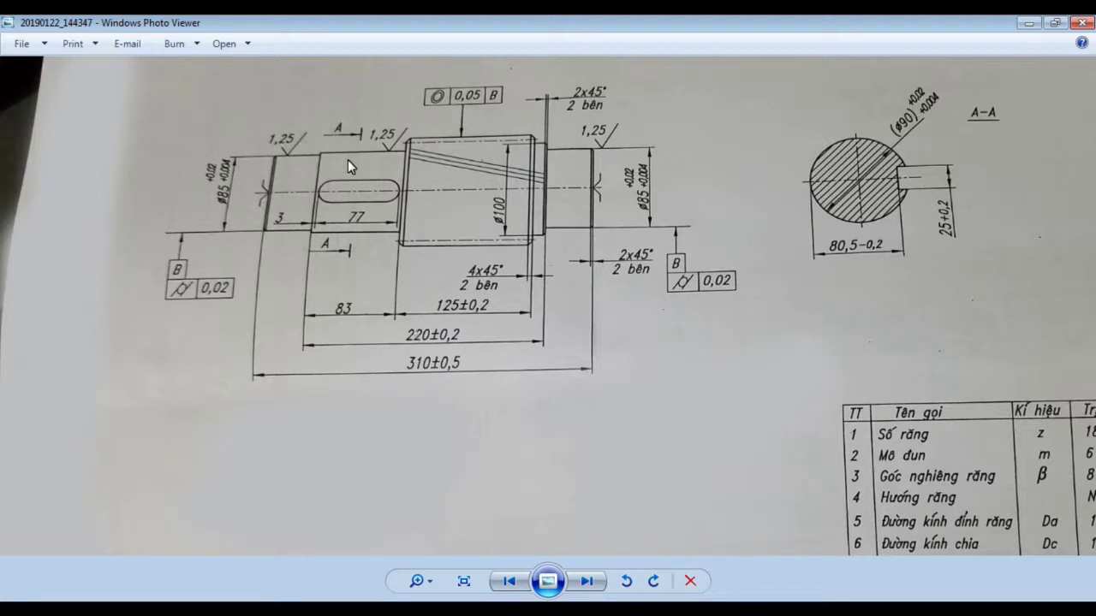
Zoom out the scanned shaft drawing until the parameter table and notes are visible
scroll(452, 268, "down", 1)
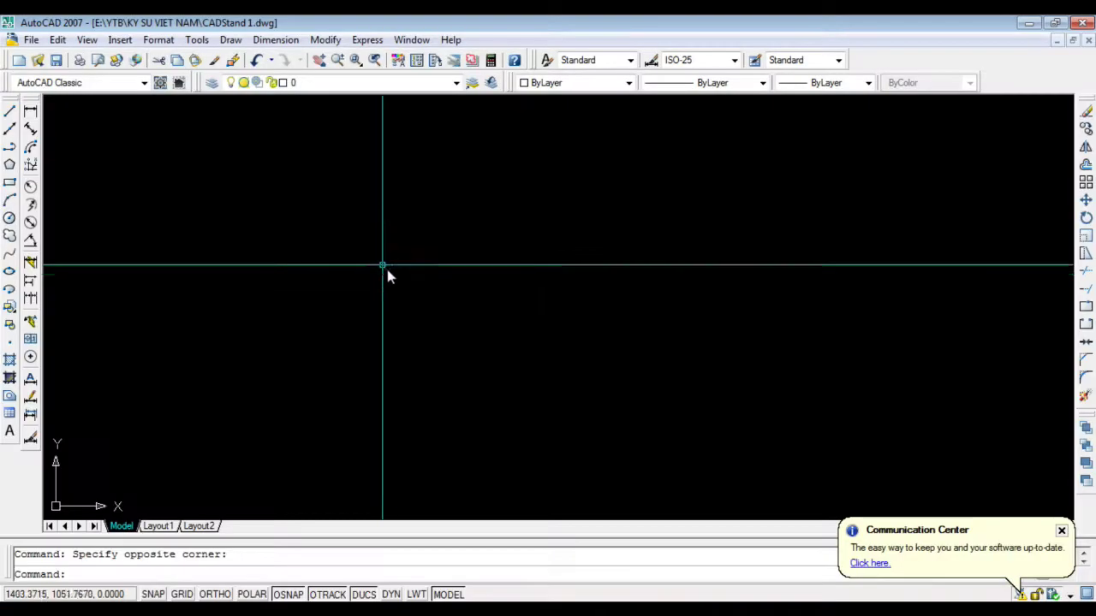
Draw the first shaft-step rectangle, 90 units tall, with RECTANG Dimensions
type("rec")
key("Return")
left_click(397, 282)
type("d")
key("Return")
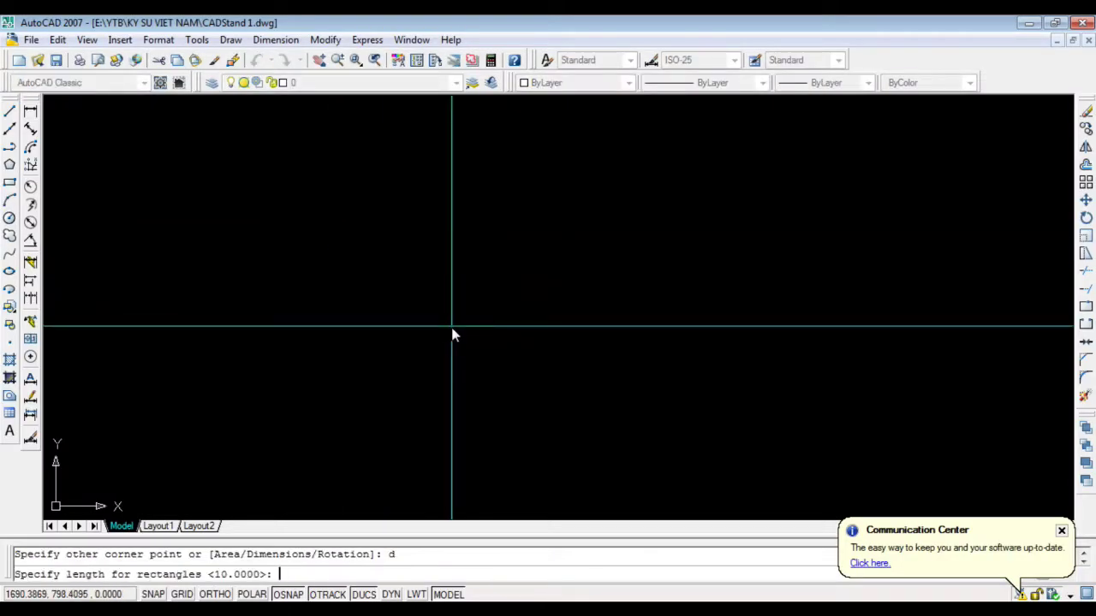
type("0")
key("Return")
type("80")
key("Return")
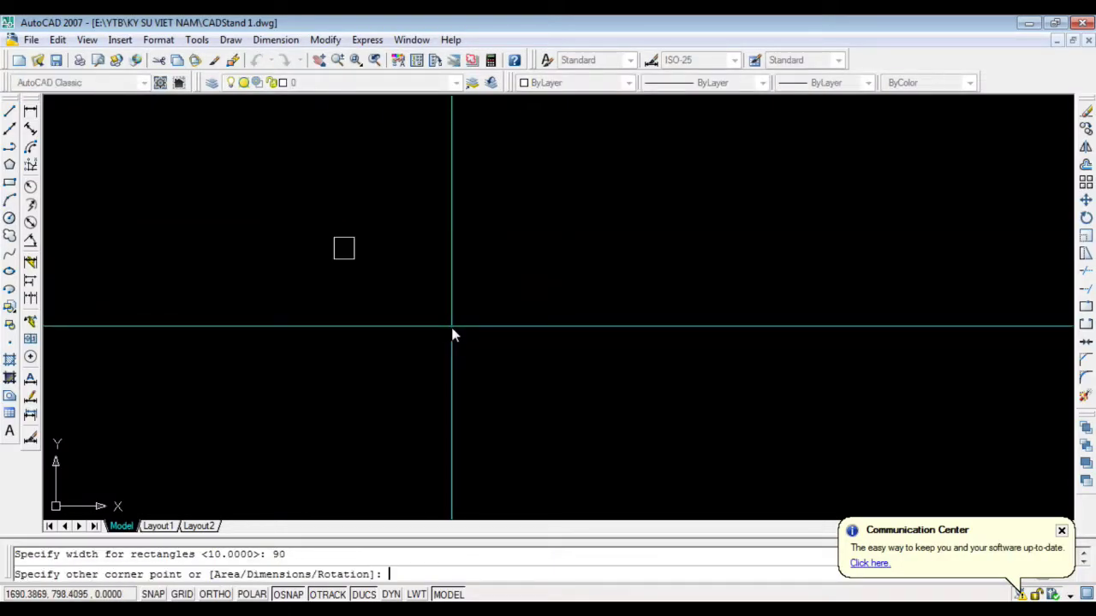
left_click(452, 334)
scroll(338, 239, "up", 3)
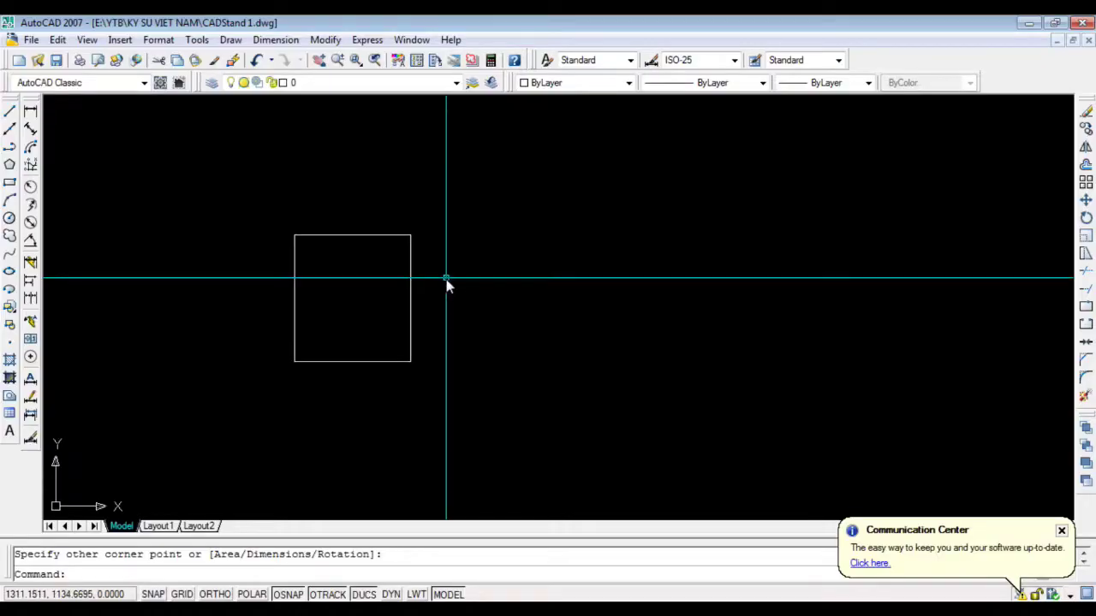
Draw a second shaft-step rectangle 121 units tall
type("rec")
key("Return")
left_click(491, 186)
type("d")
key("Return")
type("12")
key("Return")
type("12")
Move the 121-tall rectangle by its left-edge midpoint against the first rectangle
key("Return")
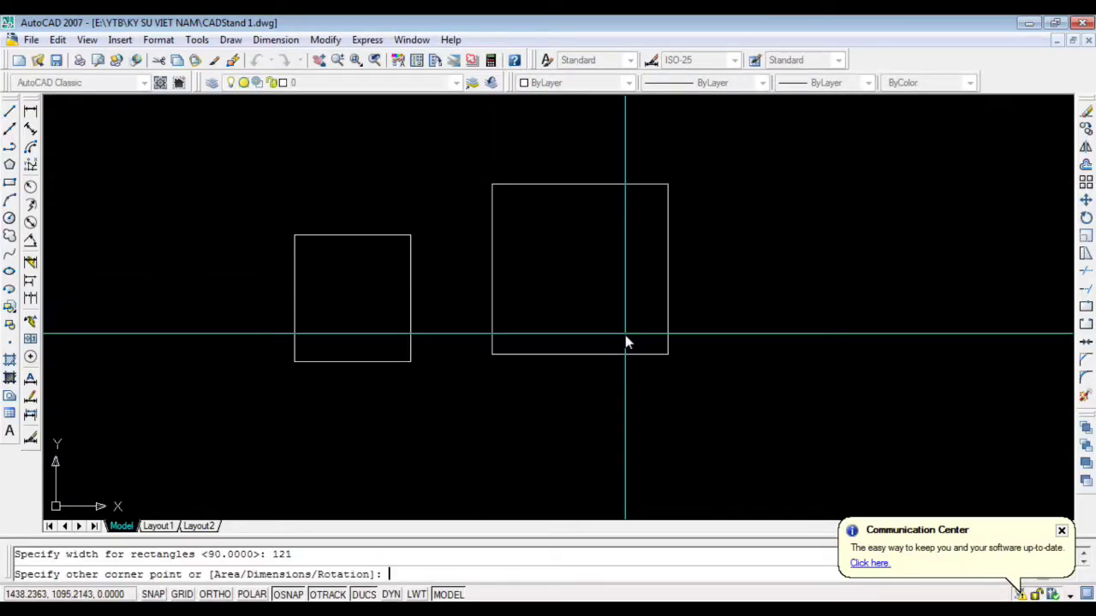
left_click(624, 335)
left_click(496, 286)
left_click(489, 278)
type("m")
key("Return")
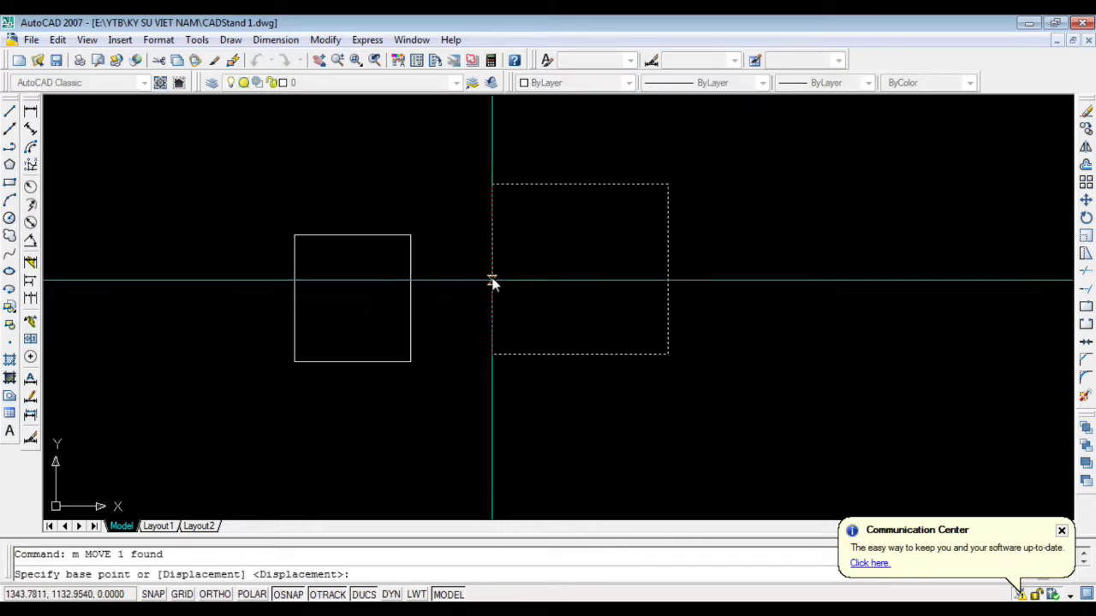
left_click(491, 276)
left_click(410, 298)
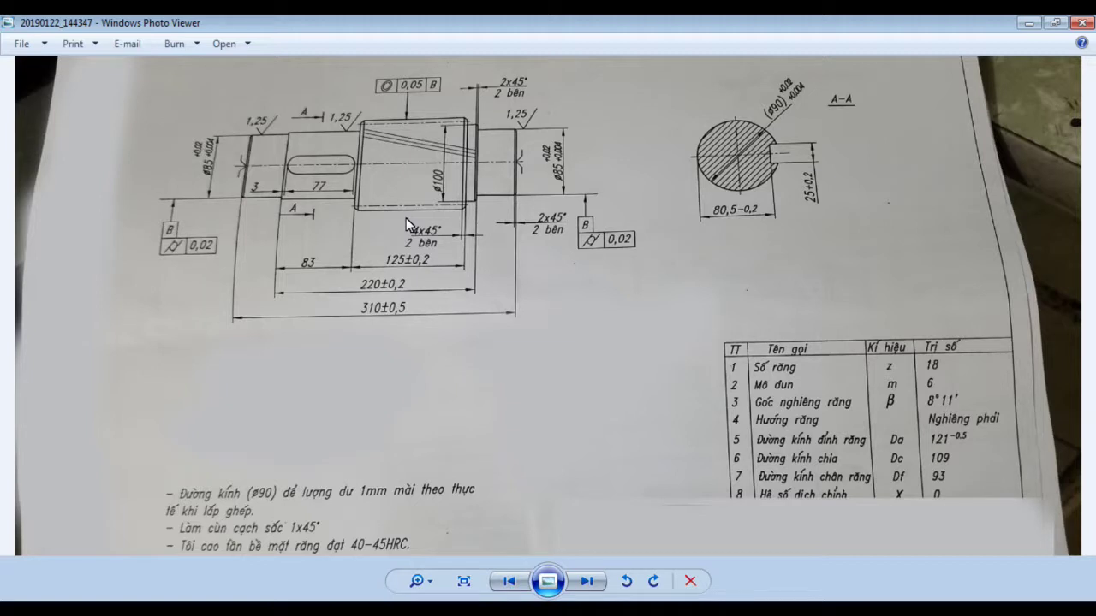
scroll(469, 276, "up", 2)
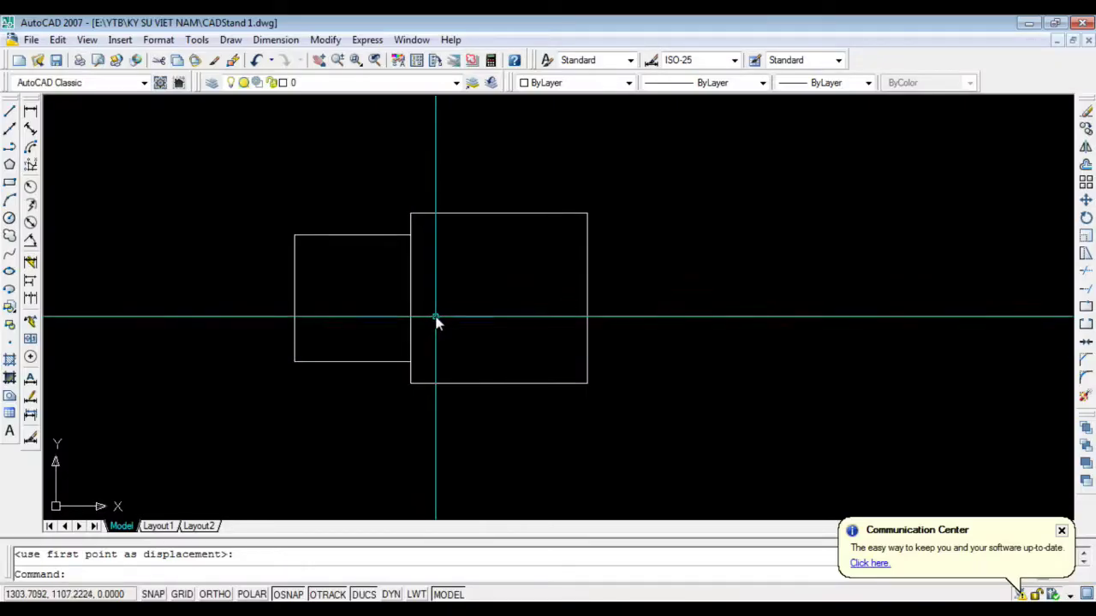
left_click(434, 320)
Draw a third shaft-step rectangle 100 units tall
type("rec")
key("Return")
left_click(585, 181)
type("d")
key("Return")
type("225")
key("Return")
type("100")
key("Return")
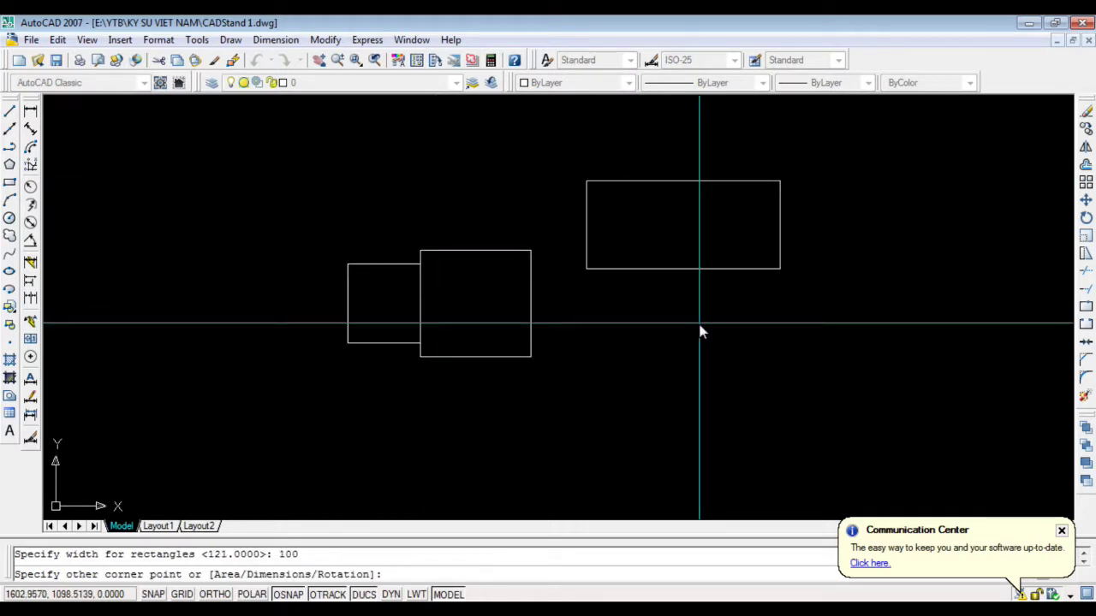
left_click(699, 328)
Move the 100-tall rectangle by its edge midpoint against the existing shaft steps
left_click(585, 235)
type("m")
key("Return")
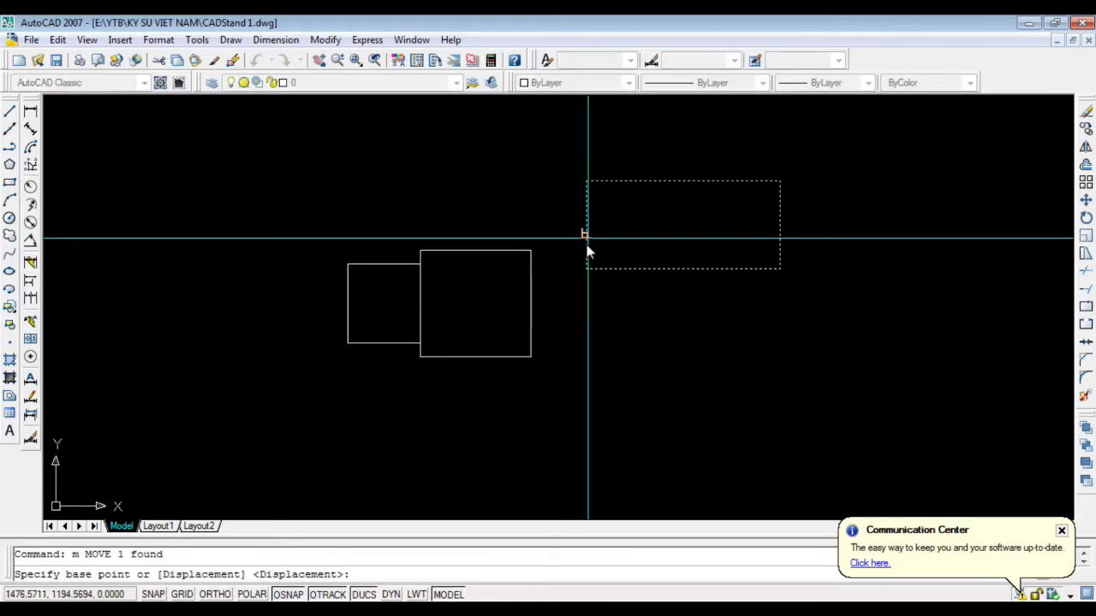
left_click(585, 225)
left_click(348, 305)
scroll(479, 298, "up", 3)
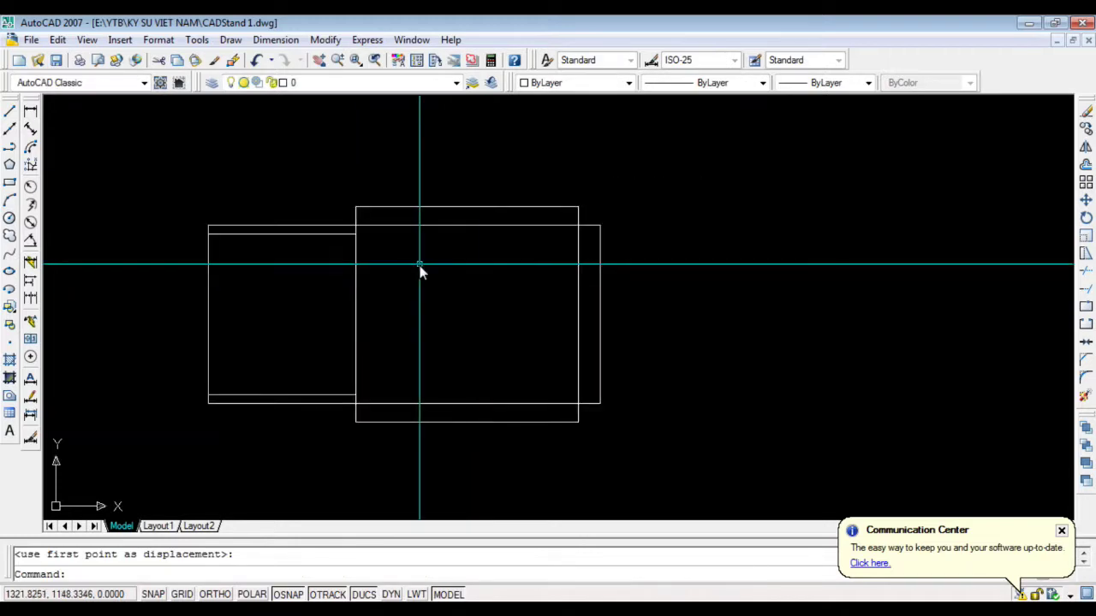
type("tr")
key("Return")
key("Return")
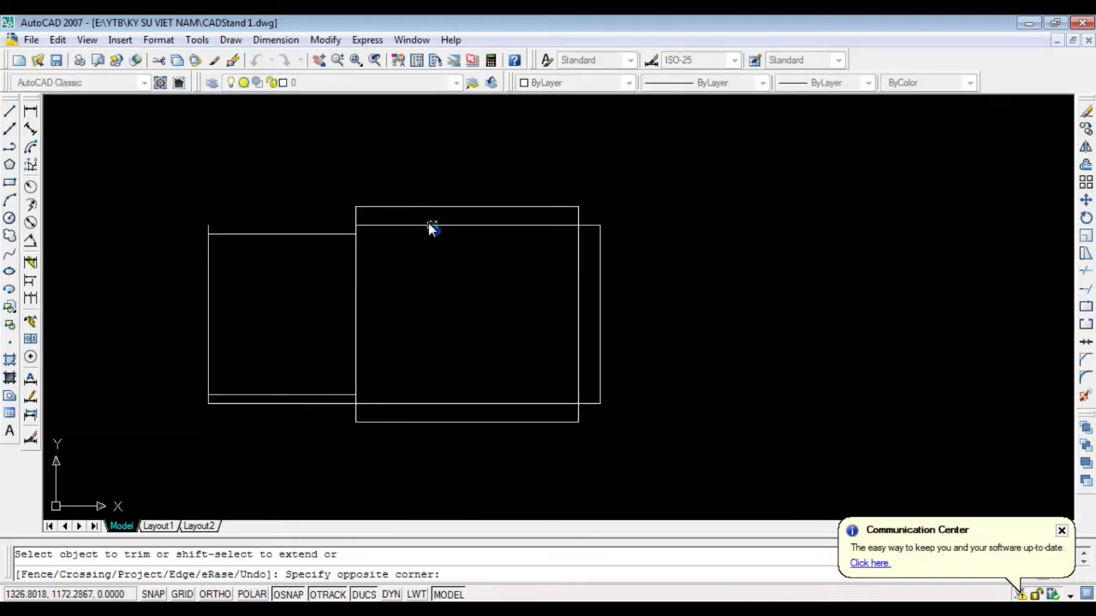
Cancel the trim and check the shaft sizes in the reference photo and Calculator
scroll(204, 231, "up", 3)
scroll(286, 262, "down", 4)
left_click(298, 339)
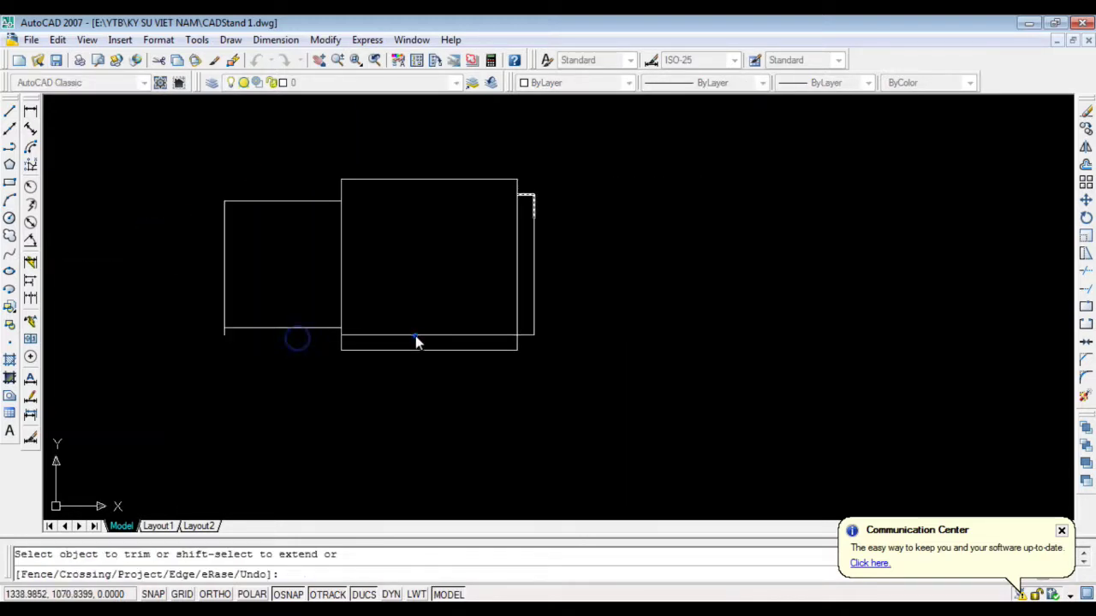
left_click(501, 325)
scroll(232, 360, "up", 3)
scroll(262, 351, "down", 4)
key("Escape")
scroll(420, 462, "up", 2)
key("alt+Tab")
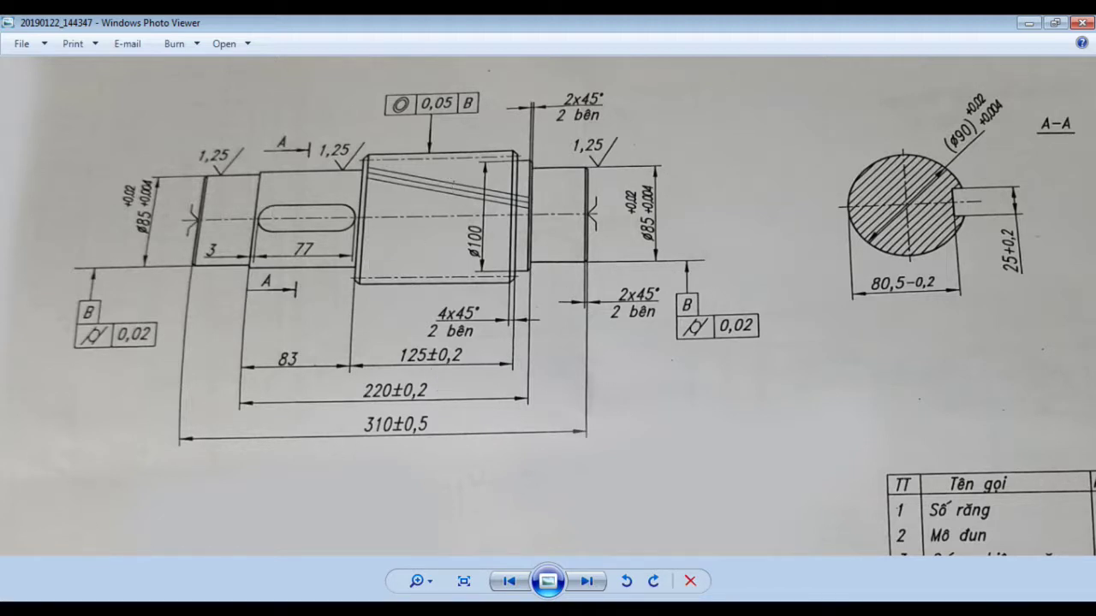
key("super")
left_click(64, 298)
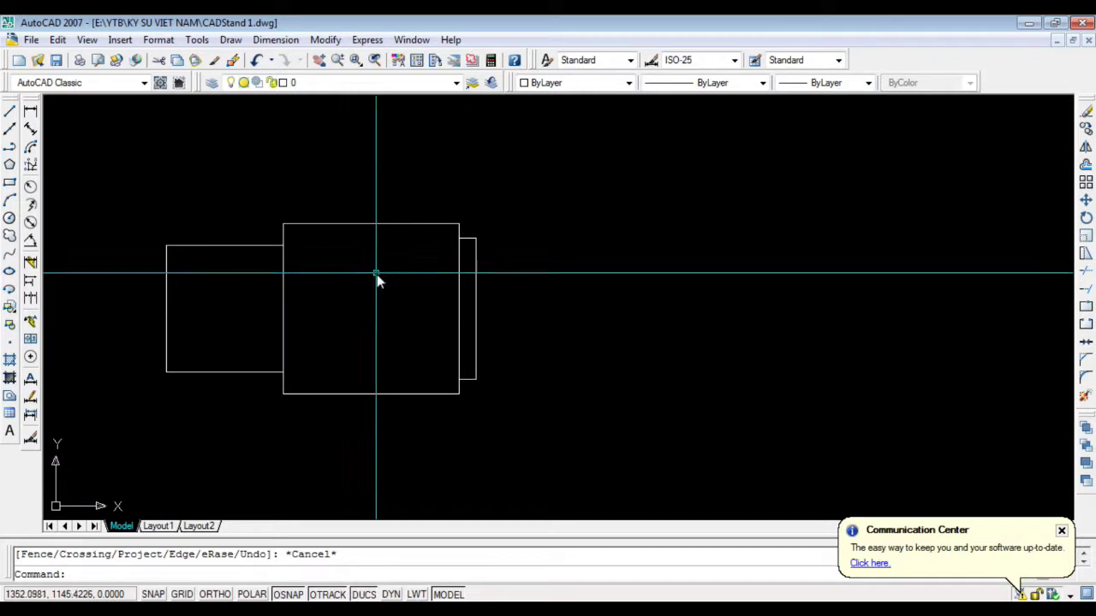
Draw a 45-long end rectangle for the shaft's right end
type("rec")
key("Return")
left_click(553, 213)
type("d")
key("Return")
type("40")
key("Return")
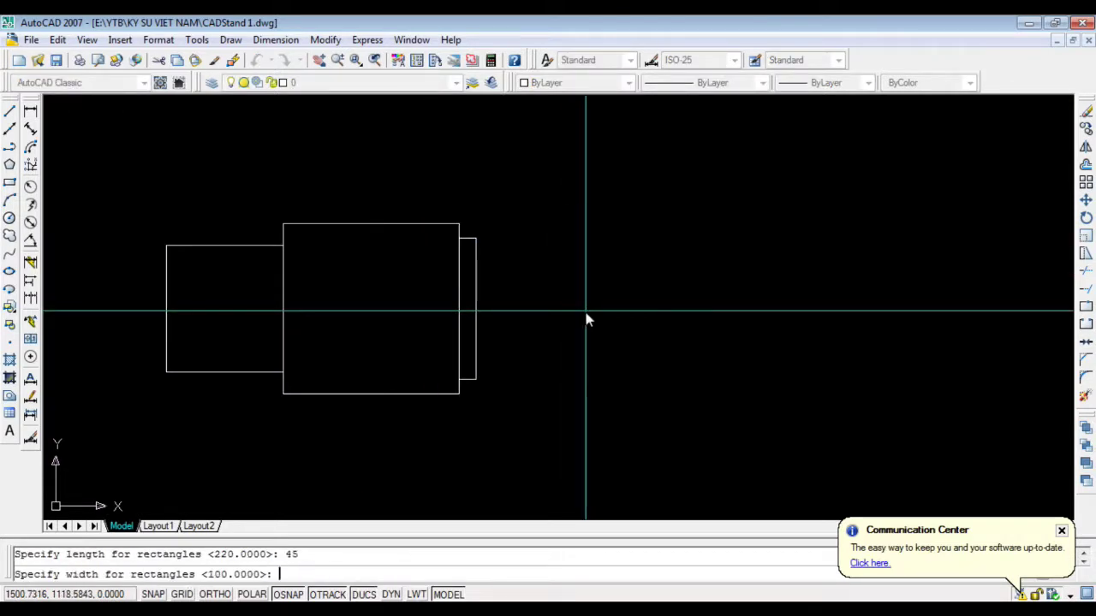
type("75")
key("Return")
left_click(587, 317)
Move the 45-long rectangle against the shaft's right end
left_click_drag(538, 181, 598, 334)
type("m")
key("Return")
left_click(552, 269)
left_click(477, 309)
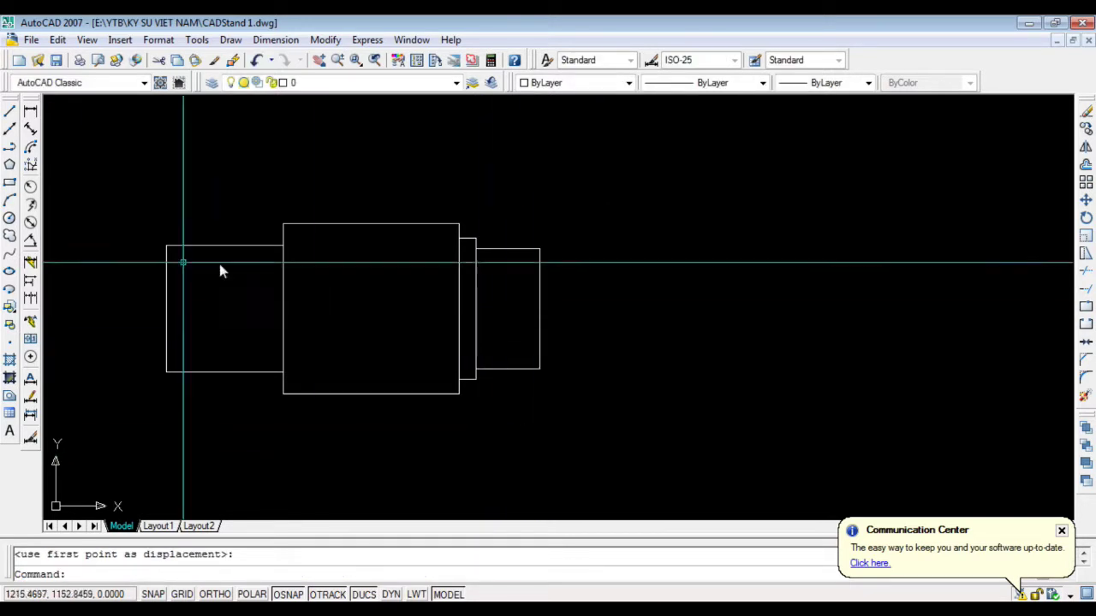
Copy the right-end rectangle to the shaft's left end
key("alt+Tab")
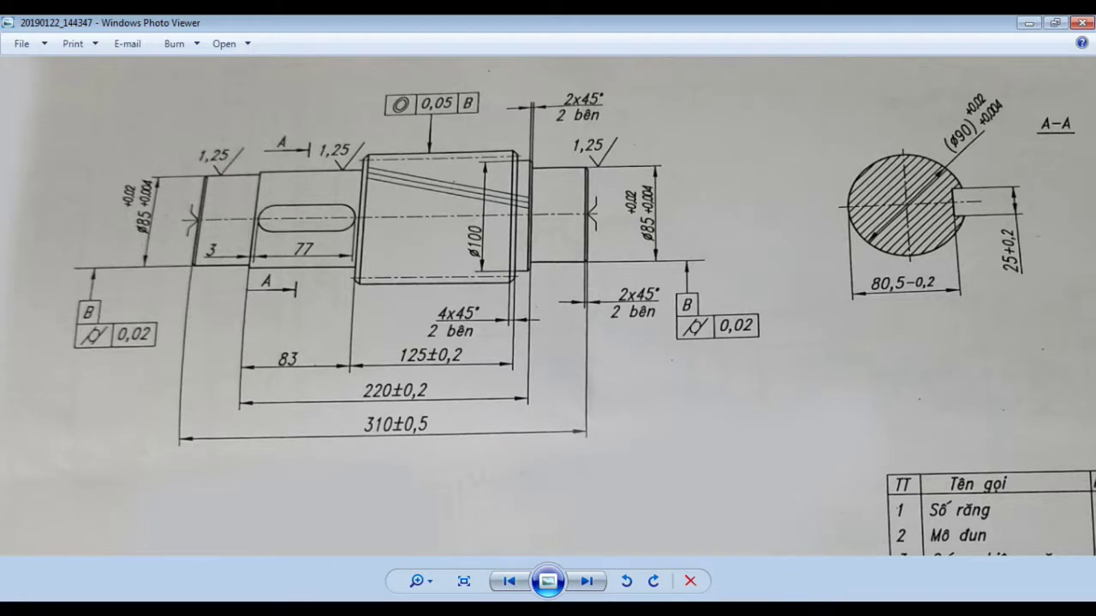
key("alt+Tab")
left_click(719, 251)
left_click(617, 232)
type("c")
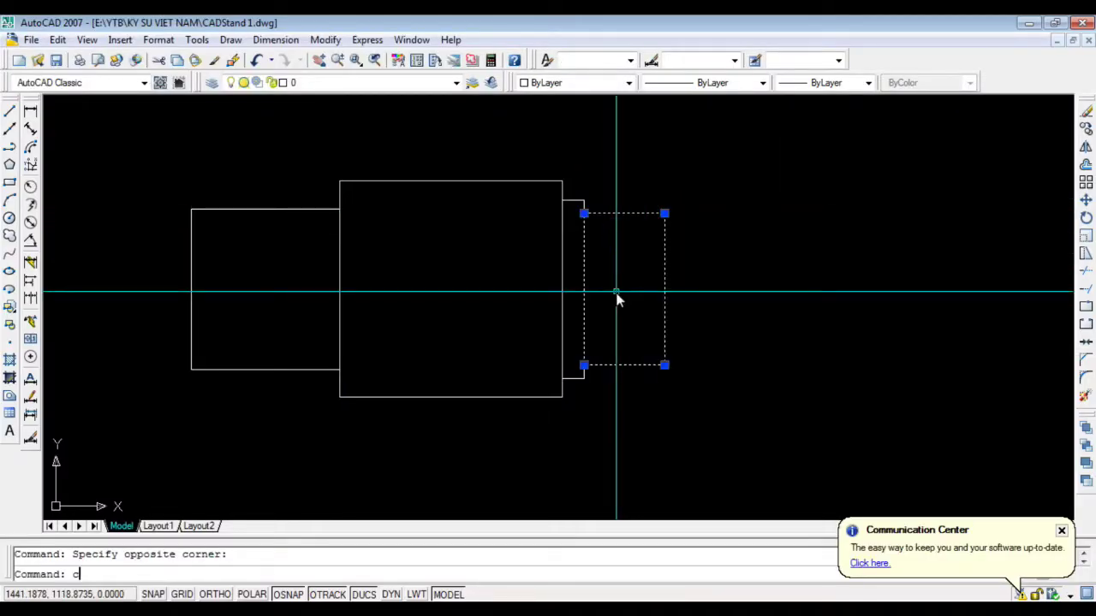
key("Return")
left_click(664, 291)
left_click(191, 291)
key("Escape")
Compare the five-step outline with the reference photo and return to the drawing
scroll(573, 323, "down", 1)
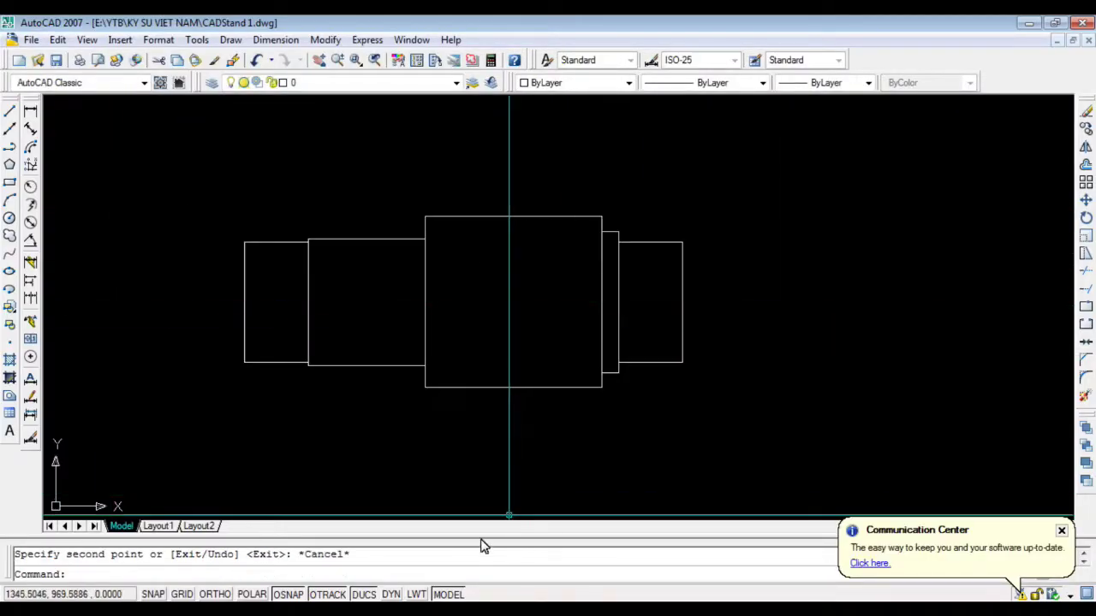
key("alt+Tab")
scroll(582, 173, "up", 3)
scroll(629, 441, "down", 1)
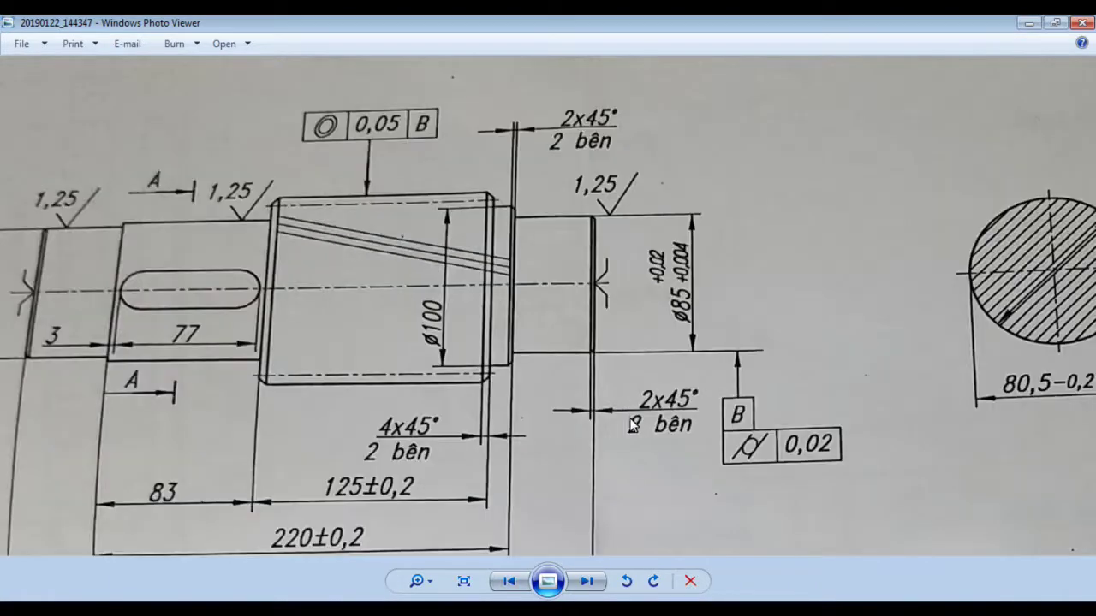
key("alt+Tab")
scroll(516, 343, "up", 2)
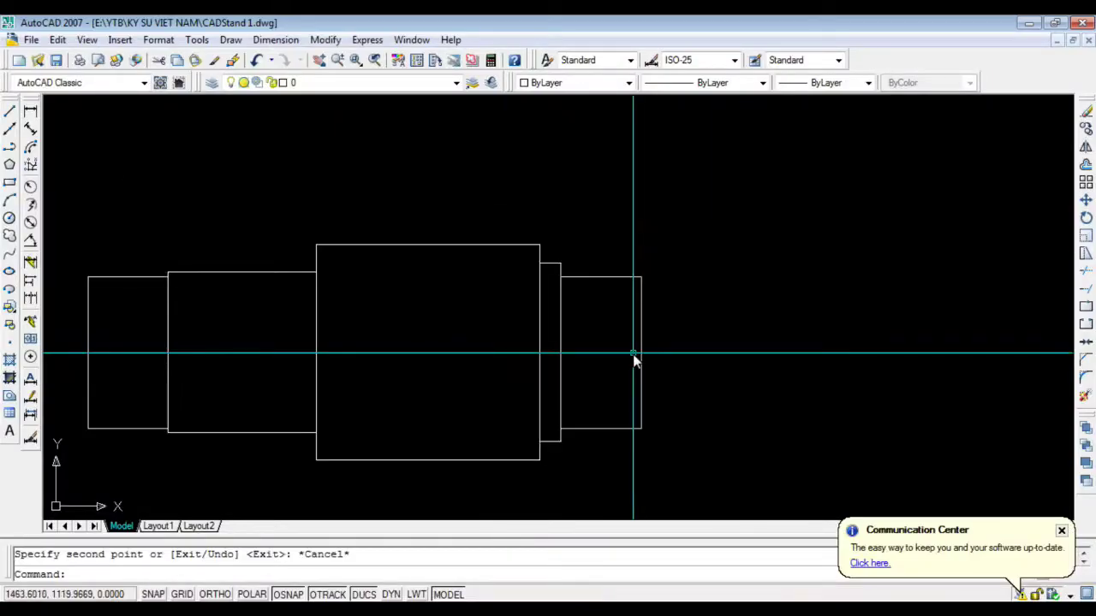
left_click(1083, 362)
scroll(698, 355, "up", 1)
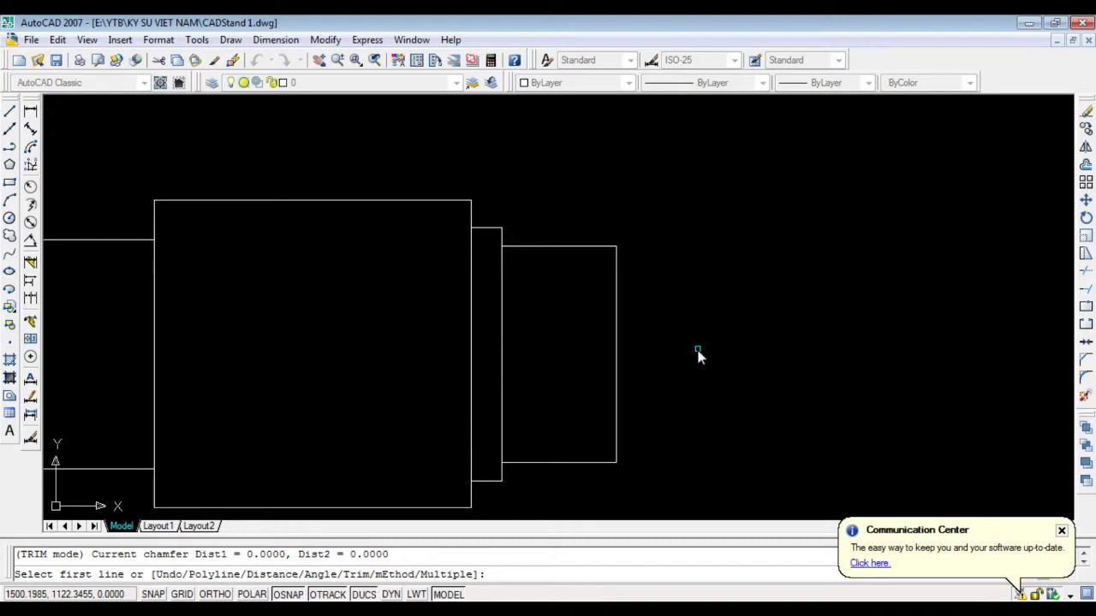
Set up a length-2, 45° angle chamfer and bevel the right end corner of the shaft
type("a")
key("Return")
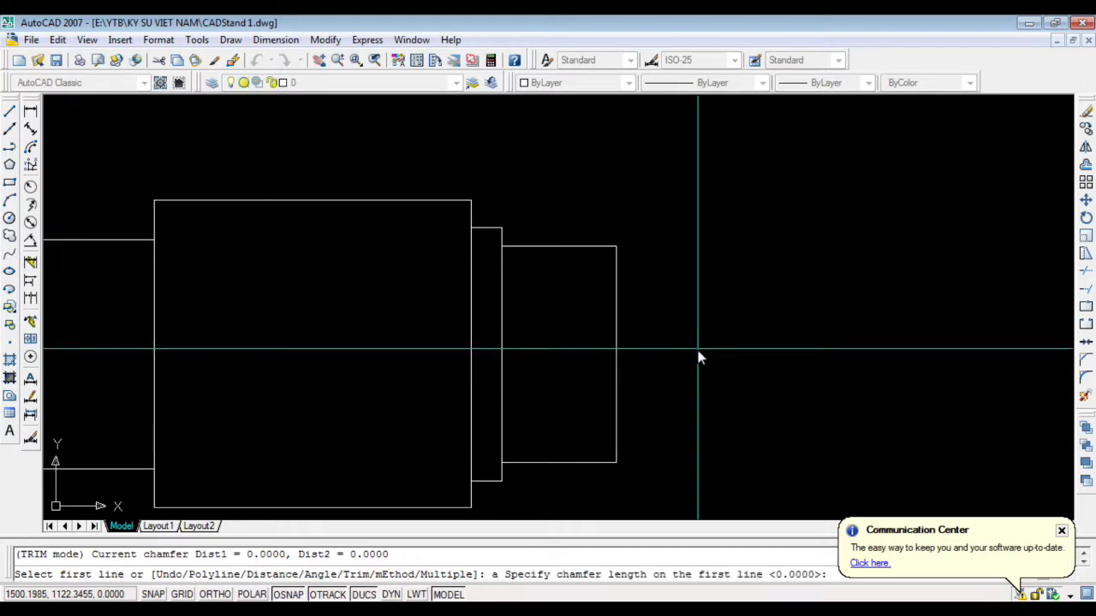
type("2")
key("Return")
key("Return")
scroll(559, 262, "up", 2)
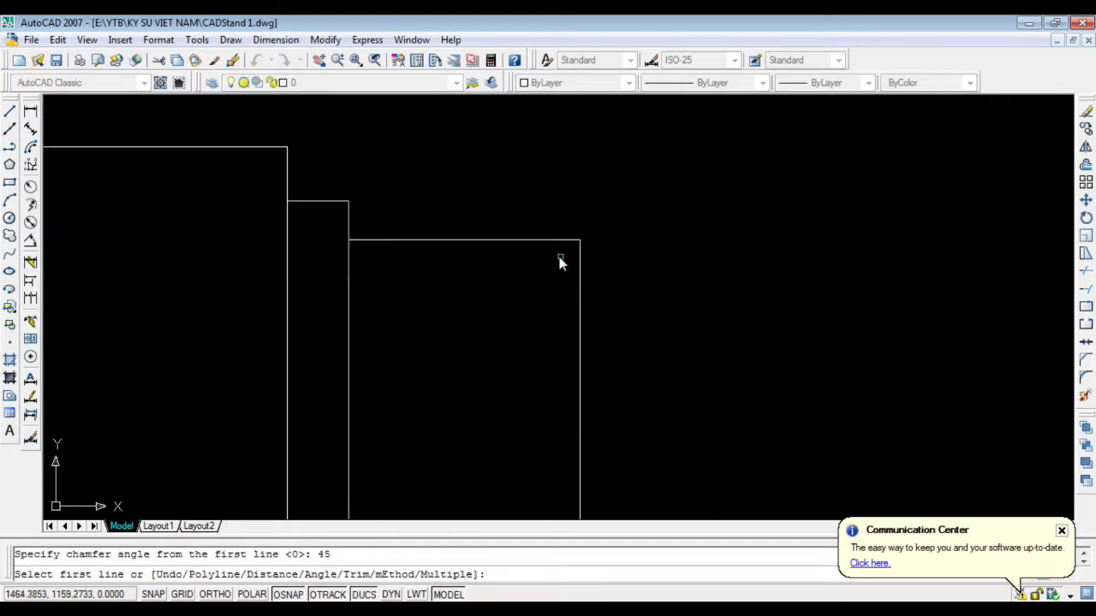
left_click(566, 243)
scroll(599, 359, "down", 3)
left_click(607, 377)
Chamfer the lower-right end corner and the next corner on the left side
key("Return")
scroll(607, 381, "up", 4)
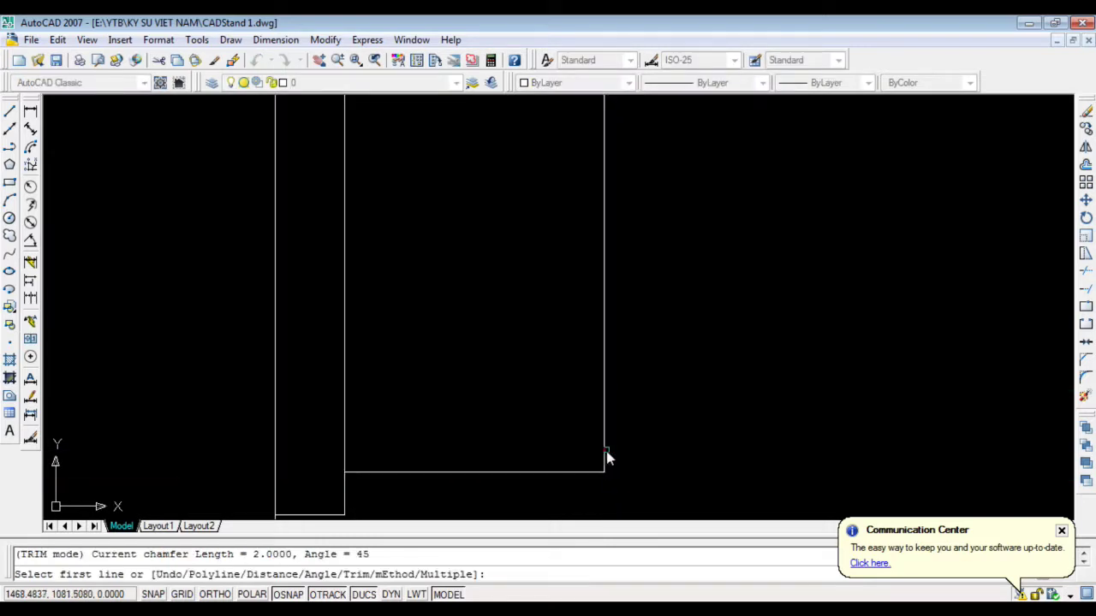
left_click(607, 454)
left_click(583, 473)
scroll(583, 473, "down", 5)
scroll(263, 432, "up", 3)
key("Return")
left_click(279, 262)
scroll(335, 449, "down", 3)
scroll(279, 449, "up", 3)
left_click(279, 447)
scroll(469, 394, "down", 3)
key("Escape")
scroll(604, 362, "up", 4)
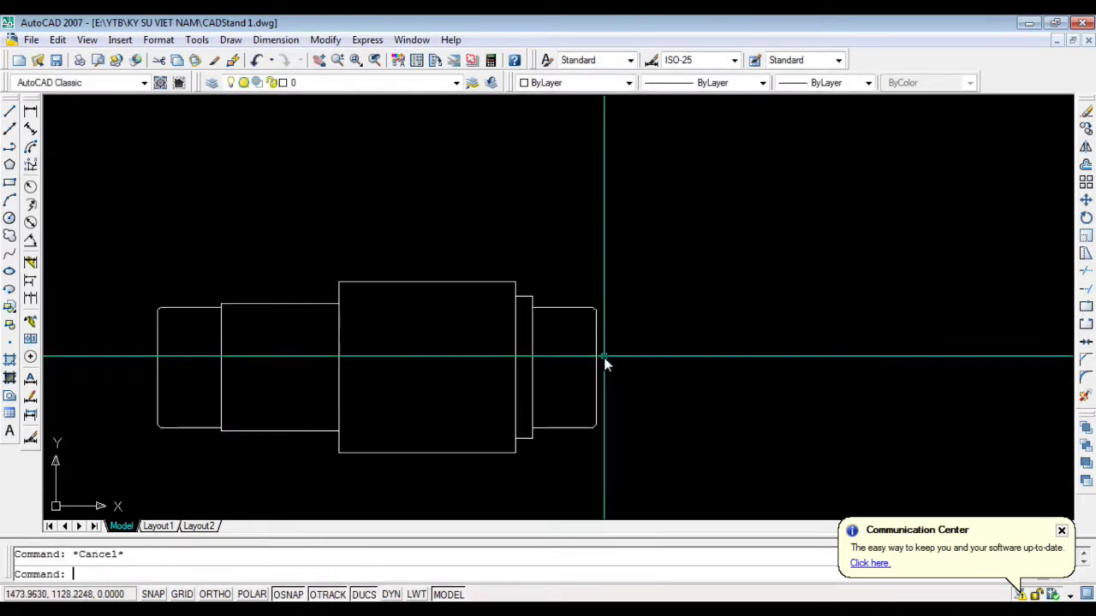
Draw a line across the left shaft end between the chamfer corners
key("l")
key("Return")
left_click(576, 256)
scroll(574, 502, "down", 3)
key("Escape")
key("Return")
scroll(296, 428, "up", 4)
scroll(296, 276, "up", 1)
left_click(315, 167)
scroll(315, 171, "down", 2)
scroll(330, 274, "up", 2)
left_click(293, 257)
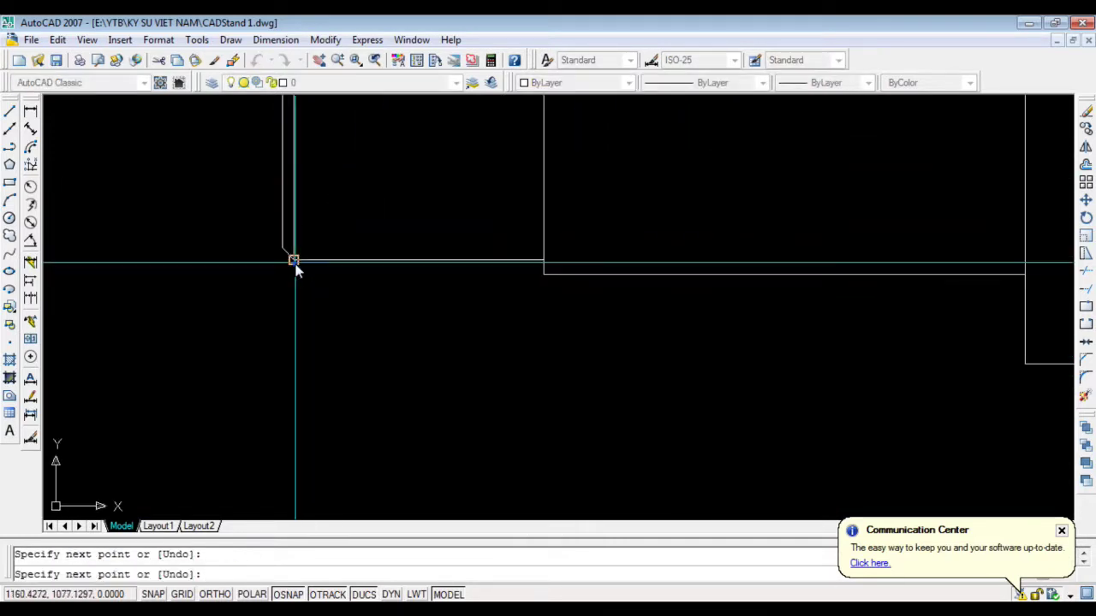
key("Escape")
scroll(428, 291, "down", 4)
scroll(663, 475, "up", 1)
scroll(337, 210, "down", 1)
Select the shaft to check its layer, then compare it with the reference photo
left_click_drag(210, 164, 749, 396)
left_click(385, 82)
left_click(341, 124)
key("Escape")
scroll(346, 345, "down", 2)
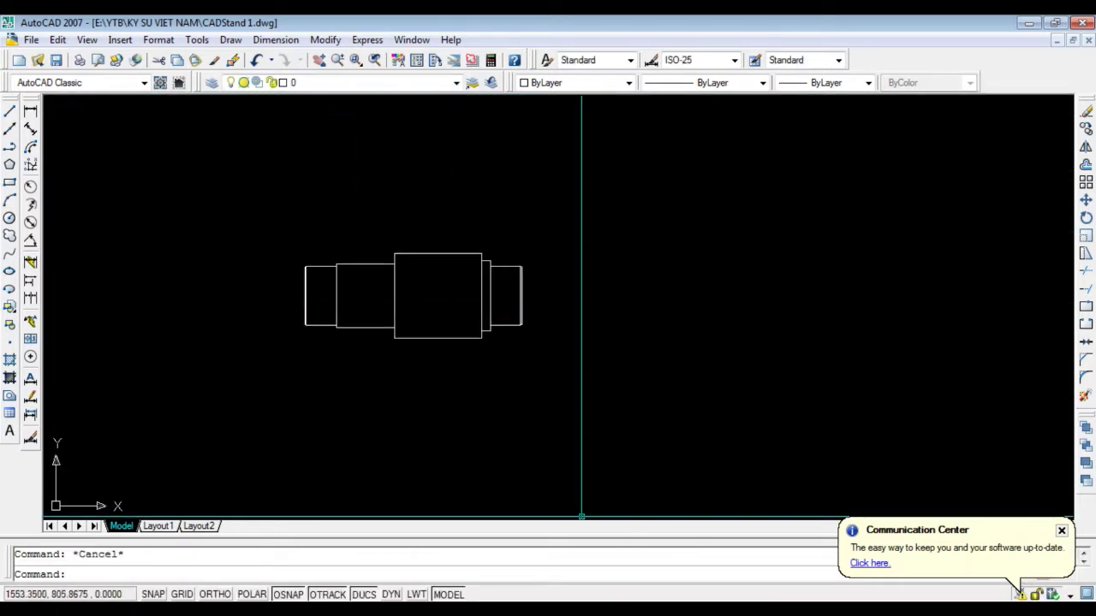
key("alt+Tab")
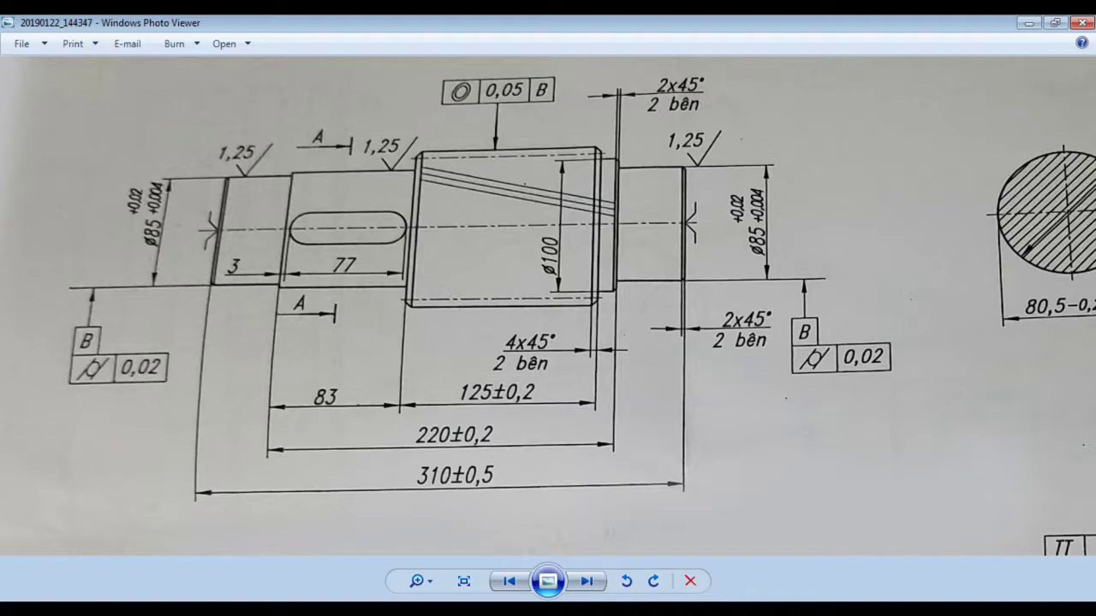
key("alt+Tab")
scroll(420, 300, "up", 2)
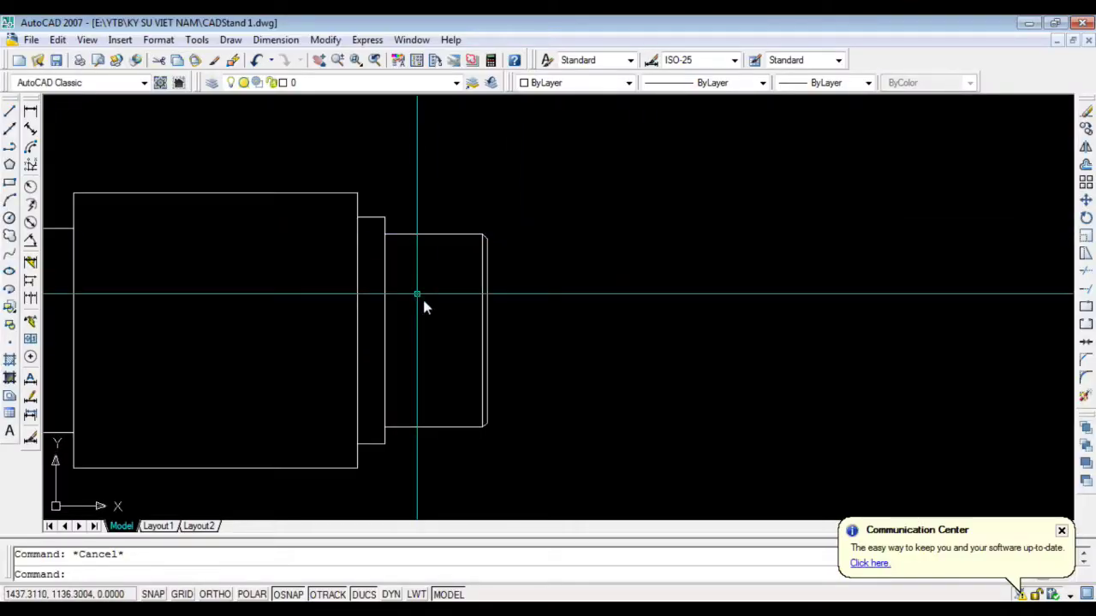
Chamfer two corners of the large cylinder using the default length and angle
left_click(1087, 364)
scroll(397, 240, "up", 2)
type("a")
key("Return")
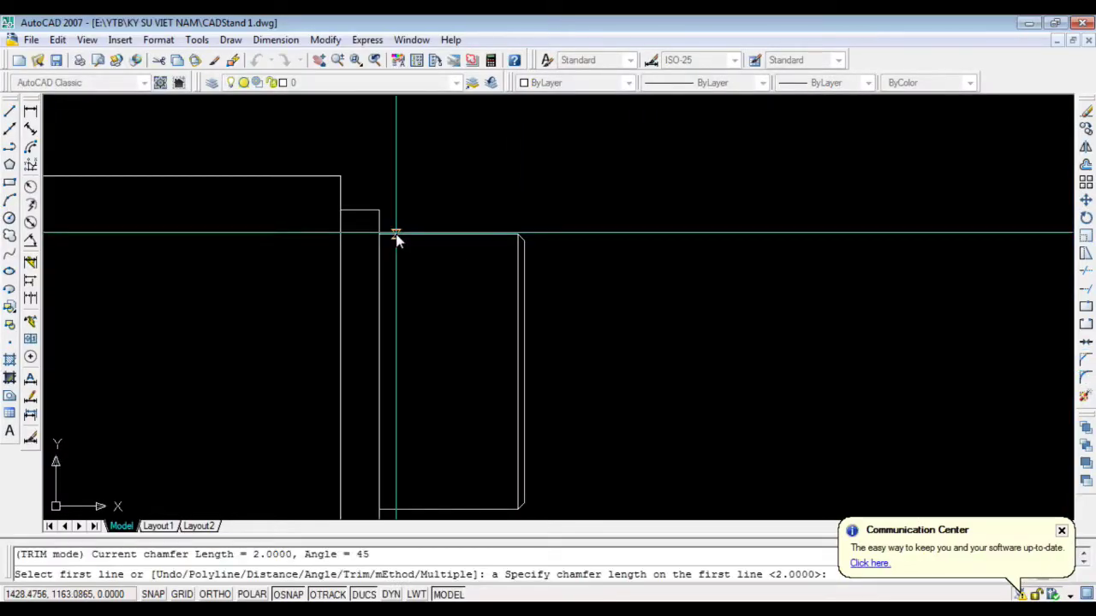
key("Return")
key("Return")
left_click(366, 212)
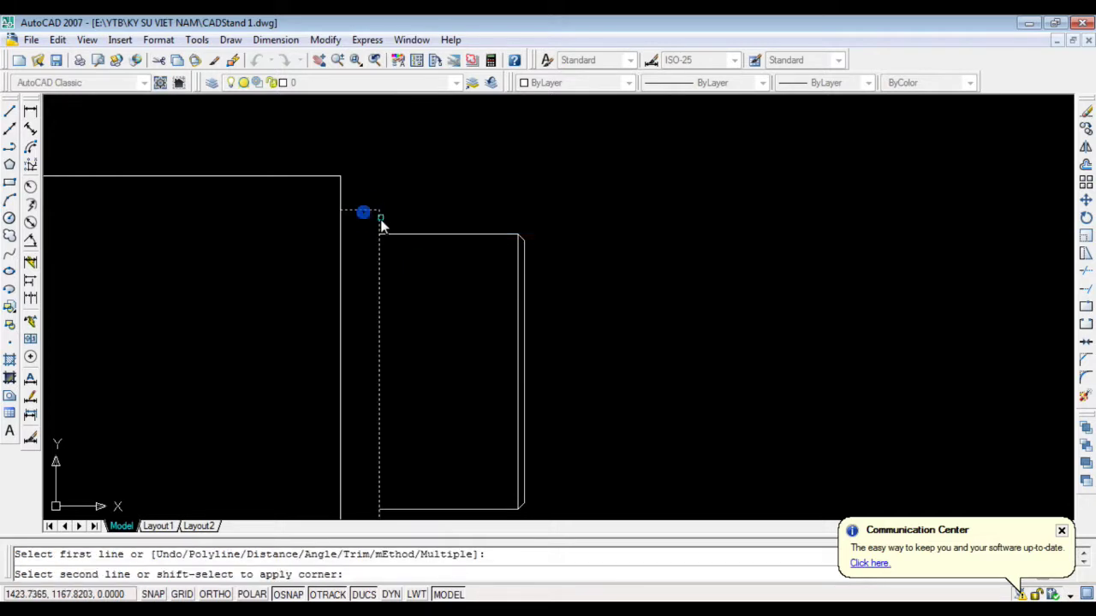
left_click(379, 222)
scroll(393, 333, "down", 3)
scroll(396, 334, "up", 4)
key("Return")
left_click(398, 313)
left_click(377, 345)
scroll(480, 384, "down", 3)
scroll(360, 315, "down", 1)
scroll(569, 351, "up", 2)
key("Escape")
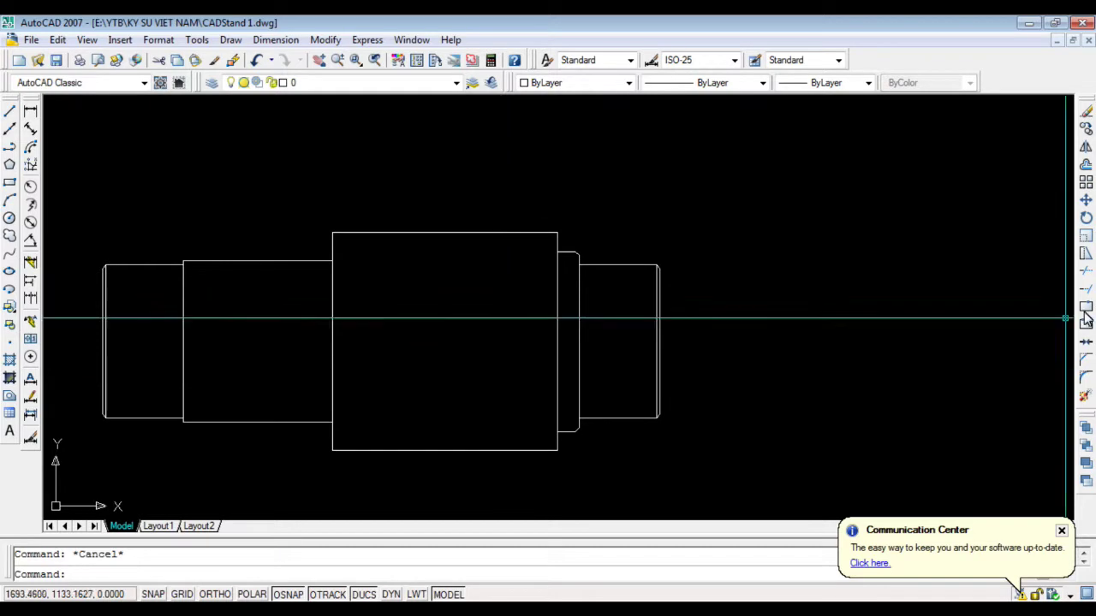
Chamfer the lower corner of the upper-right step at 45°
key("Return")
type("a")
key("Return")
key("Return")
type("45")
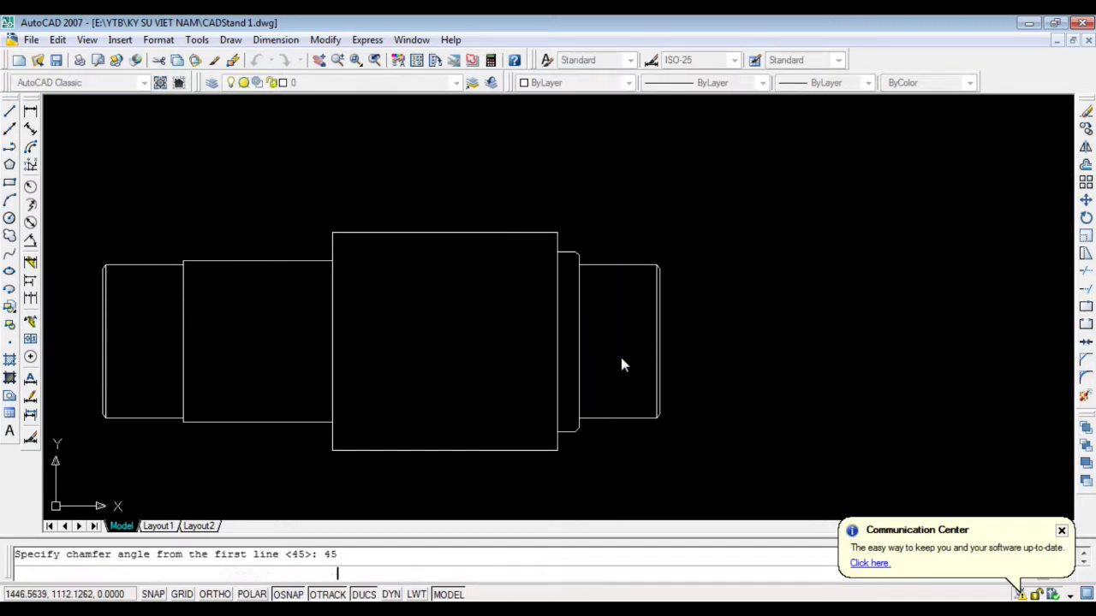
scroll(557, 244, "up", 3)
left_click(535, 217)
scroll(590, 377, "up", 2)
left_click(590, 377)
Chamfer the top-left corner at 45°, then check the shaft against the reference photo
key("Return")
left_click(574, 385)
scroll(337, 115, "down", 3)
scroll(298, 157, "up", 3)
left_click(298, 157)
key("Return")
scroll(320, 488, "up", 3)
left_click(291, 466)
key("Escape")
scroll(283, 394, "down", 3)
scroll(283, 394, "up", 1)
key("alt+Tab")
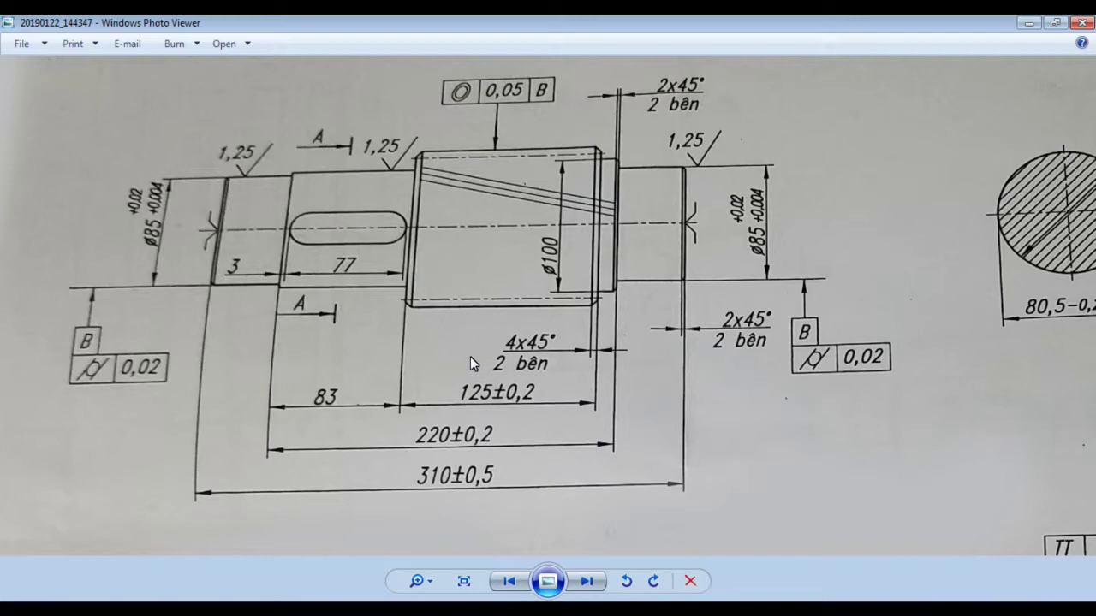
key("alt+Tab")
scroll(397, 415, "up", 2)
key("alt+Tab")
key("alt+Tab")
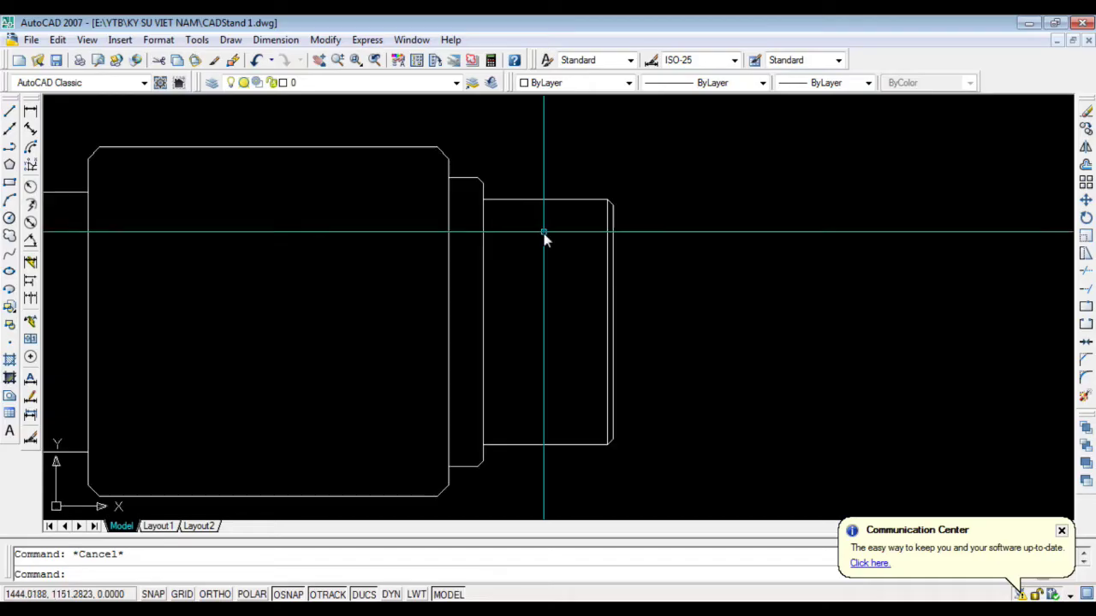
Draw vertical chamfer edge lines at the right and left ends of the large cylinder
type("l")
key("Return")
left_click(475, 179)
key("Escape")
key("Return")
left_click(438, 148)
left_click(438, 495)
key("Return")
key("Return")
left_click(99, 148)
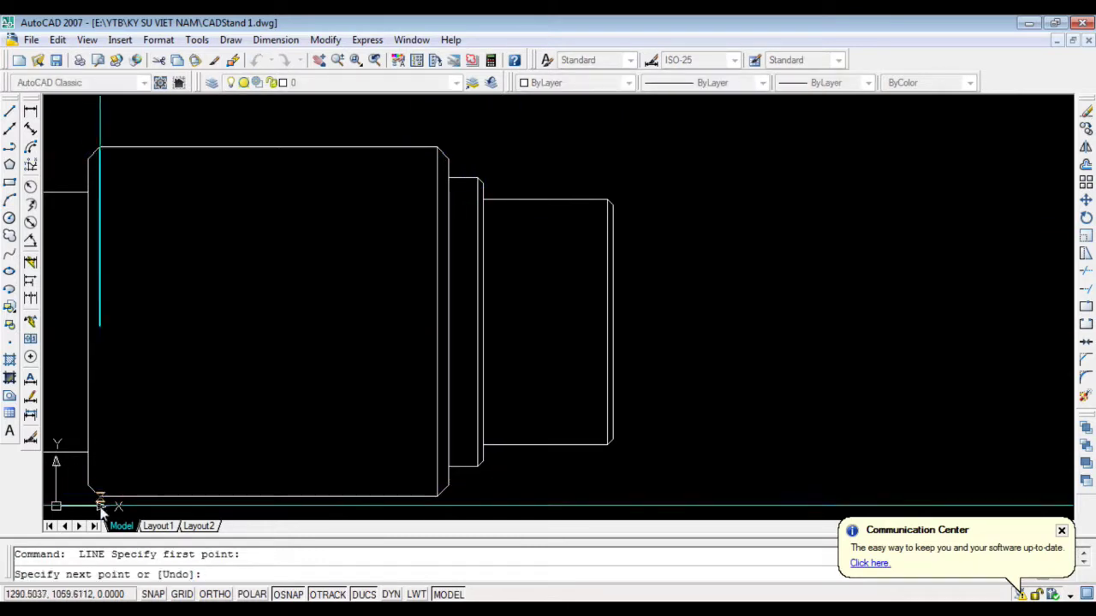
left_click(100, 496)
key("Return")
On the HiddenLine layer, draw dashed hidden lines along the cylinder's top and bottom
left_click(366, 84)
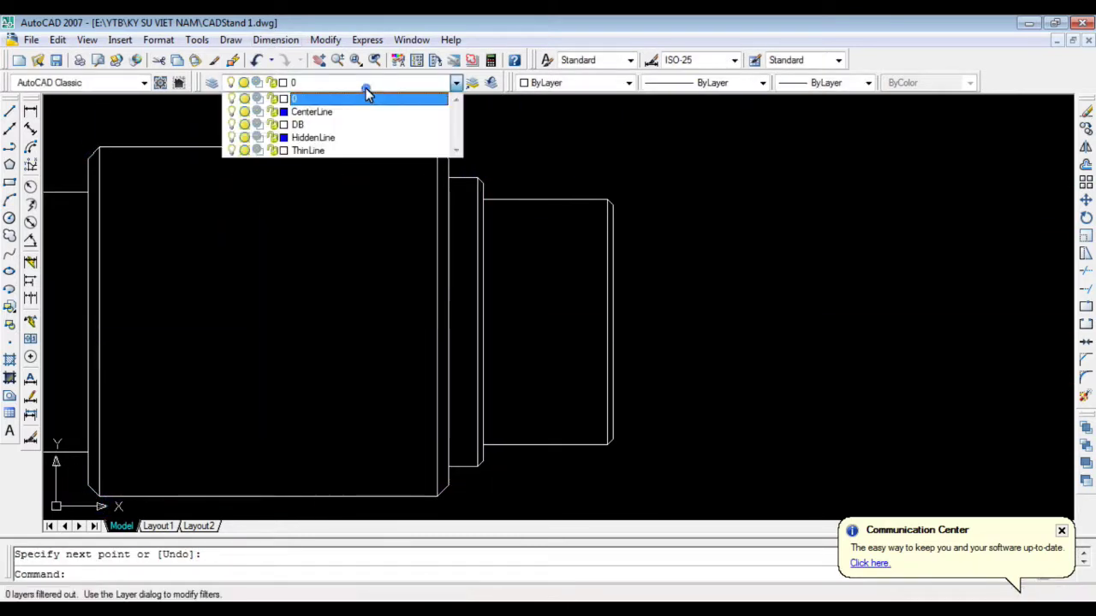
left_click(325, 137)
type("l")
key("Return")
left_click(89, 160)
left_click(447, 160)
key("Escape")
key("Return")
left_click(89, 483)
key("Escape")
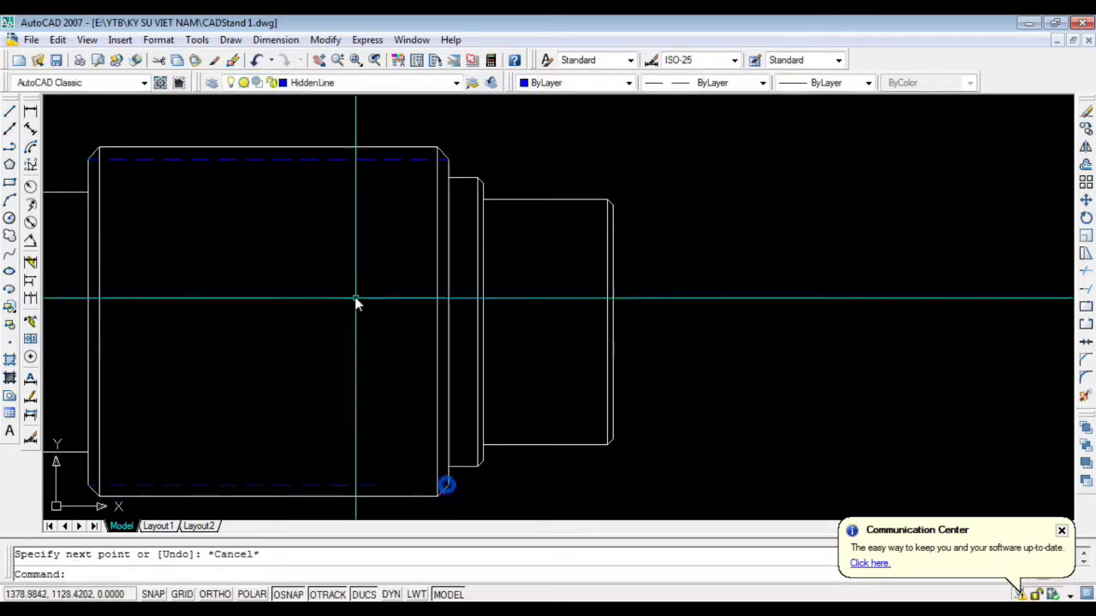
scroll(357, 303, "down", 3)
scroll(335, 326, "down", 1)
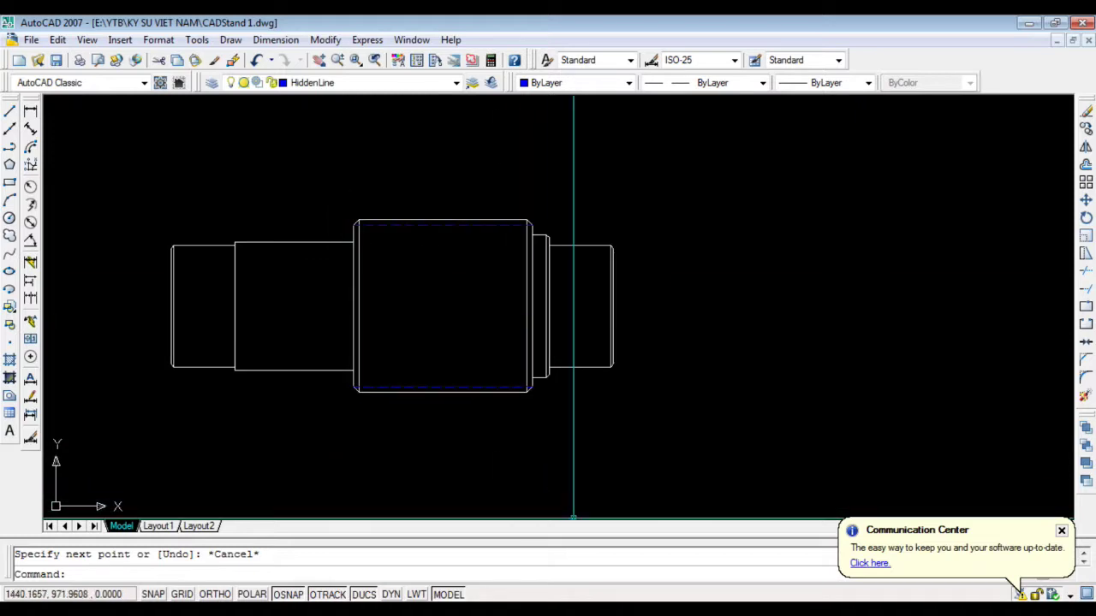
On the CenterLine layer, draw a horizontal axis line with Ortho (F8) on
left_click(455, 82)
left_click(332, 112)
type("l")
key("Return")
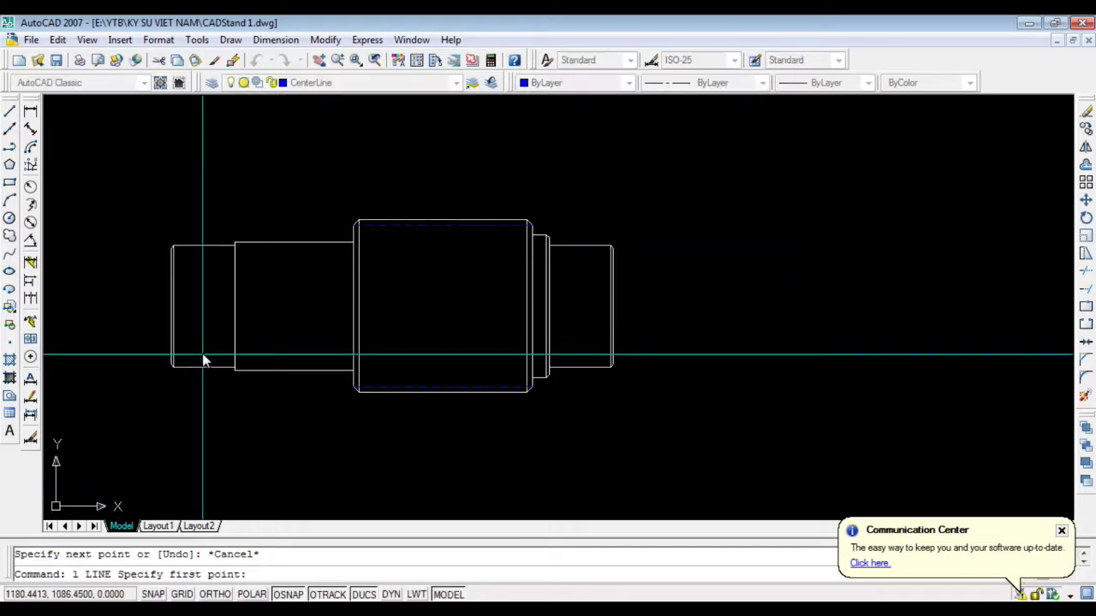
left_click(124, 306)
key("F8")
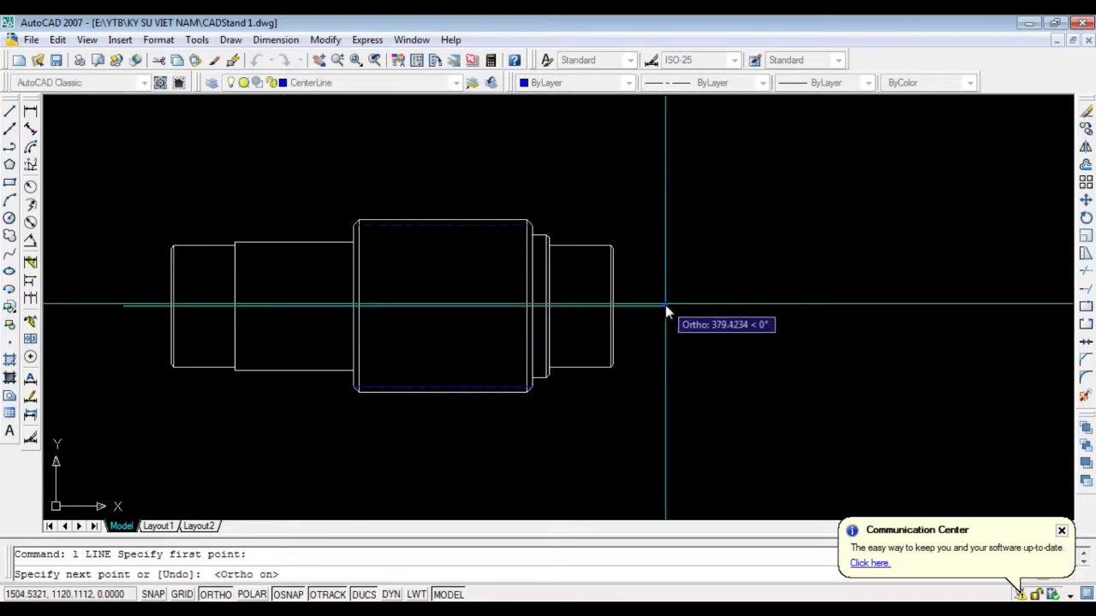
key("Escape")
scroll(447, 326, "up", 1)
scroll(580, 366, "up", 1)
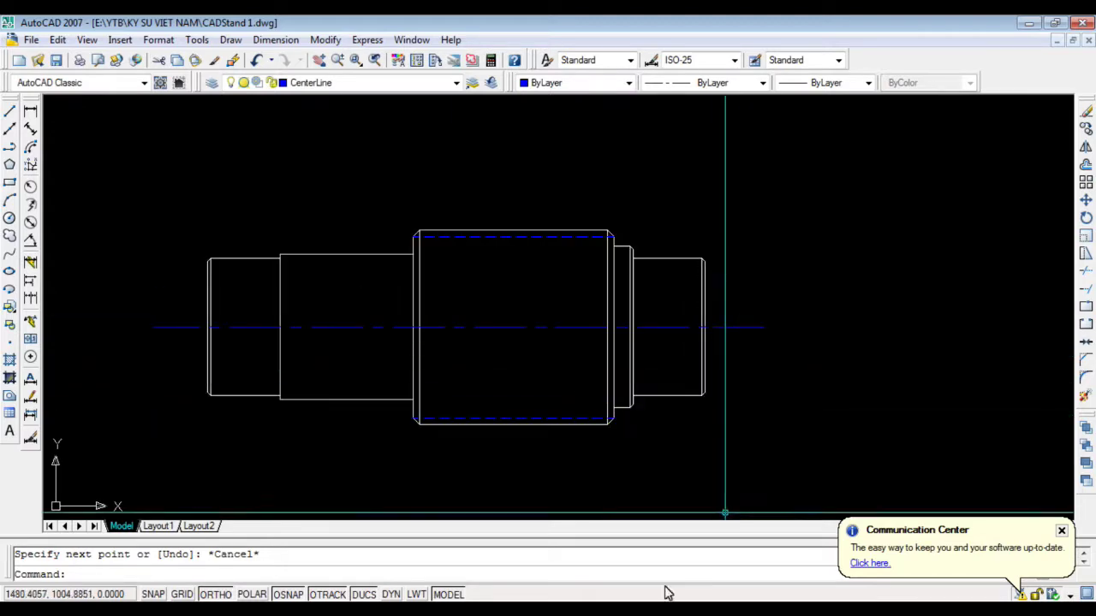
left_click(665, 594)
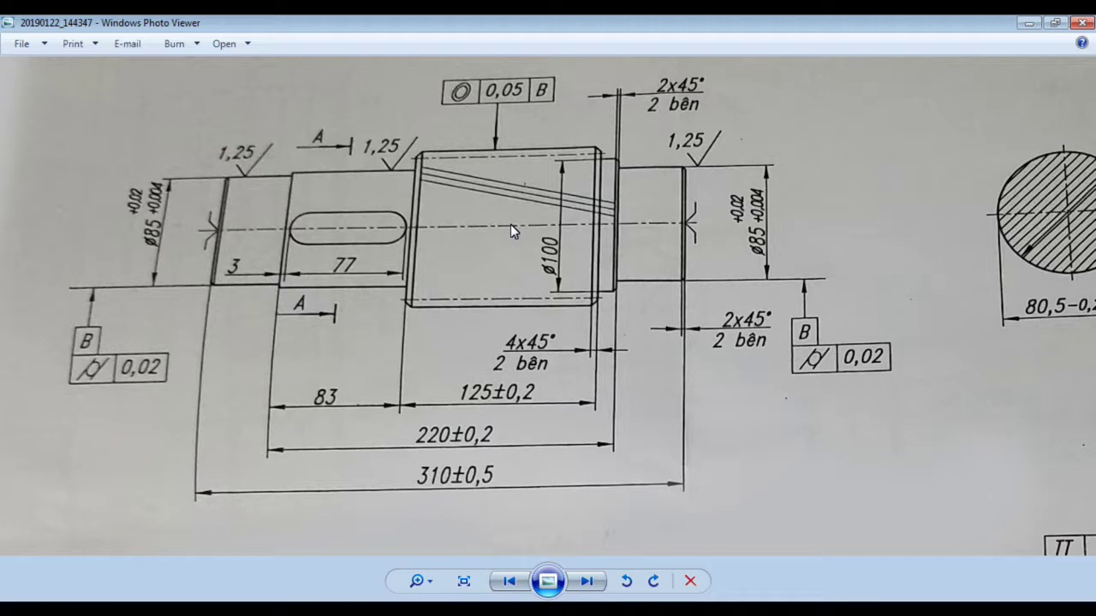
key("alt+Tab")
scroll(505, 248, "up", 1)
Draw a slanted line across the large cylinder with Ortho off, put it on layer DB, and make DB current
type("l")
key("Return")
left_click(367, 207)
key("F8")
left_click(653, 239)
key("Escape")
left_click(602, 234)
left_click(409, 86)
left_click(342, 132)
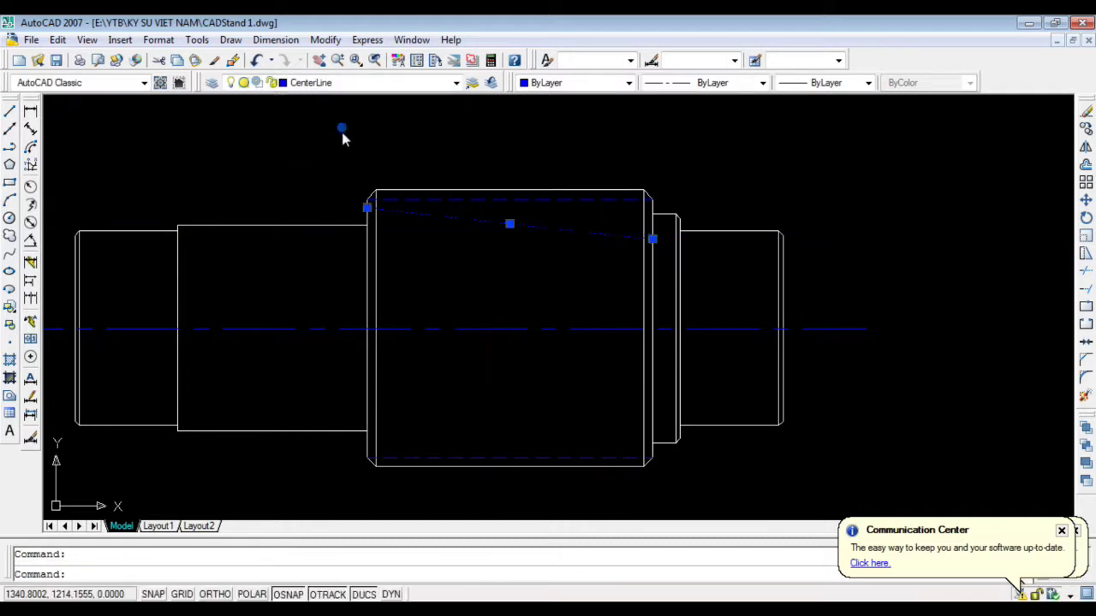
key("Escape")
left_click(409, 82)
left_click(329, 128)
Array the slanted line into 3 rows and 1 column, picking the row offset on the drawing
left_click(561, 232)
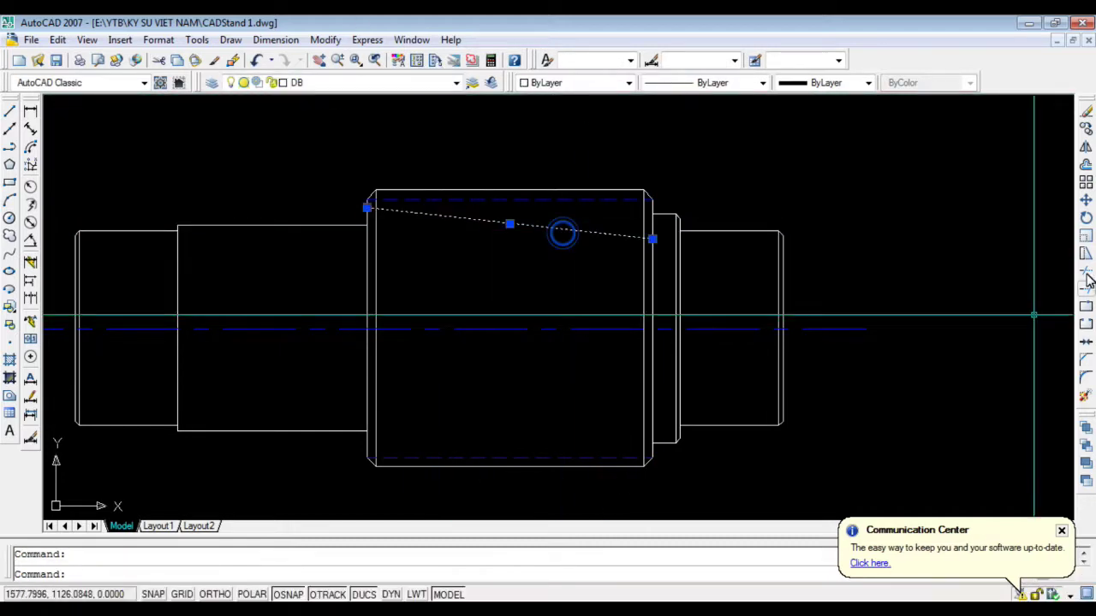
left_click(1085, 183)
type("1")
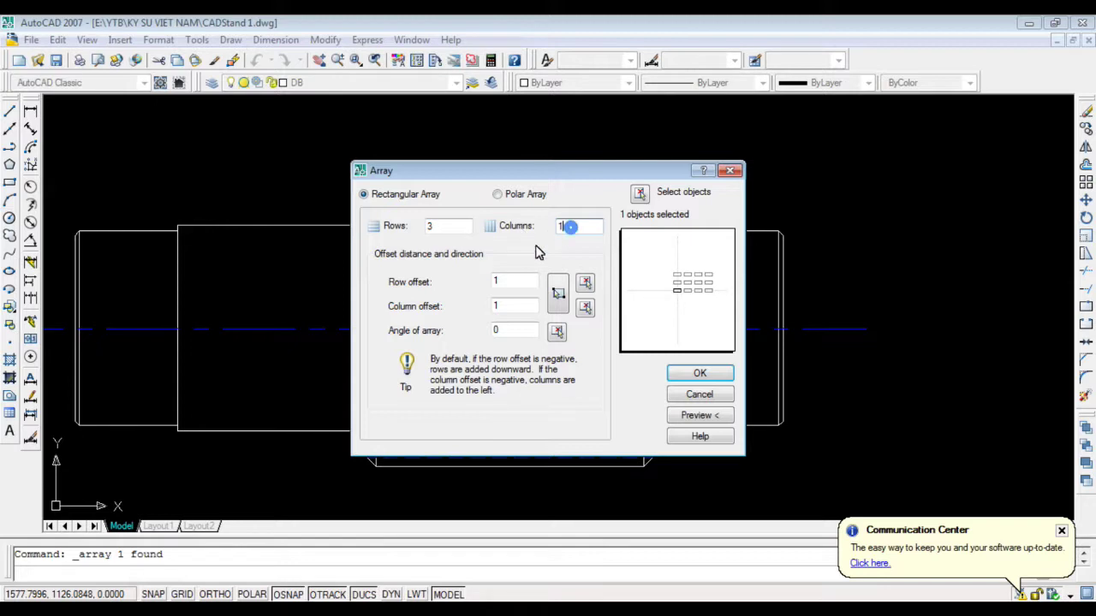
left_click(585, 283)
scroll(617, 254, "up", 2)
left_click(671, 232)
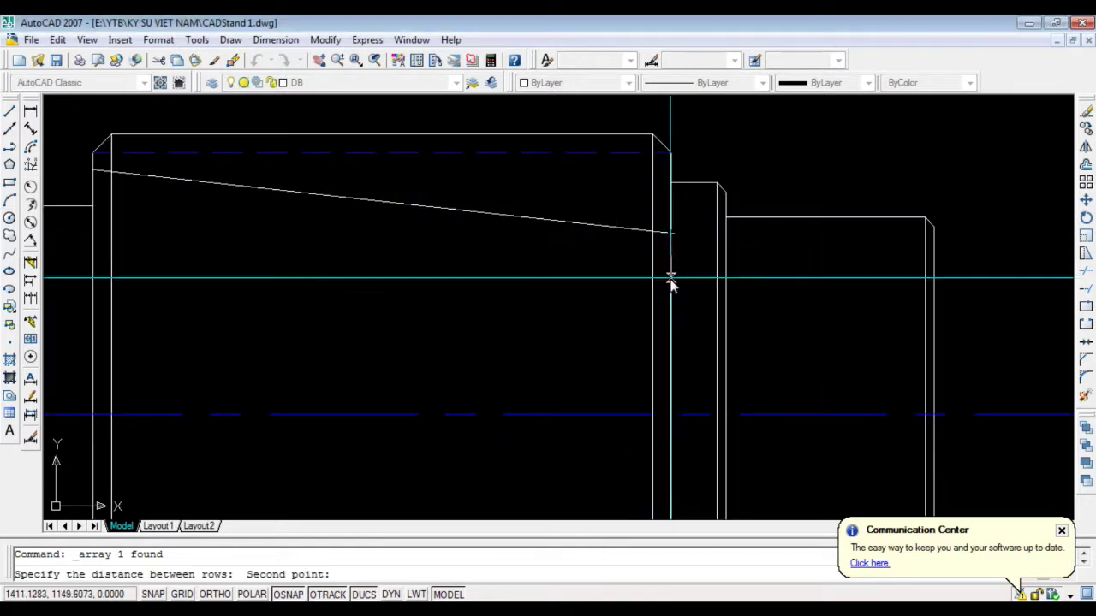
left_click(671, 254)
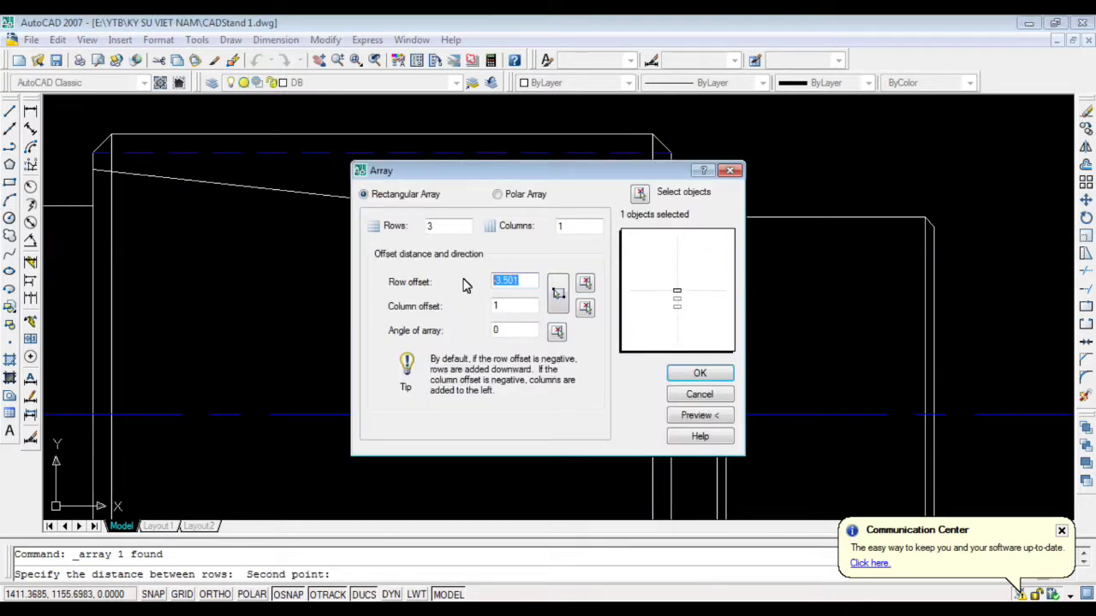
left_click(719, 417)
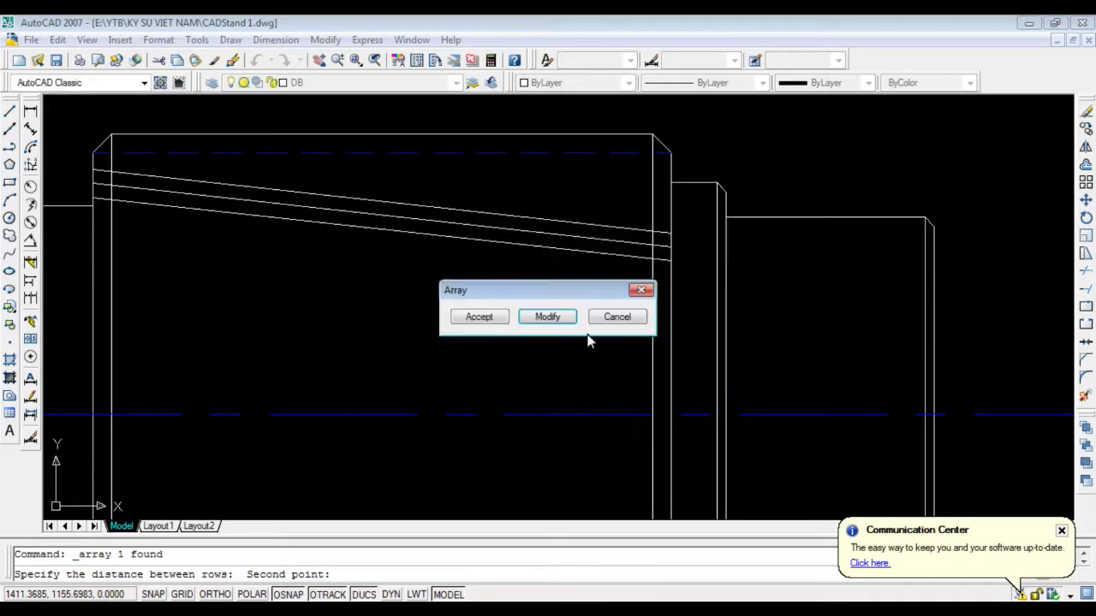
left_click(486, 323)
scroll(482, 320, "down", 3)
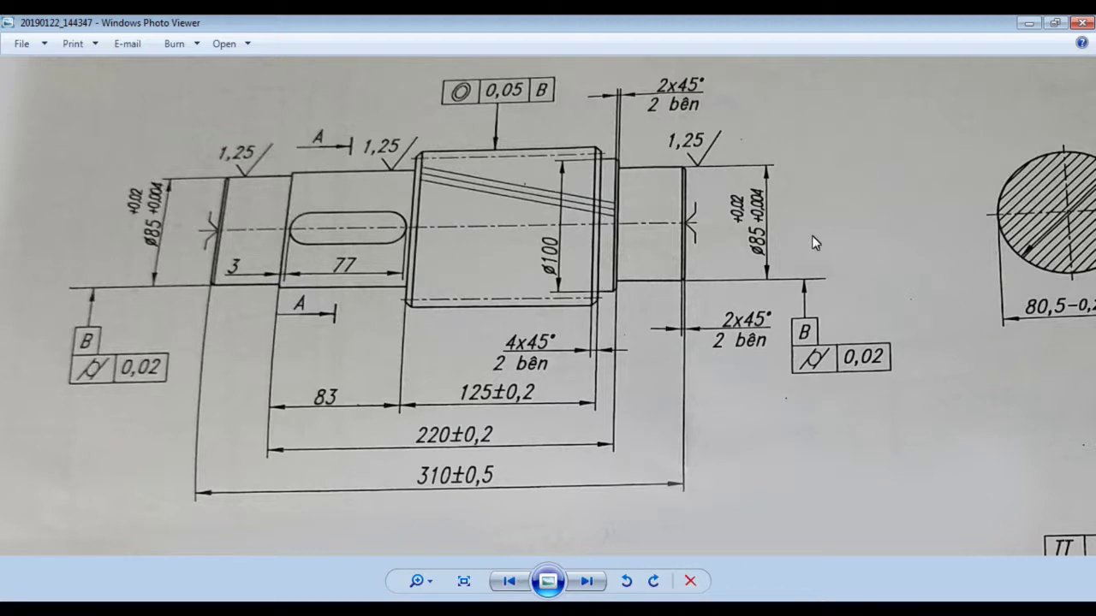
Zoom out the reference photo to show section A-A and the parameter table
scroll(805, 226, "down", 1)
scroll(800, 208, "down", 1)
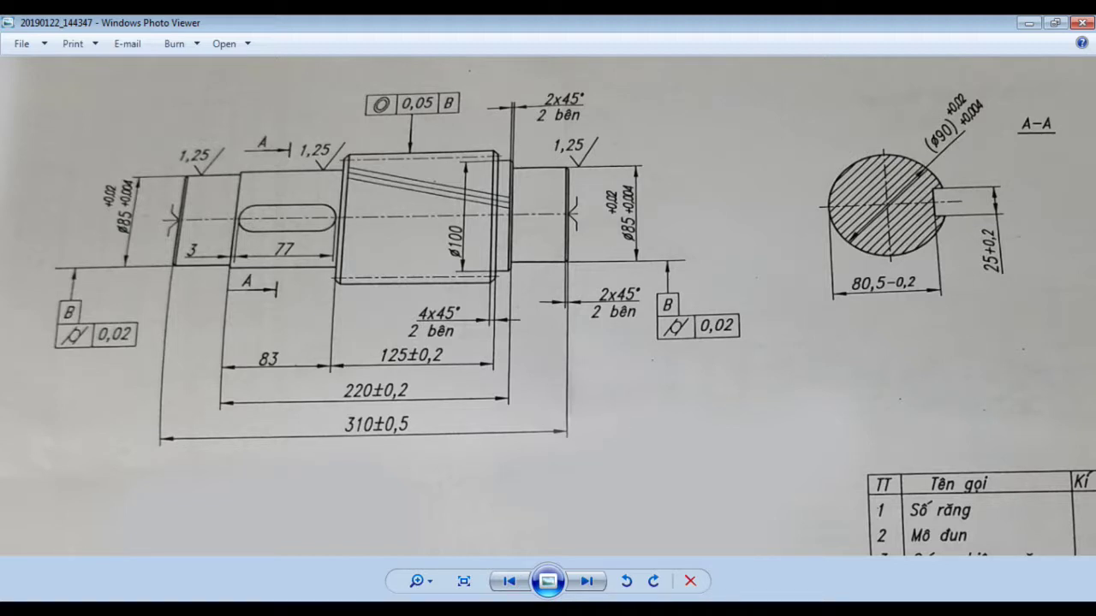
Draw a circle of diameter 90 to the right of the shaft for section A-A
key("alt+Tab")
scroll(685, 283, "down", 2)
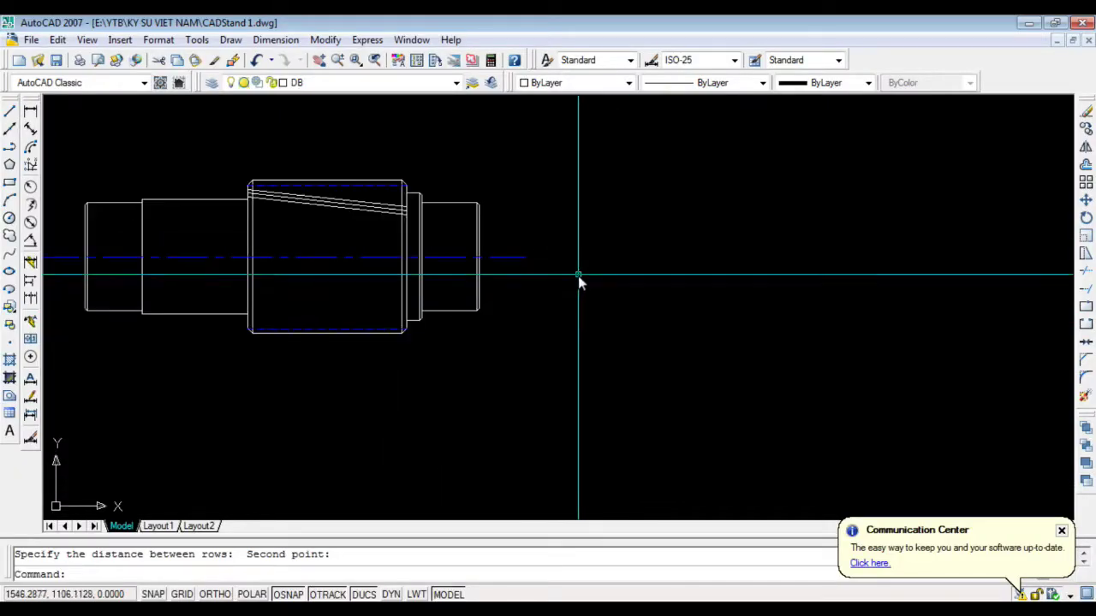
key("Return")
left_click(654, 257)
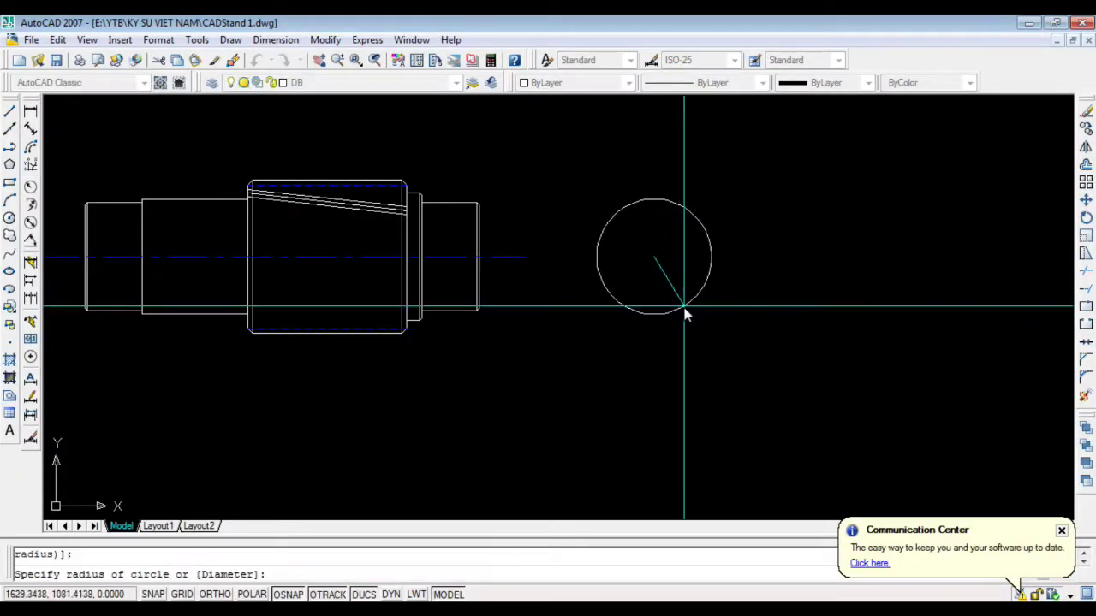
type("d90")
key("Return")
left_click(685, 310)
key("Escape")
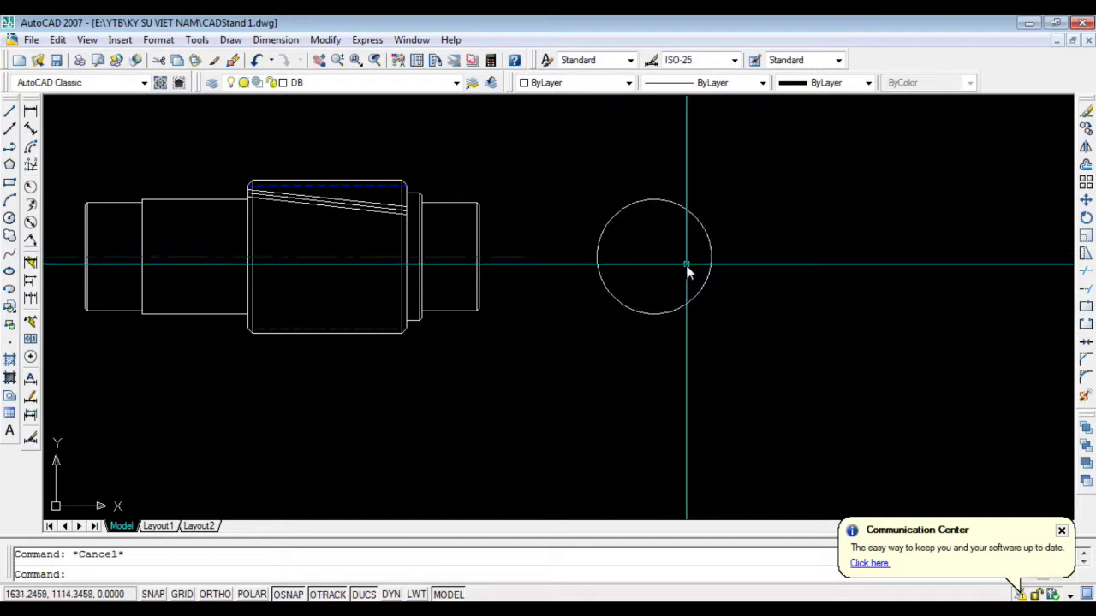
Draw an 80.5-long line across the circle from its left quadrant
key("l")
key("Return")
left_click(596, 257)
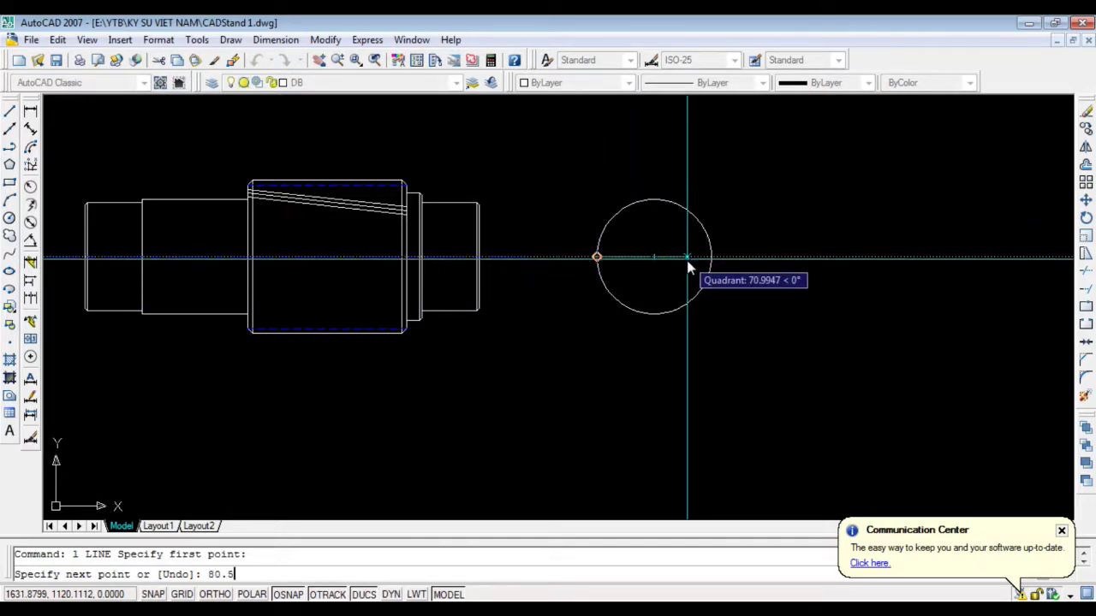
key("Return")
key("Escape")
scroll(617, 257, "up", 2)
Draw a rectangle sized by dimensions, then delete it because it came out wrongly sized
type("rec")
key("Return")
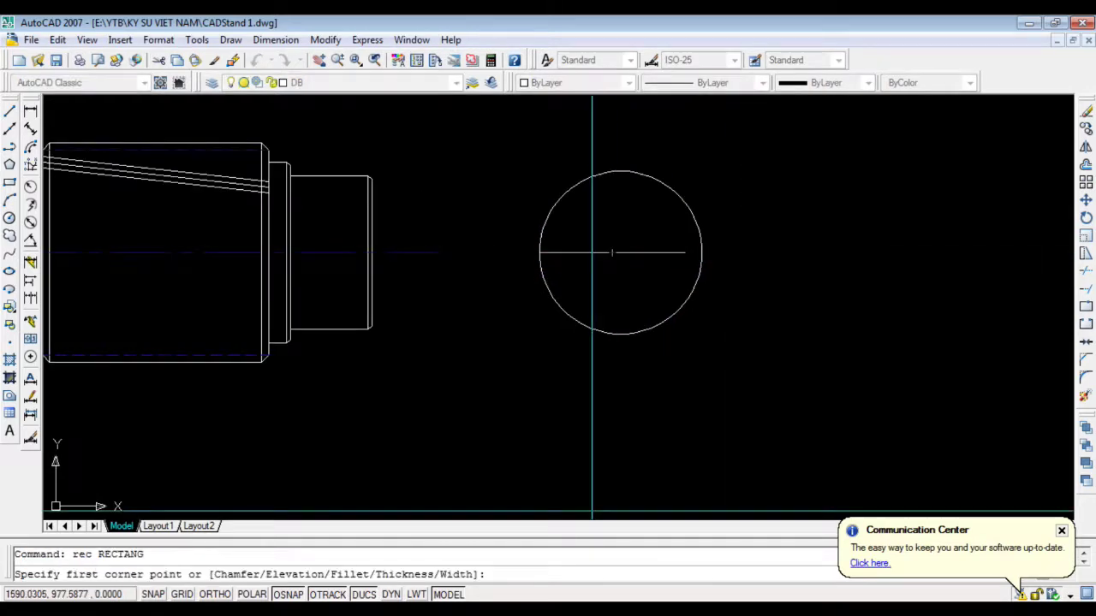
key("alt+Tab")
key("alt+Tab")
left_click(781, 253)
type("d")
key("Return")
type("25")
key("Return")
type("50")
left_click(835, 332)
left_click(825, 291)
key("Delete")
Redraw the keyway rectangle at 50 by 25 and move it onto the circle's right edge
type("rec")
key("Return")
left_click(766, 231)
type("d")
key("Return")
key("Return")
type("25")
key("Return")
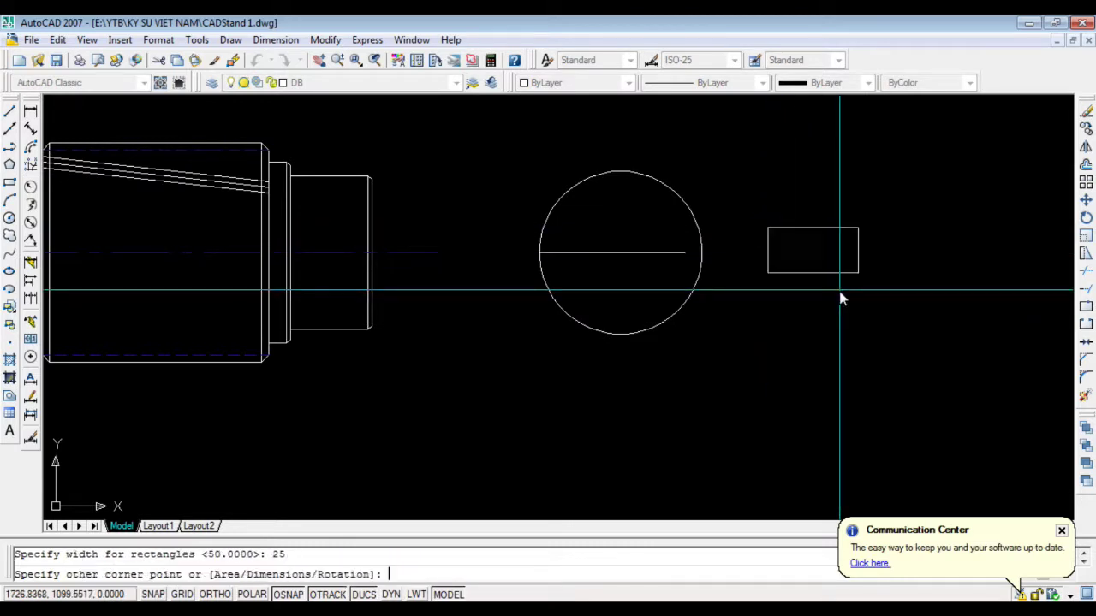
left_click(839, 297)
left_click(769, 275)
key("Return")
left_click(769, 275)
left_click(684, 274)
scroll(708, 270, "up", 2)
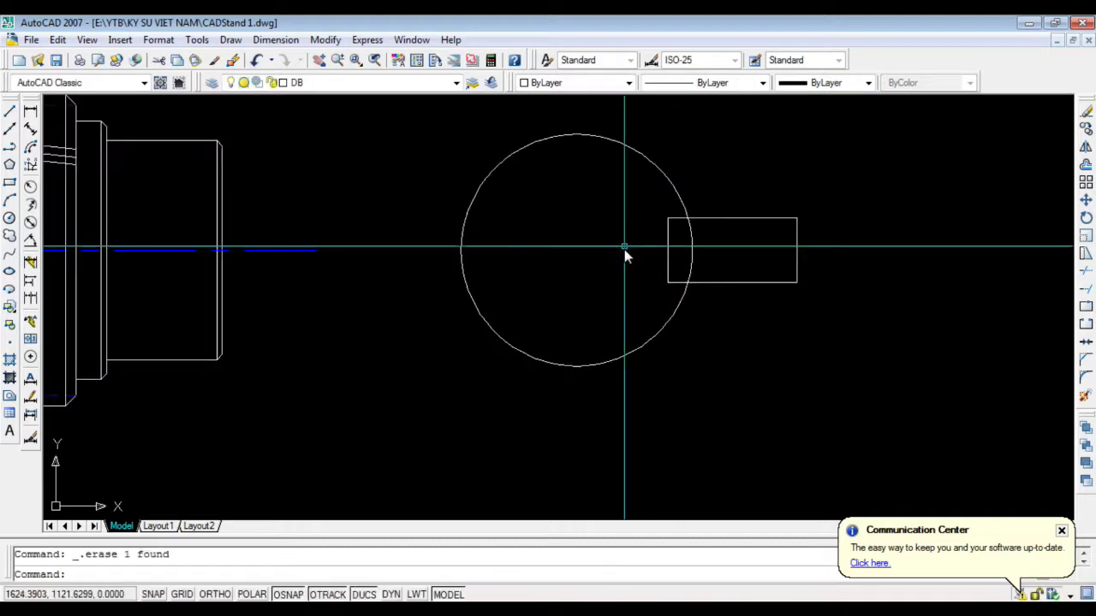
Trim the overlapping rectangle edges and arc to form the keyway notch
type("tr")
key("Return")
key("Return")
left_click(801, 281)
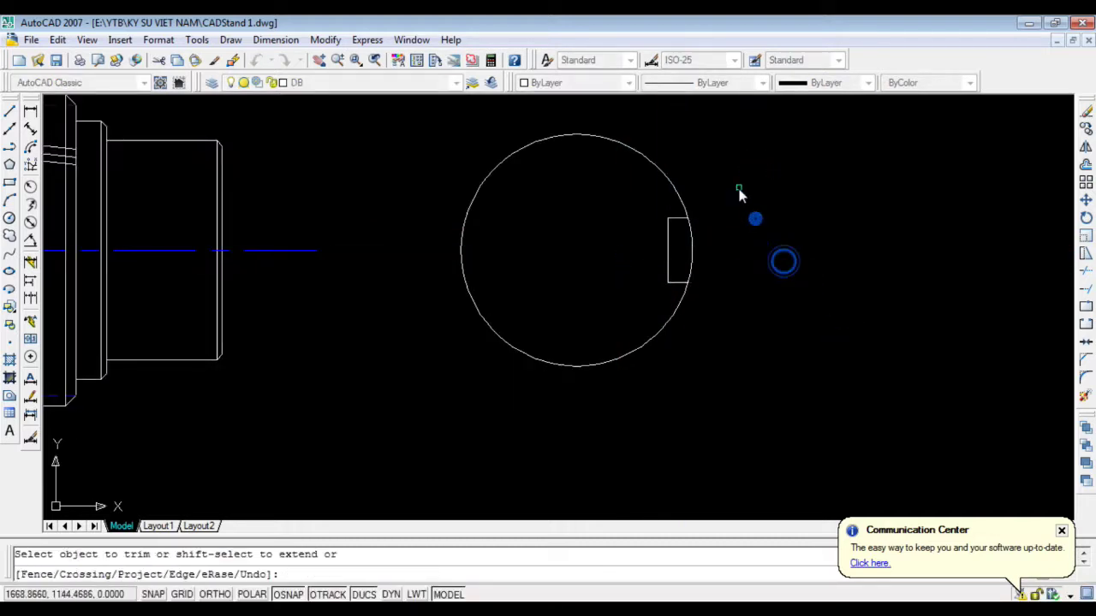
key("Escape")
scroll(681, 231, "down", 4)
scroll(668, 283, "up", 3)
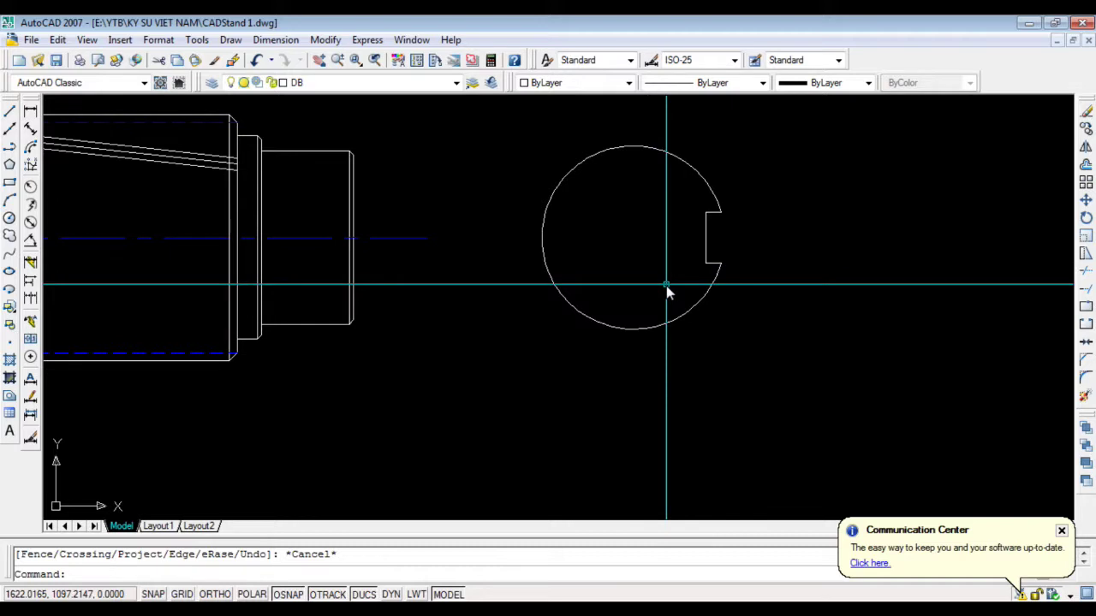
type("h")
key("Return")
Hatch the inside of the notched circle with the ANSI31 pattern, previewing before applying
left_click(554, 166)
left_click(436, 163)
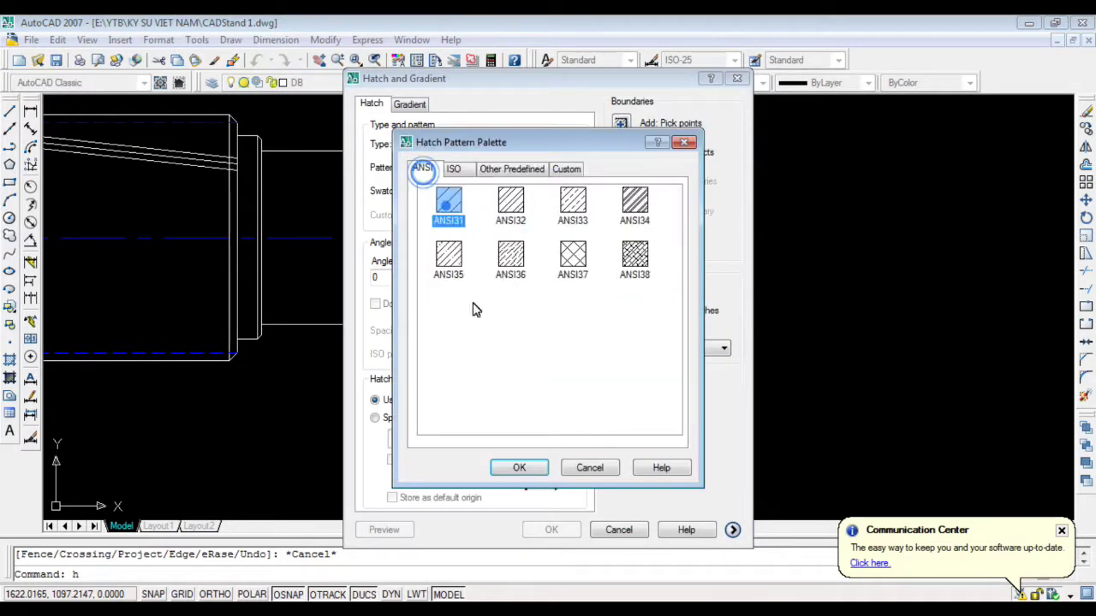
left_click(516, 466)
left_click(621, 126)
left_click(636, 251)
key("Return")
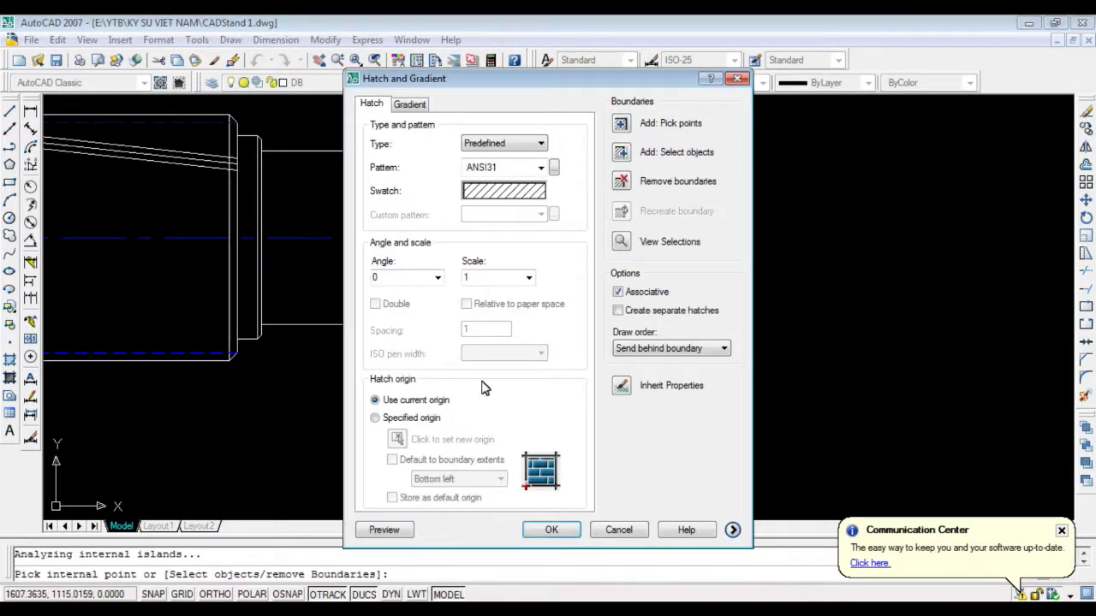
left_click(384, 530)
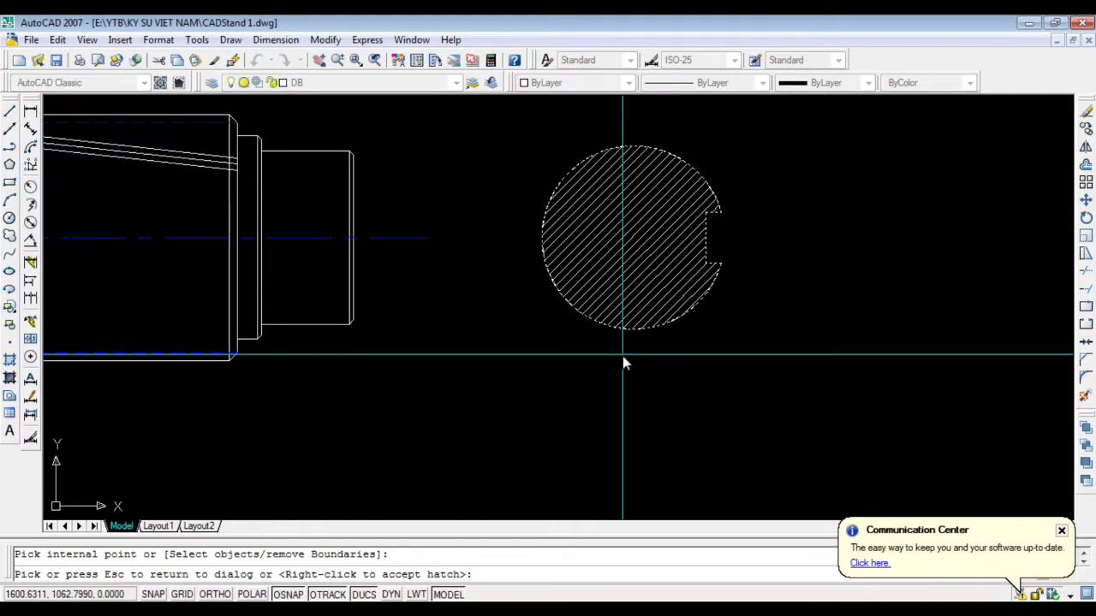
key("Escape")
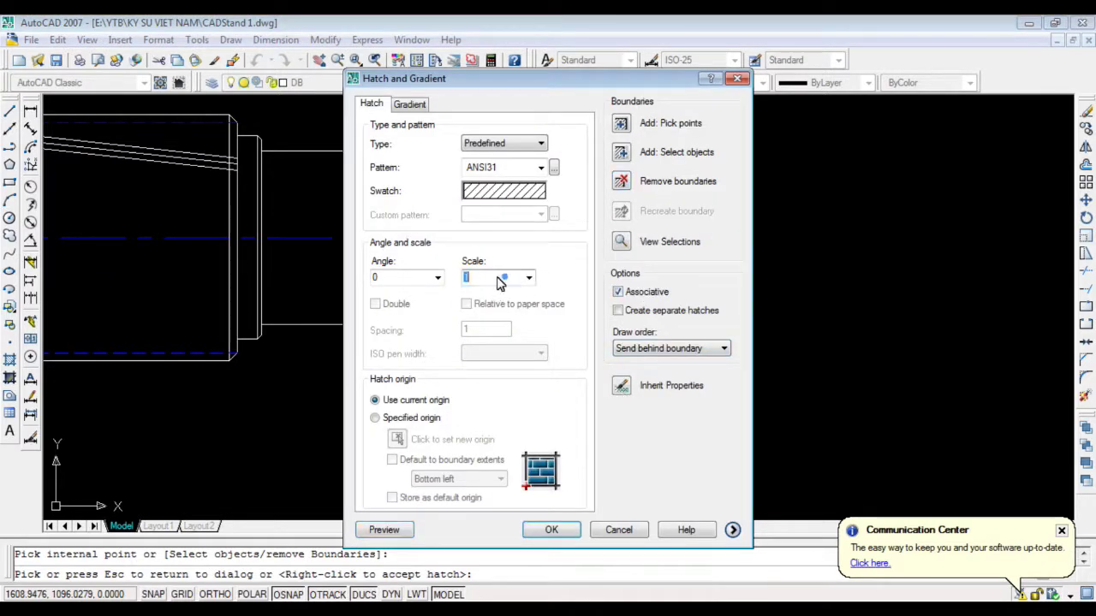
left_click(551, 530)
scroll(651, 291, "up", 2)
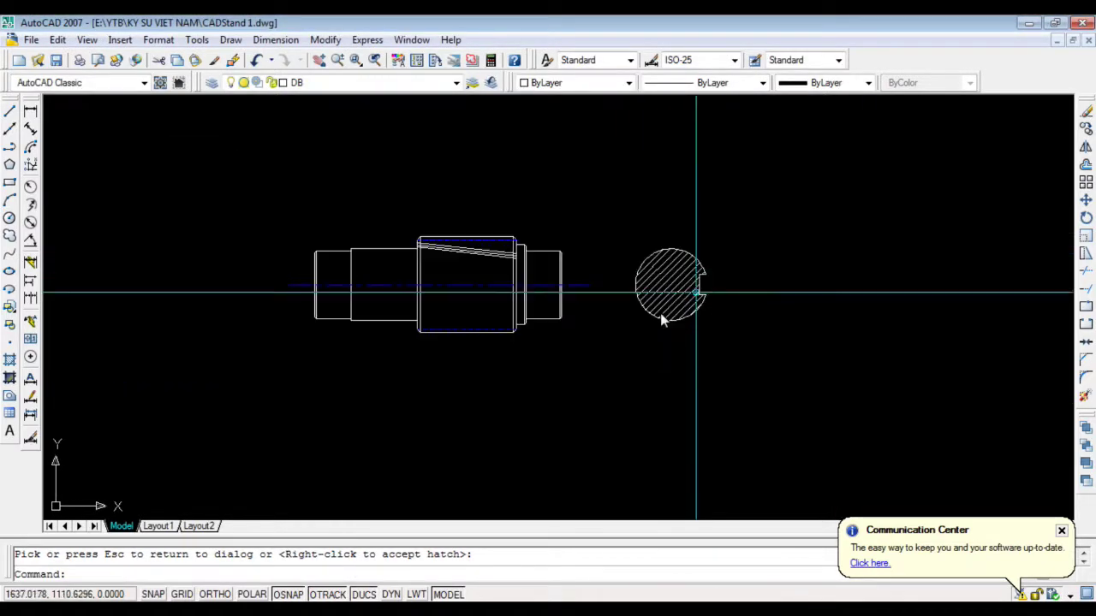
scroll(668, 283, "up", 3)
key("alt+Tab")
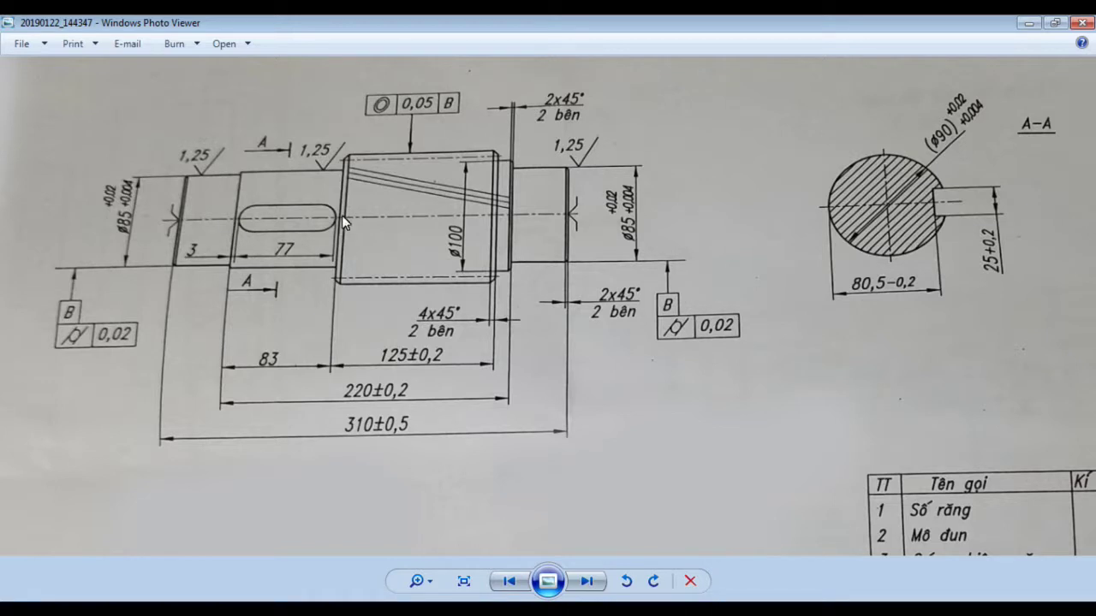
Zoom in and out on the reference photo to study the shaft details, then return to AutoCAD
scroll(257, 206, "up", 1)
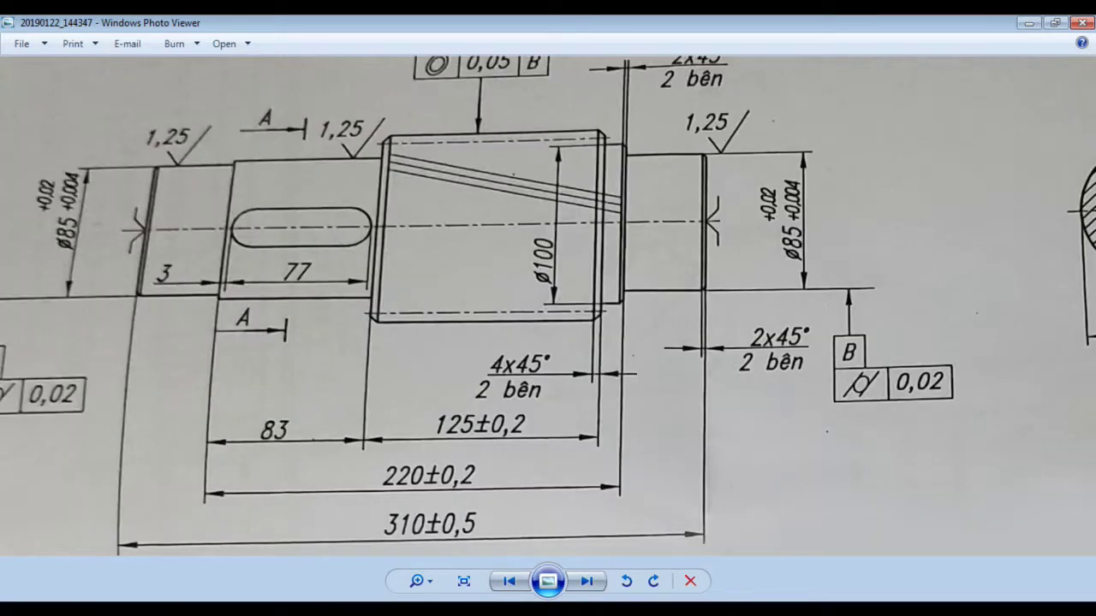
scroll(428, 386, "down", 3)
scroll(477, 481, "up", 2)
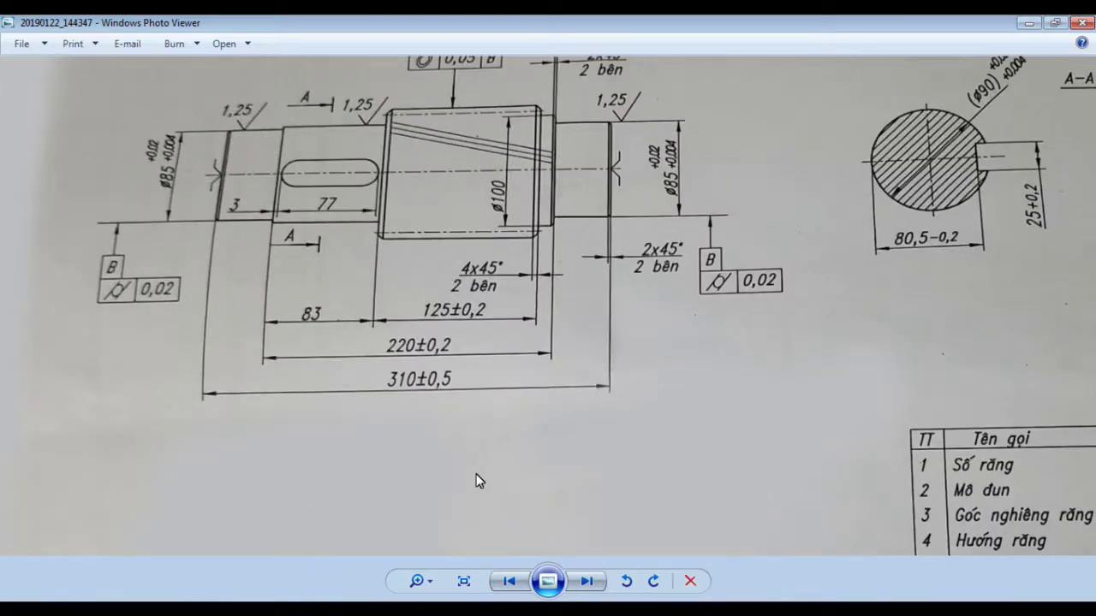
key("alt+Tab")
Draw a 70-unit horizontal guide line for the slot
type("rec")
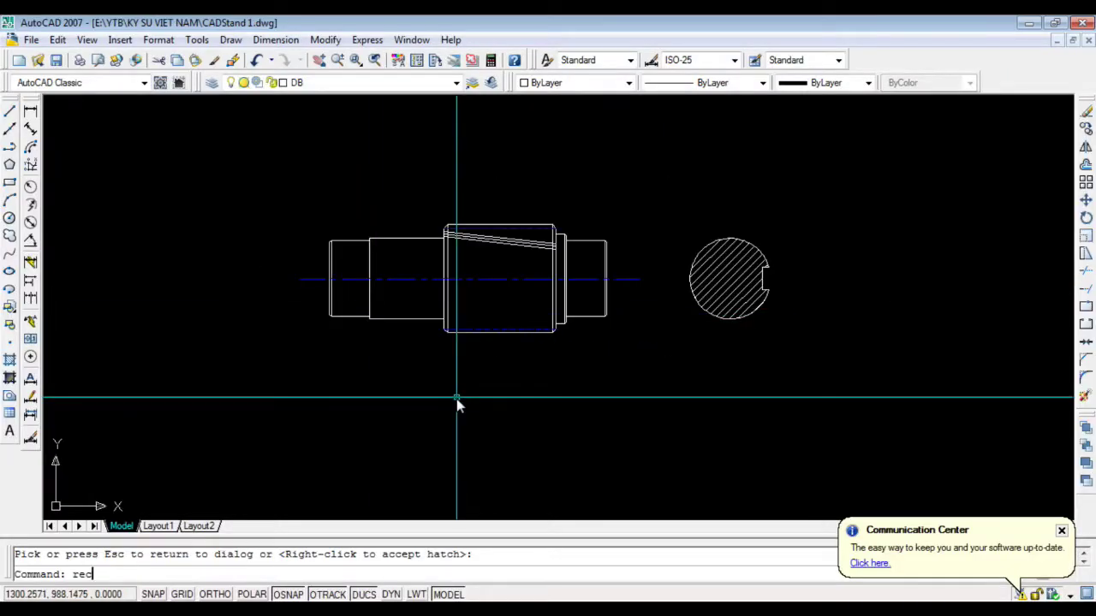
key("Return")
left_click(366, 387)
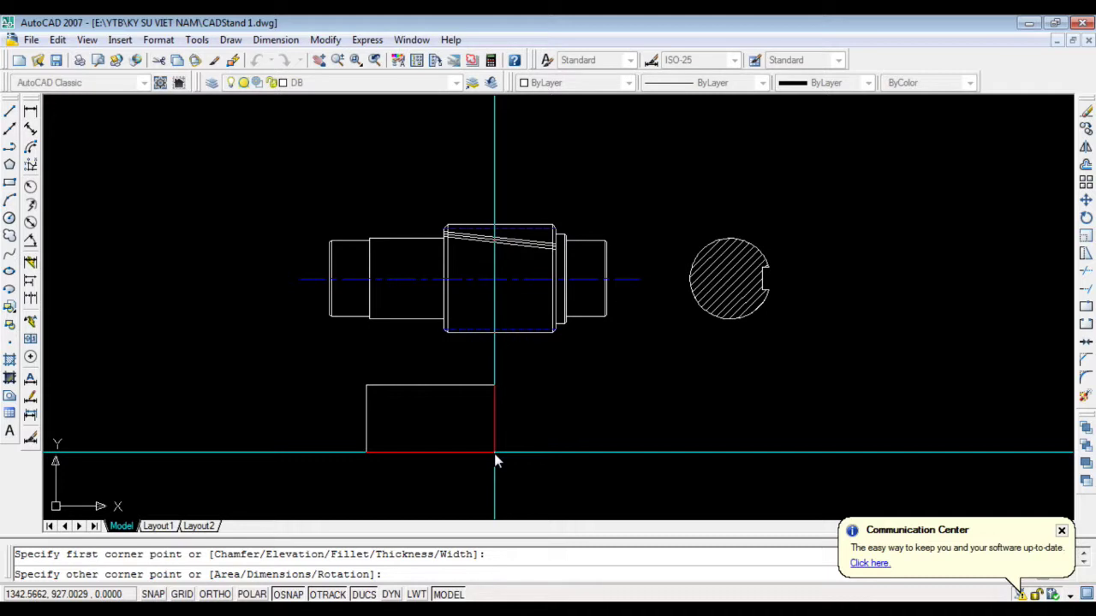
key("Escape")
type("l")
key("Return")
left_click(387, 433)
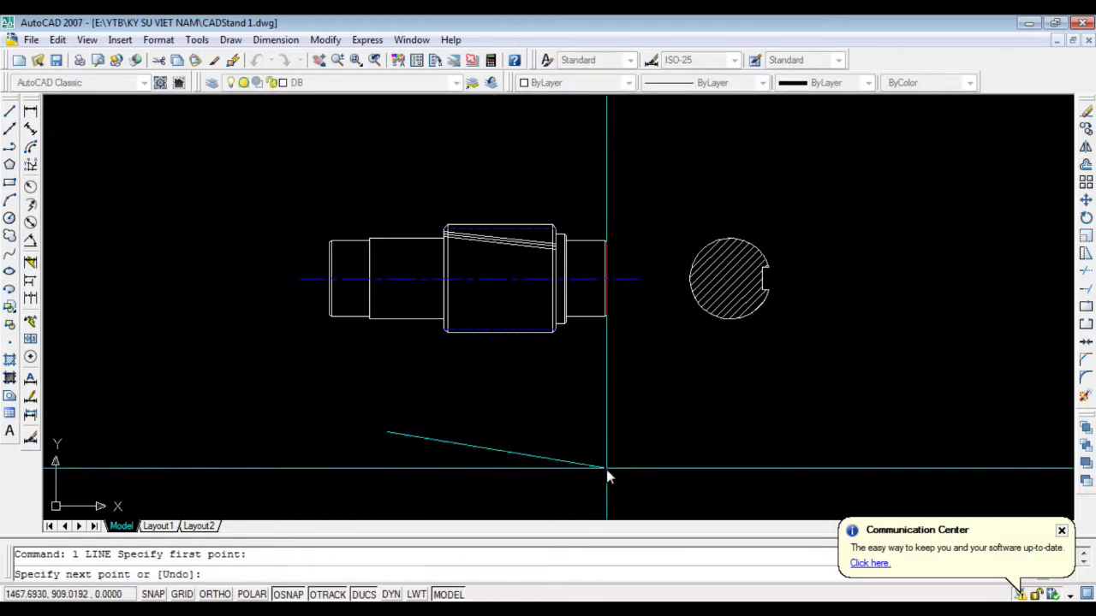
key("F8")
type("70")
key("Return")
key("Escape")
Place diameter-25 circles at both ends of the 70 line
scroll(381, 414, "up", 2)
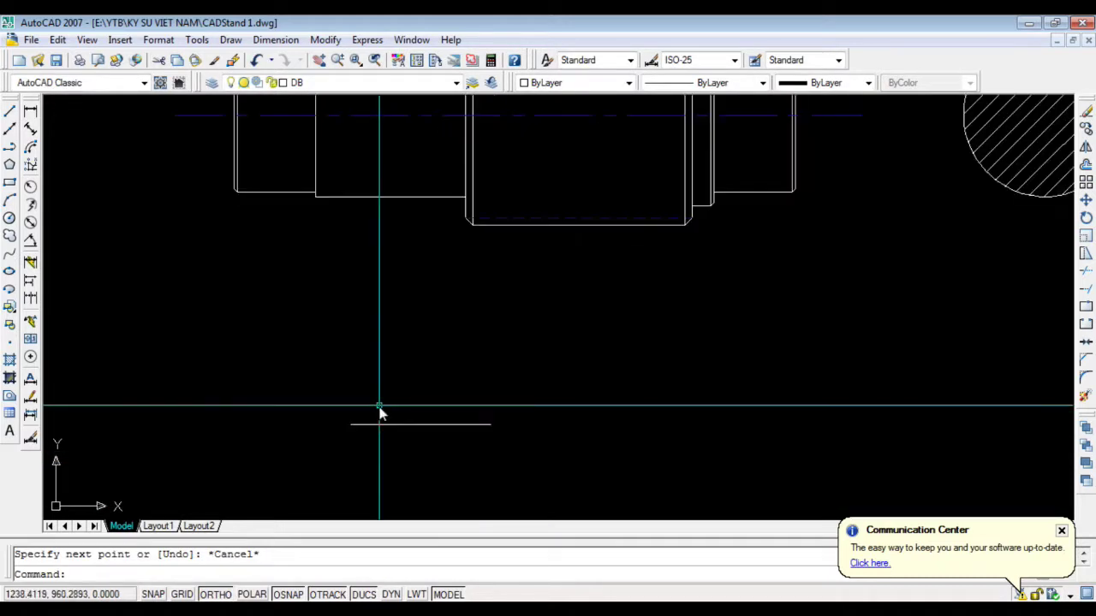
type("c")
left_click(358, 347)
type("d 25")
left_click(381, 352)
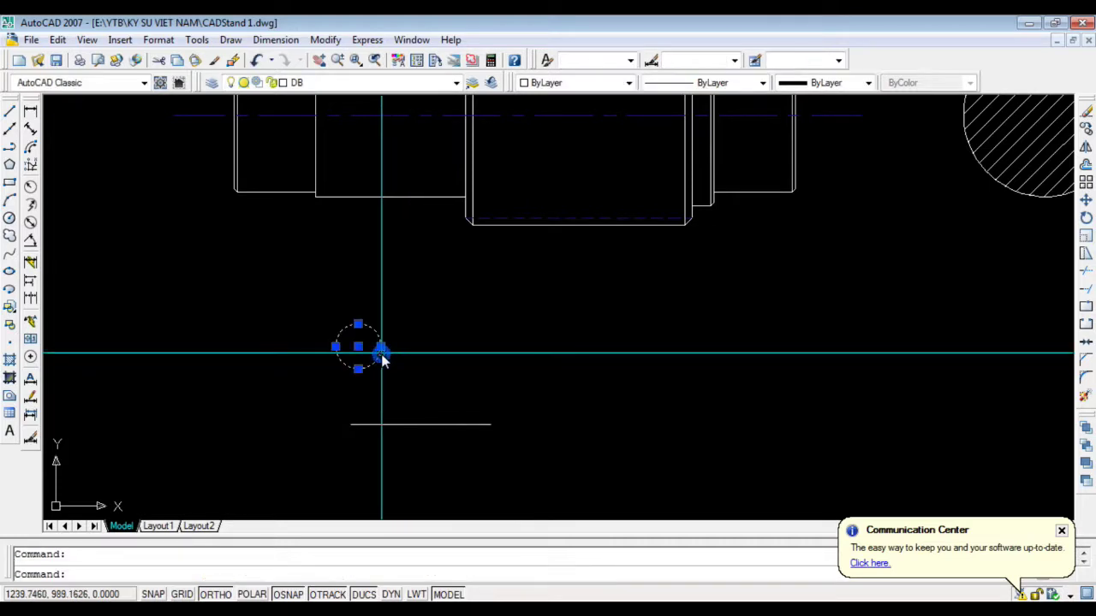
type("m")
left_click(335, 346)
key("F8")
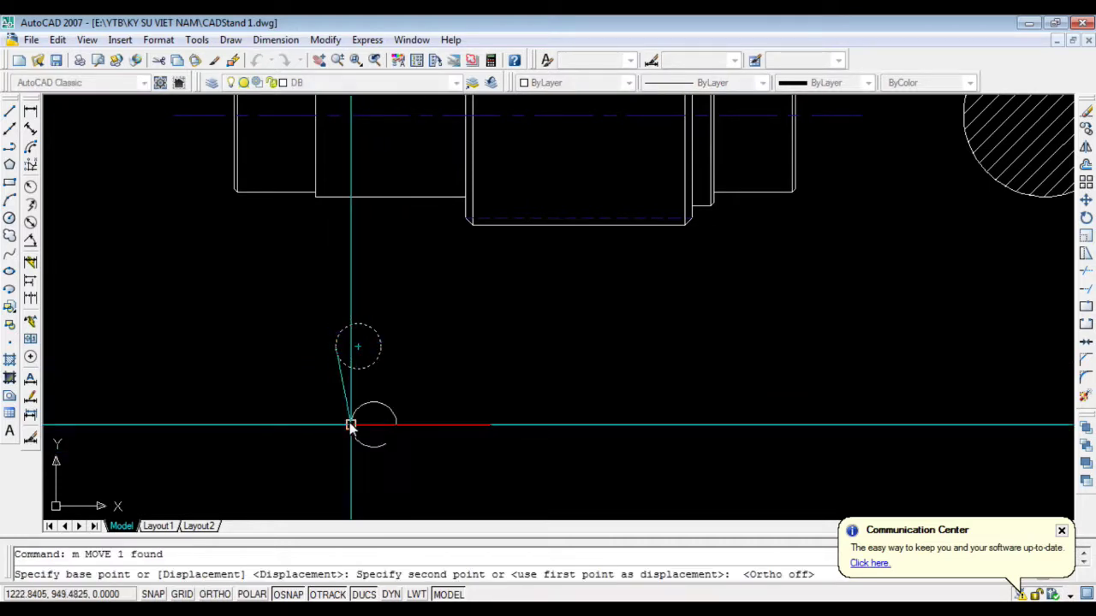
left_click(350, 425)
left_click(395, 424)
type("co")
left_click(396, 423)
left_click(490, 424)
key("Escape")
Draw a rectangle from the left circle's top to the right circle's bottom
type("tr")
key("Escape")
type("rec")
left_click(374, 403)
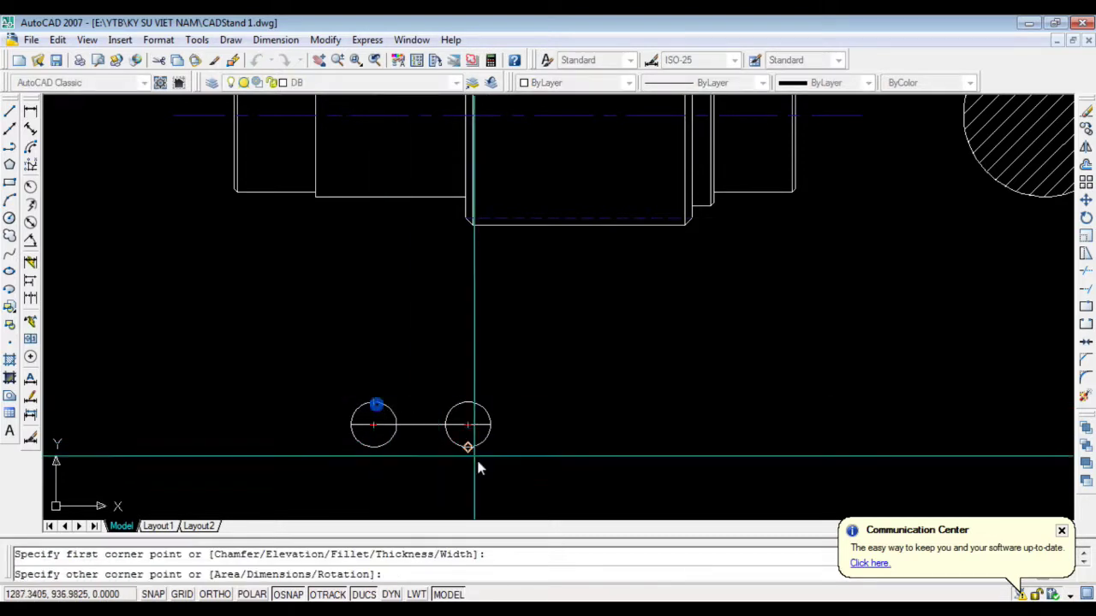
left_click(477, 467)
Trim the circles and rectangle into a rounded slot and delete the leftover lines
scroll(439, 438, "up", 3)
type("tr")
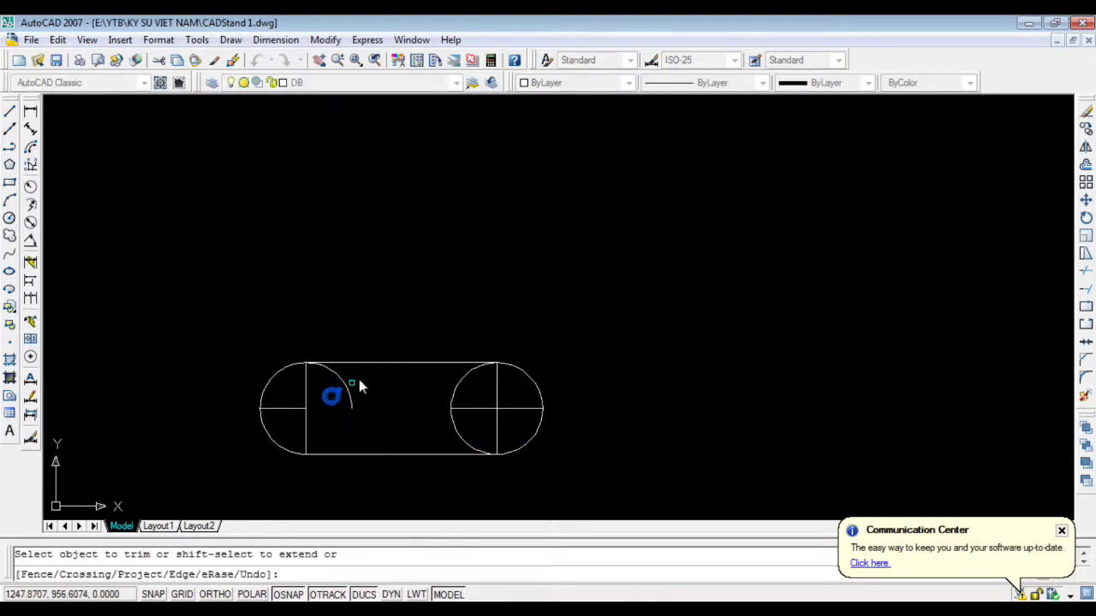
left_click(289, 424)
left_click(299, 433)
left_click(457, 433)
key("Escape")
left_click_drag(518, 416, 488, 403)
key("Delete")
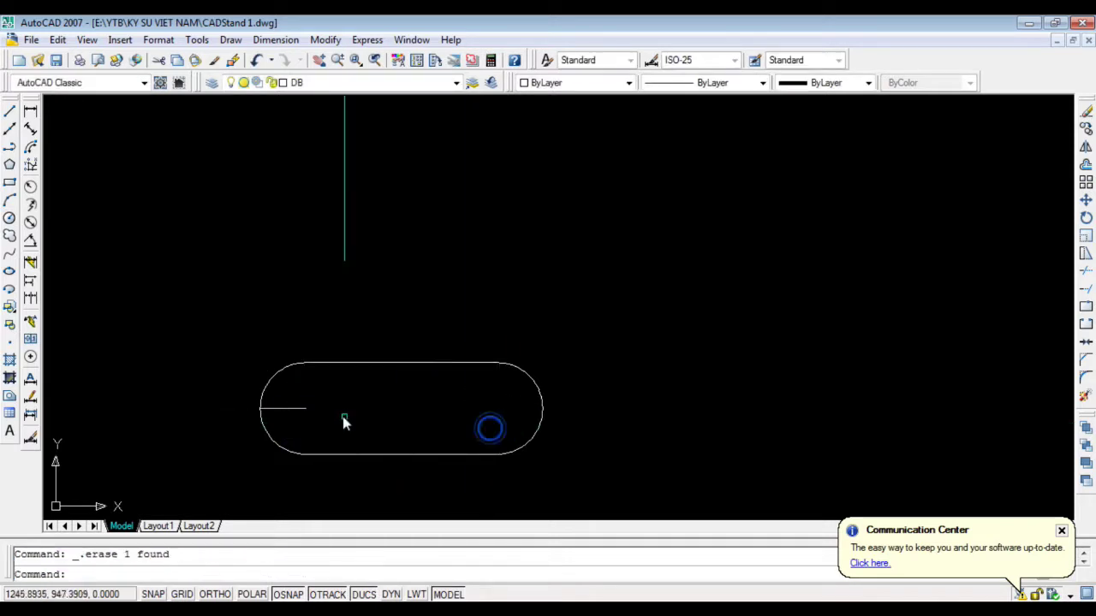
left_click_drag(291, 419, 325, 402)
key("Delete")
Draw a horizontal helper line on the shaft for positioning the slot
scroll(413, 435, "down", 2)
scroll(414, 436, "down", 2)
left_click(320, 374)
key("Escape")
scroll(307, 248, "up", 5)
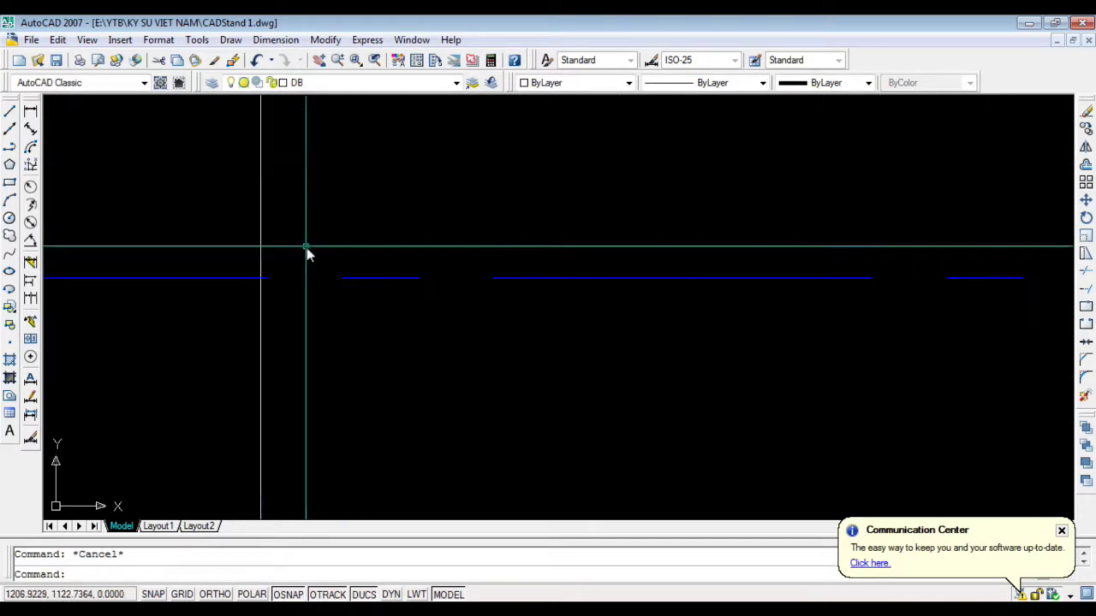
type("l")
left_click(259, 282)
key("F8")
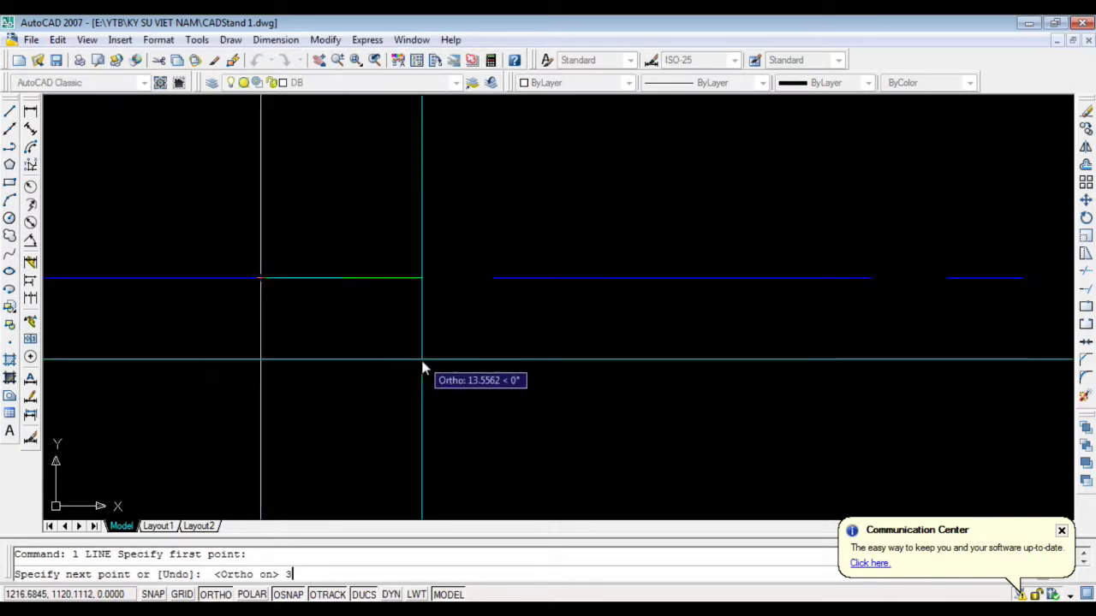
key("Escape")
Move the slot onto the shaft's left step and erase the helper line
scroll(276, 194, "down", 4)
left_click(260, 344)
left_click(376, 418)
type("m")
key("Return")
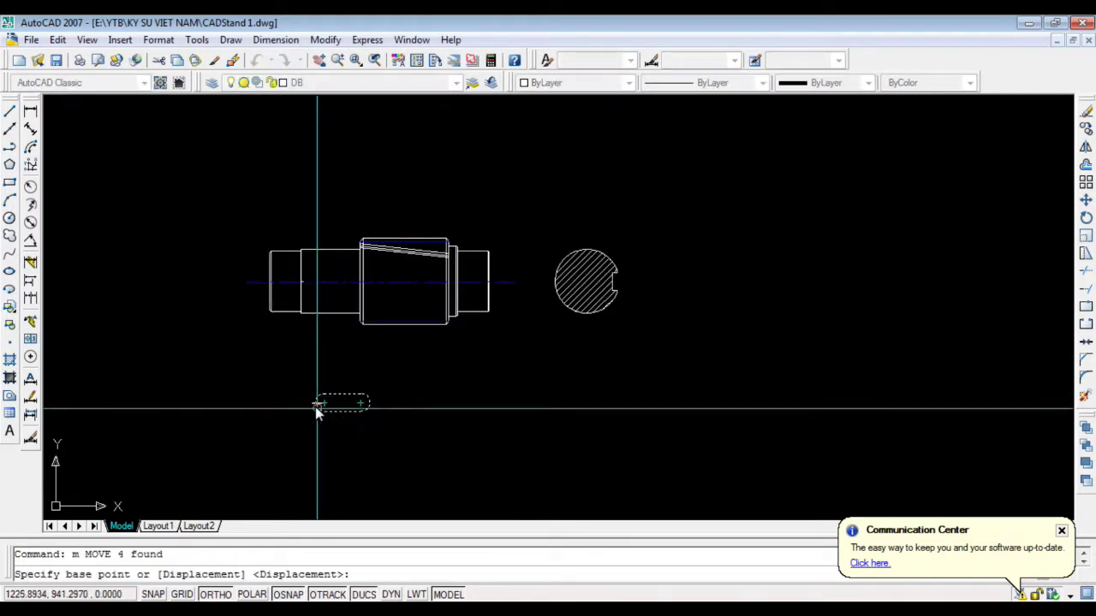
scroll(315, 402, "up", 5)
left_click(316, 466)
scroll(298, 362, "down", 2)
scroll(299, 303, "up", 2)
key("F8")
scroll(311, 330, "up", 2)
scroll(182, 197, "up", 2)
key("Escape")
left_click(156, 183)
key("Delete")
scroll(317, 338, "down", 3)
scroll(314, 343, "down", 2)
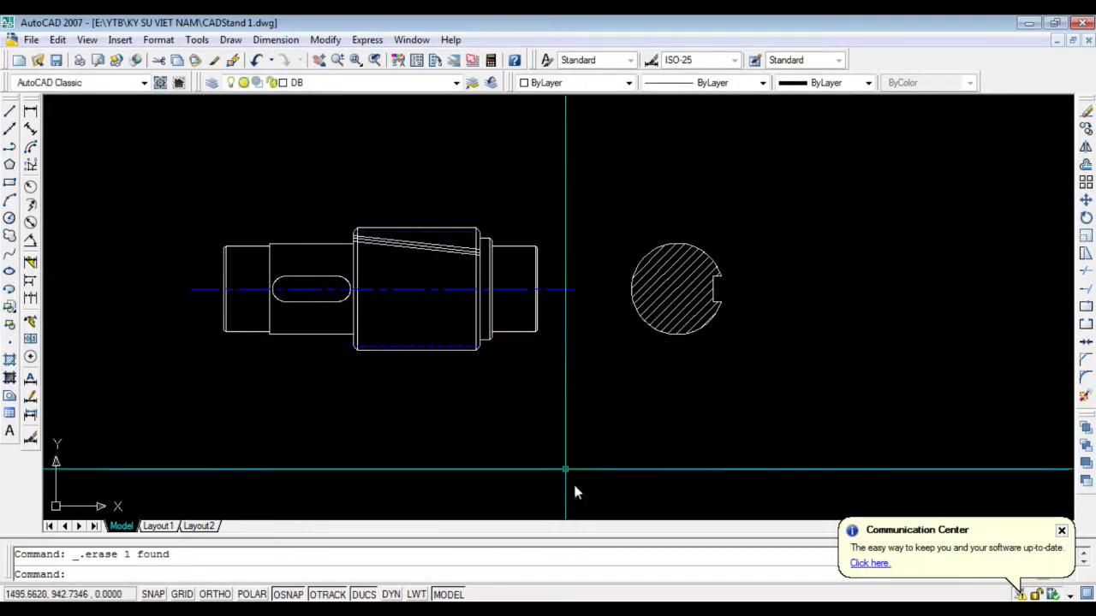
scroll(821, 274, "up", 1)
scroll(633, 377, "down", 1)
Make CenterLine the current layer and draw the horizontal centre line through the section circle
scroll(692, 347, "up", 3)
left_click(360, 82)
left_click(343, 111)
type("l")
key("Return")
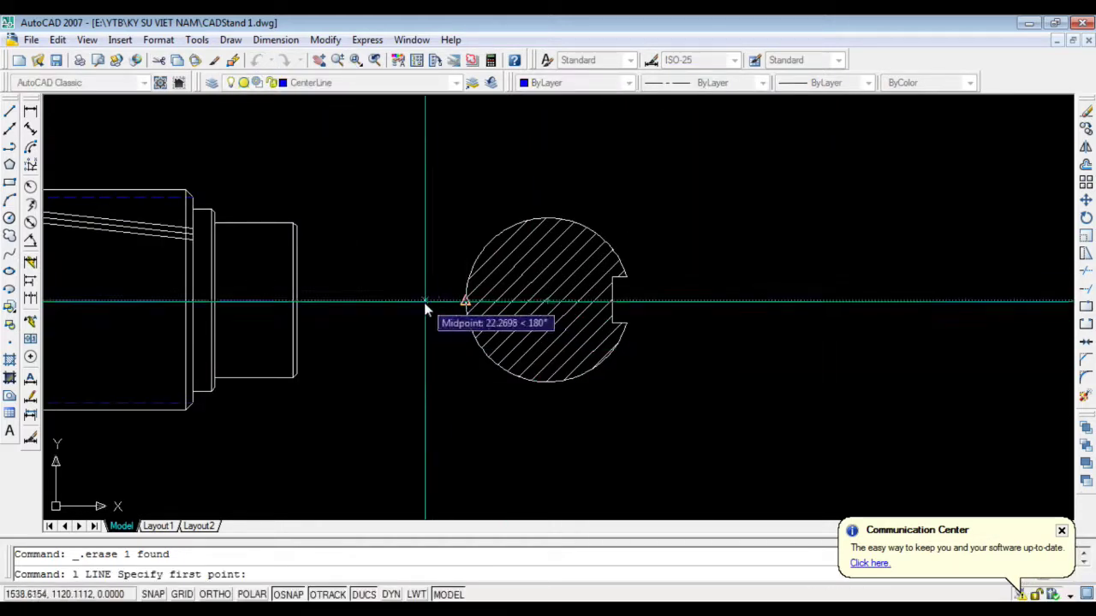
left_click(422, 301)
key("F8")
left_click(682, 315)
key("Escape")
Draw the vertical centre line through the circle and check the reference photo
type("l")
key("Return")
left_click(547, 219)
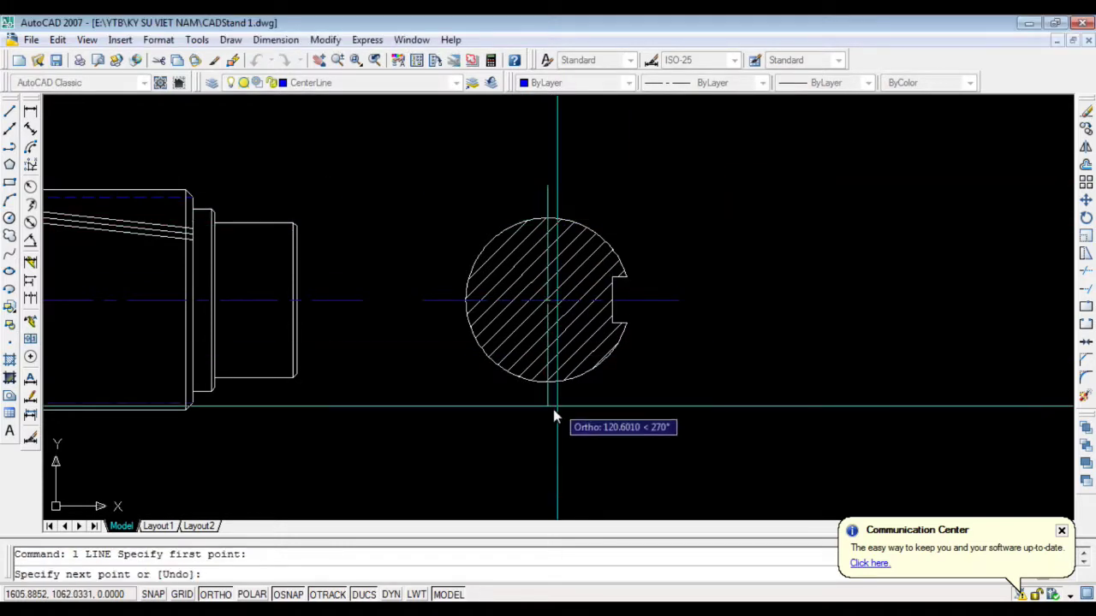
left_click(553, 409)
key("Escape")
scroll(553, 409, "down", 2)
scroll(637, 337, "down", 1)
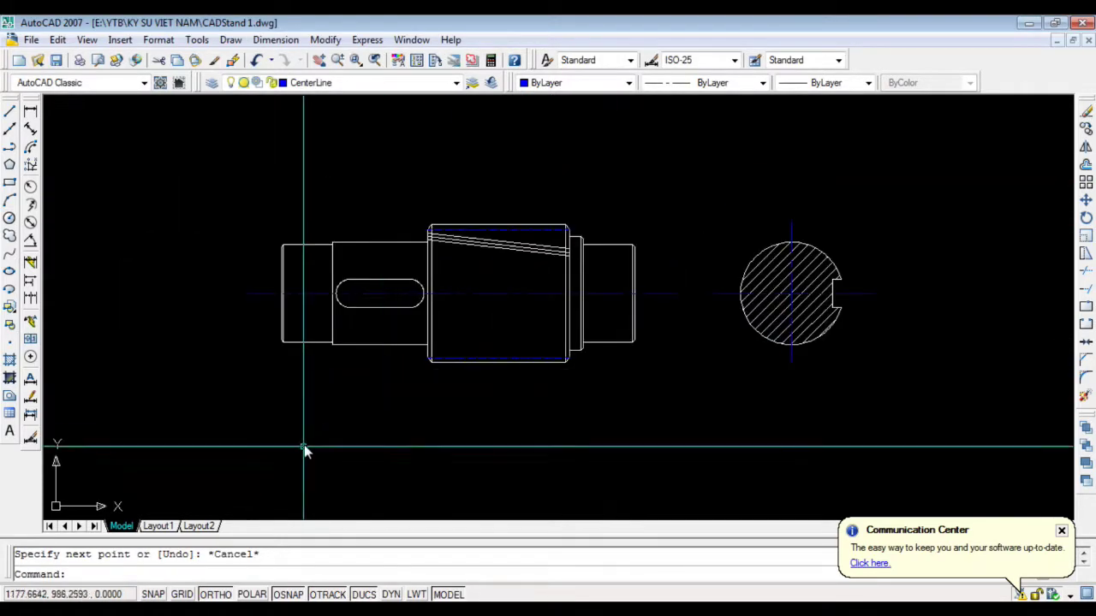
key("alt+Tab")
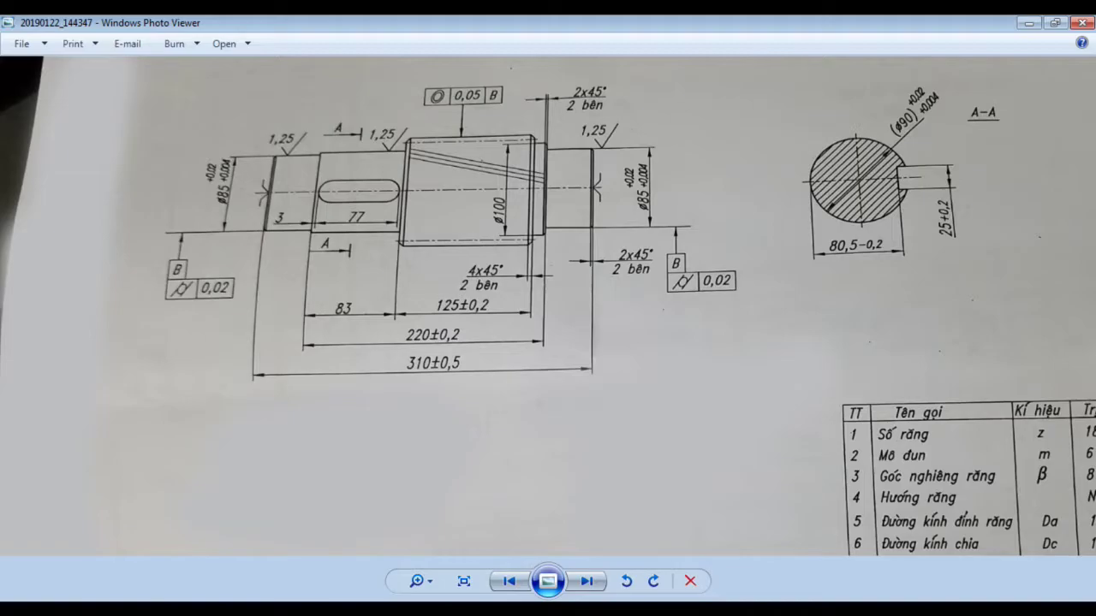
key("alt+Tab")
Add the 220 length dimension below the shaft and put it on the DB layer
left_click(30, 111)
left_click(389, 336)
scroll(563, 354, "up", 3)
left_click(587, 300)
scroll(481, 417, "down", 2)
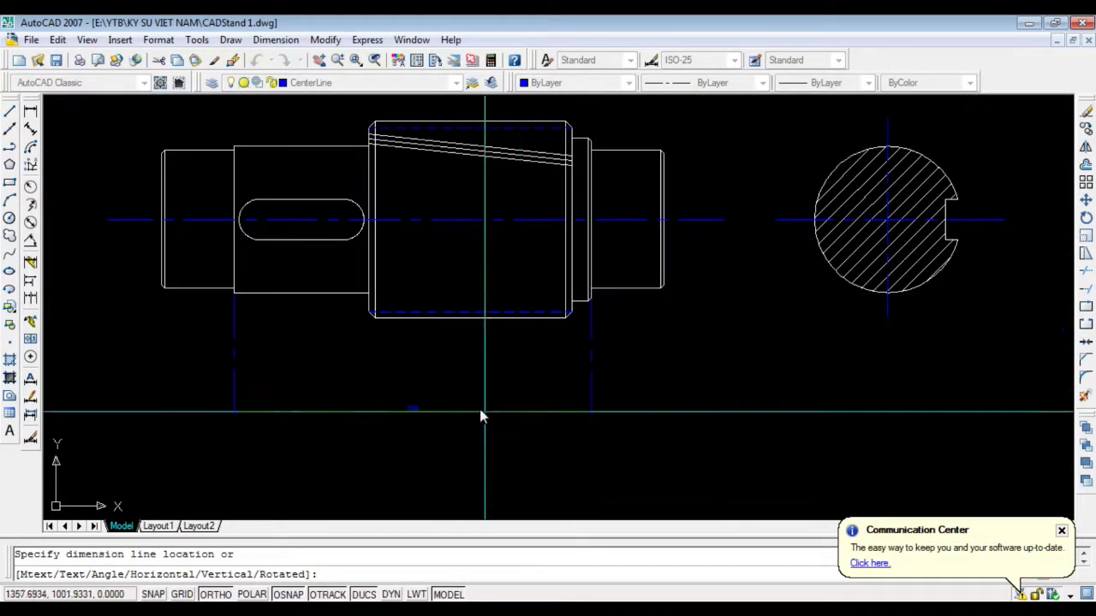
left_click(481, 417)
left_click(433, 418)
left_click(295, 83)
left_click(307, 124)
key("Escape")
In ISO-25, make dimension and extension lines blue with offset from origin 3
left_click(158, 39)
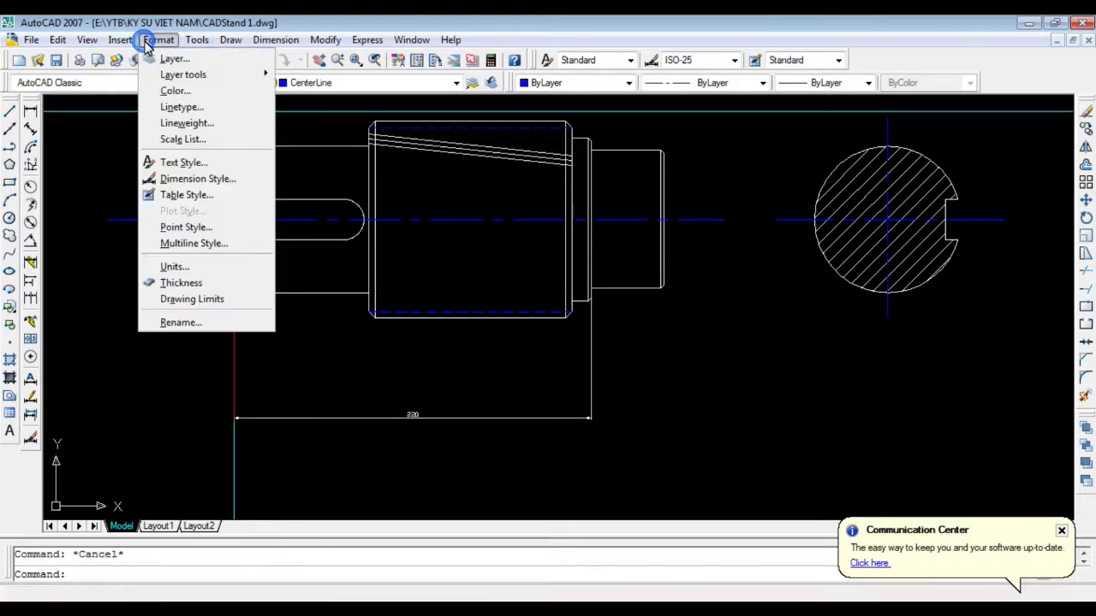
left_click(192, 180)
left_click(728, 283)
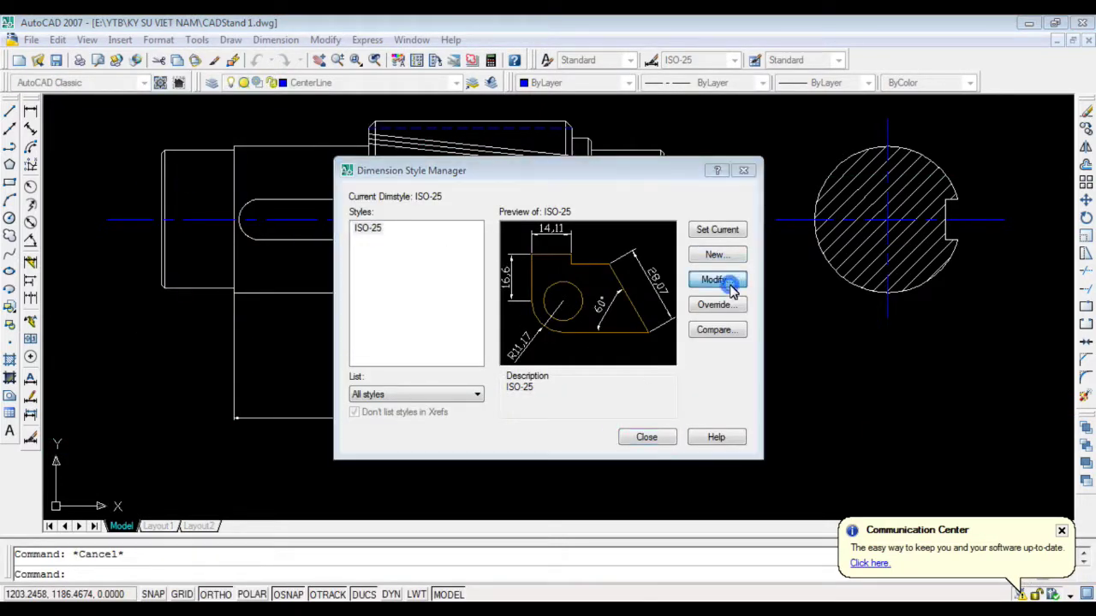
left_click(401, 142)
left_click(539, 177)
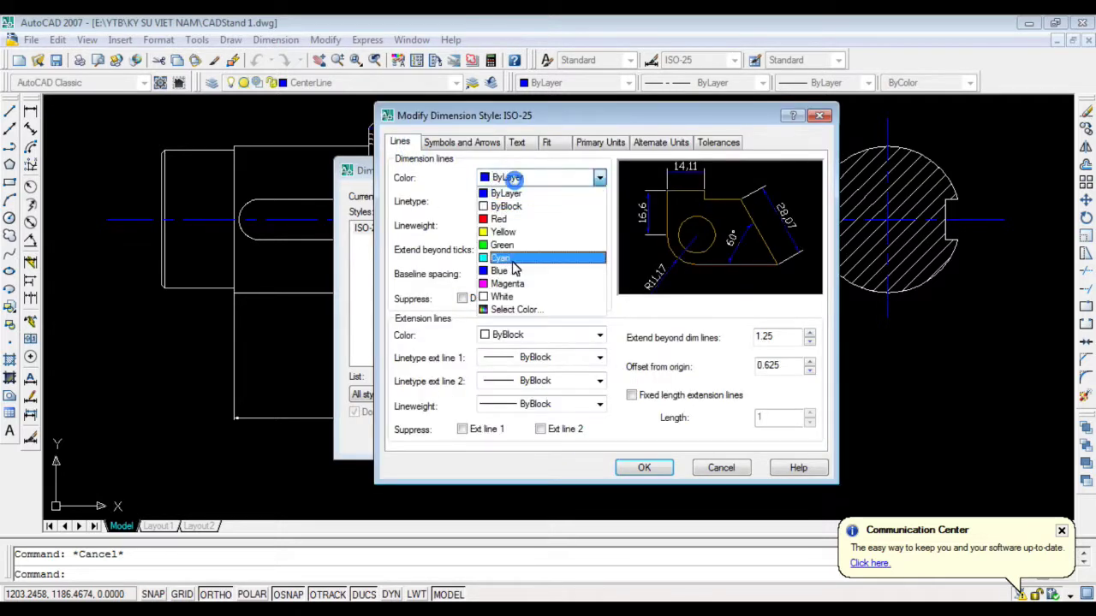
left_click(498, 271)
left_click(514, 335)
left_click(505, 430)
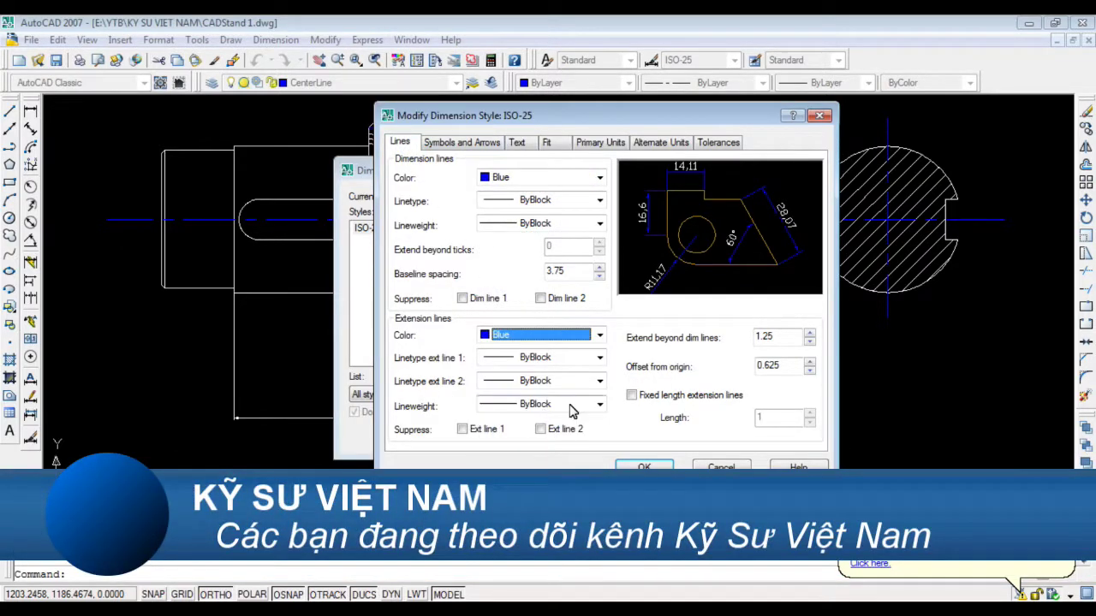
left_click_drag(780, 366, 716, 374)
type("3")
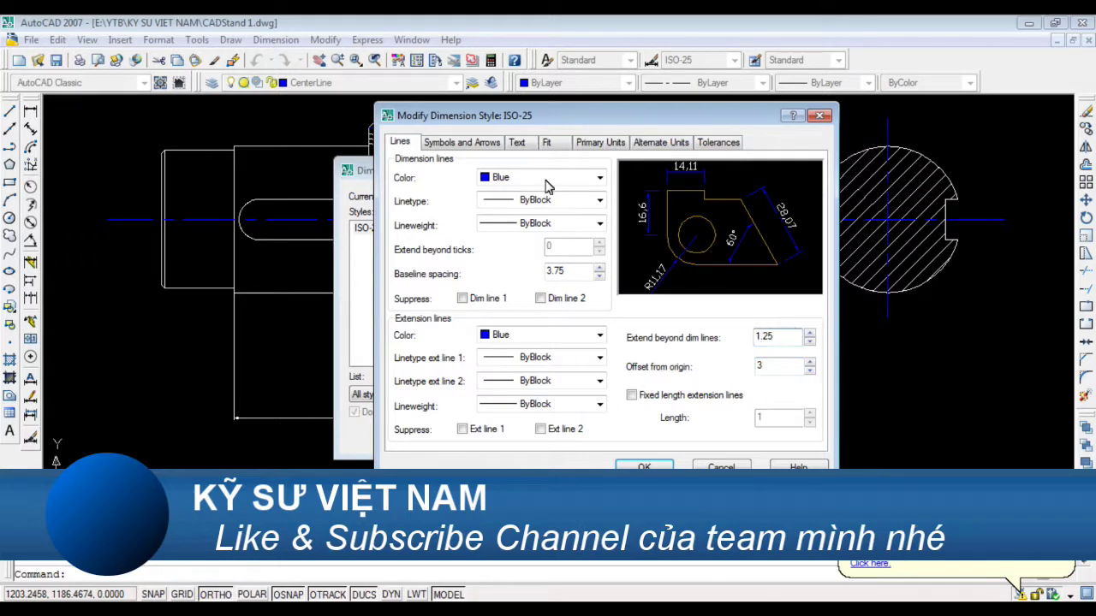
Set the ISO-25 dimension text to blue with height 5 and save the style
left_click(467, 143)
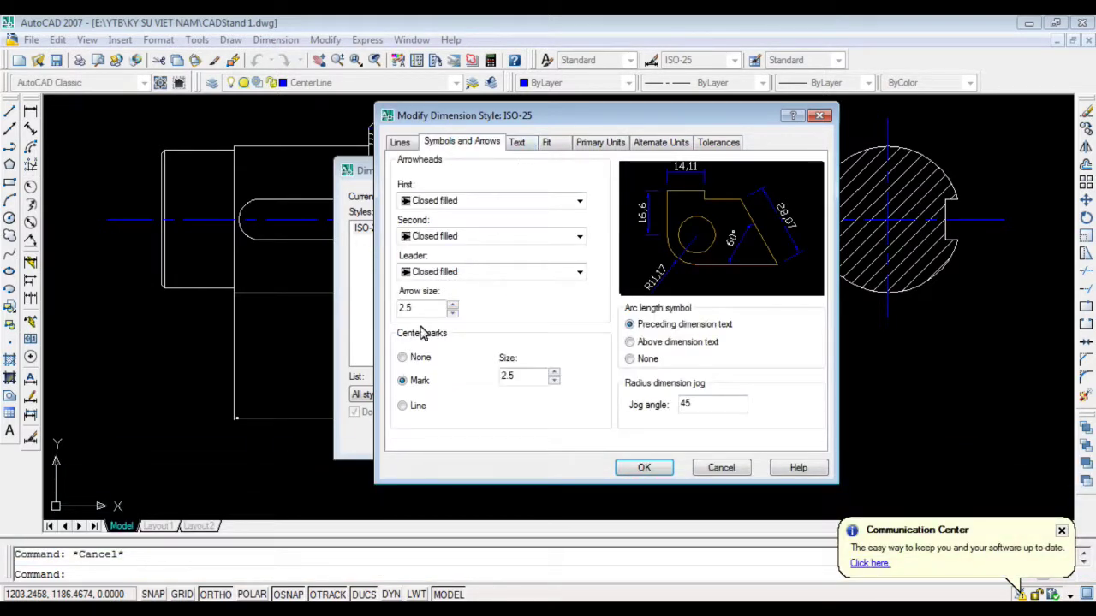
left_click(516, 143)
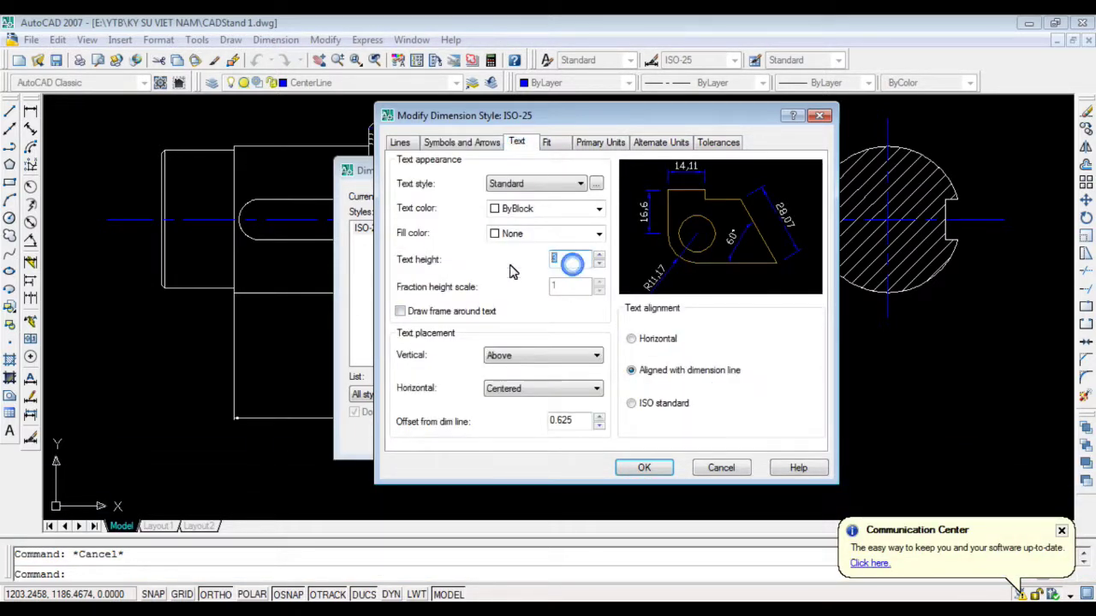
left_click(454, 142)
left_click(517, 143)
left_click(535, 208)
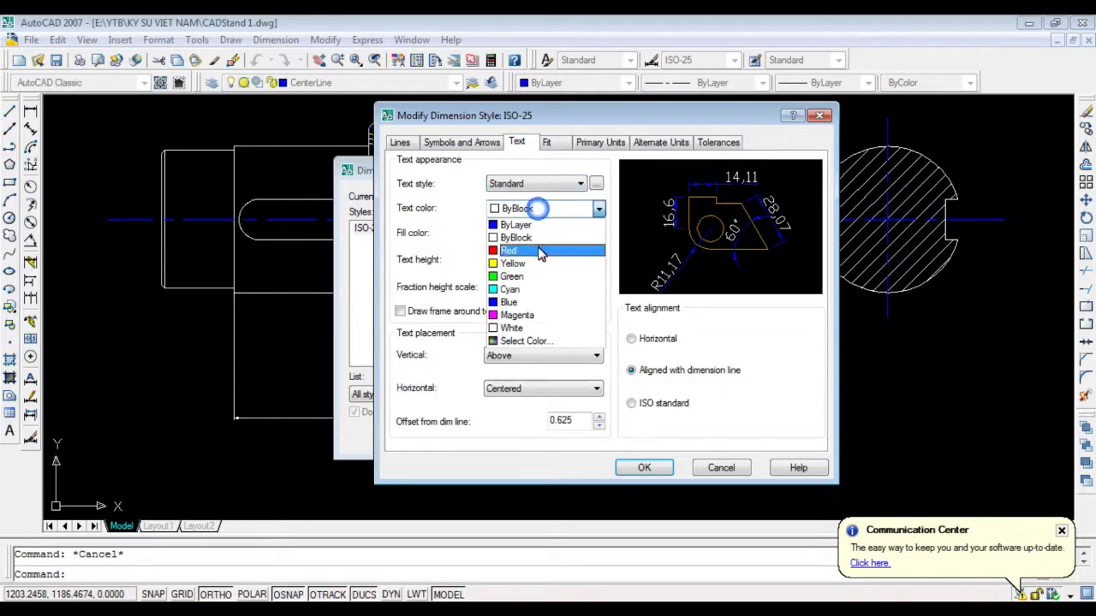
left_click(531, 298)
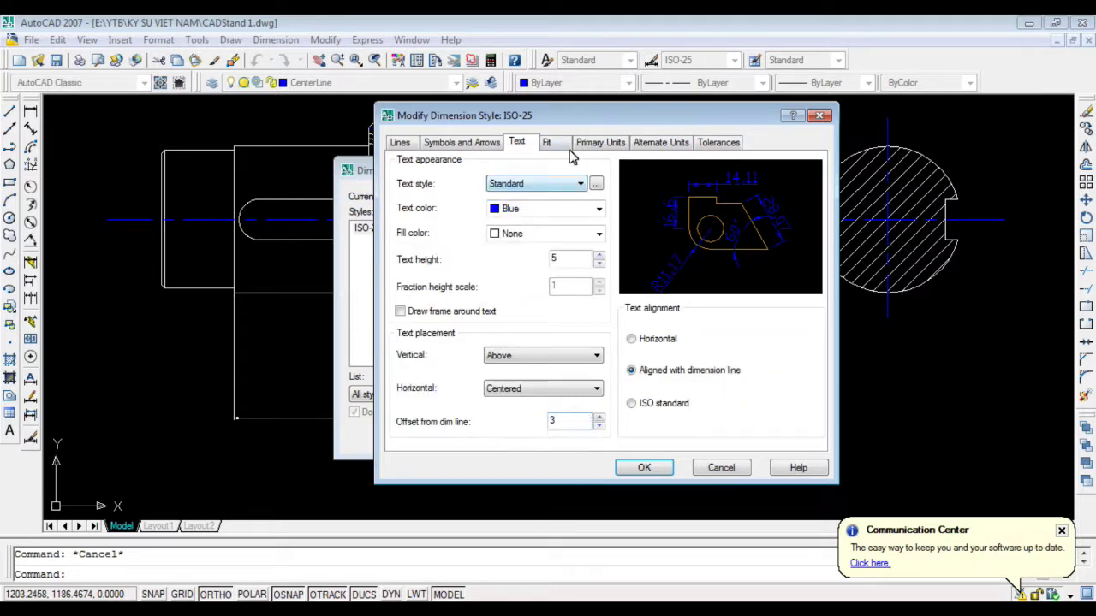
left_click(643, 468)
left_click(642, 440)
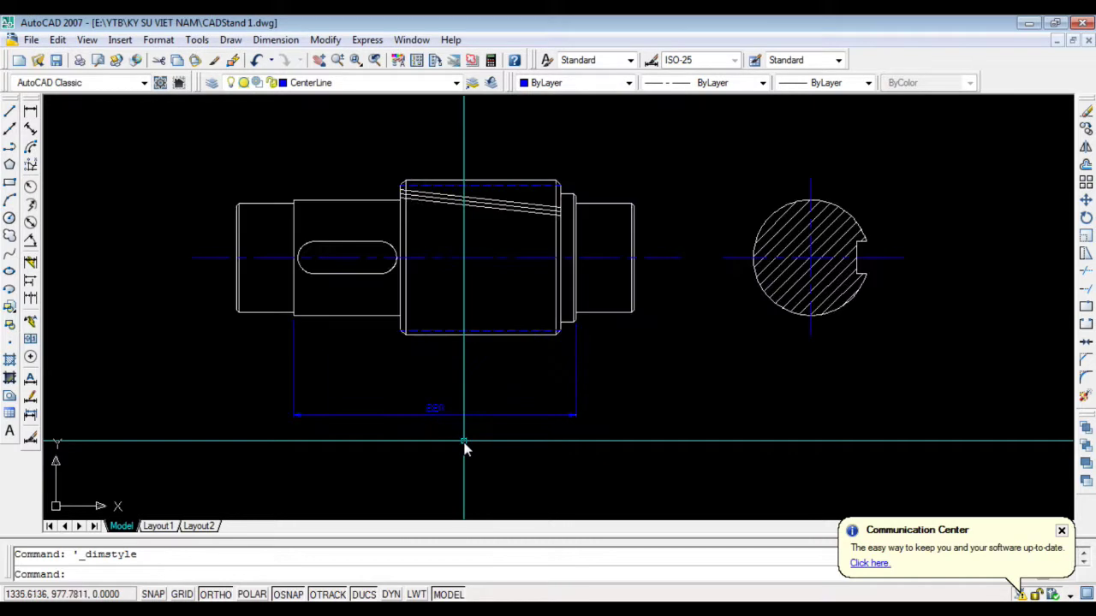
Place an 87 length dimension below the shaft, then delete it
scroll(463, 446, "up", 4)
left_click(30, 110)
left_click(117, 189)
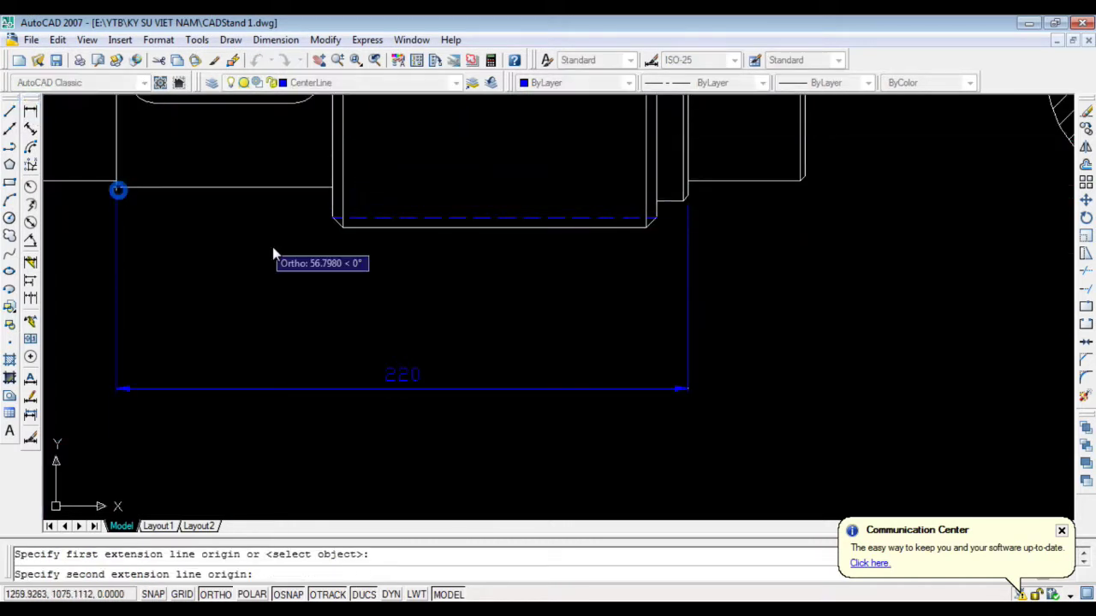
left_click(343, 226)
left_click(257, 307)
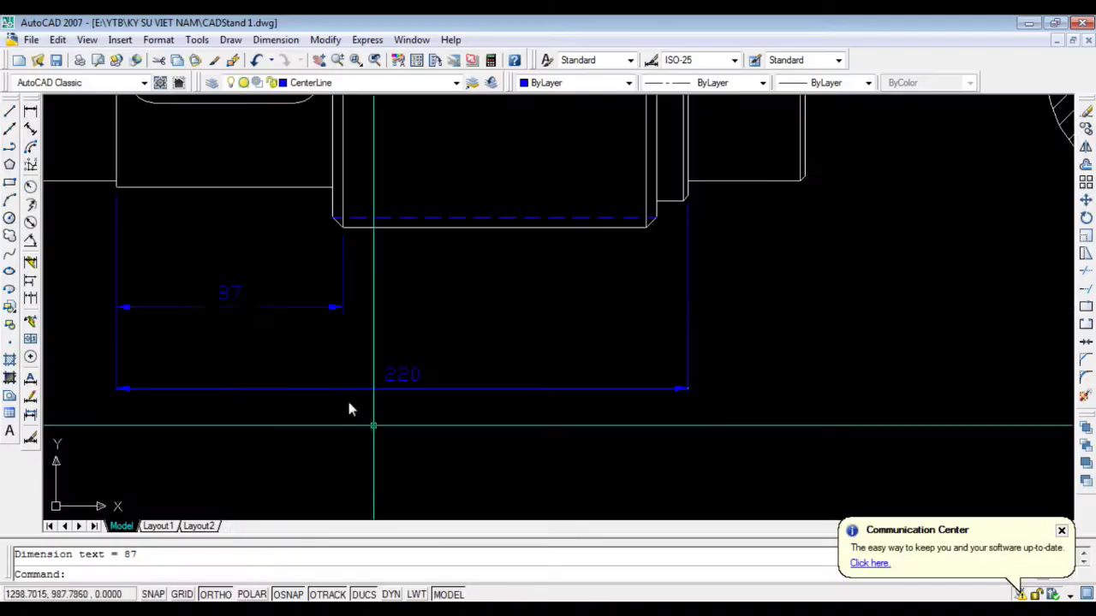
key("Delete")
On the DB layer, dimension the 83 and 125 lengths below the shaft
left_click(372, 83)
left_click(308, 120)
left_click(30, 111)
left_click(116, 187)
left_click(333, 188)
left_click(227, 310)
key("Return")
left_click(333, 219)
left_click(656, 220)
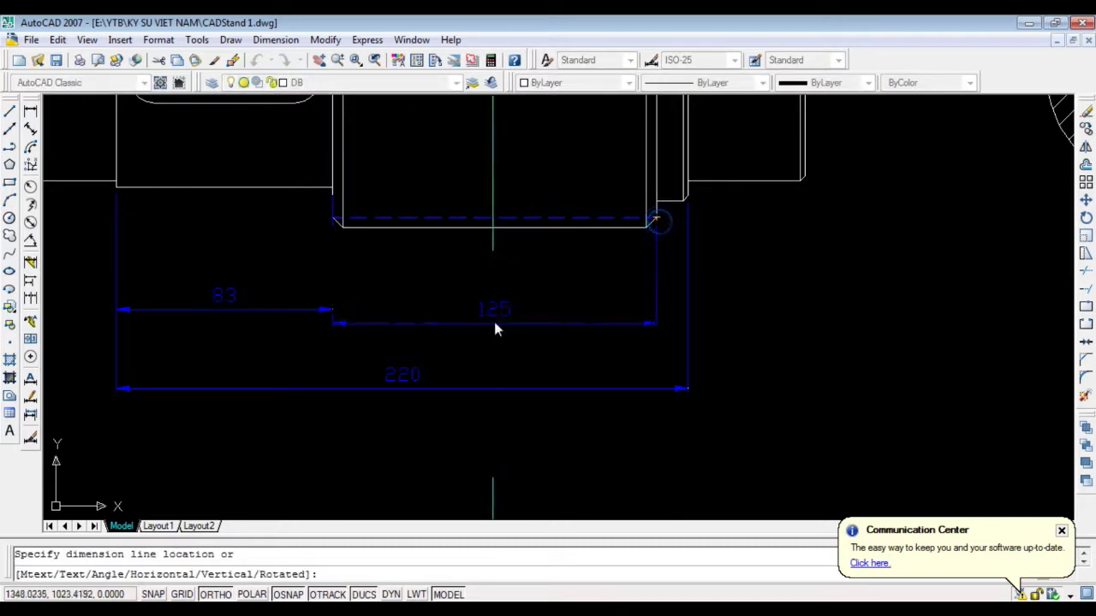
left_click(495, 324)
Compare the drawing with the reference photo and begin another linear dimension
scroll(502, 313, "down", 3)
scroll(476, 326, "up", 2)
key("alt+Tab")
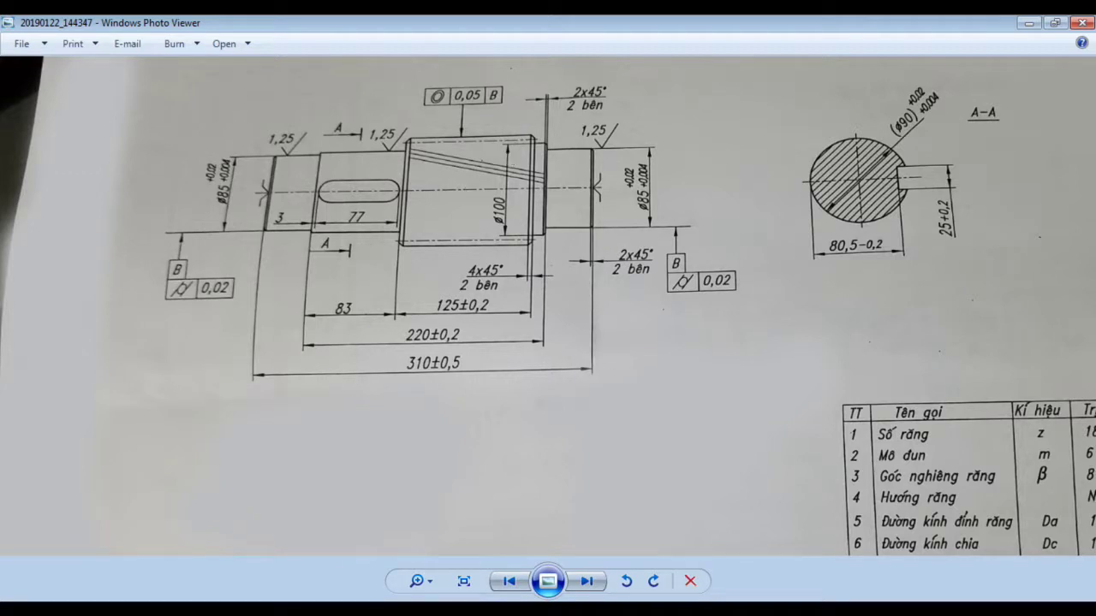
key("alt+Tab")
scroll(440, 360, "up", 3)
key("Return")
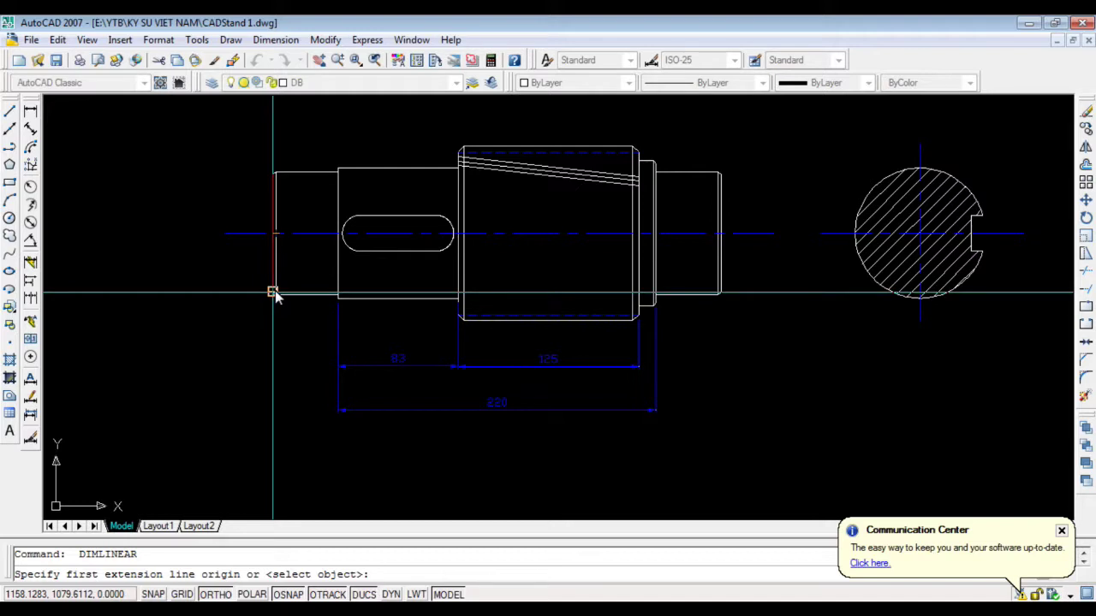
Dimension the overall 310 shaft length end to end, below the 220 dimension
scroll(272, 293, "up", 3)
left_click(240, 310)
scroll(361, 318, "down", 4)
scroll(361, 319, "up", 4)
left_click(513, 247)
scroll(517, 248, "down", 3)
scroll(517, 248, "up", 2)
left_click(379, 351)
scroll(468, 337, "down", 2)
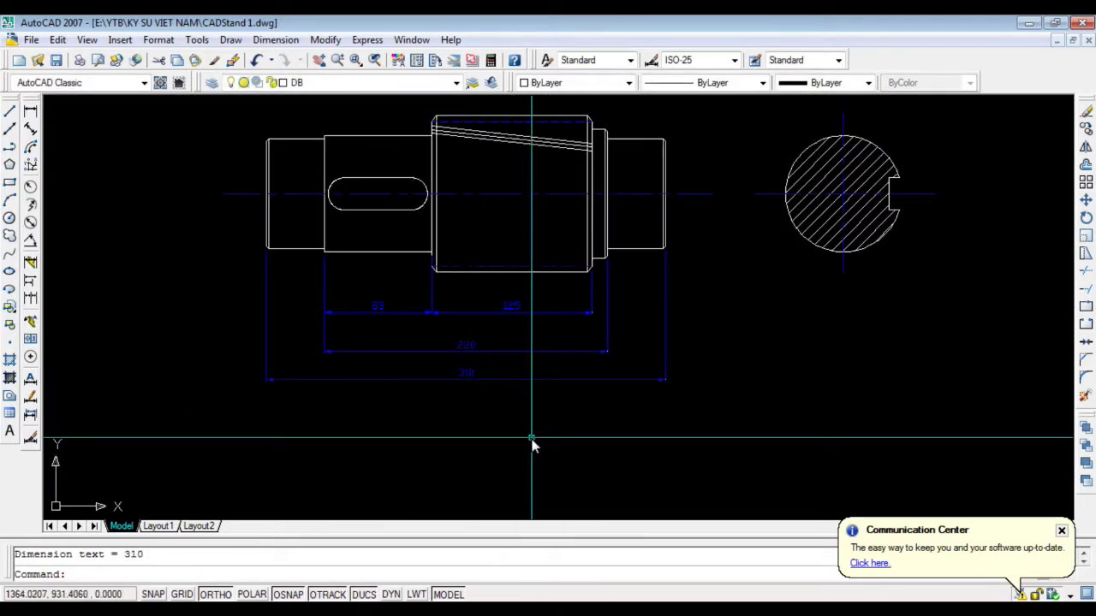
Compare the drawing with the reference photo, then start the ED dimension-text edit
key("alt+Tab")
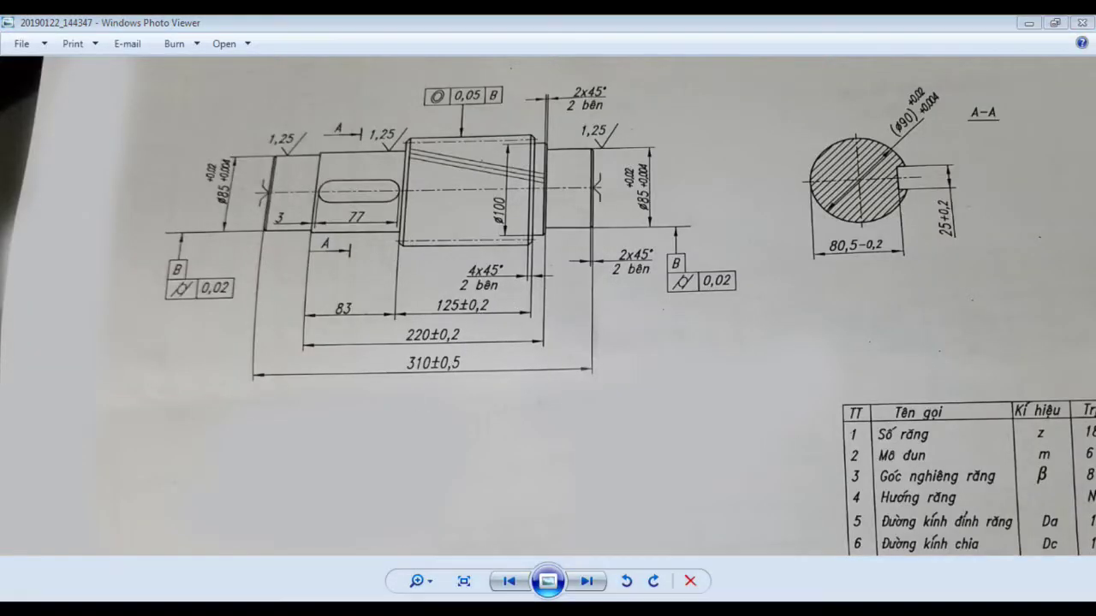
key("alt+Tab")
type("ed")
key("Return")
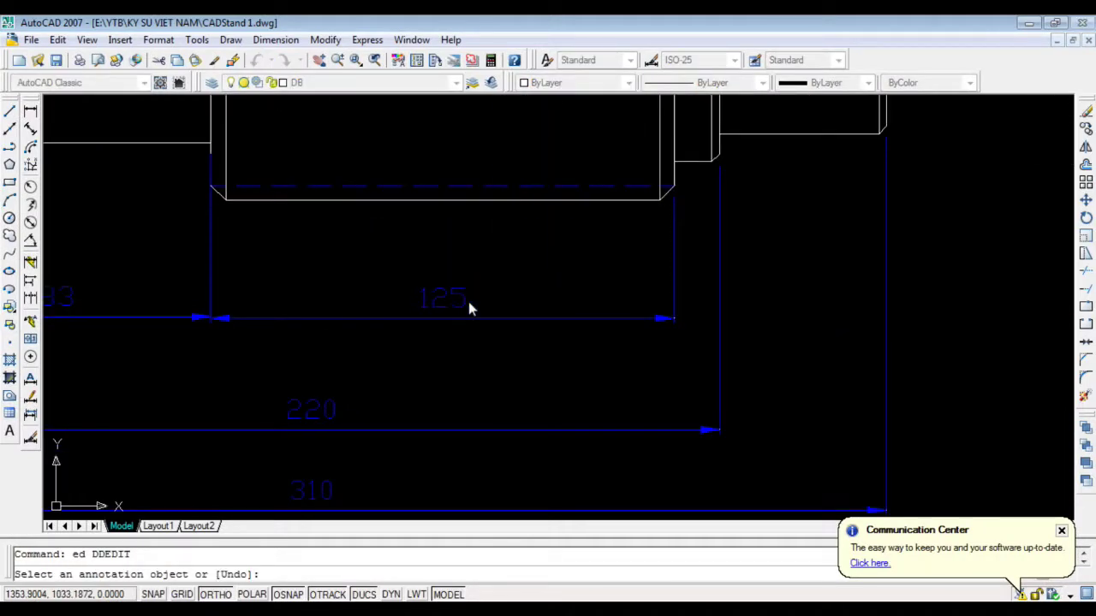
Change the 125 dimension text to 125±0.2
left_click(467, 303)
right_click(473, 305)
mouse_move(513, 363)
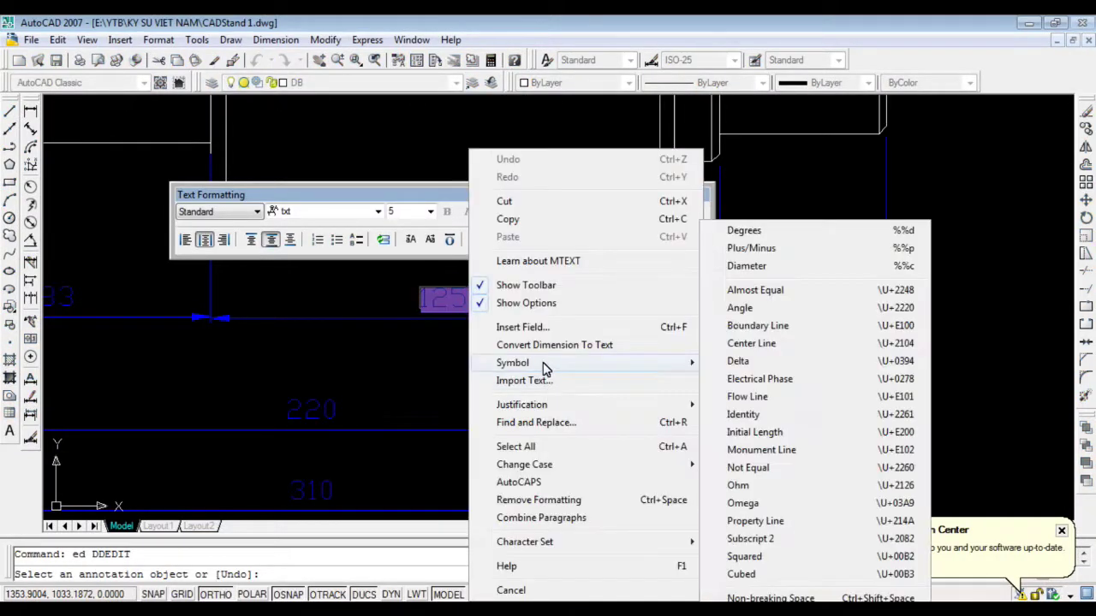
left_click(762, 257)
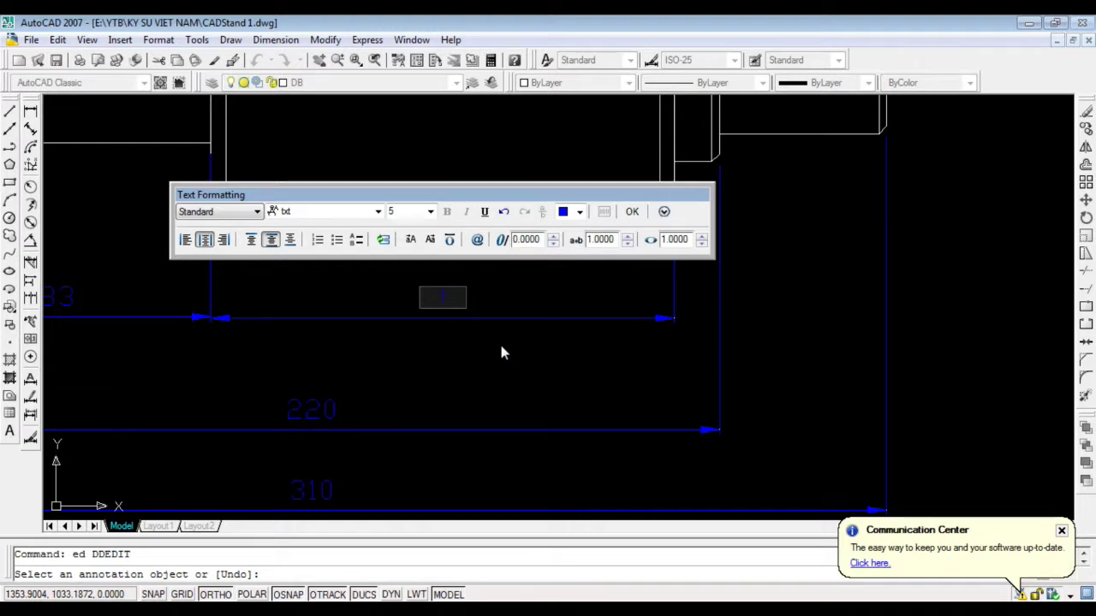
left_click(499, 340)
left_click(450, 300)
right_click(489, 315)
mouse_move(529, 362)
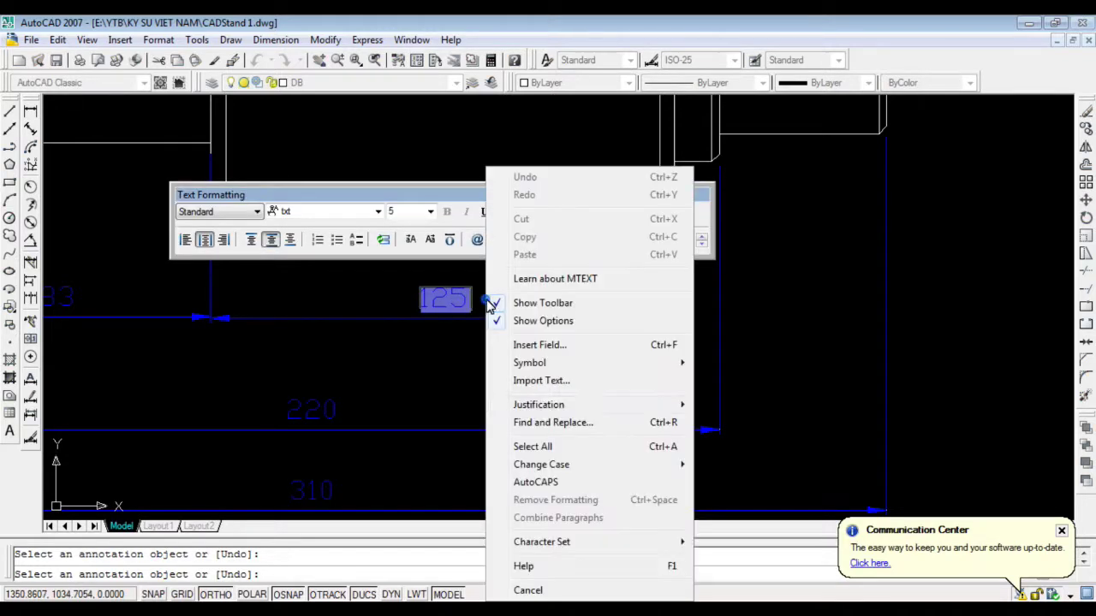
left_click(741, 248)
type("0.2")
left_click(631, 211)
scroll(367, 445, "up", 2)
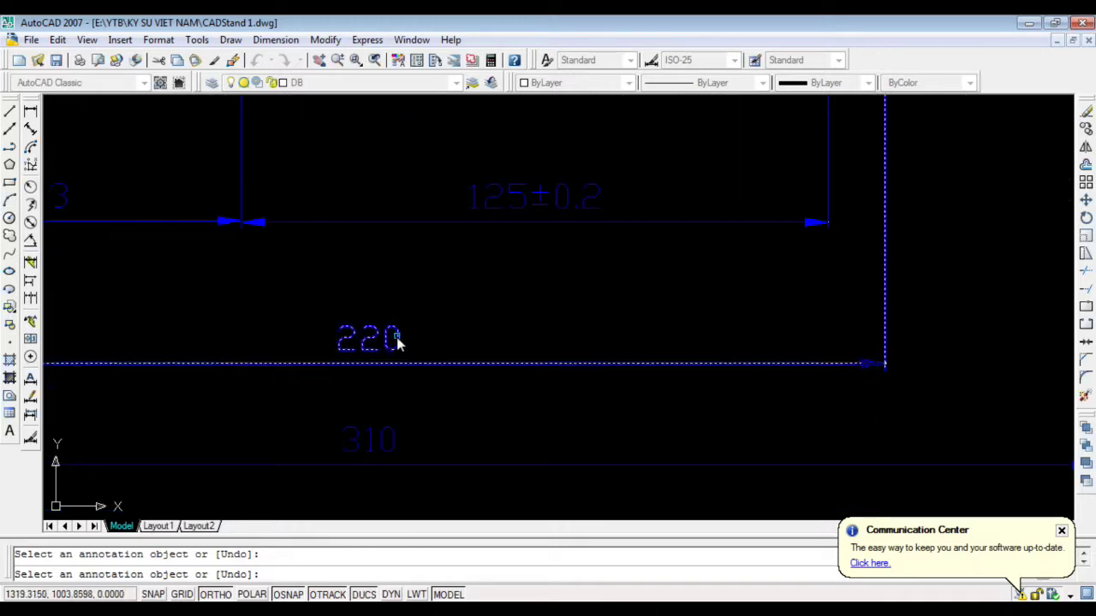
Change the 220 dimension text to 220±0.2
left_click(396, 337)
right_click(442, 353)
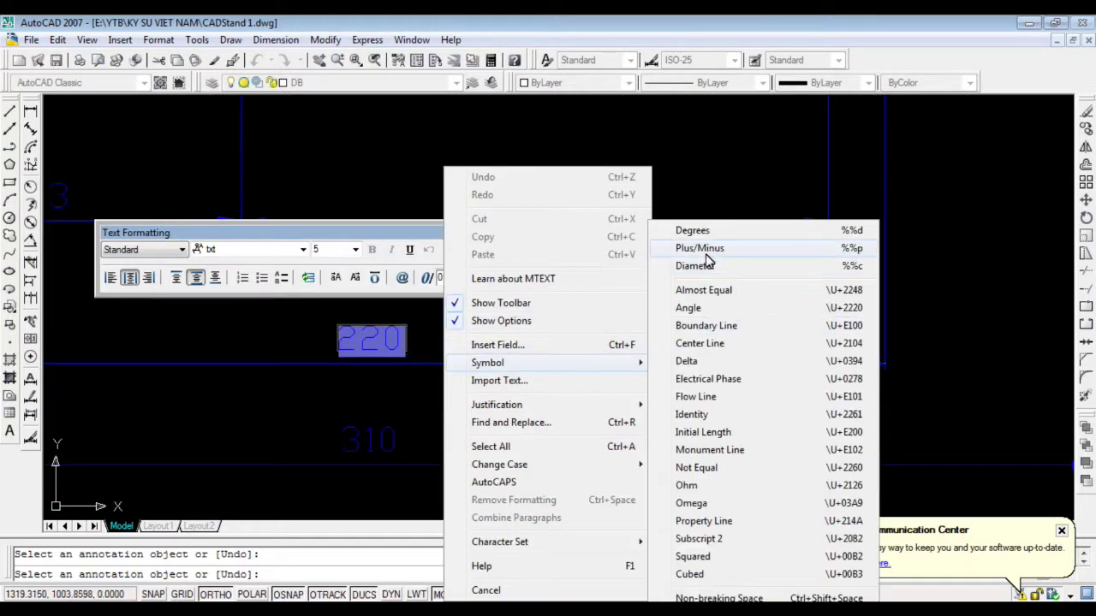
left_click(705, 253)
type("0.2")
left_click(706, 255)
Change the 310 dimension text to 310±0.5, then switch to the reference photo
left_click(397, 440)
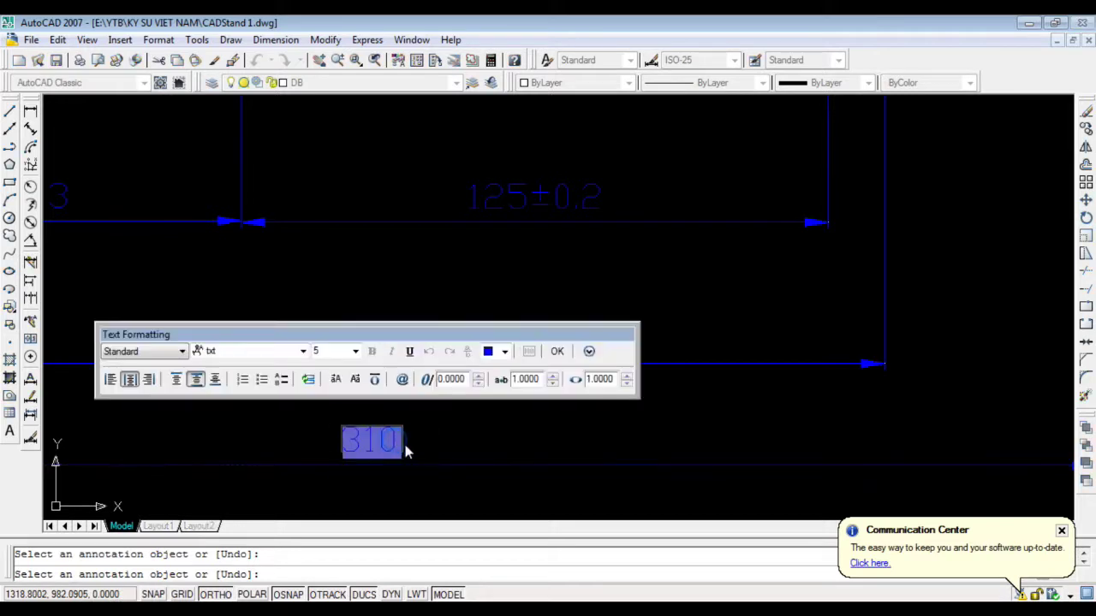
right_click(455, 448)
left_click(707, 253)
type("0.5")
left_click(557, 352)
scroll(532, 357, "down", 3)
key("Escape")
scroll(523, 428, "up", 3)
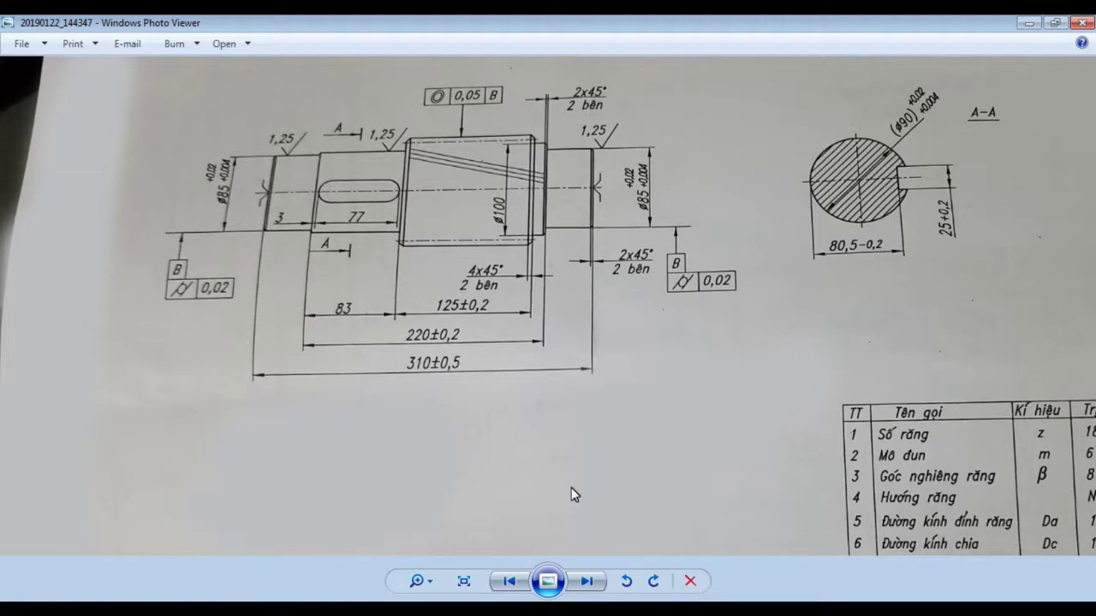
Return from the reference photo to the CADStand 1.dwg drawing in AutoCAD
key("alt+Tab")
scroll(856, 321, "up", 5)
Place a vertical 85 dimension across the shaft's right-hand end step
left_click(613, 235)
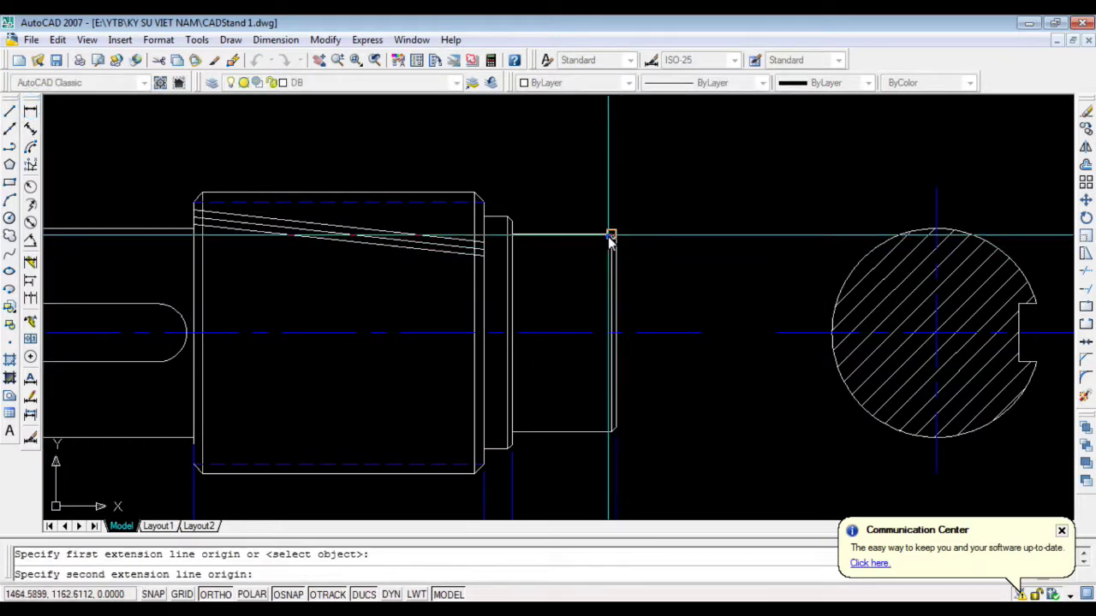
left_click(613, 431)
left_click(682, 377)
scroll(682, 380, "up", 2)
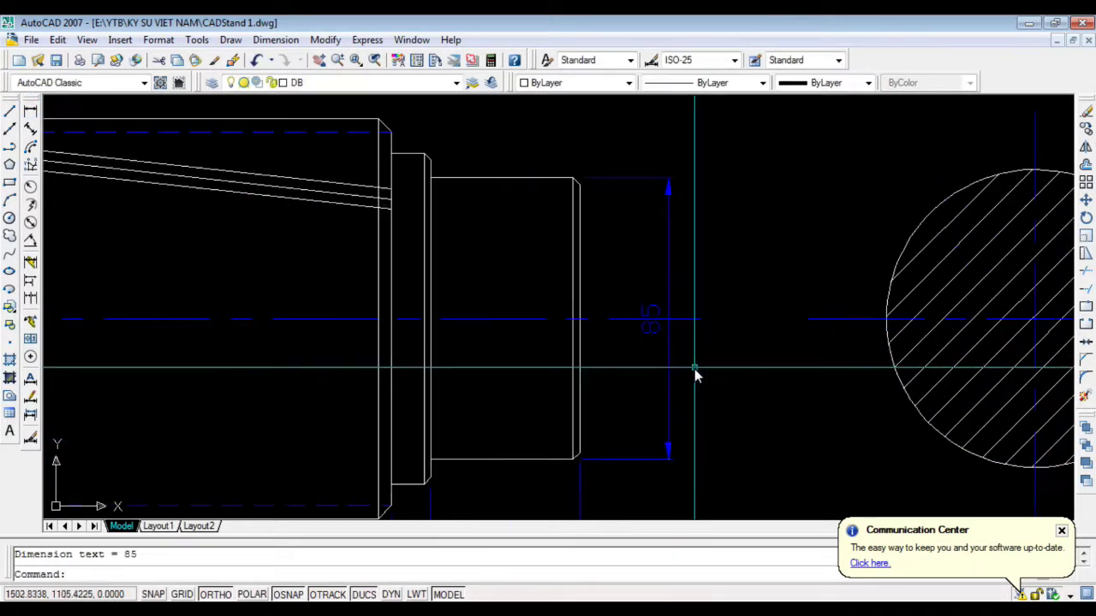
Add a diameter sign so the dimension reads Ø85, checking the reference photo
type("ed")
key("Return")
left_click(653, 338)
right_click(620, 343)
left_click(661, 362)
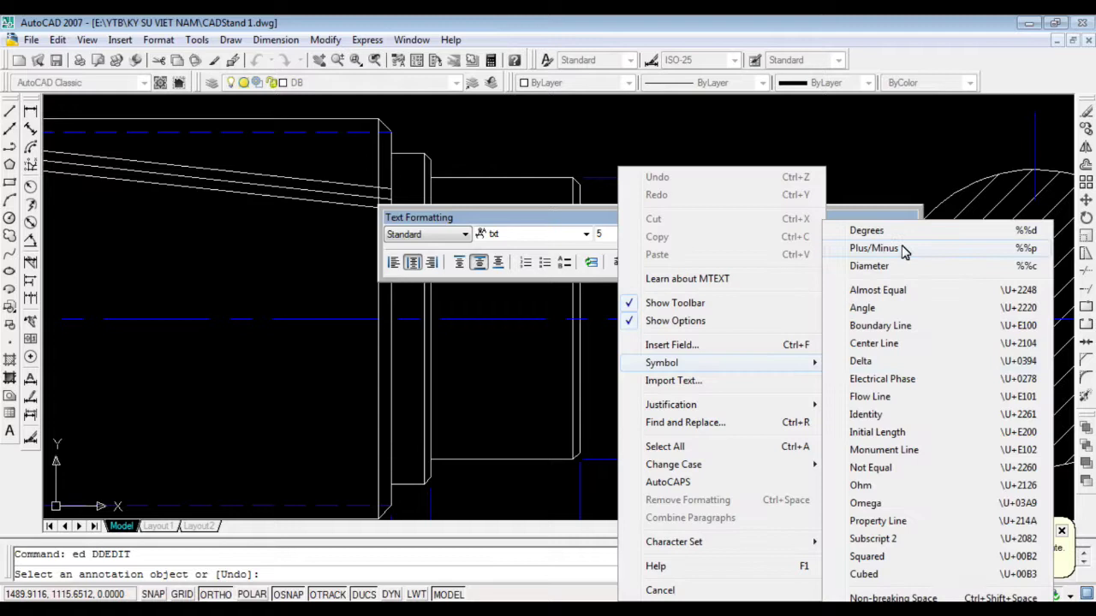
left_click(873, 267)
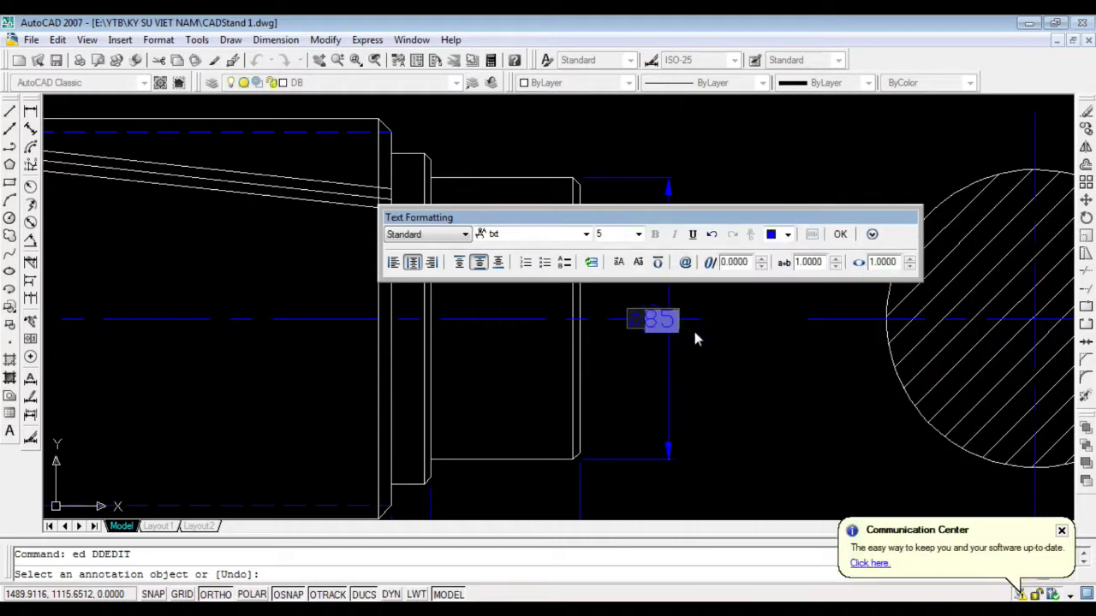
key("alt+Tab")
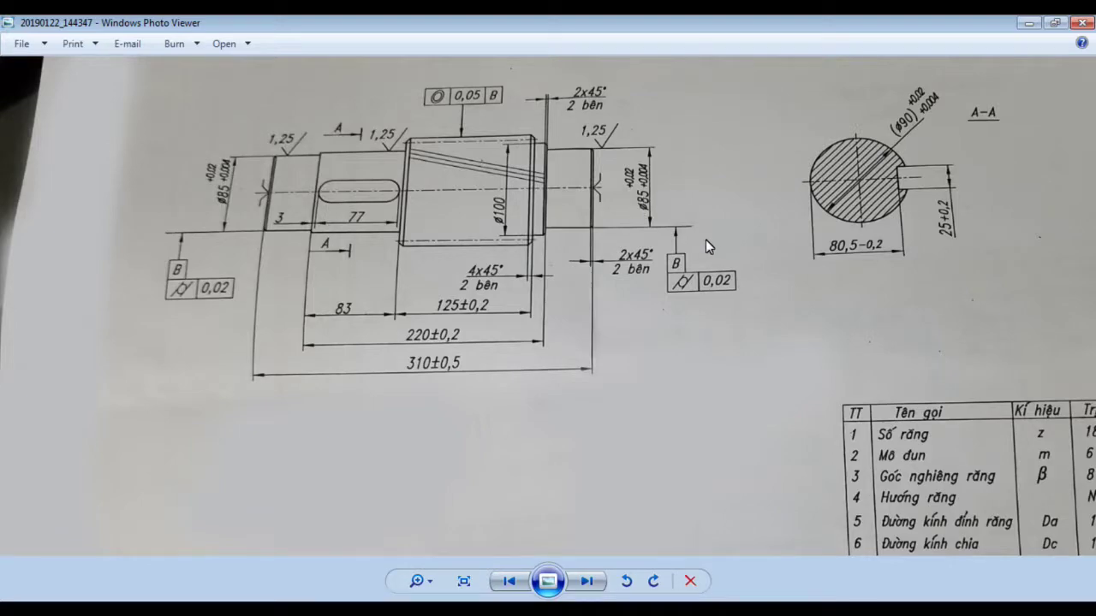
key("alt+Tab")
Add the +0.02/+0.004 tolerance, stacked in Tolerance style at 60% text size
type("+0.0")
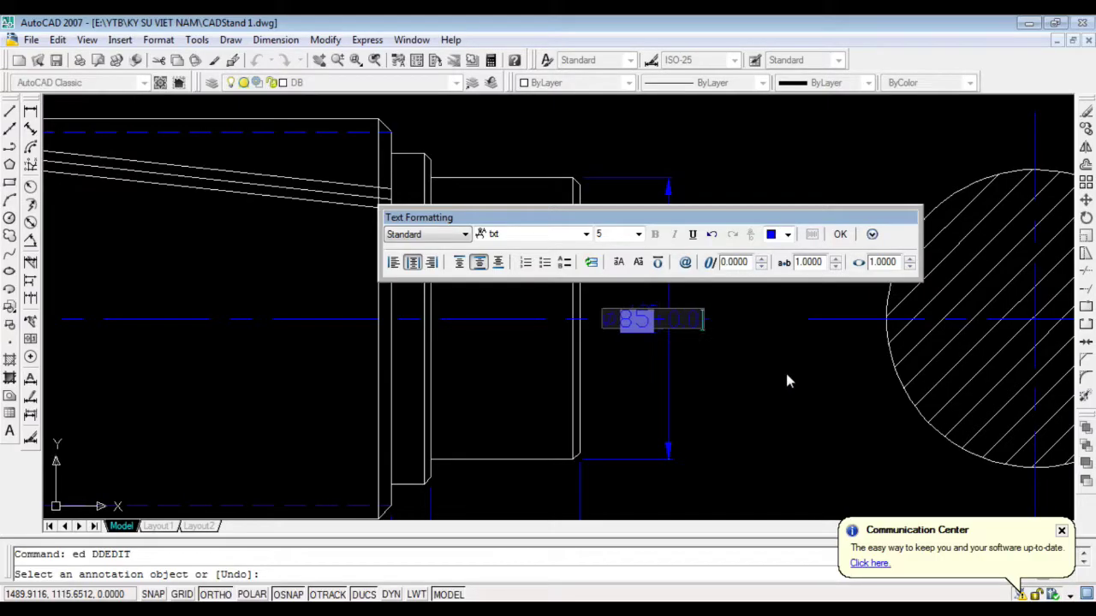
type("2^")
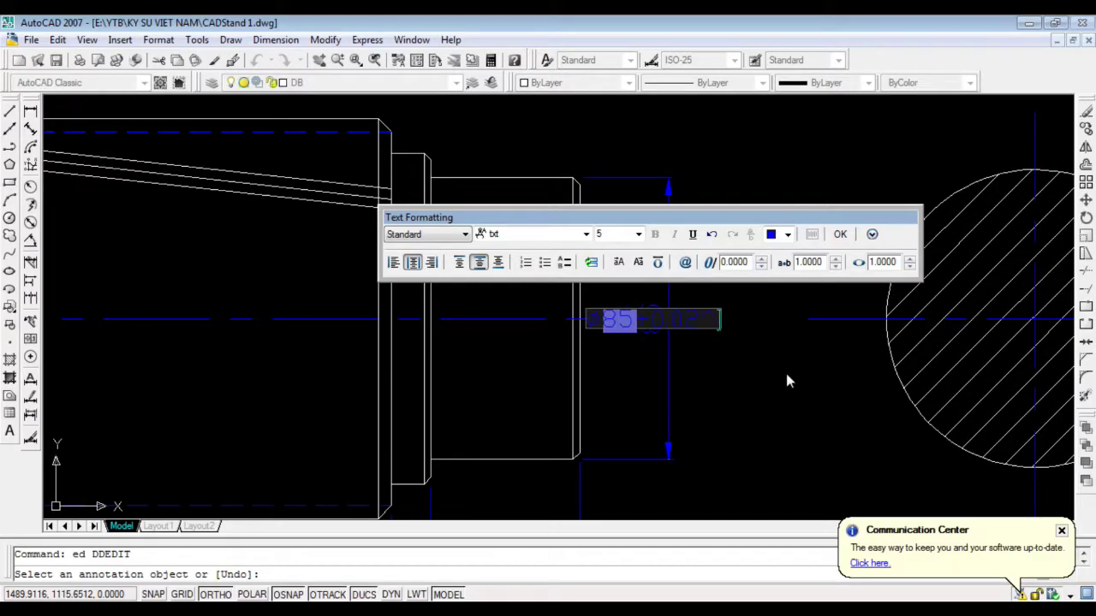
type("-")
key("BackSpace")
key("BackSpace")
type("^")
key("space")
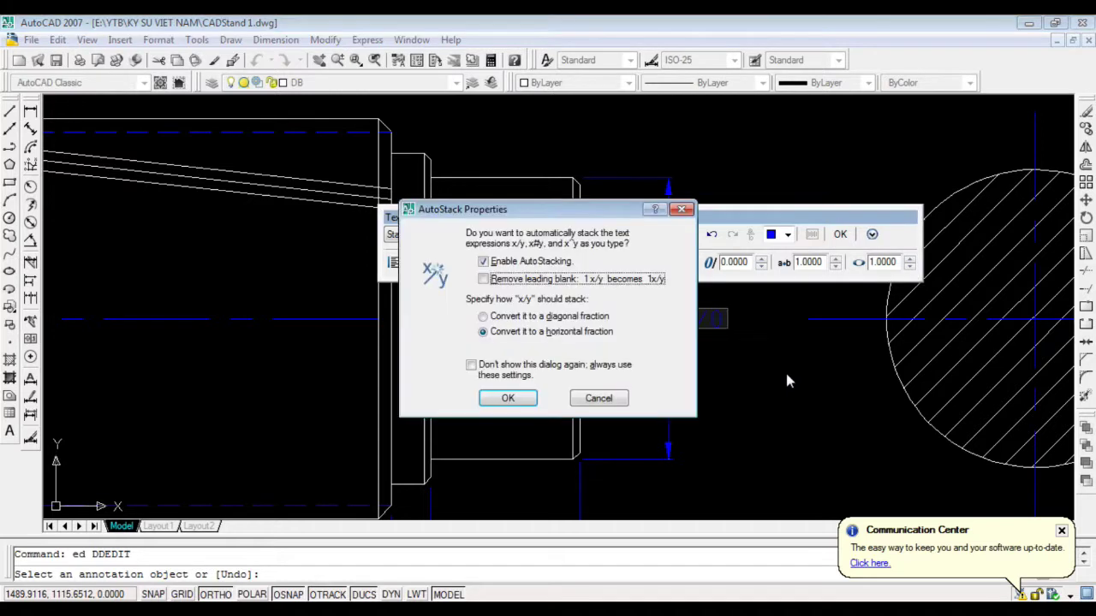
left_click(510, 399)
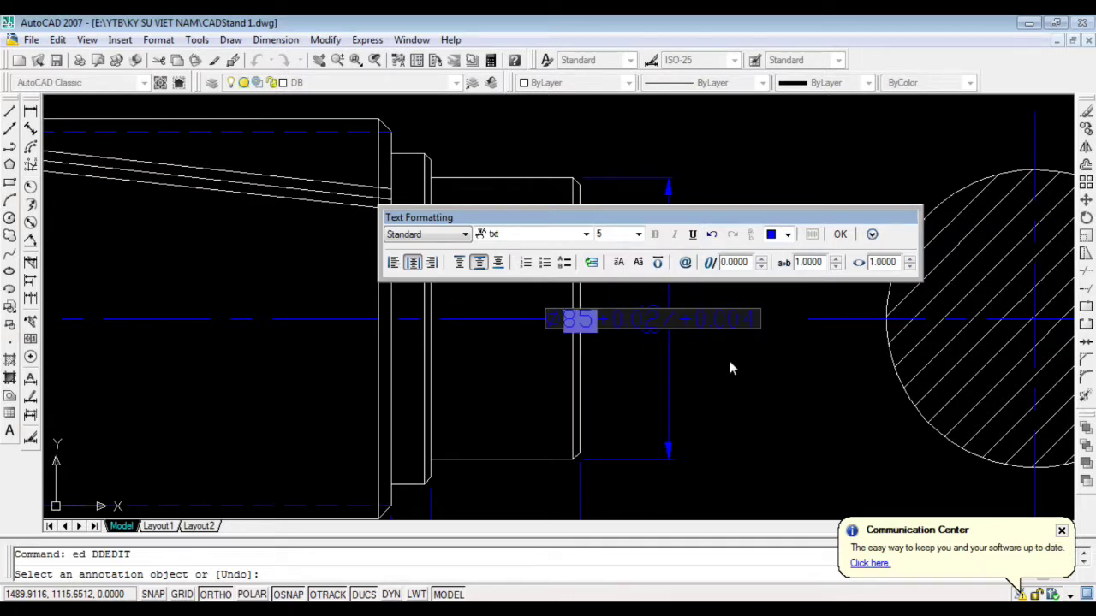
right_click(675, 324)
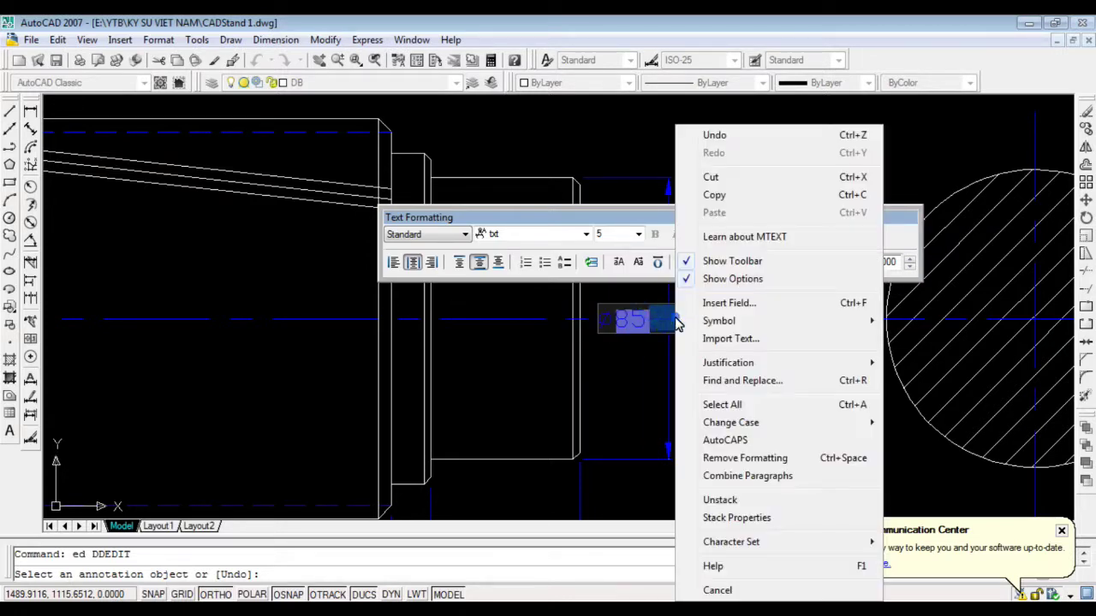
left_click(711, 518)
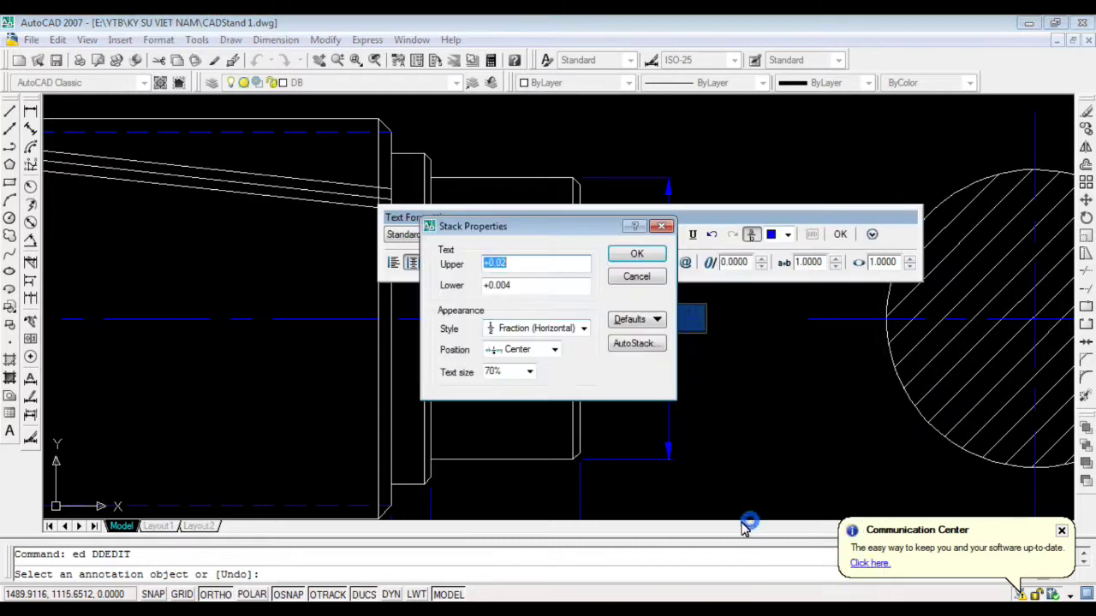
left_click(584, 331)
left_click(517, 370)
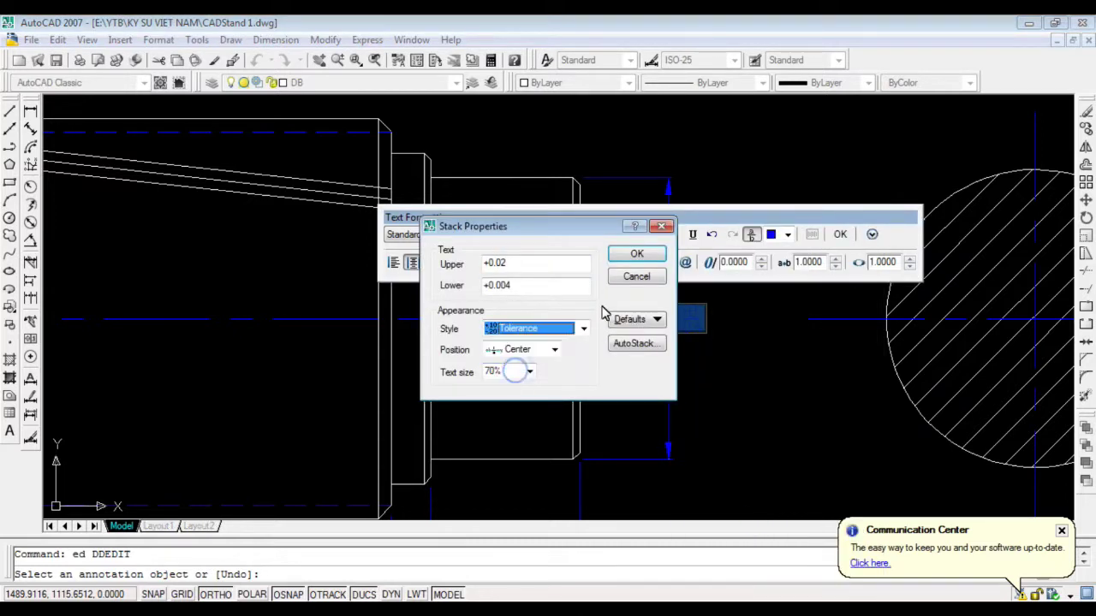
left_click(529, 372)
left_click(500, 439)
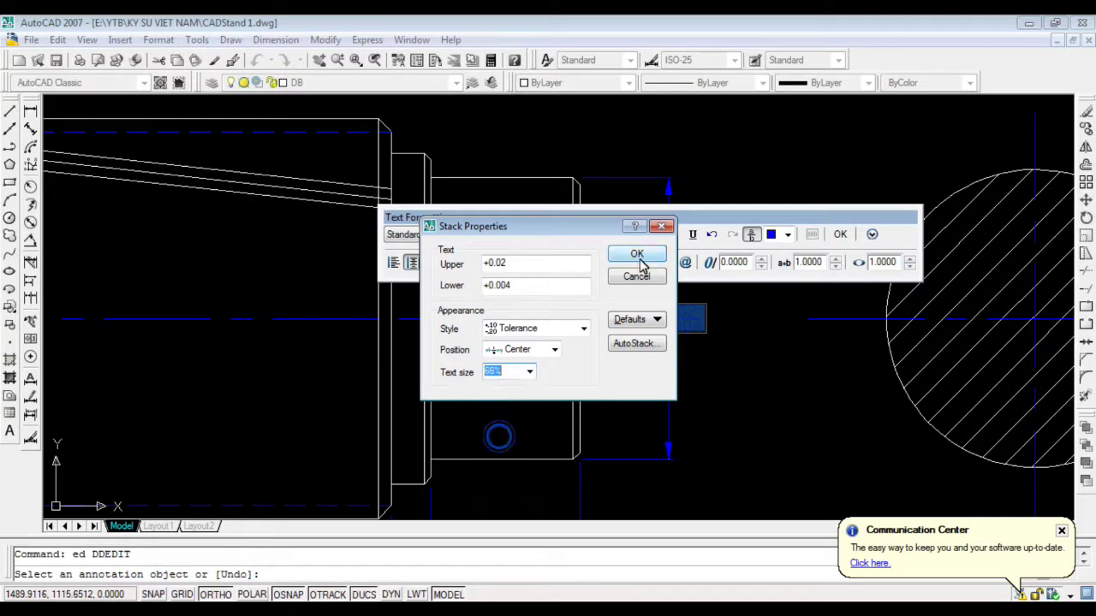
left_click(637, 254)
Readjust the stacked tolerance text size and close the Ø85 text editor
right_click(692, 323)
left_click(740, 515)
left_click(530, 372)
left_click(501, 449)
left_click(656, 252)
left_click(841, 237)
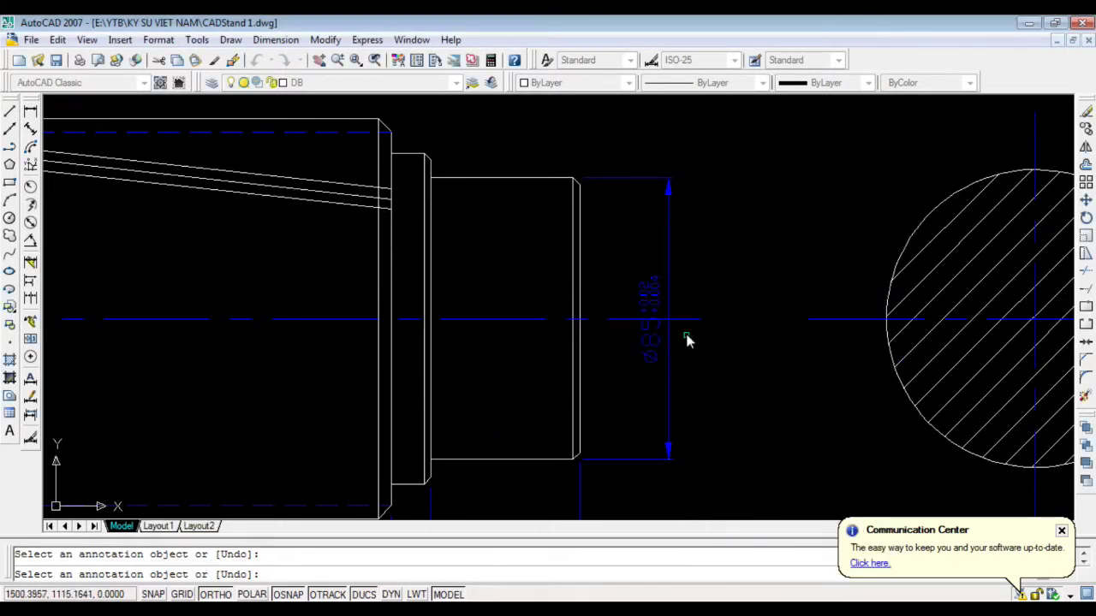
key("Escape")
scroll(685, 368, "down", 3)
scroll(611, 396, "up", 1)
scroll(693, 387, "down", 2)
scroll(599, 389, "up", 2)
scroll(849, 288, "up", 4)
scroll(693, 213, "down", 4)
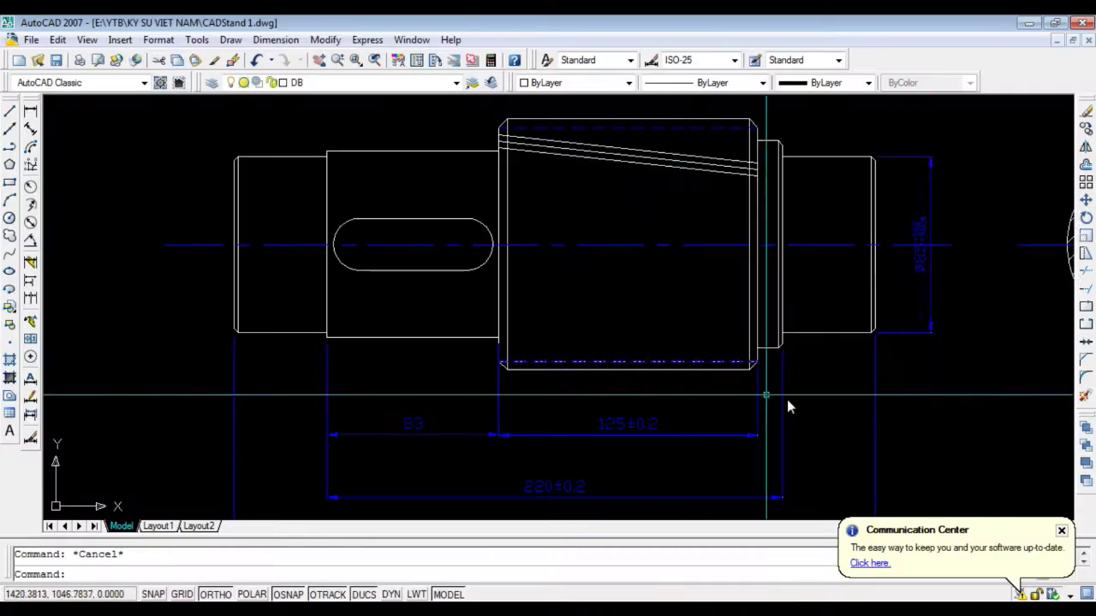
scroll(786, 399, "down", 1)
scroll(841, 343, "up", 4)
Dimension the 2 chamfer width at the right-hand step and reposition it
left_click(30, 111)
left_click(654, 246)
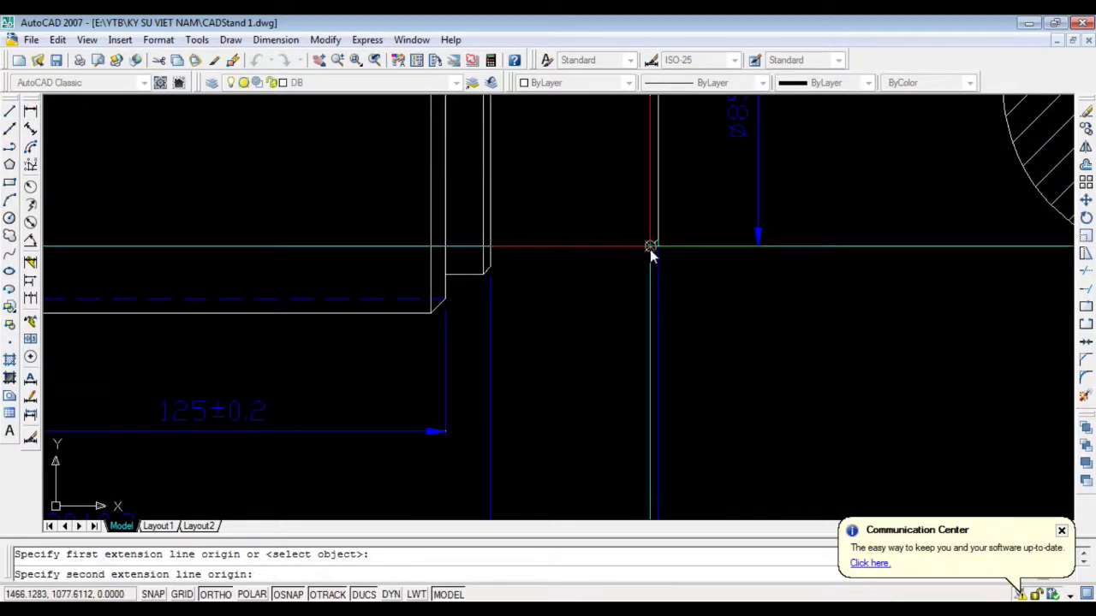
left_click(650, 251)
scroll(650, 251, "down", 3)
left_click(620, 323)
left_click(616, 303)
left_click(692, 303)
scroll(661, 272, "up", 3)
Review the chamfer dimension's text and miscellaneous properties in the Properties palette
double_click(661, 269)
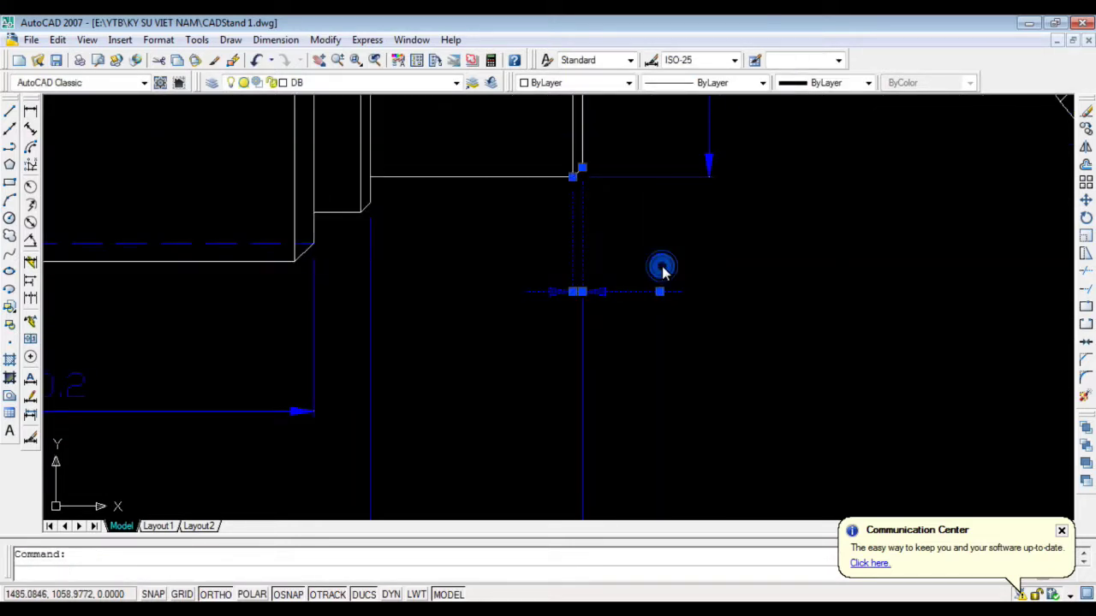
left_click(85, 272)
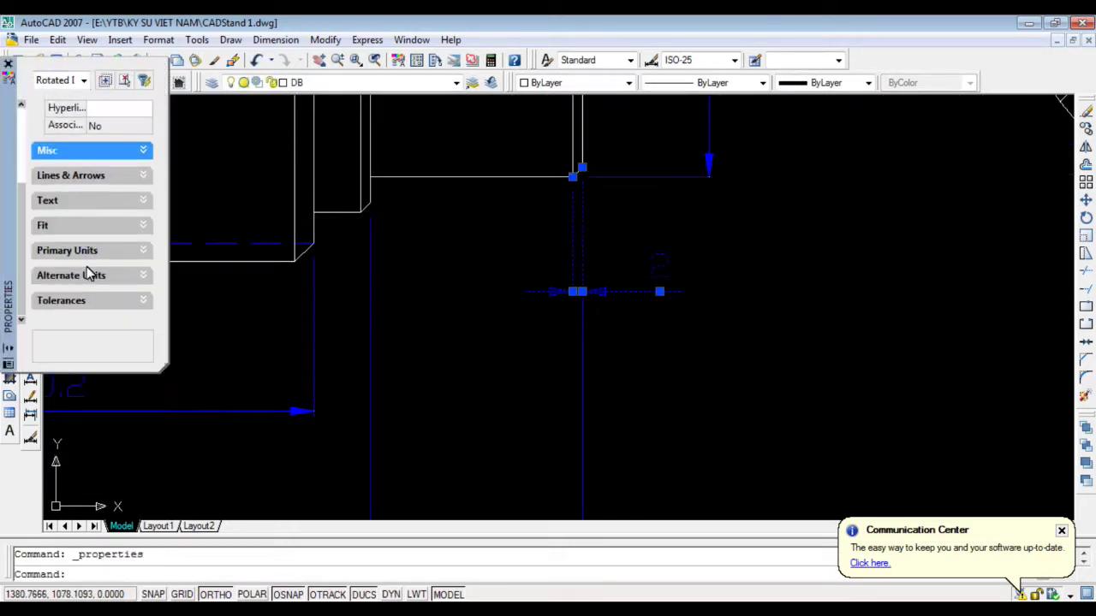
left_click(145, 202)
scroll(104, 272, "down", 5)
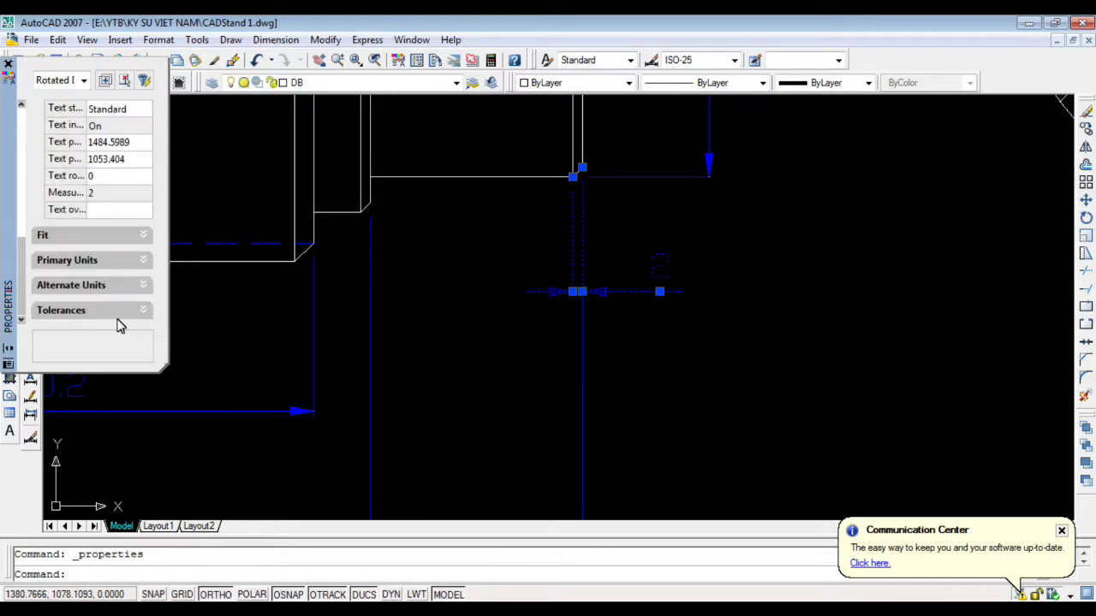
key("Escape")
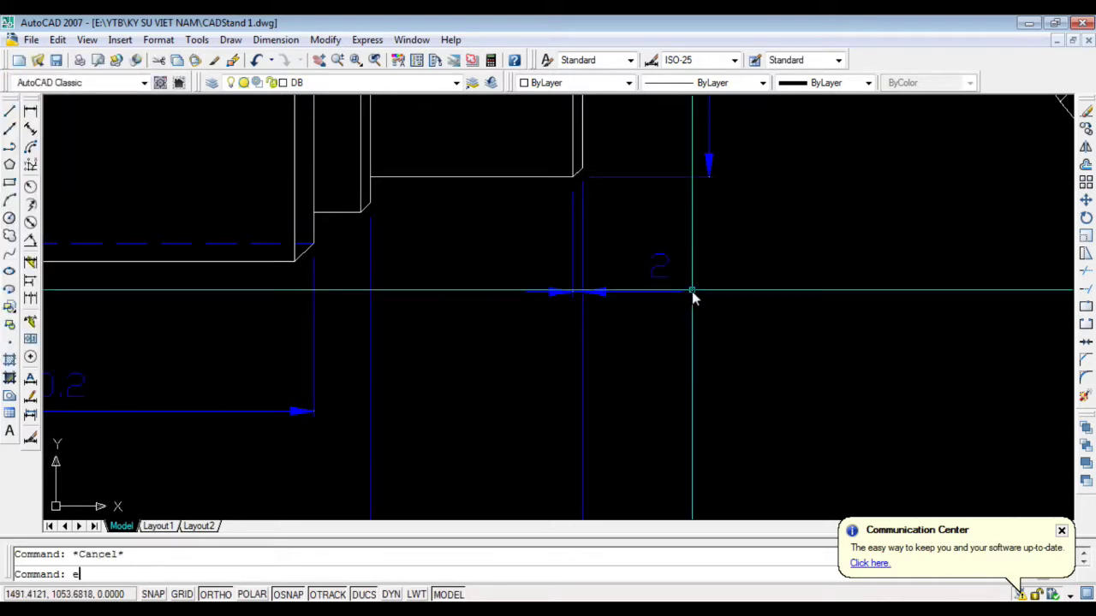
Append x45%%d to the chamfer dimension so it reads 2x45°
type("ed")
key("Return")
left_click(665, 266)
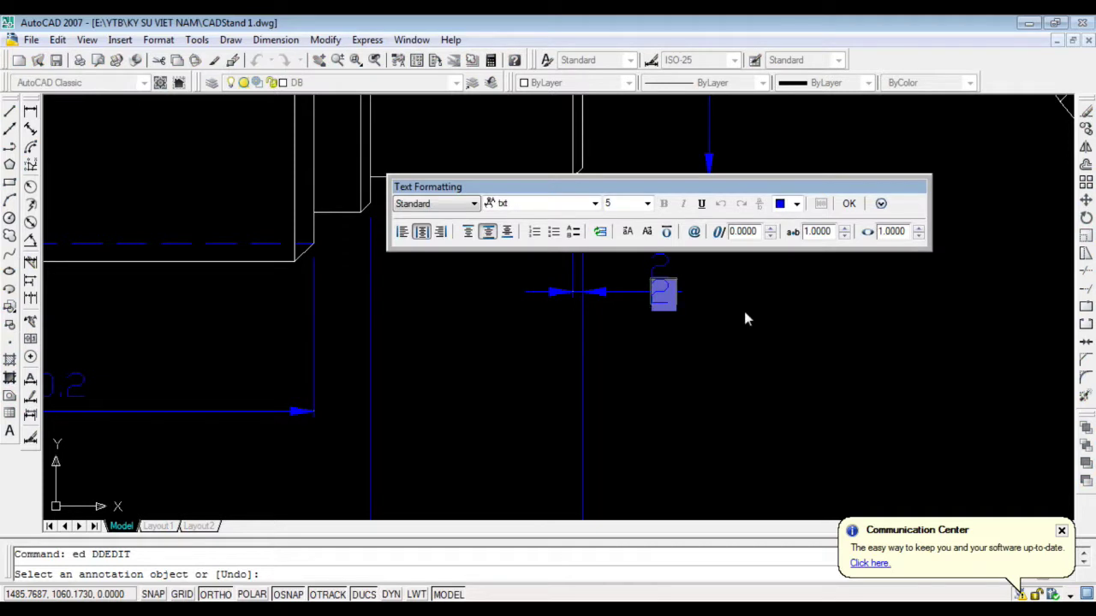
type("x45%%d")
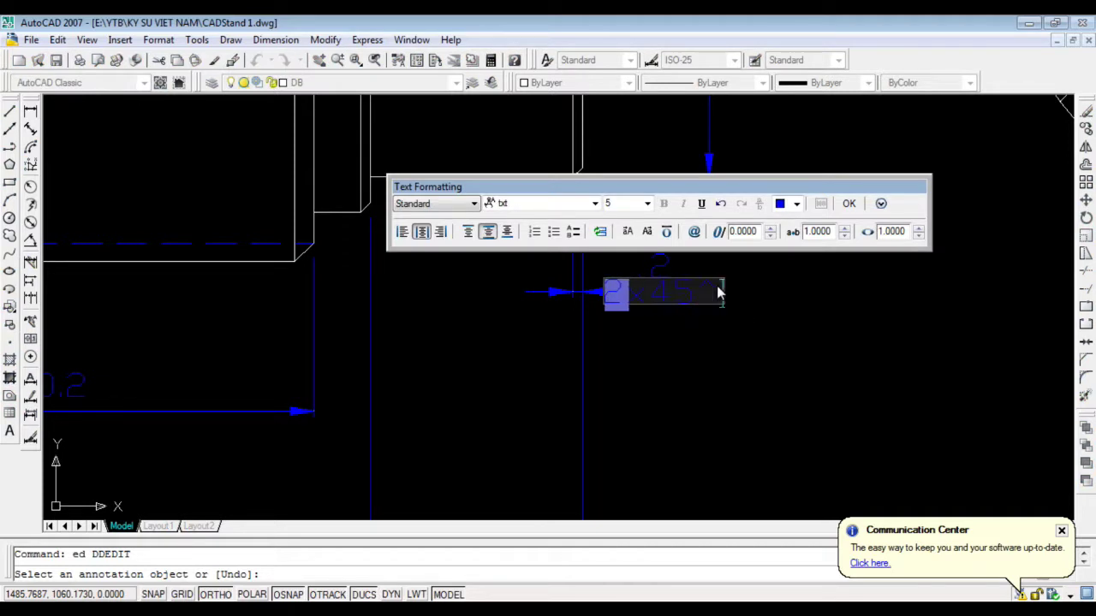
left_click(764, 206)
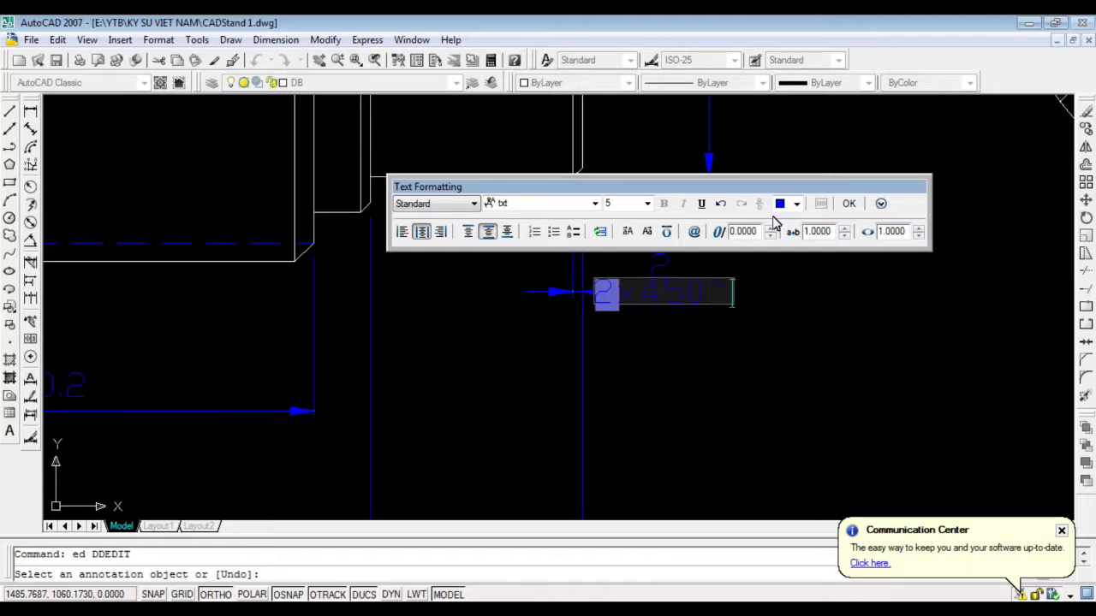
left_click(759, 207)
left_click(848, 203)
scroll(741, 355, "down", 3)
scroll(861, 310, "up", 4)
scroll(811, 355, "down", 2)
key("Escape")
scroll(815, 326, "up", 1)
Check the chamfer dimension's text, tolerance, units and style settings in Properties
left_click(809, 324)
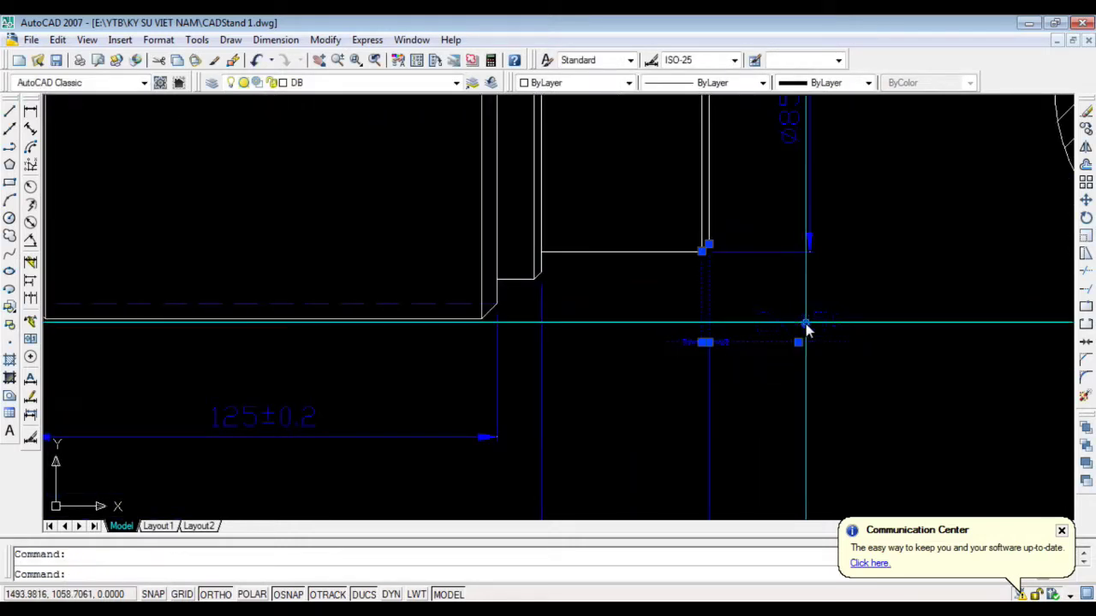
double_click(806, 323)
left_click(85, 317)
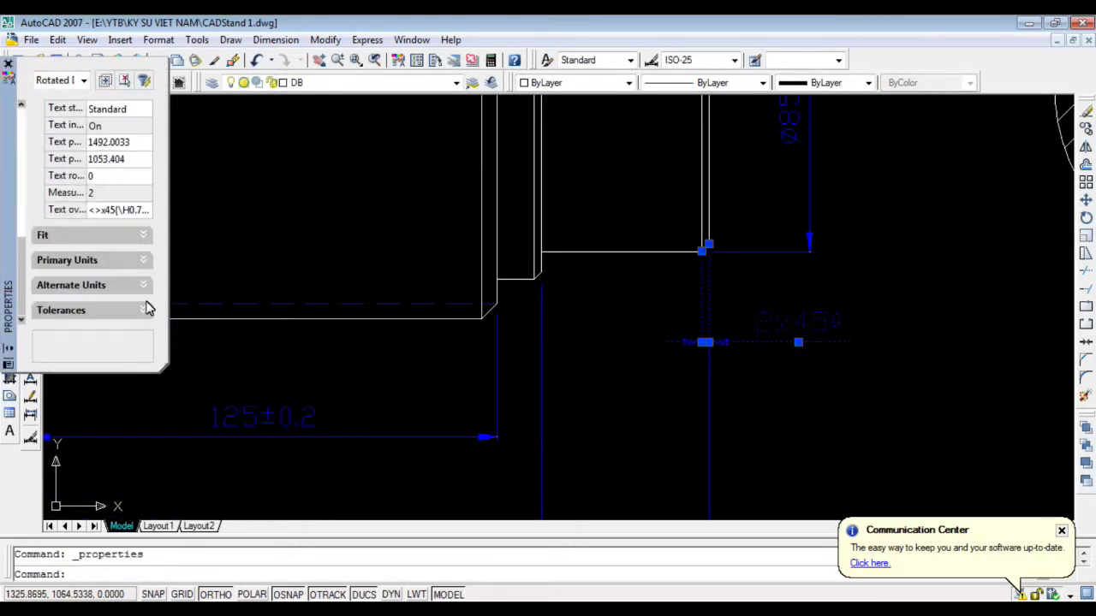
left_click(148, 308)
left_click(147, 285)
left_click(144, 261)
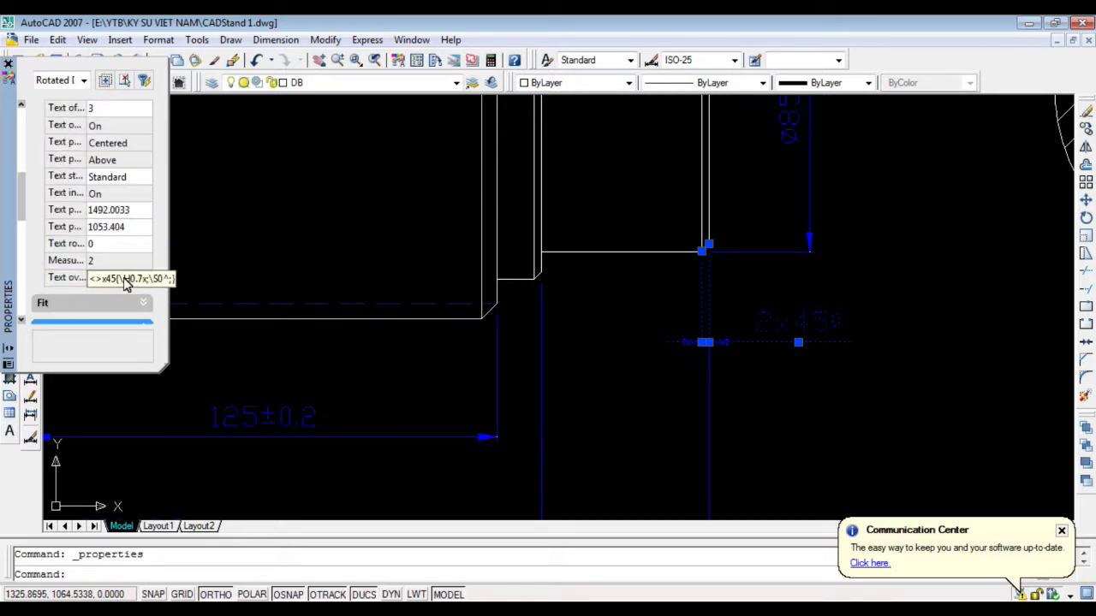
scroll(121, 274, "up", 2)
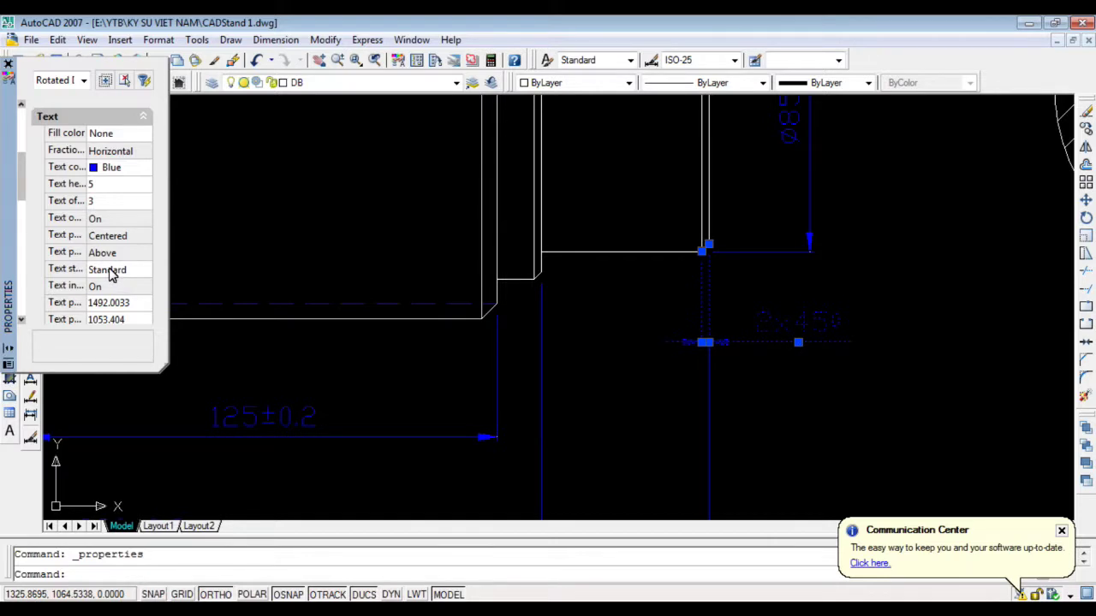
scroll(111, 270, "up", 1)
scroll(115, 264, "down", 2)
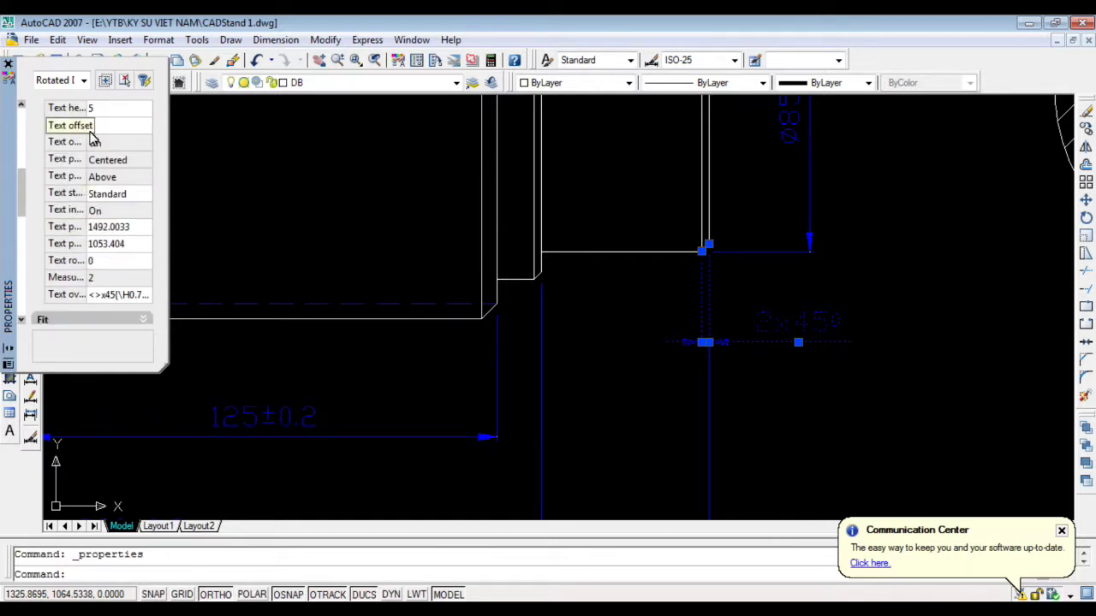
scroll(117, 273, "up", 5)
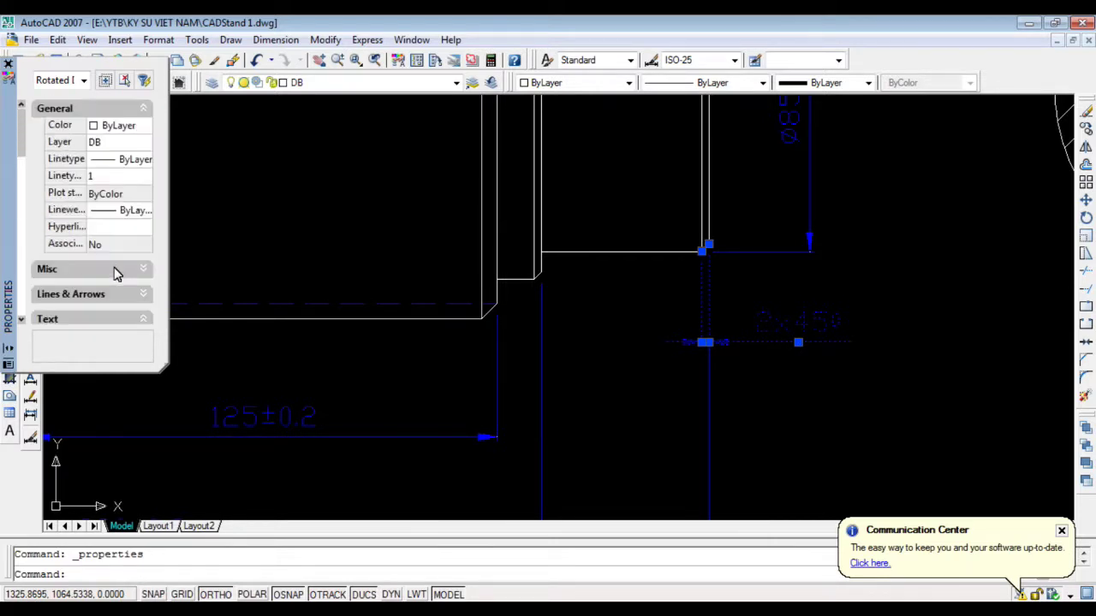
left_click(144, 270)
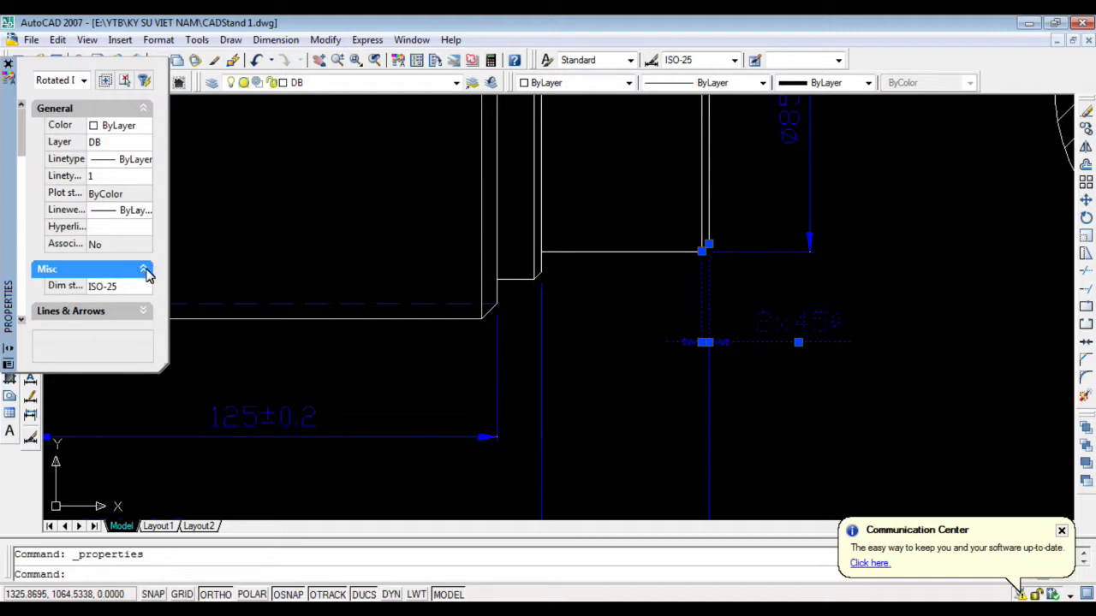
left_click(11, 71)
key("Escape")
Begin a multiline text note with the T alias, then cancel it
type("t")
key("Return")
left_click(699, 310)
left_click(834, 367)
left_click(669, 203)
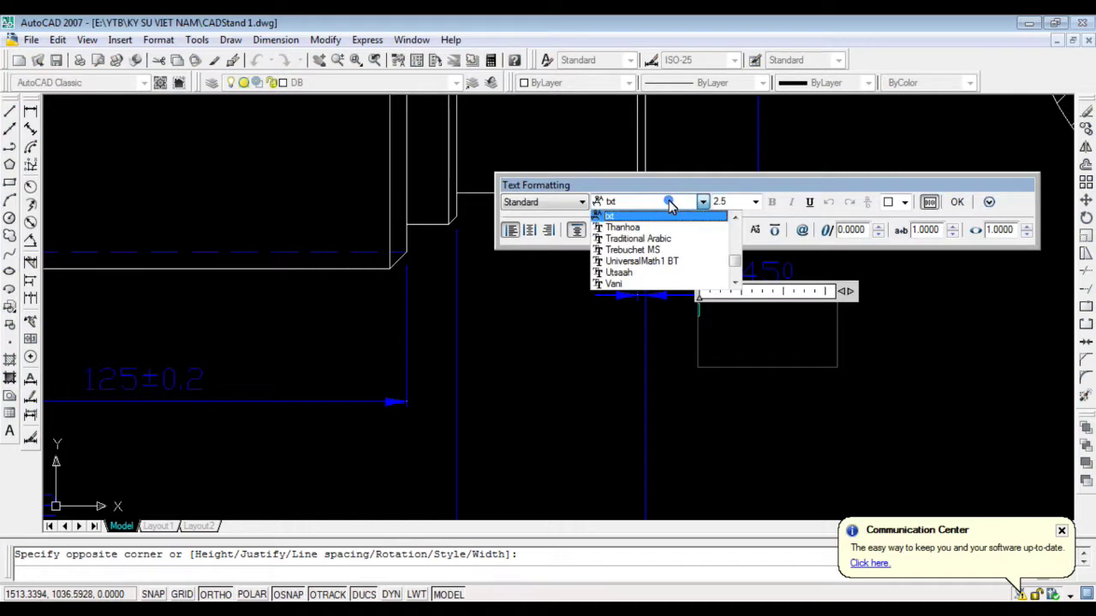
key("Escape")
Create a new TimeNewRoman text style that uses the Times New Roman font
left_click(158, 39)
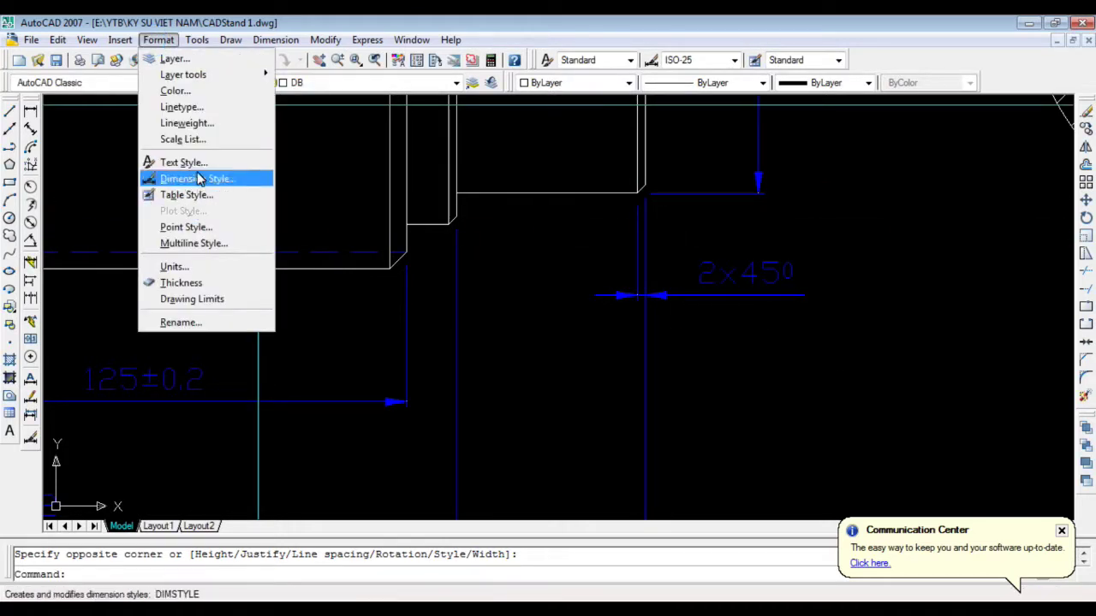
key("Escape")
left_click(526, 233)
type("TimeNewRoman")
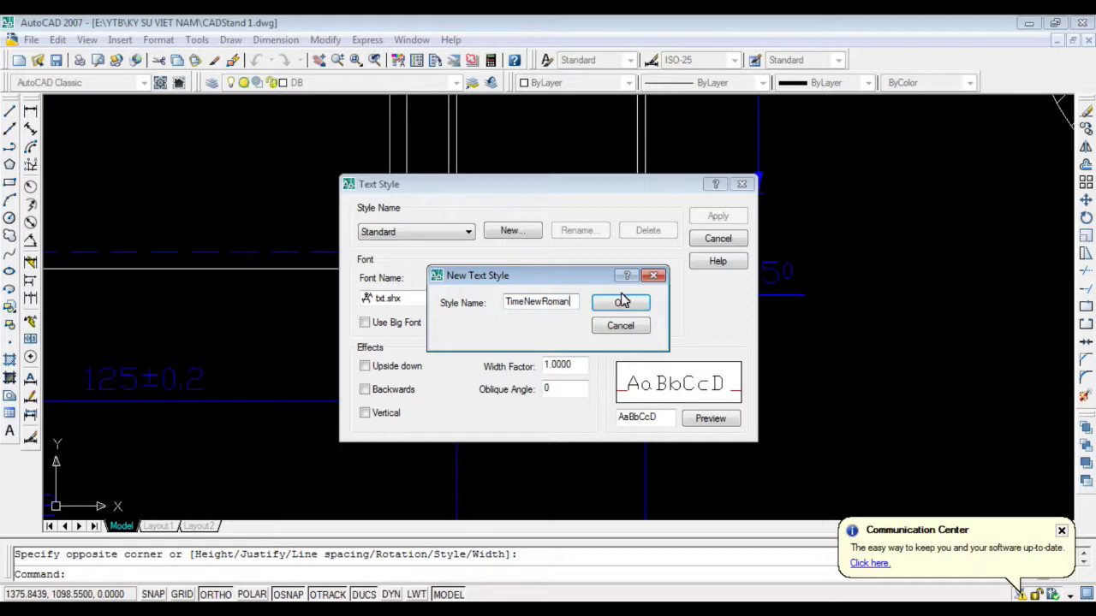
left_click(621, 302)
left_click(472, 297)
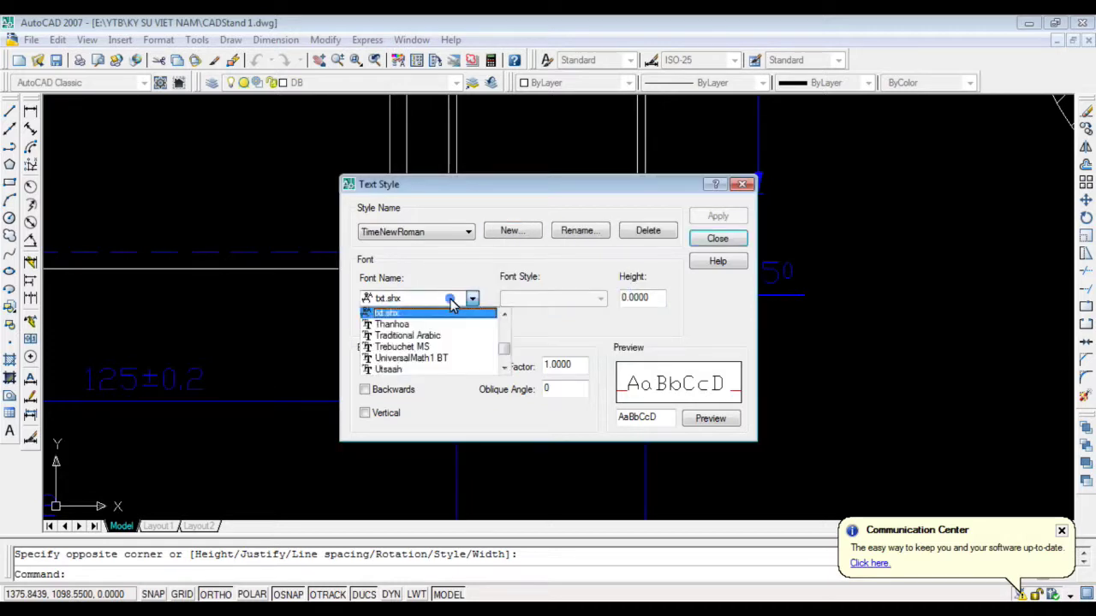
left_click(505, 368)
left_click_drag(504, 350, 504, 338)
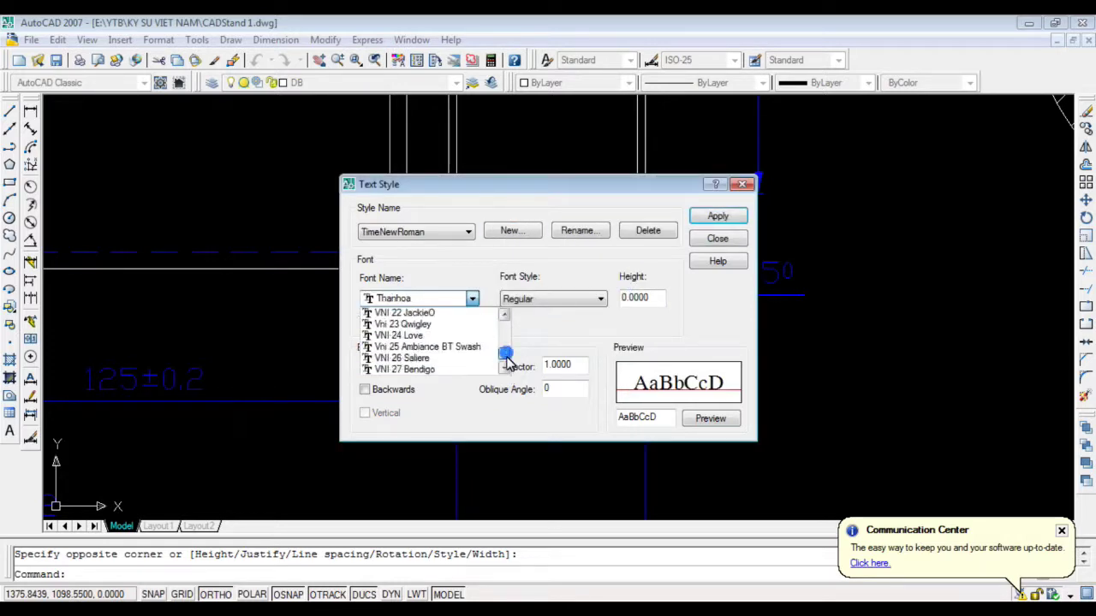
left_click(442, 368)
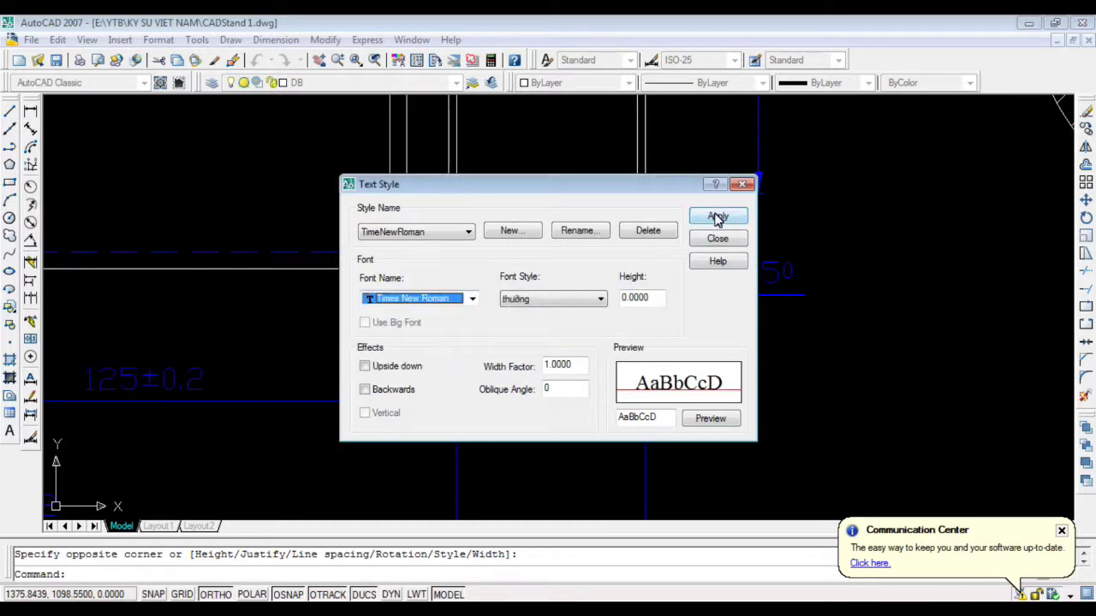
left_click(719, 239)
Write the '2 bên' note in a new text box near the chamfer
left_click(707, 315)
left_click(869, 379)
type("bên")
left_click(977, 208)
left_click(726, 317)
type("m")
key("Return")
key("Escape")
Make the '2 bên' note blue
double_click(749, 318)
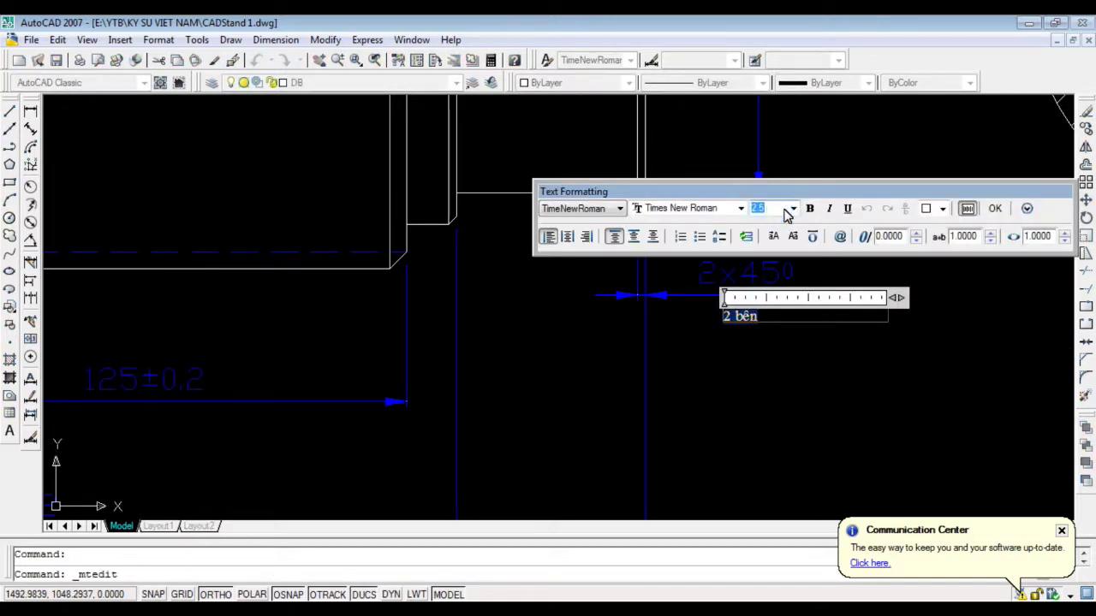
type("5")
left_click(942, 208)
left_click(946, 301)
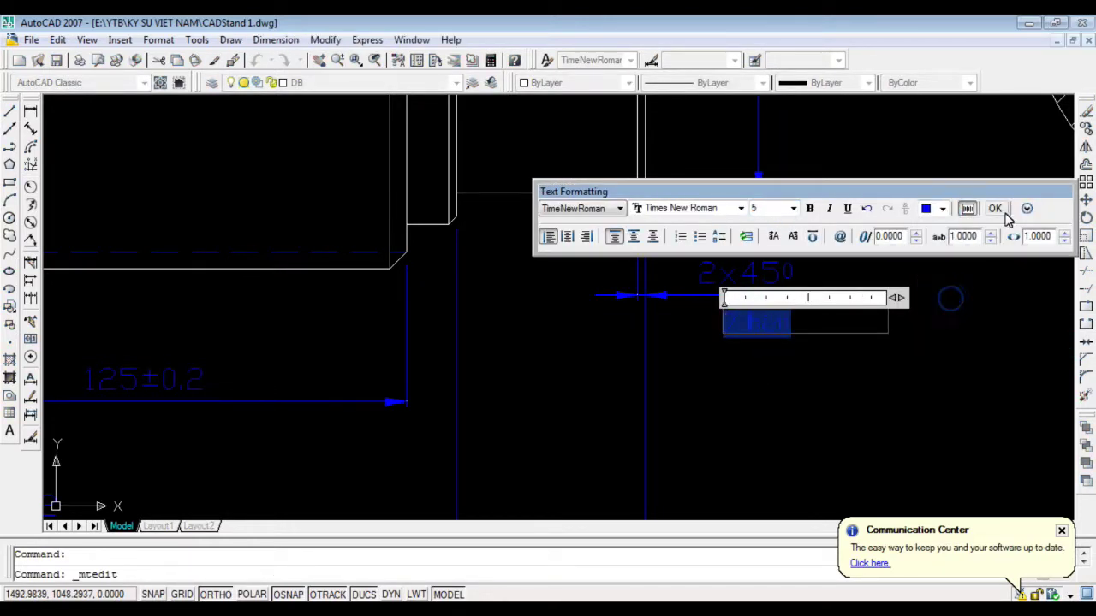
left_click(994, 208)
Move the '2 bên' note below the 2×45° label and compare it with the reference photo
type("m")
key("Return")
left_click(777, 331)
left_click(843, 402)
scroll(839, 401, "down", 2)
scroll(798, 348, "down", 2)
scroll(796, 342, "down", 2)
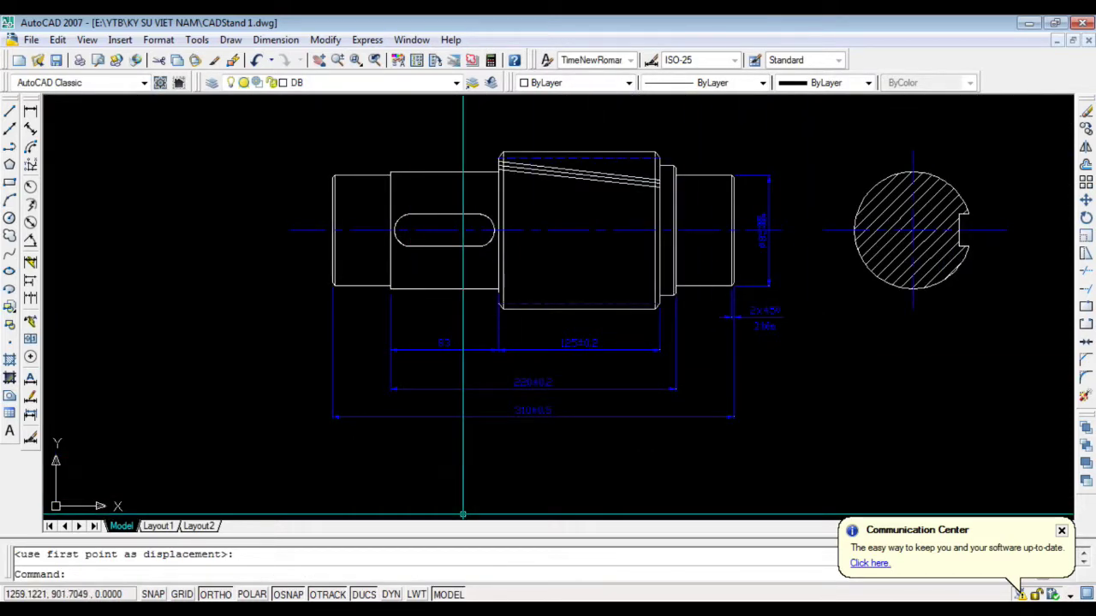
key("alt+Tab")
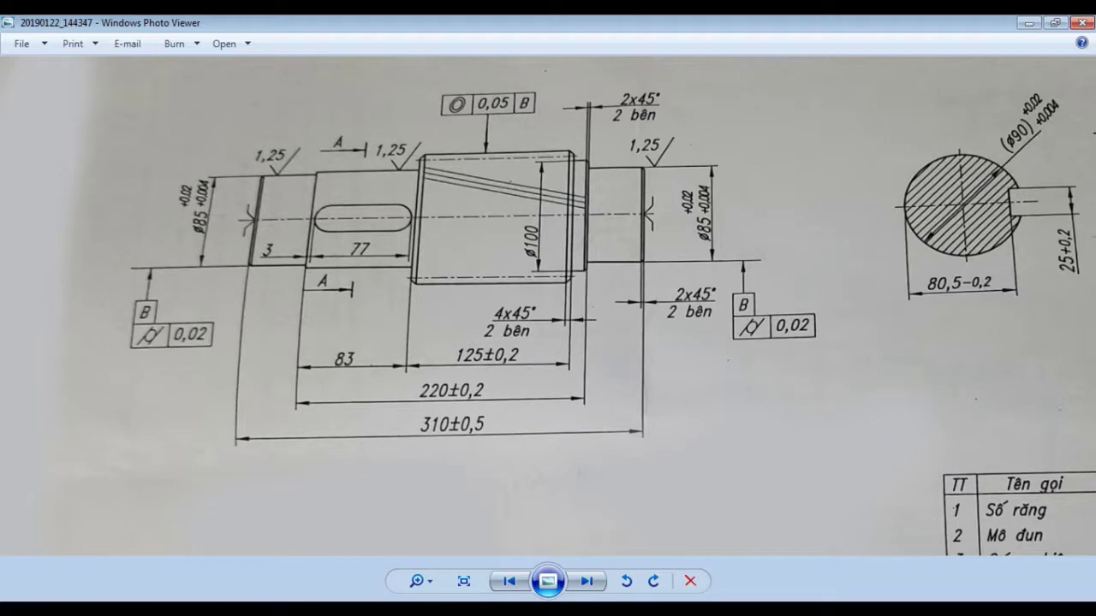
key("alt+Tab")
scroll(684, 257, "up", 5)
Dimension the top chamfer above the shaft and change its text to 2x45°
key("Escape")
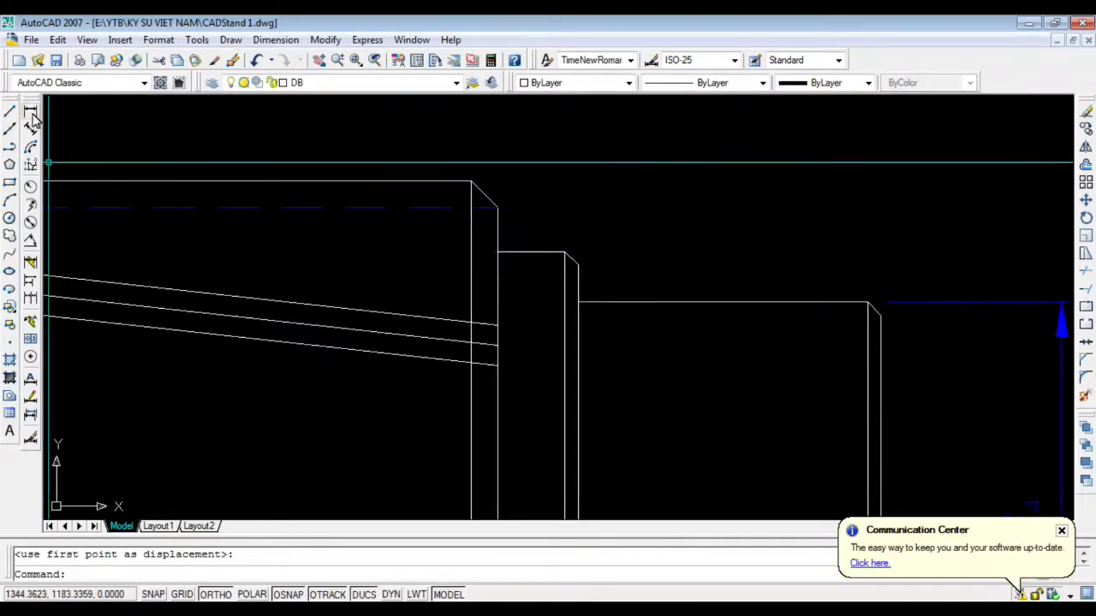
left_click(30, 111)
left_click(578, 265)
left_click(564, 253)
scroll(564, 252, "down", 3)
left_click(539, 178)
type("ed")
key("Return")
left_click(531, 168)
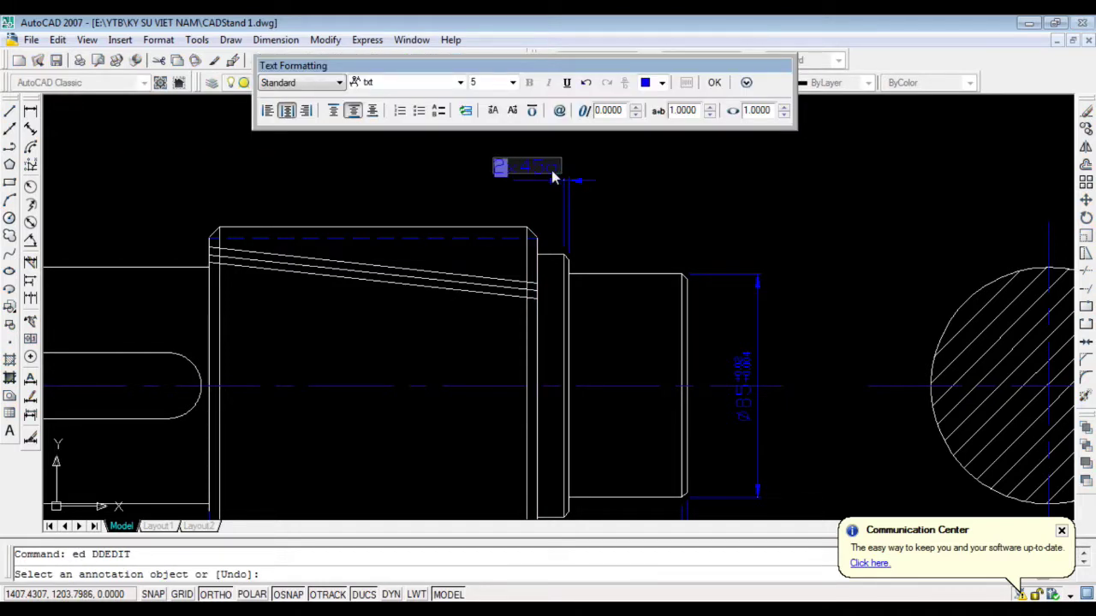
left_click(713, 82)
scroll(557, 257, "up", 2)
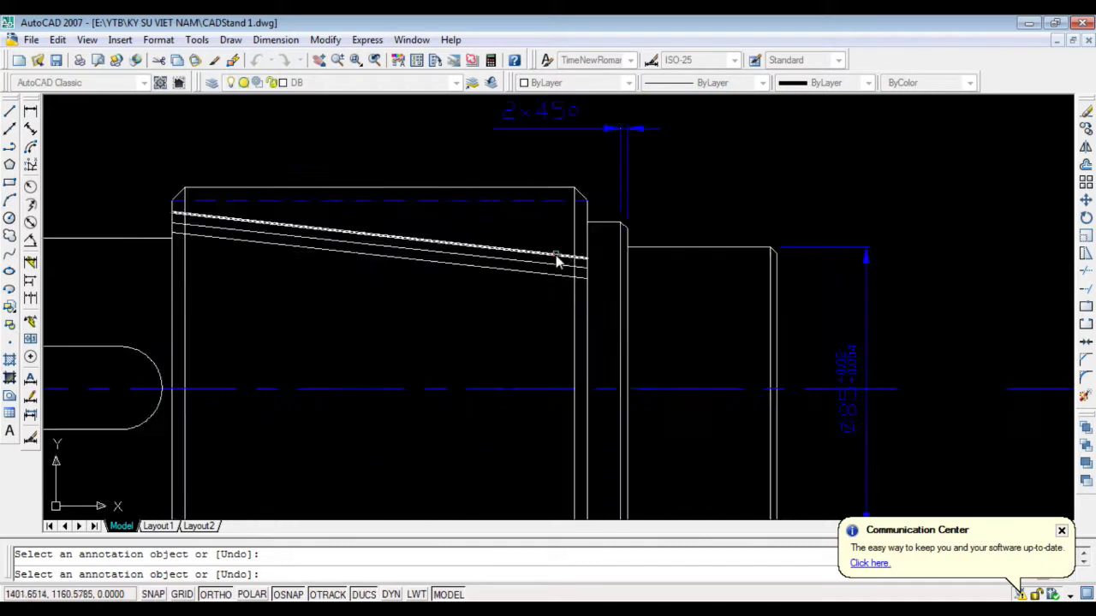
scroll(685, 228, "down", 3)
key("Escape")
scroll(817, 338, "down", 3)
scroll(900, 362, "up", 3)
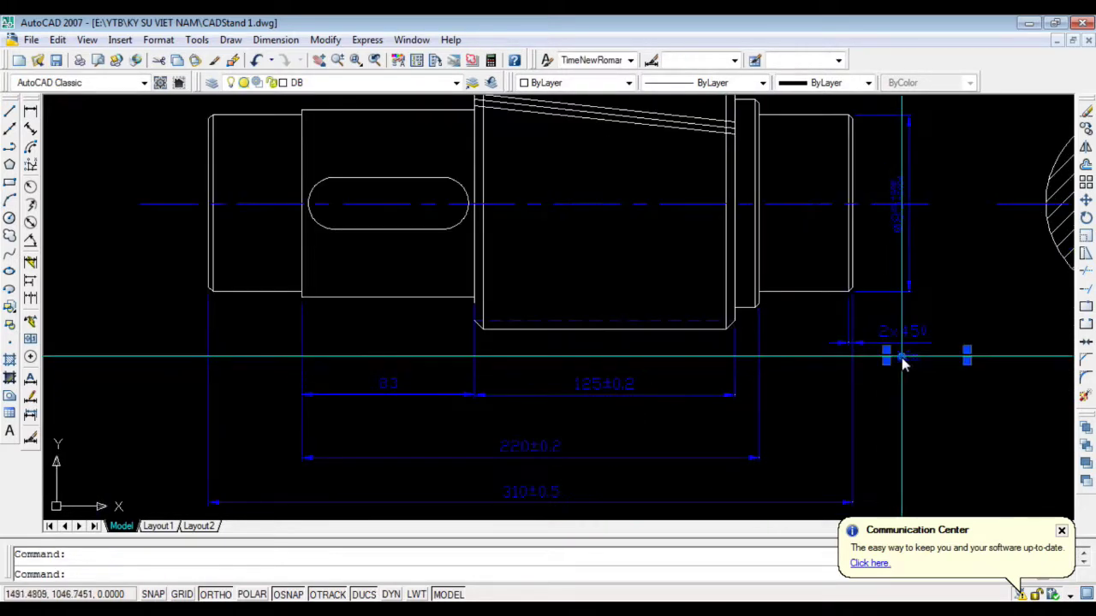
Copy the '2 bên' note to sit under the top 2×45° label
type("co")
key("Return")
left_click(893, 350)
scroll(875, 357, "down", 3)
scroll(876, 351, "up", 4)
key("F8")
scroll(830, 248, "down", 1)
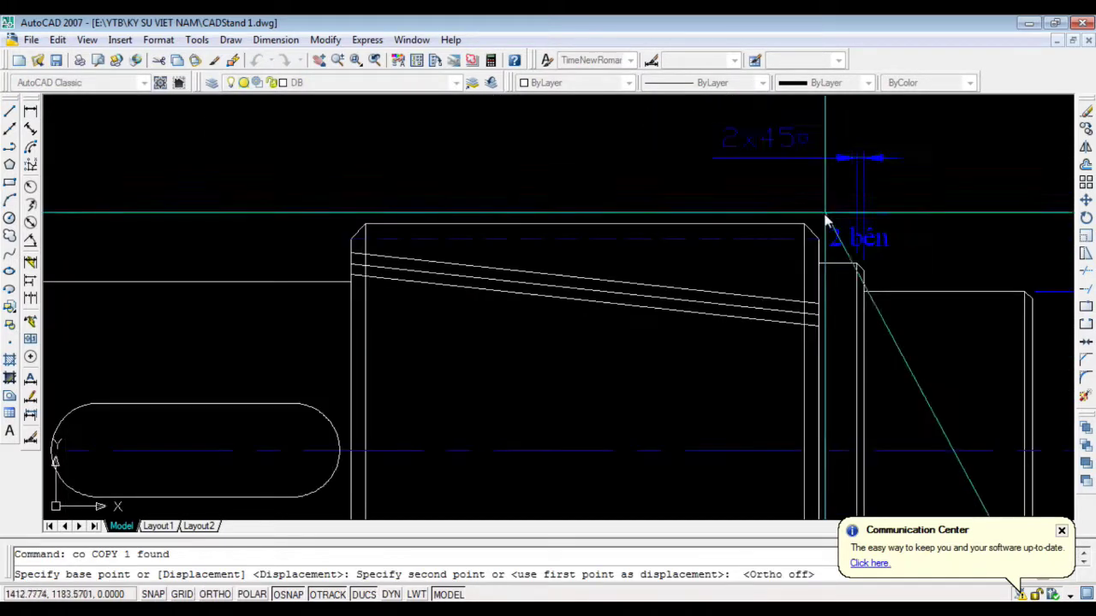
left_click(709, 159)
key("Escape")
scroll(815, 227, "down", 1)
scroll(760, 431, "down", 1)
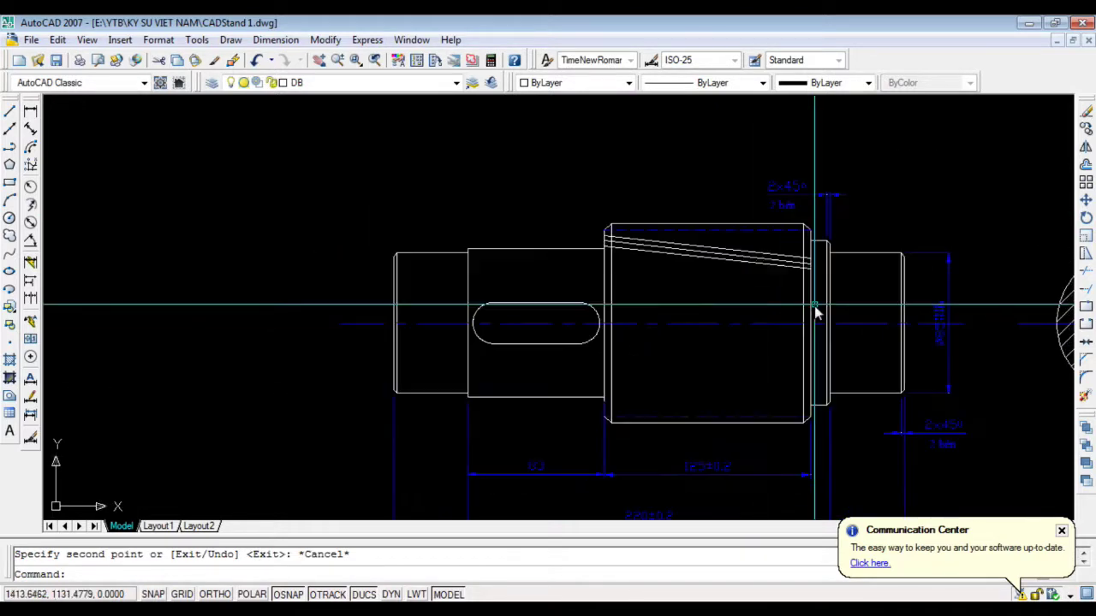
scroll(803, 274, "up", 4)
Add a linear dimension to the lower chamfer and begin editing its text
left_click(30, 111)
left_click(795, 262)
left_click(783, 272)
left_click(745, 315)
type("ed")
key("Return")
left_click(741, 312)
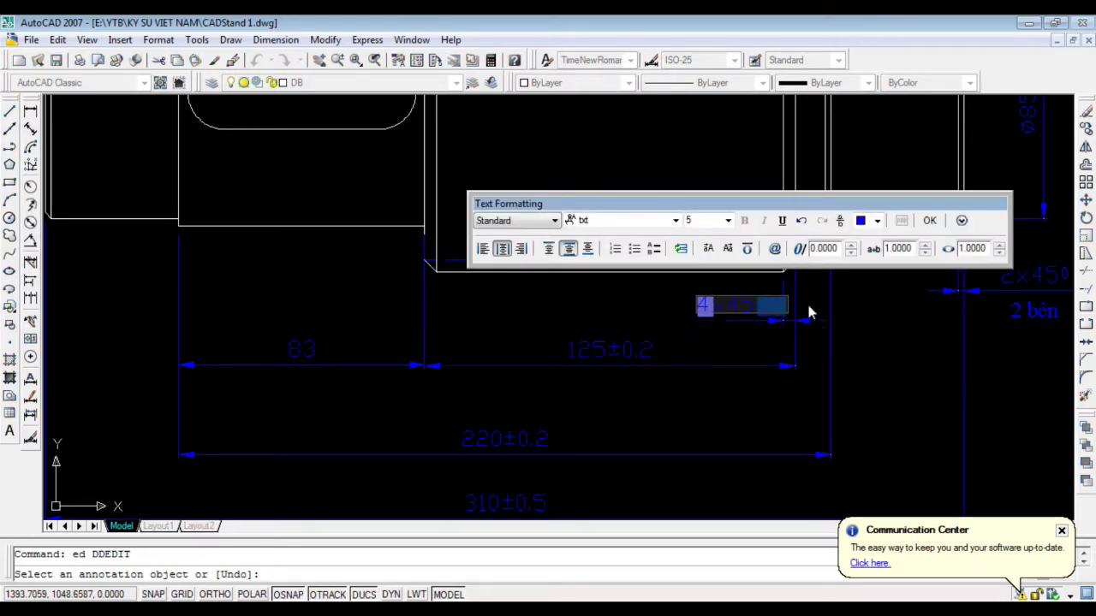
Insert a degree sign so the lower chamfer dimension reads 4x45°
right_click(779, 322)
mouse_move(828, 464)
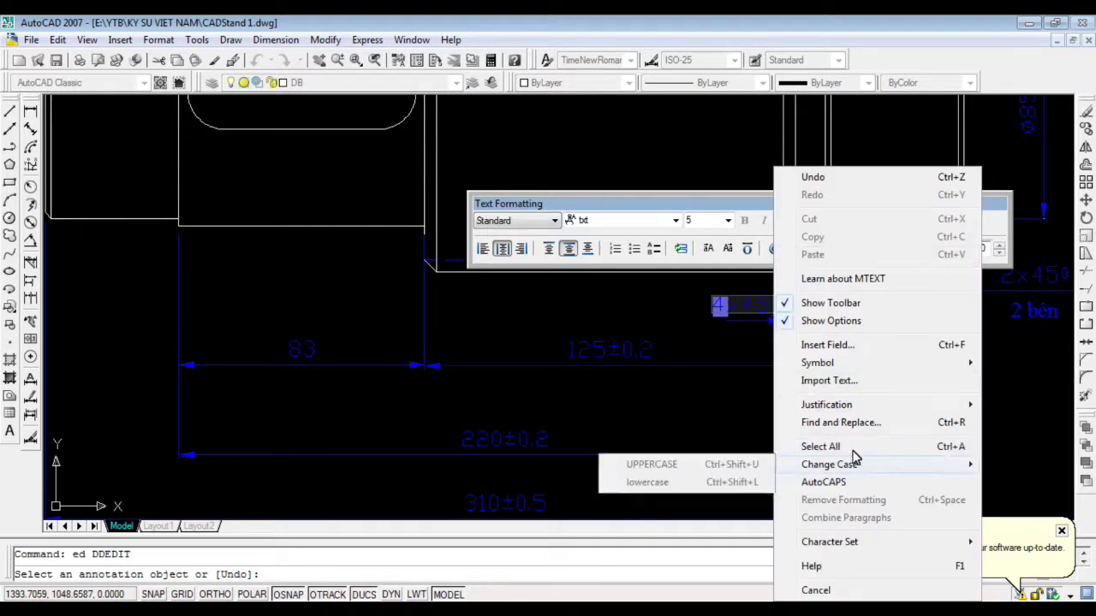
left_click(642, 253)
left_click(929, 221)
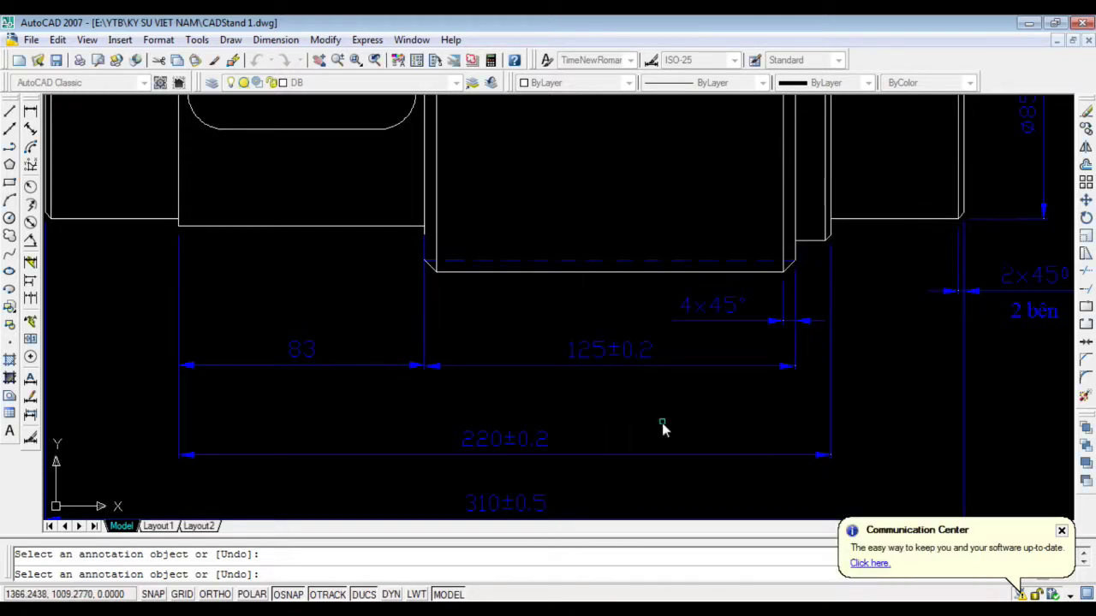
key("Escape")
scroll(660, 428, "down", 1)
scroll(916, 305, "up", 2)
Add the missing degree sign to the right 2x45° dimension
left_click(886, 299)
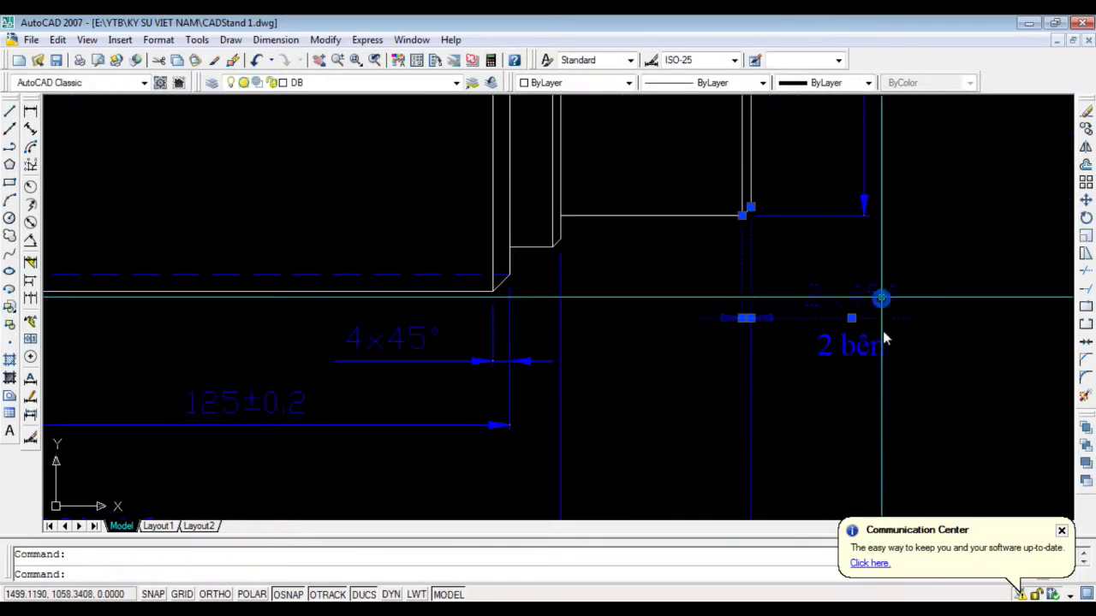
type("ed")
key("Return")
right_click(903, 322)
mouse_move(932, 362)
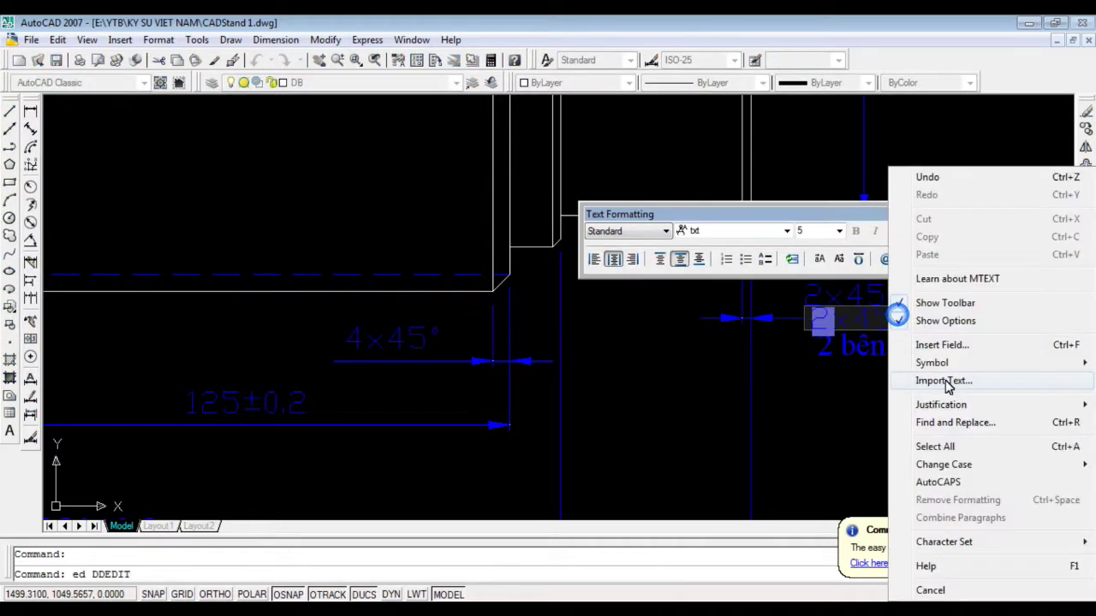
left_click(706, 231)
scroll(688, 314, "down", 3)
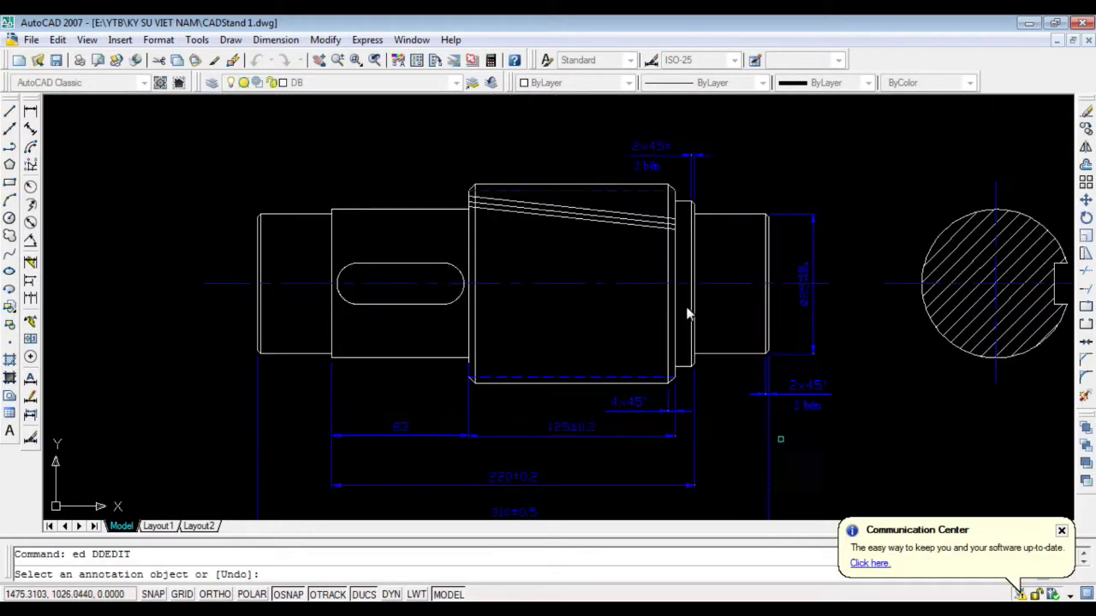
scroll(693, 255, "up", 3)
right_click(790, 279)
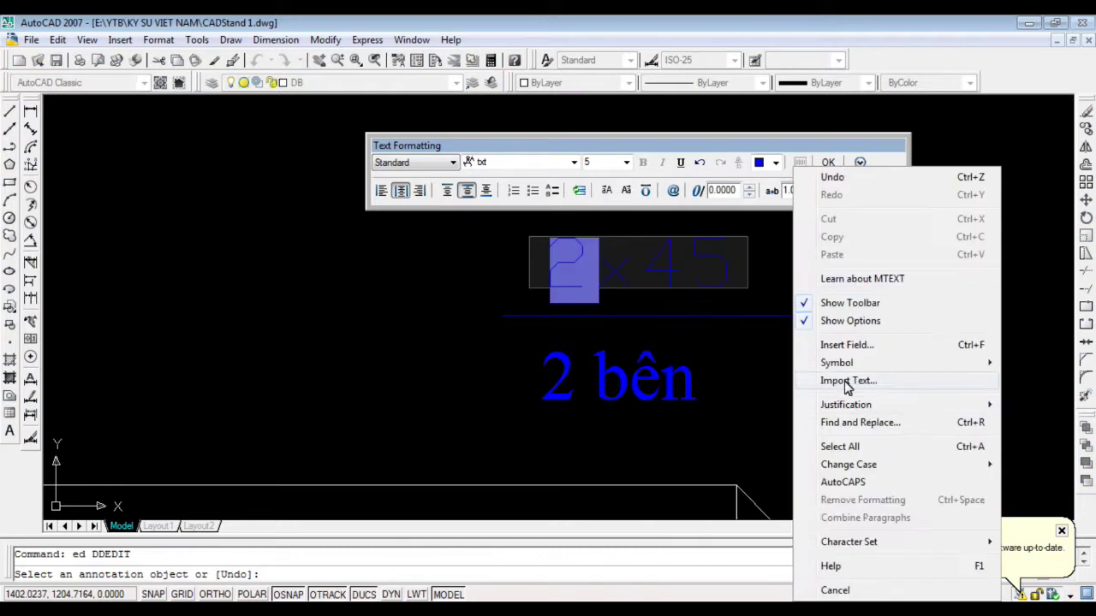
mouse_move(837, 362)
left_click(620, 229)
left_click(828, 162)
scroll(777, 396, "down", 3)
key("Escape")
scroll(777, 397, "down", 3)
Copy the '2 bên' note to sit under the 4x45° label
left_click(954, 370)
type("co")
key("Return")
left_click(932, 358)
left_click(714, 378)
key("Escape")
scroll(750, 428, "up", 2)
scroll(728, 443, "down", 3)
scroll(573, 355, "down", 1)
Check the drawing against the reference photo
key("alt+Tab")
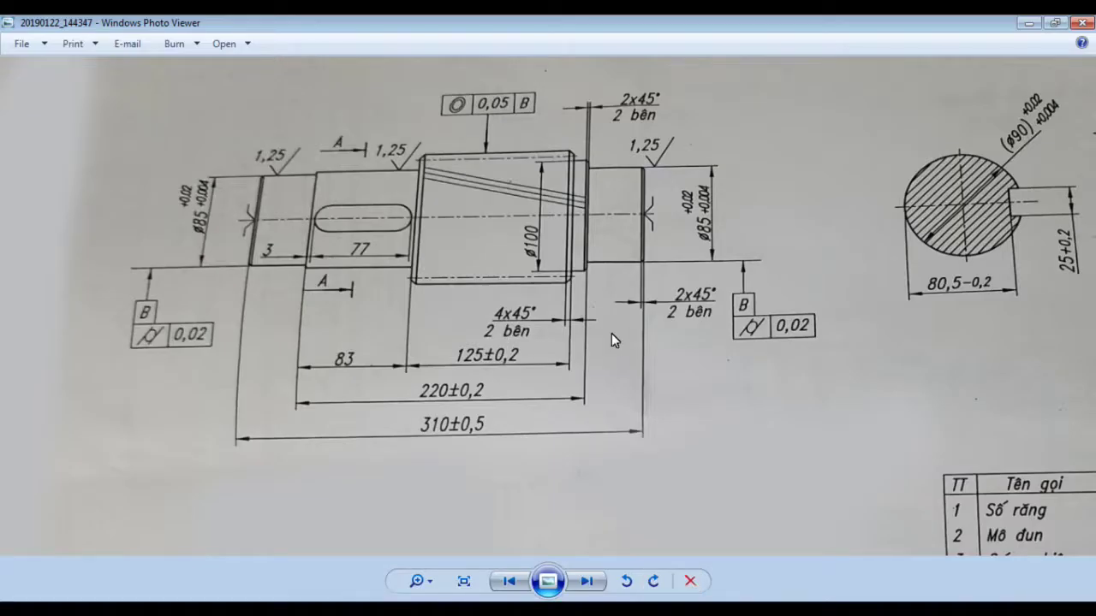
key("alt+Tab")
scroll(599, 337, "up", 2)
left_click(30, 112)
Dimension the keyway length 77 and the 3 shoulder gap beside it
left_click(439, 269)
left_click(643, 268)
left_click(548, 361)
scroll(411, 308, "up", 3)
key("Return")
left_click(474, 229)
left_click(459, 229)
left_click(398, 413)
scroll(699, 379, "down", 3)
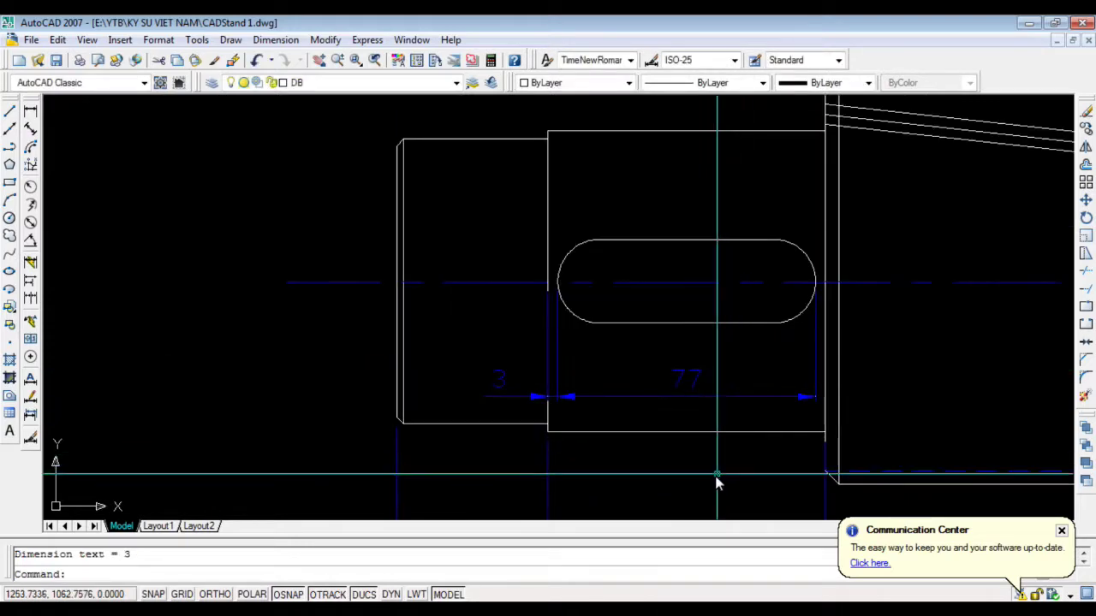
scroll(555, 372, "up", 1)
Check the reference photo, then add the vertical 85 dimension across the shaft's left end
key("alt+Tab")
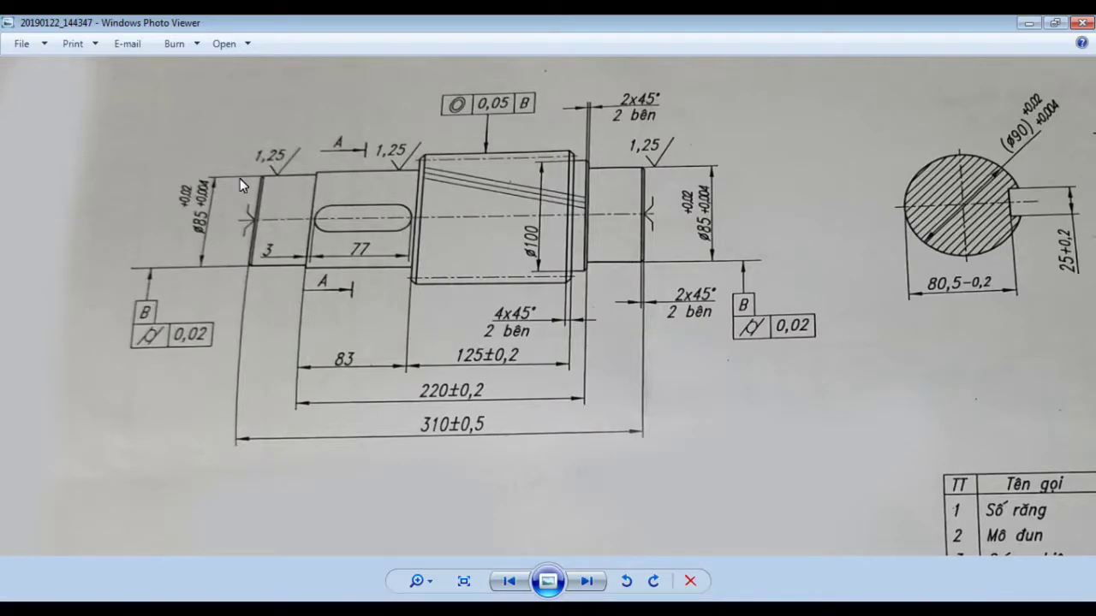
key("alt+Tab")
scroll(599, 342, "up", 2)
key("Return")
left_click(454, 129)
left_click(455, 416)
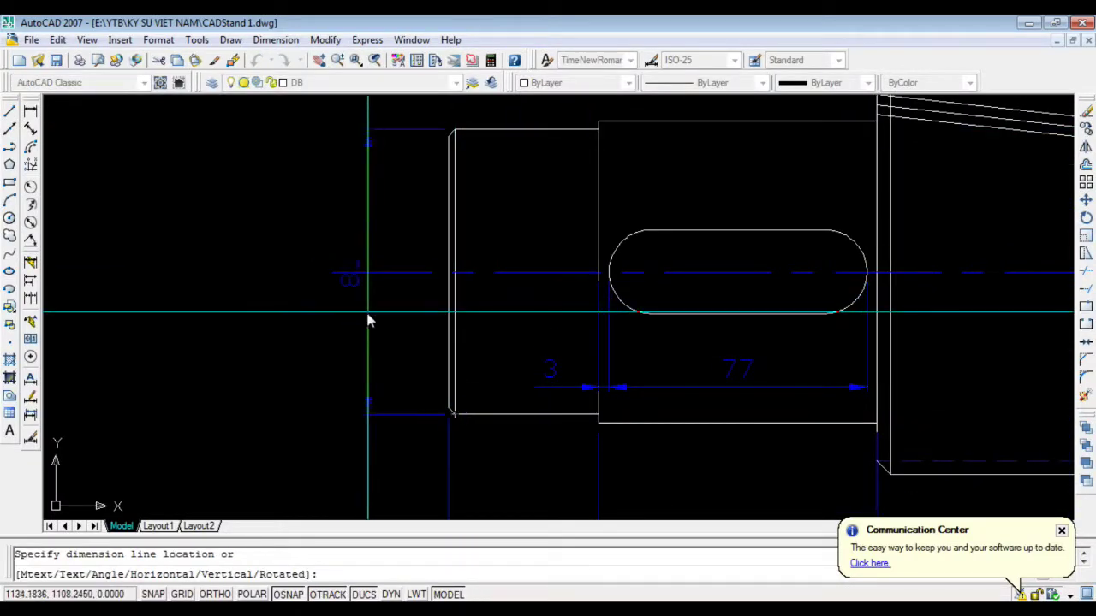
left_click(363, 313)
Edit the 85 dimension text with DDEDIT to add +0.02^+0.004 and stack it
type("ed")
key("Return")
left_click(340, 283)
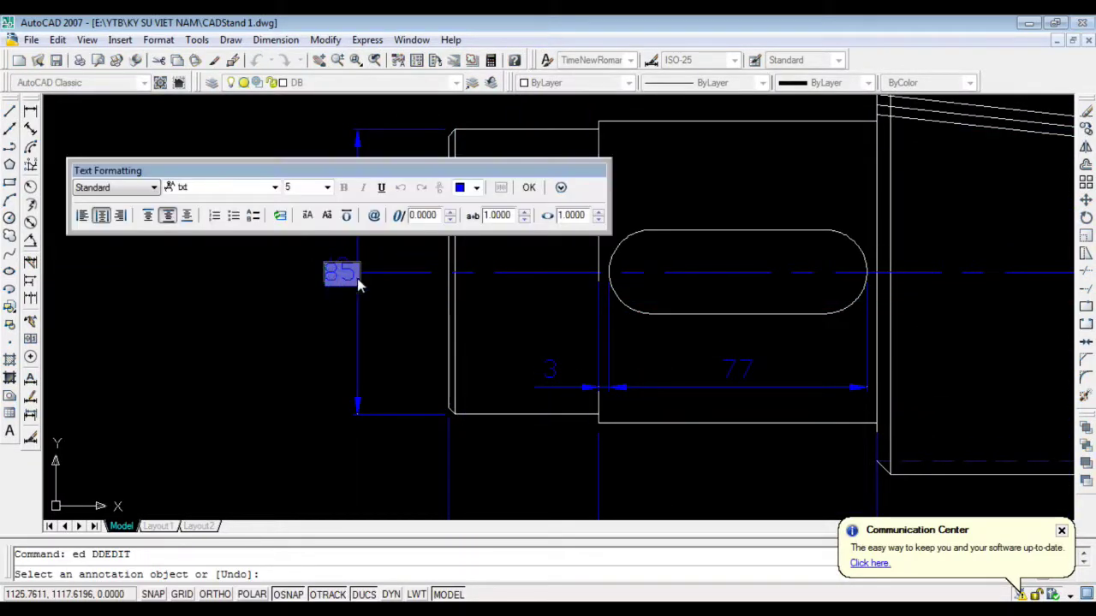
type("+0")
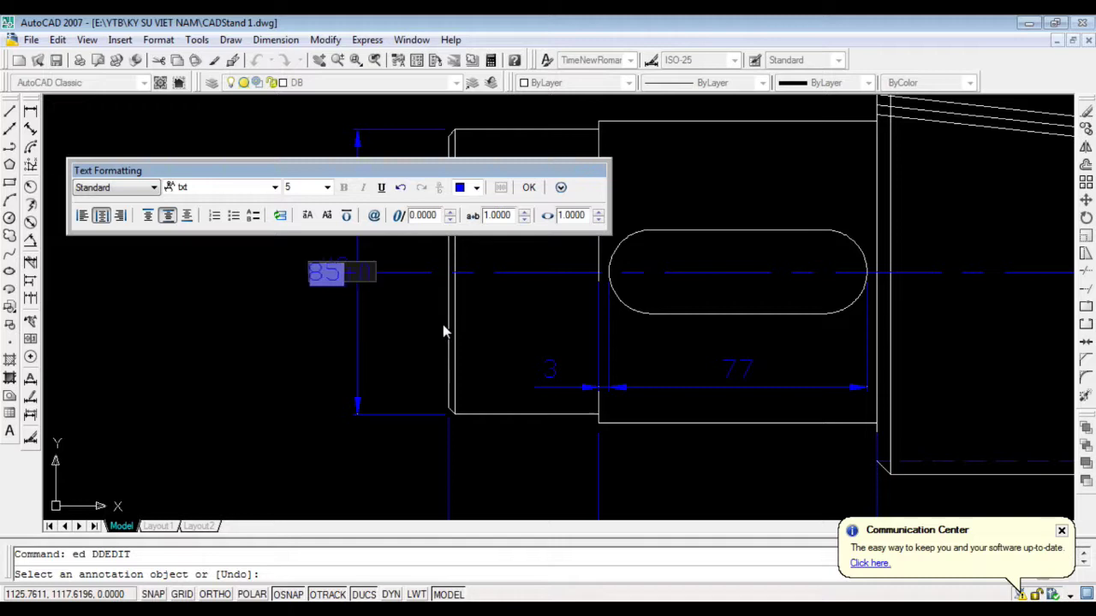
type(".02^+0")
left_click_drag(440, 274, 277, 277)
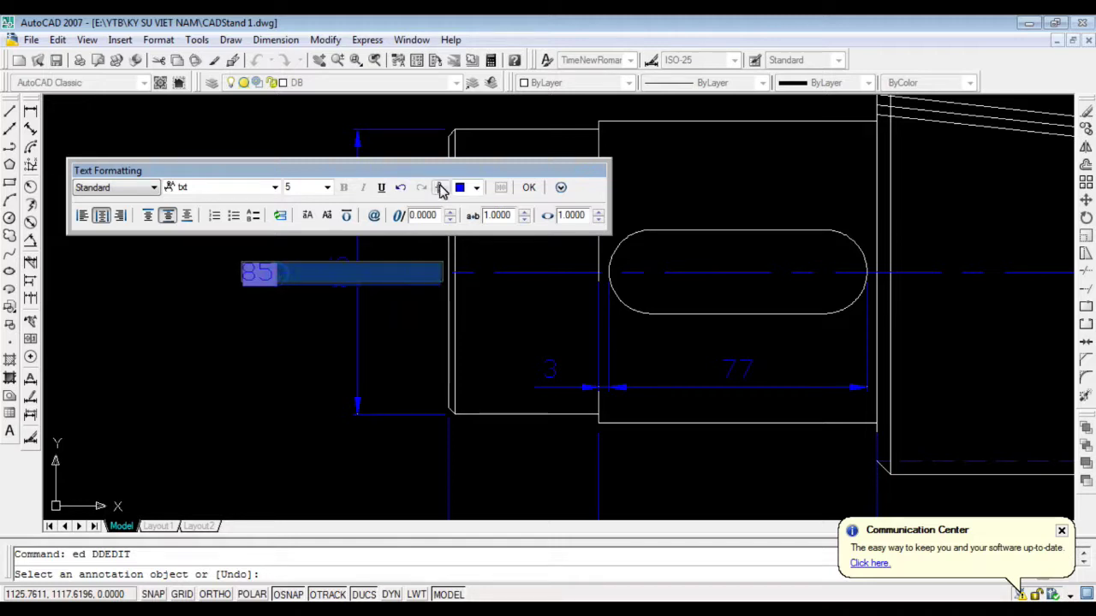
left_click(439, 186)
Set the stacked 85 tolerance to Tolerance style with a smaller size and confirm
right_click(366, 278)
left_click(420, 516)
left_click(583, 328)
left_click(526, 370)
left_click(529, 371)
left_click(496, 440)
left_click(636, 254)
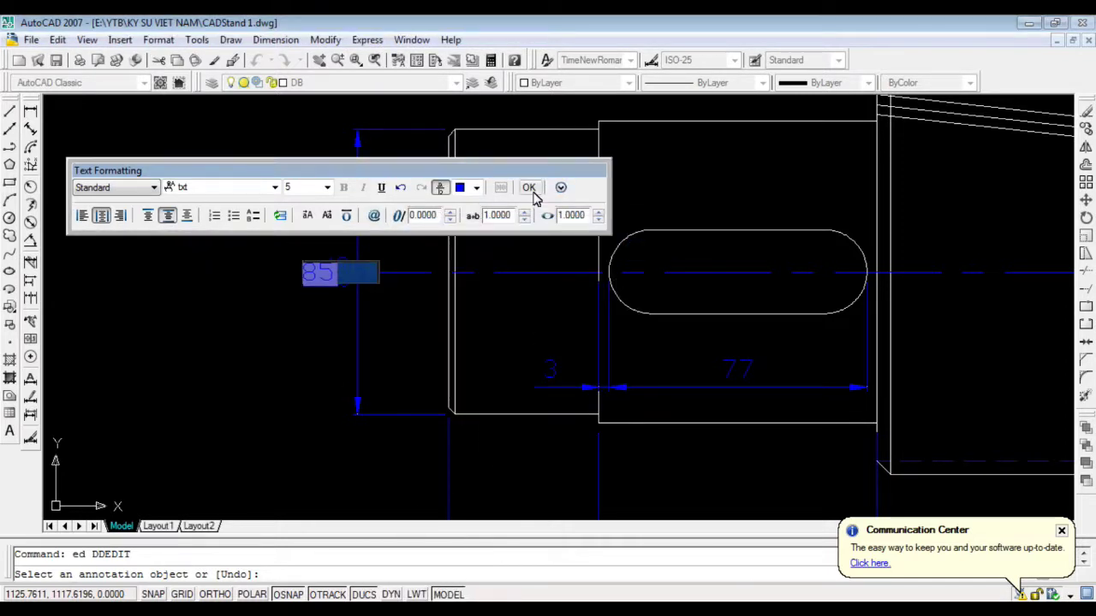
left_click(528, 186)
key("Escape")
scroll(273, 384, "up", 3)
left_click(314, 293)
key("Escape")
key("Escape")
scroll(289, 313, "down", 2)
scroll(177, 341, "up", 1)
scroll(177, 340, "down", 3)
key("alt+Tab")
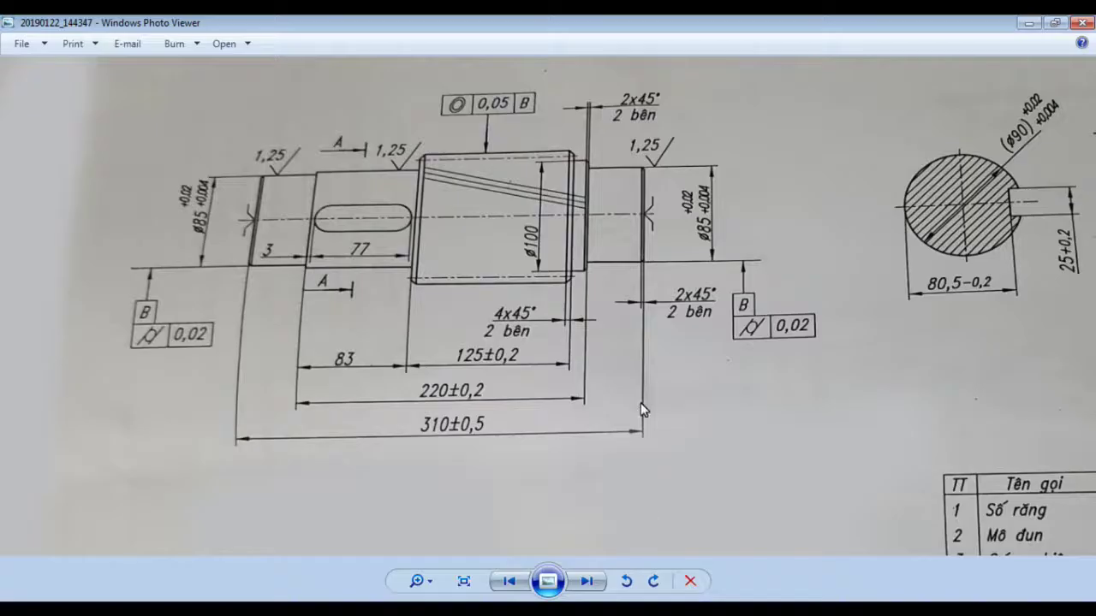
key("alt+Tab")
left_click(30, 111)
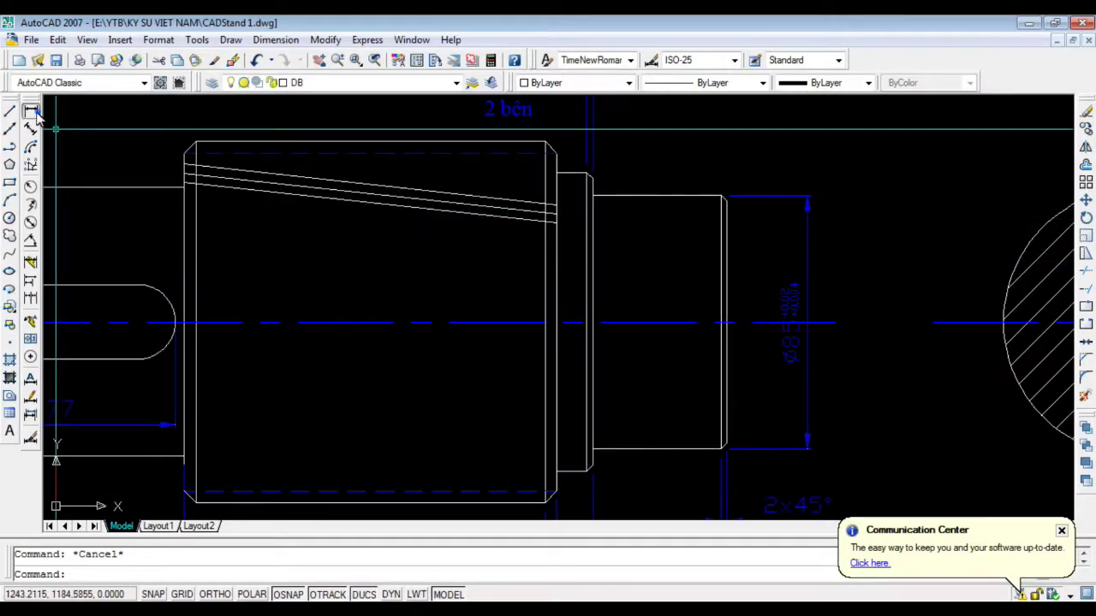
left_click(557, 172)
left_click(556, 467)
left_click(508, 394)
type("ed")
key("Return")
left_click(493, 324)
right_click(441, 339)
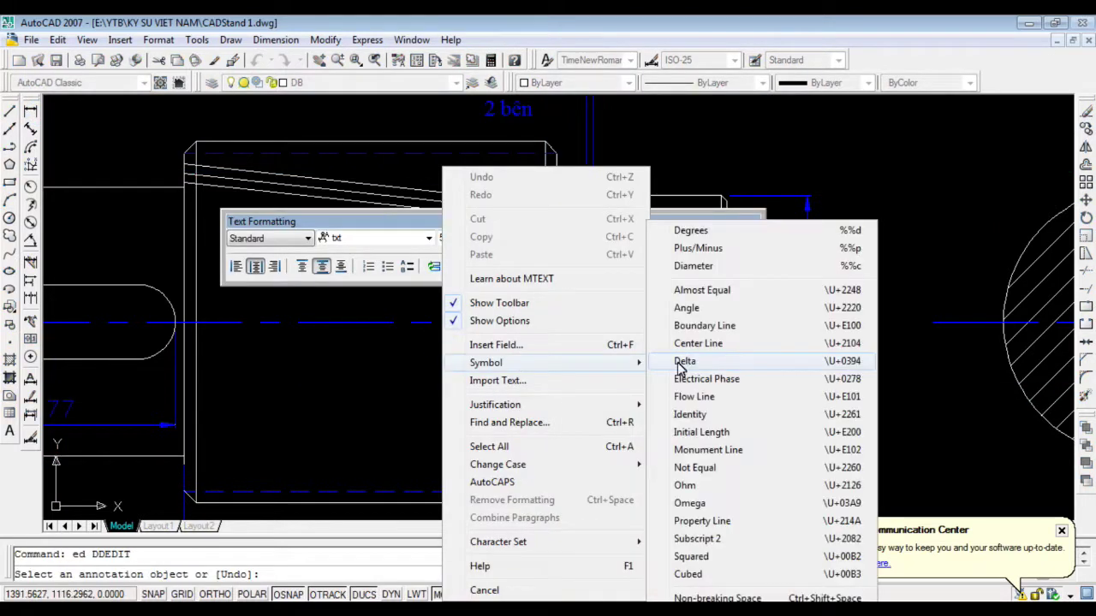
left_click(710, 266)
left_click(477, 377)
key("Escape")
left_click(494, 327)
left_click(494, 327)
left_click(493, 361)
key("Escape")
scroll(533, 385, "up", 1)
scroll(856, 364, "down", 2)
scroll(745, 363, "up", 2)
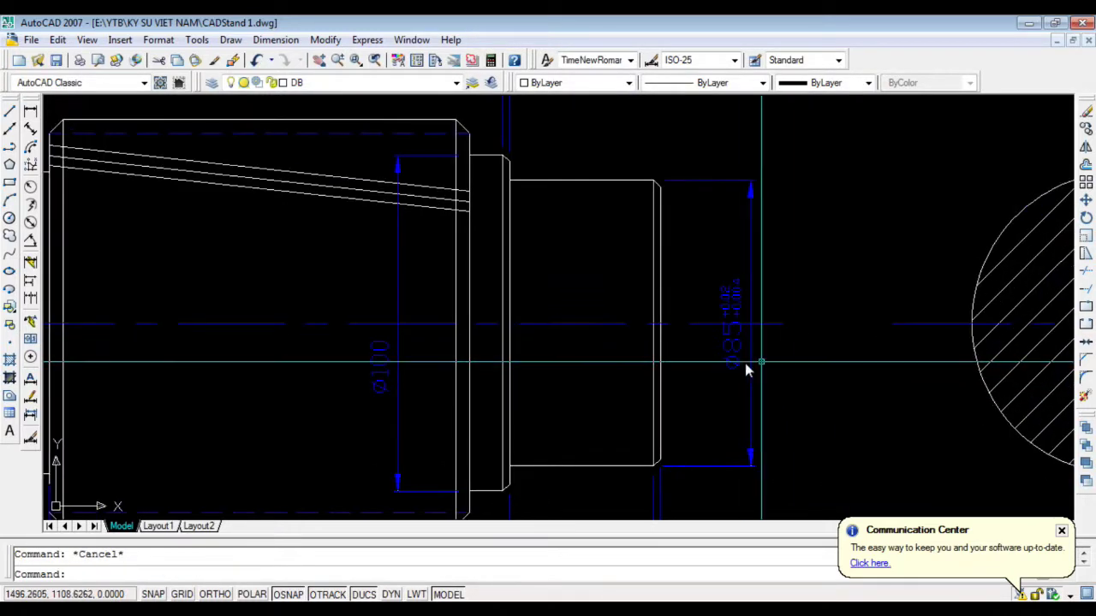
left_click(730, 324)
left_click(730, 323)
key("Escape")
scroll(500, 306, "down", 3)
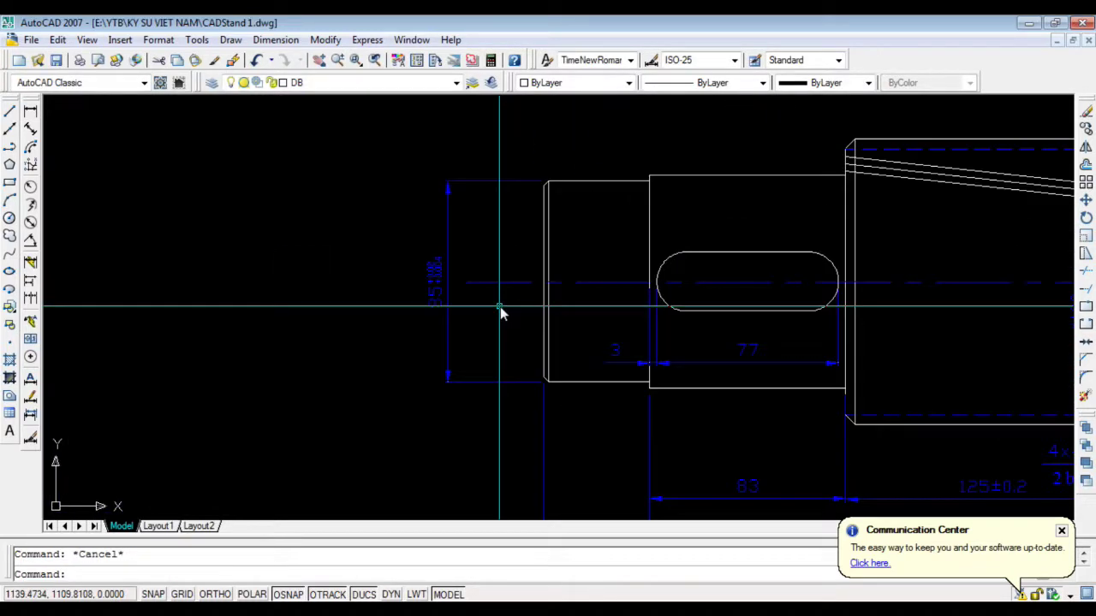
scroll(906, 266, "up", 2)
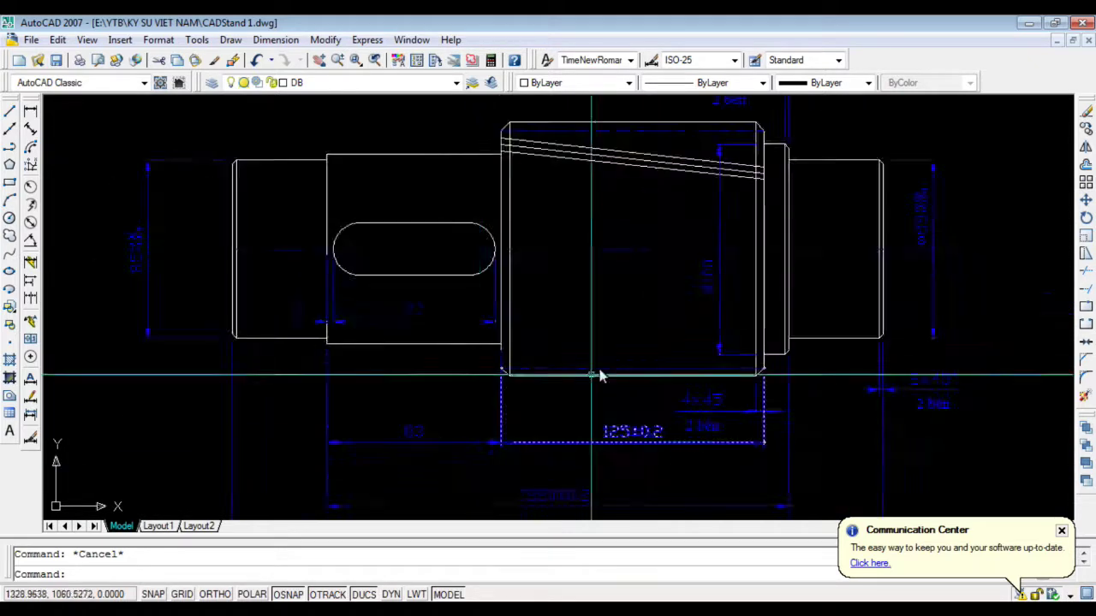
scroll(599, 372, "down", 2)
key("alt+Tab")
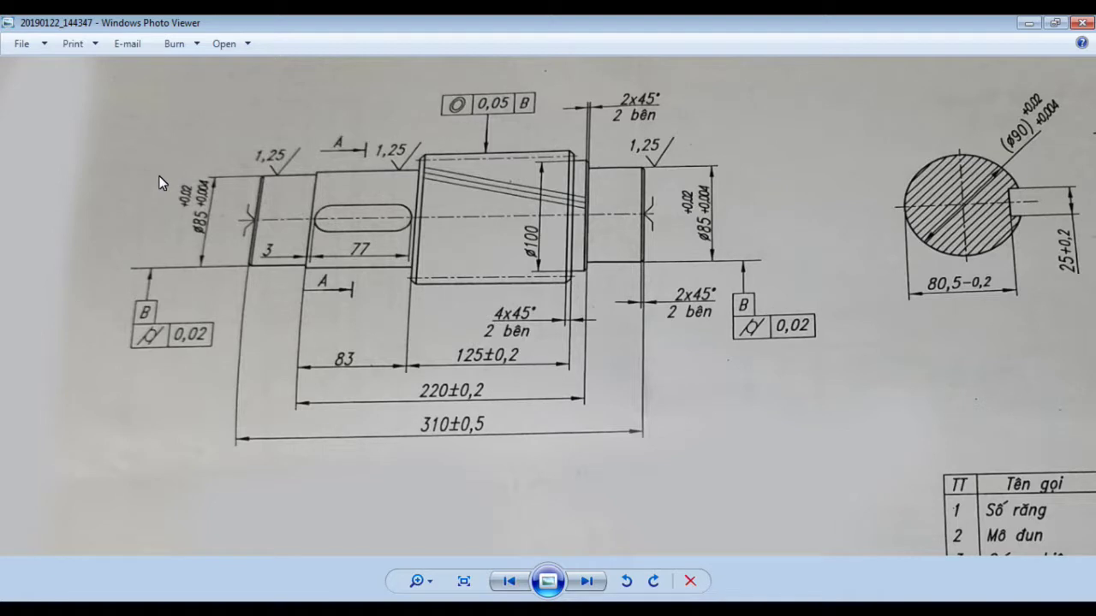
Add a diameter dimension to the A-A section circle, placed outside it
key("alt+Tab")
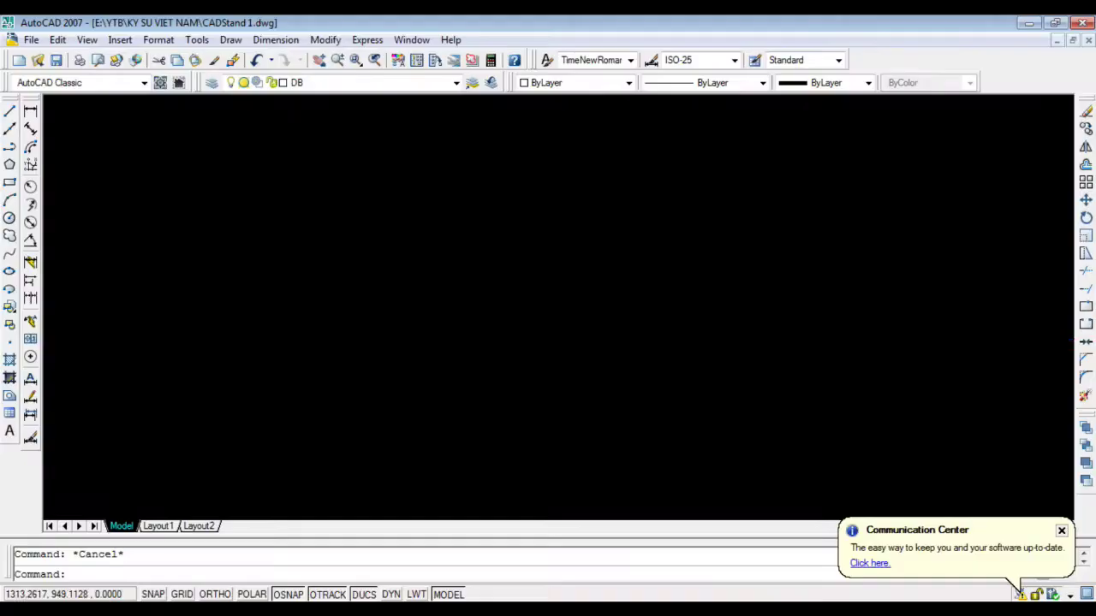
left_click(30, 110)
key("Escape")
left_click(30, 223)
left_click(573, 168)
scroll(599, 162, "down", 2)
left_click(615, 130)
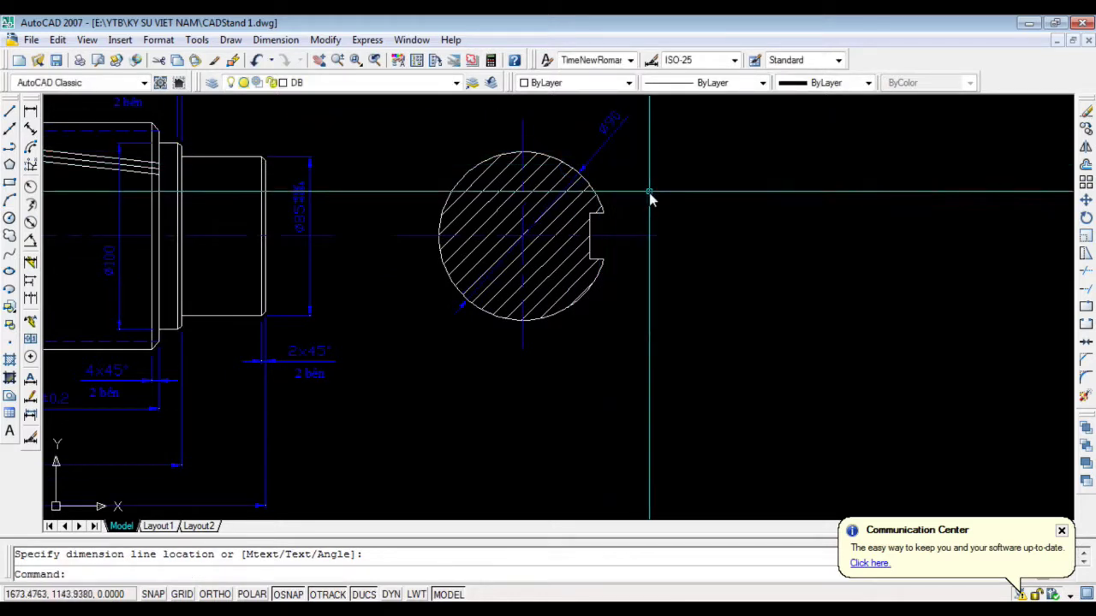
scroll(603, 223, "down", 4)
scroll(670, 179, "up", 4)
scroll(604, 357, "up", 1)
Add the 25 linear dimension across the keyway
left_click(31, 112)
left_click(606, 241)
left_click(607, 293)
left_click(727, 283)
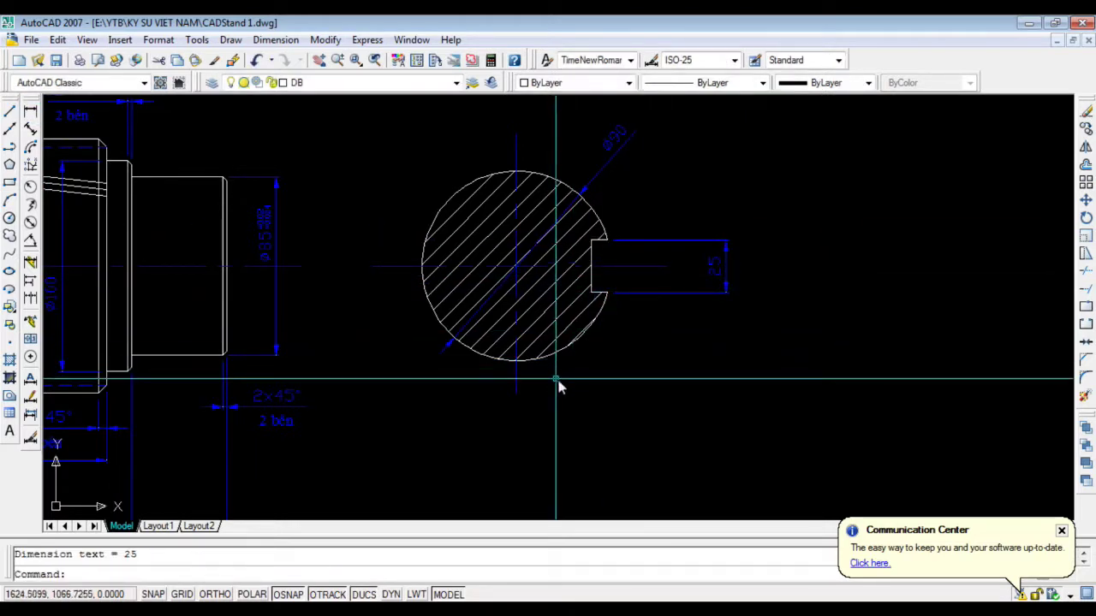
Add the 80.5 dimension below the circle and move its extension point to the keyway
key("Return")
left_click(422, 268)
left_click(592, 293)
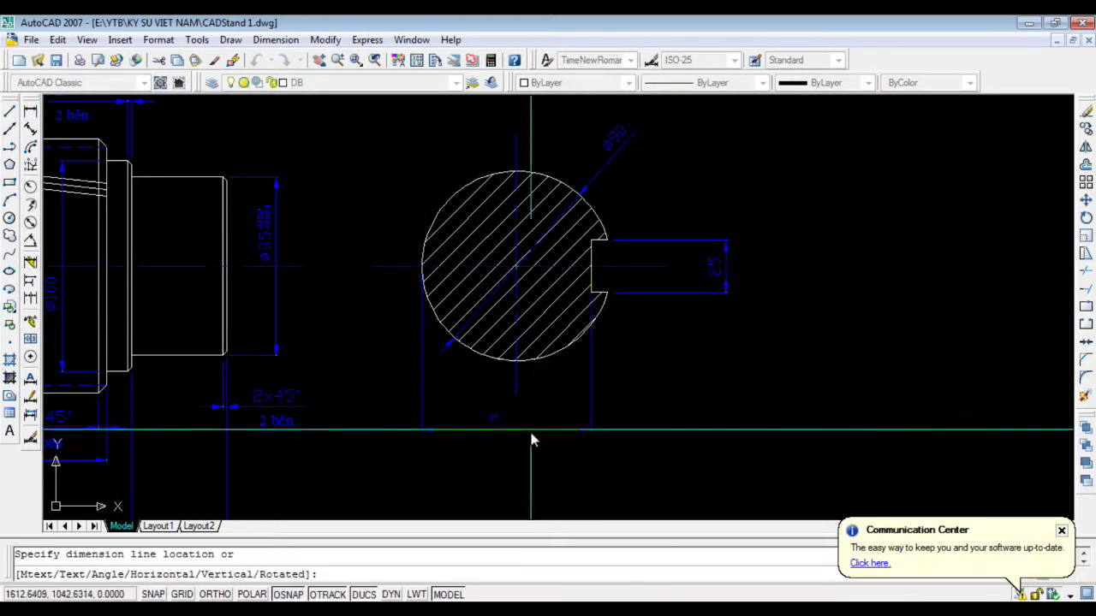
left_click(530, 433)
scroll(773, 377, "down", 1)
left_click(745, 387)
left_click(634, 411)
left_click(648, 277)
left_click(765, 386)
key("Escape")
scroll(596, 434, "up", 2)
scroll(715, 376, "up", 3)
scroll(685, 445, "down", 4)
scroll(762, 342, "up", 2)
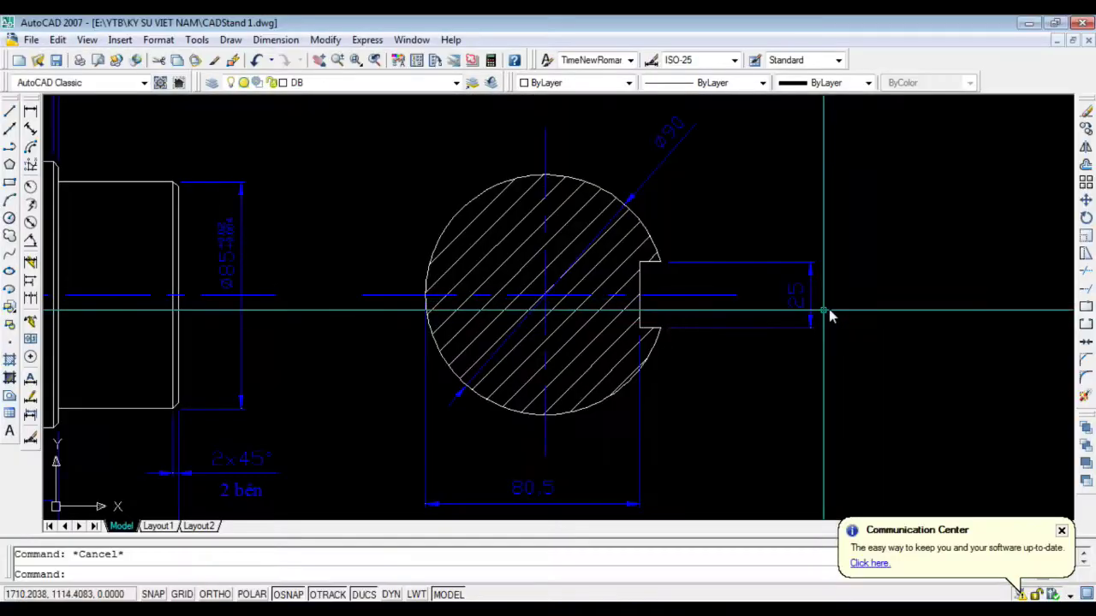
scroll(827, 314, "up", 2)
Edit the section dimension texts to 25+0.2 and 80.5-0.2 with DDEDIT
type("ed")
key("Return")
left_click(779, 305)
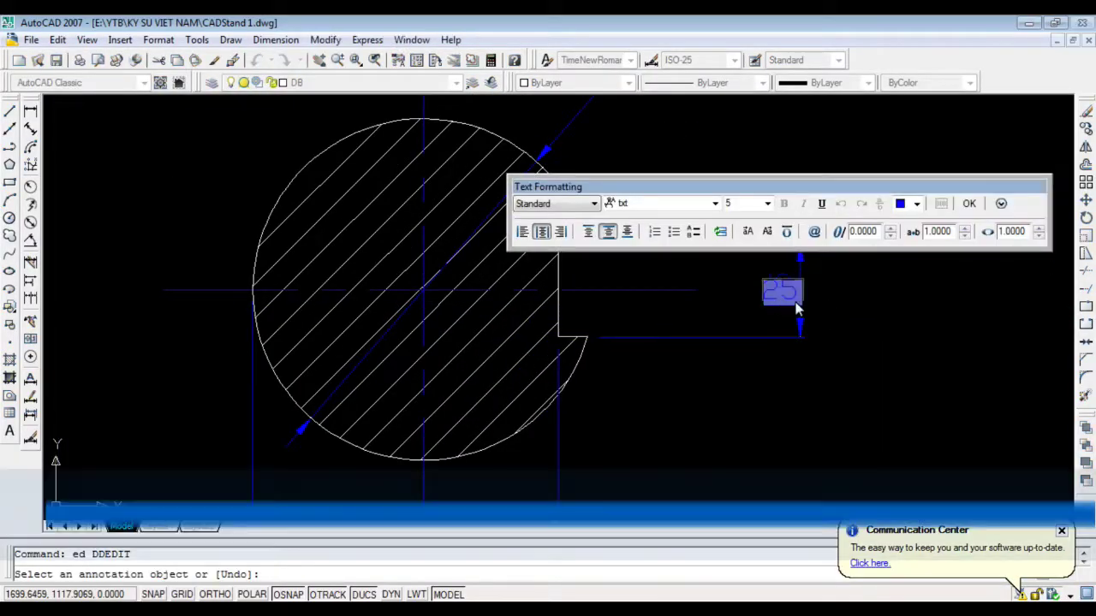
left_click(968, 202)
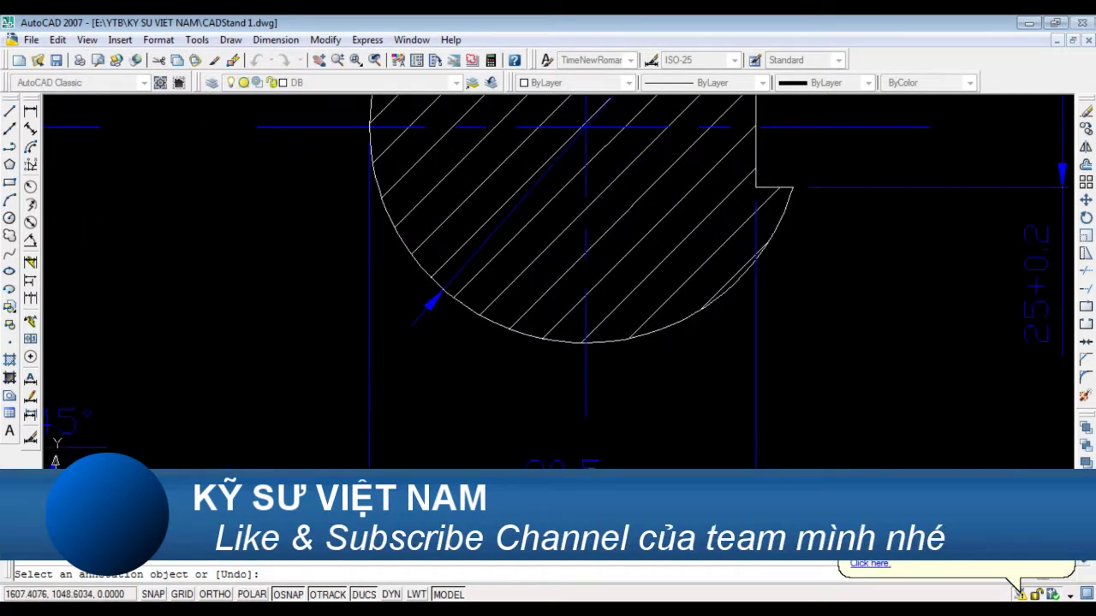
left_click(531, 466)
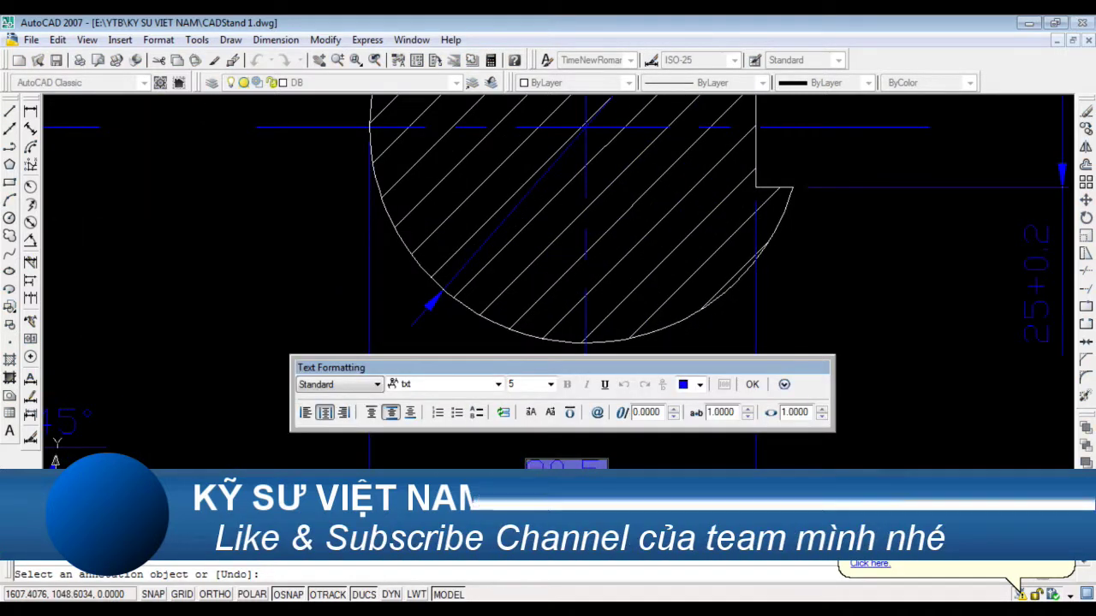
type("-0.2")
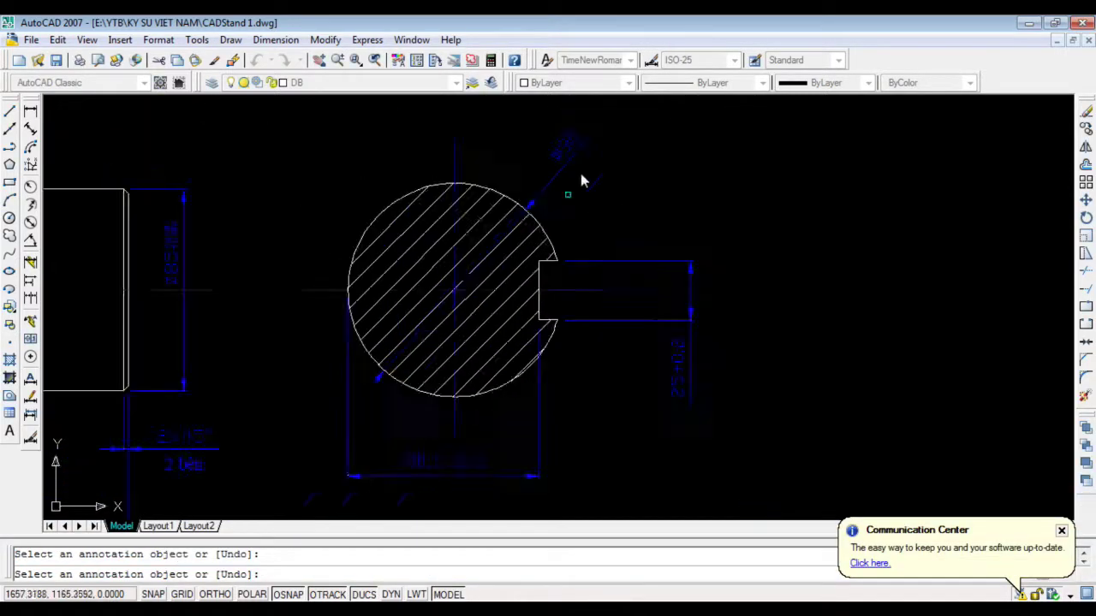
Append a stacked +0.02/+0.004 tolerance to the Ø90 dimension text
left_click(550, 129)
type("+0.027/+0.004")
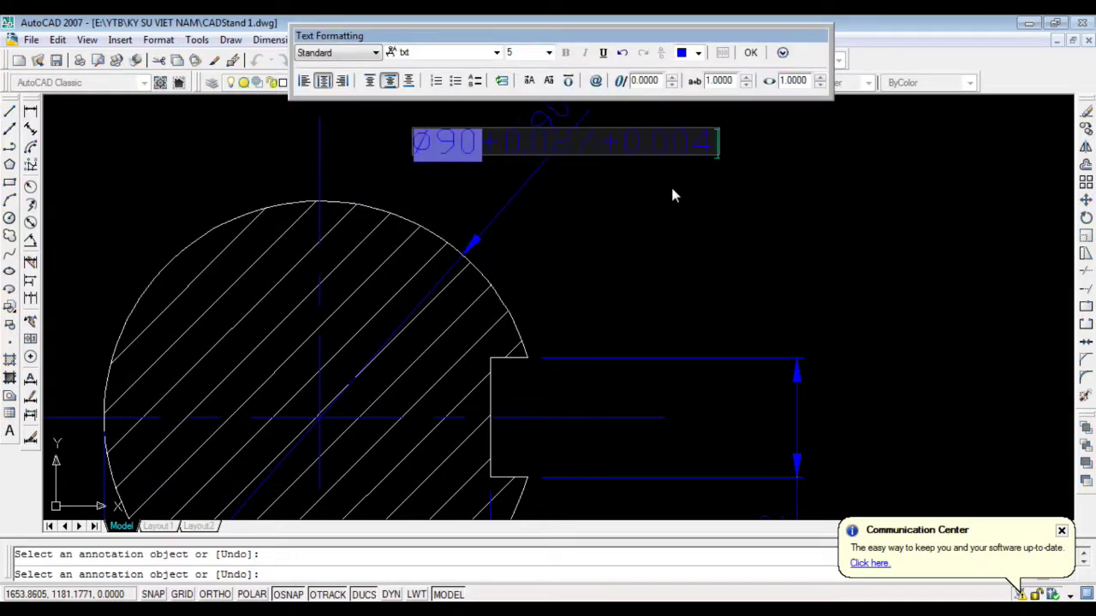
left_click_drag(505, 143, 695, 143)
left_click(660, 52)
right_click(597, 125)
left_click(684, 522)
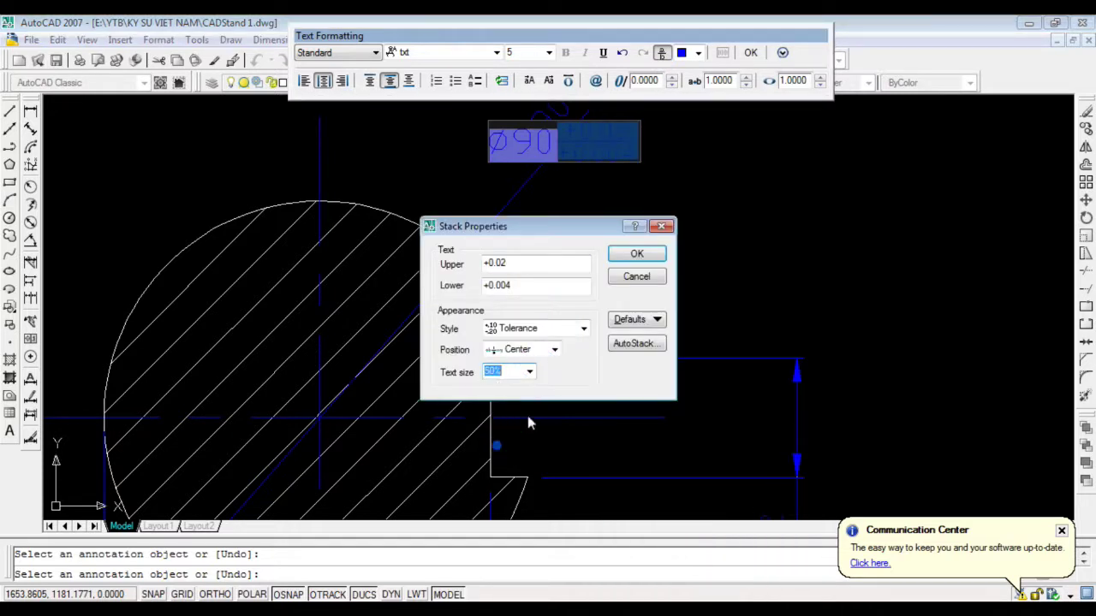
left_click(637, 254)
left_click(556, 308)
key("Escape")
scroll(572, 349, "down", 5)
scroll(572, 349, "down", 2)
scroll(362, 289, "up", 2)
Check the reference photo, then draw a short line near the shaft's corner
scroll(348, 255, "up", 1)
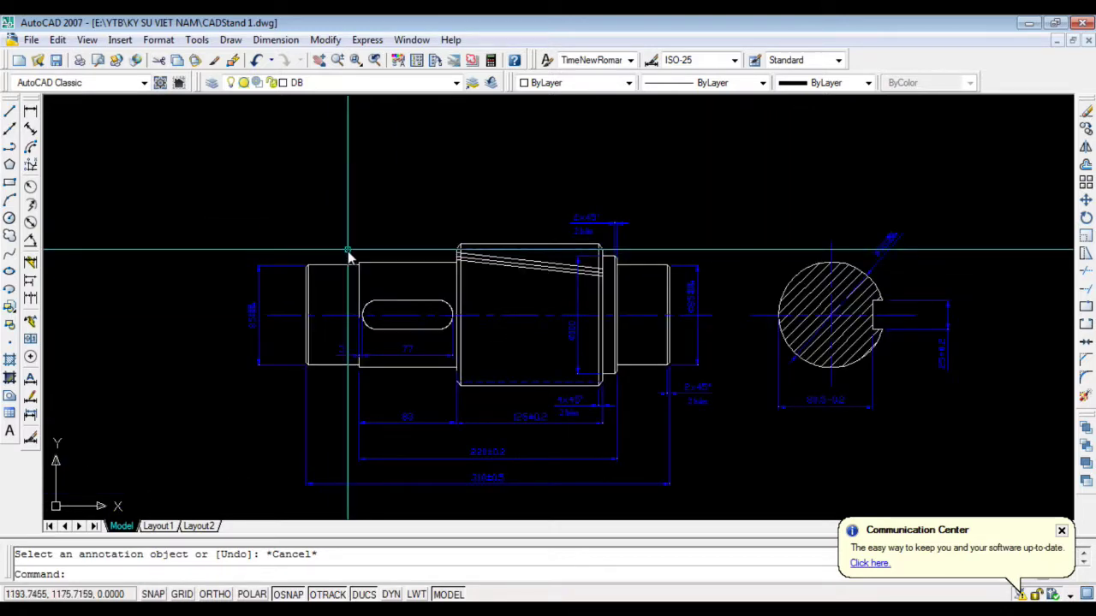
key("alt+Tab")
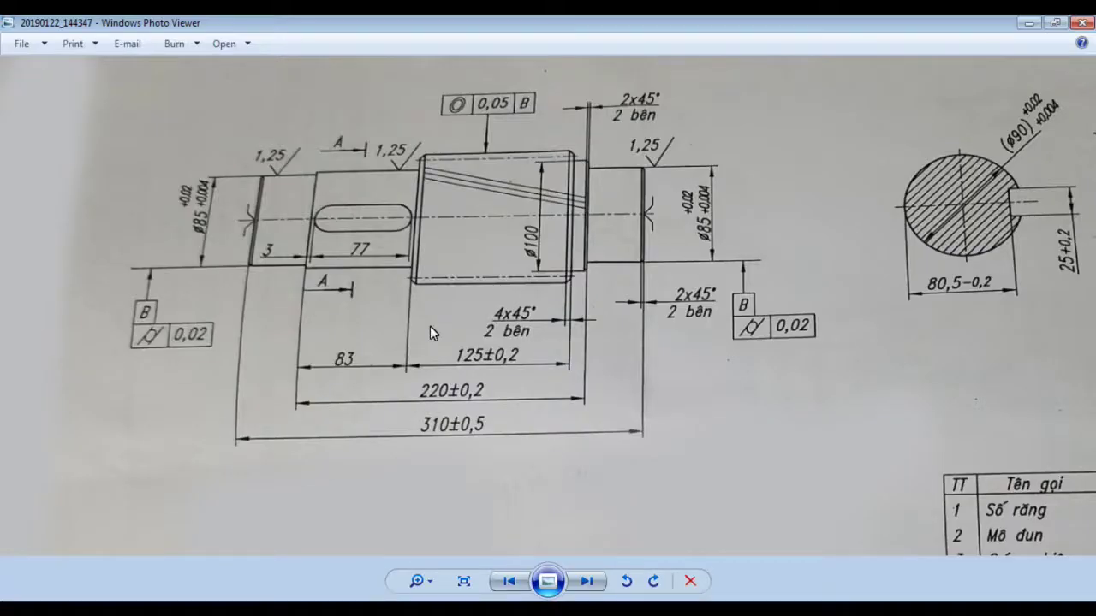
key("alt+Tab")
scroll(521, 225, "up", 3)
scroll(372, 318, "up", 2)
type("l")
key("Return")
left_click(328, 342)
left_click(334, 352)
left_click(357, 317)
key("Escape")
Copy the '2 bên' note to a spot higher up above the shaft
type("t")
key("Return")
key("Escape")
scroll(403, 287, "down", 3)
scroll(695, 249, "up", 3)
left_click(694, 249)
type("co")
key("Return")
left_click(482, 262)
scroll(431, 216, "up", 5)
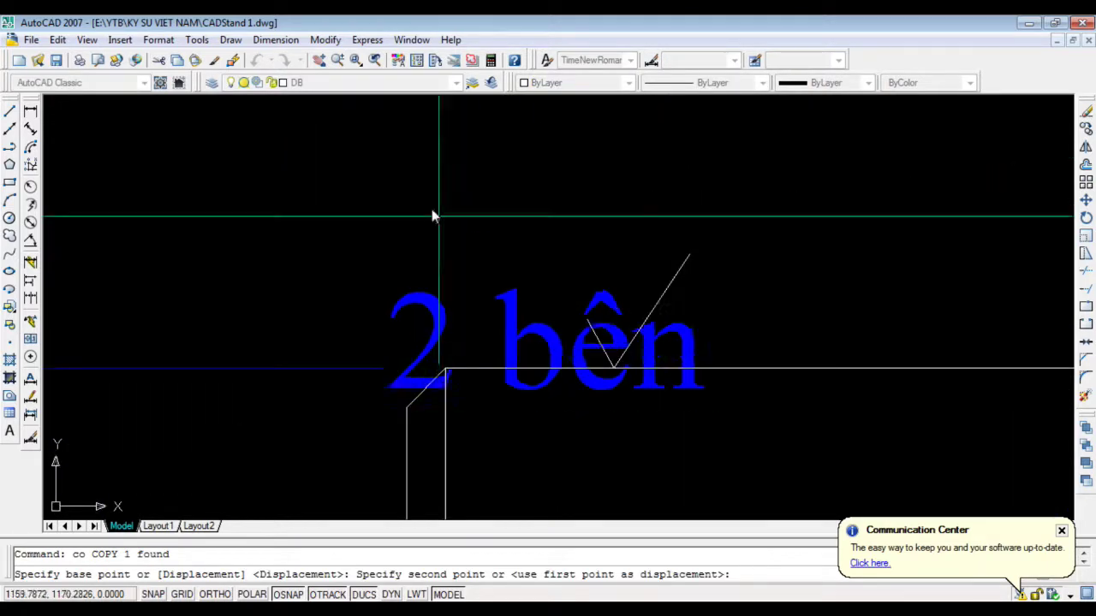
left_click(393, 127)
Edit the copied note to read 1.25 with height 2 and ByLayer colour
double_click(499, 250)
type("1.25")
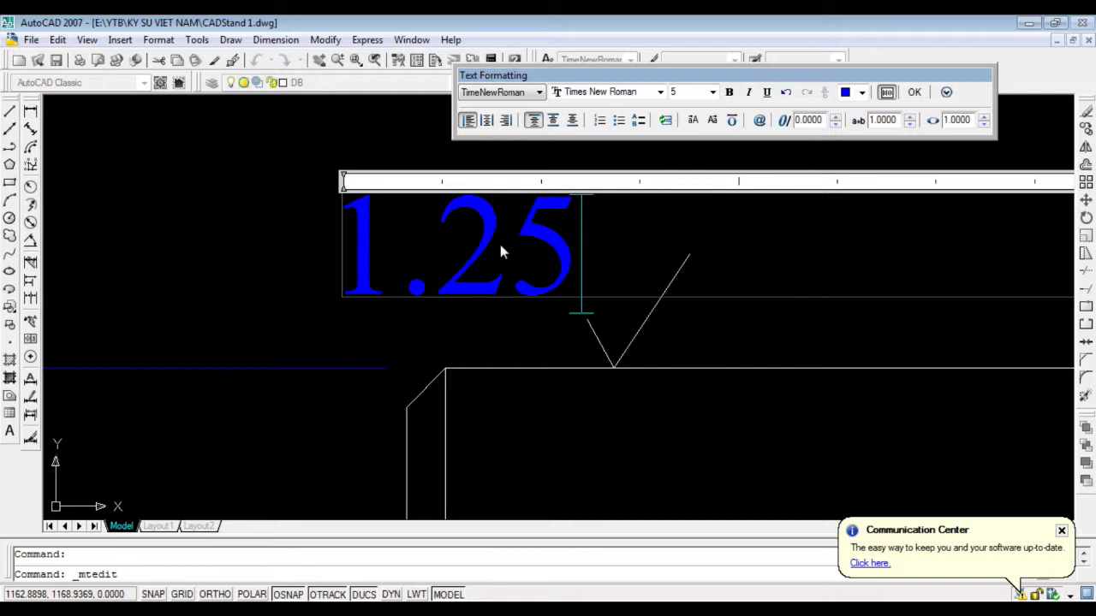
key("ctrl+a")
left_click(862, 92)
left_click(857, 109)
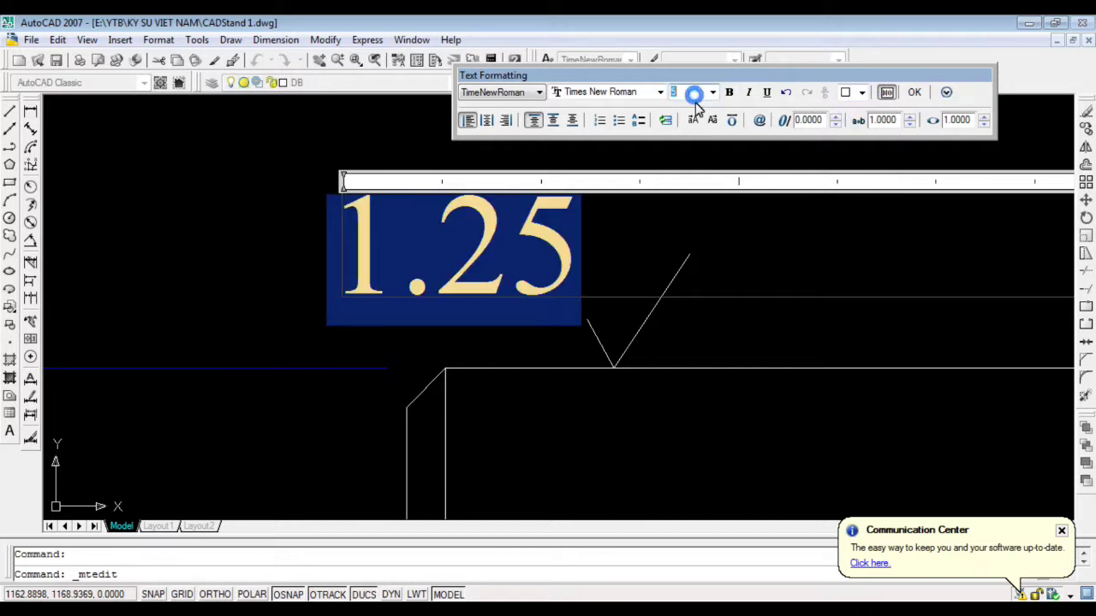
type("2")
key("Return")
left_click(914, 92)
Select the 1.25 text and start moving it, then cancel
left_click(399, 218)
type("m")
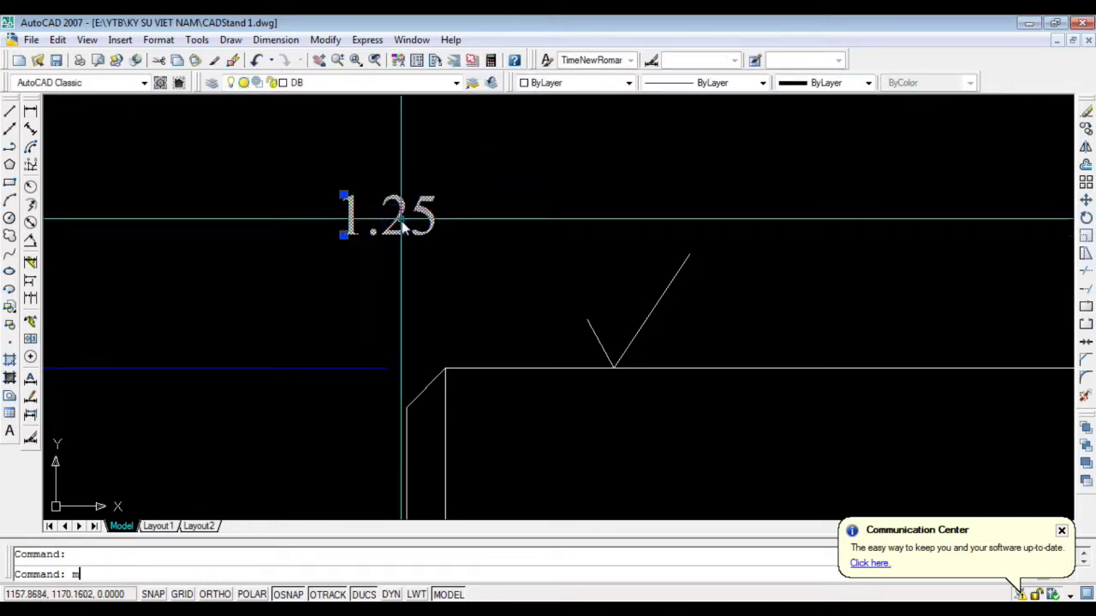
key("Return")
left_click(295, 143)
key("Escape")
Select the 1.25 roughness mark with its tick and start copying it, then cancel
scroll(342, 209, "down", 3)
left_click(343, 209)
left_click(416, 269)
type("co")
key("Return")
left_click(389, 285)
scroll(390, 285, "down", 2)
scroll(630, 264, "down", 2)
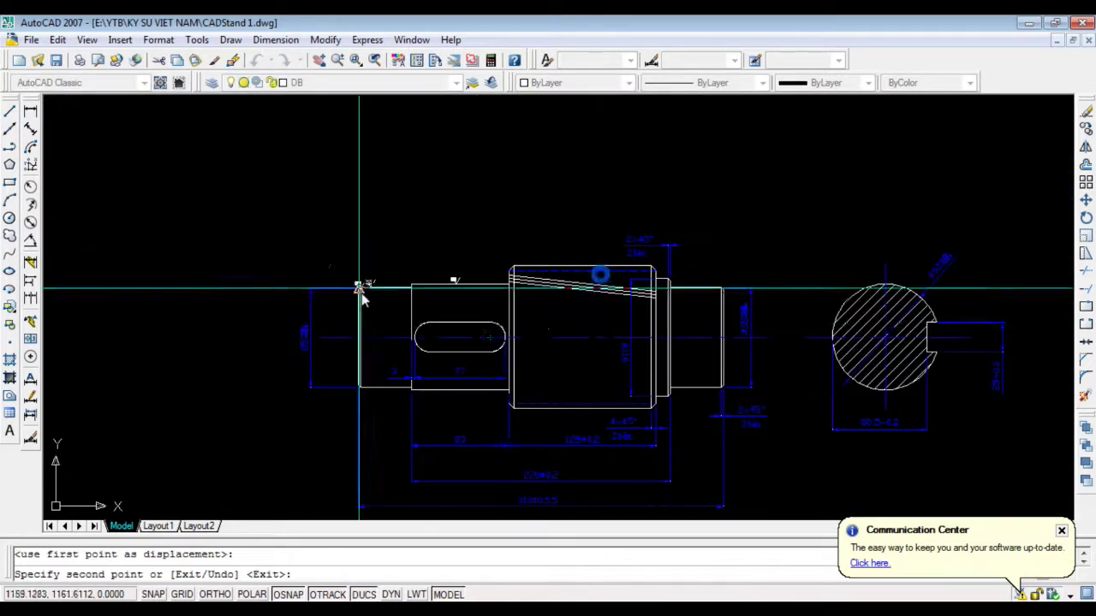
key("Escape")
scroll(685, 291, "down", 3)
scroll(602, 354, "up", 5)
scroll(556, 367, "down", 2)
scroll(358, 313, "up", 5)
Enlarge the 1.25 roughness mark by a factor of 1.2 and erase the extra mark
left_click(402, 364)
left_click(334, 288)
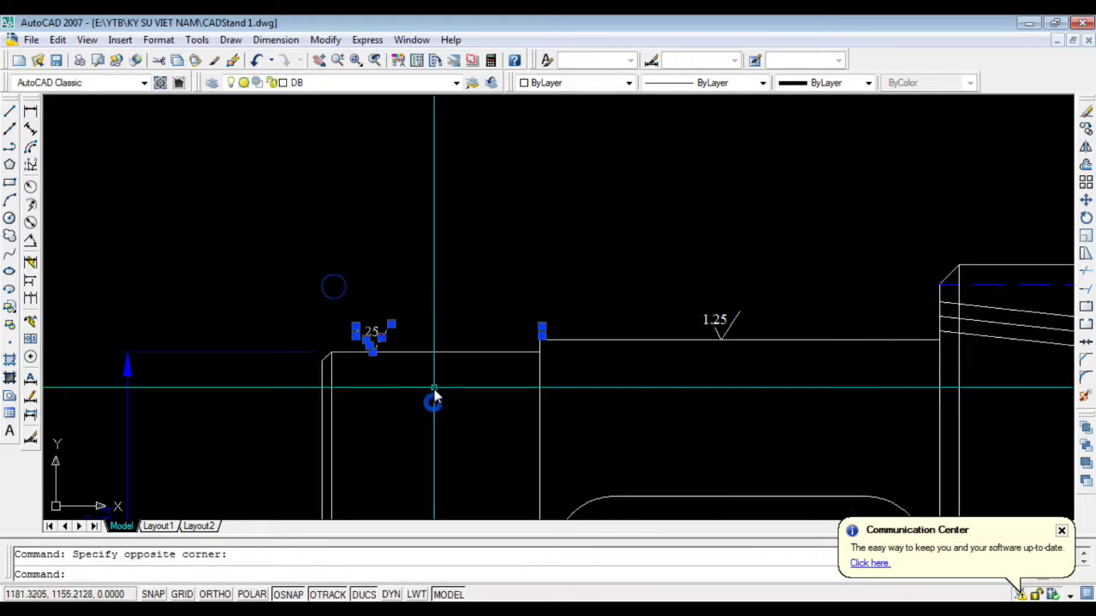
type("sc")
key("Return")
left_click(372, 353)
type("1.2")
key("Return")
left_click(337, 282)
left_click(416, 390)
type("sc")
key("Return")
key("Escape")
key("Delete")
Copy the 1.25 roughness mark onto the right shoulder and bring back the reference photo
scroll(604, 335, "down", 3)
left_click(1051, 368)
left_click(471, 308)
left_click(528, 355)
scroll(514, 342, "up", 5)
type("co")
key("Return")
left_click(464, 362)
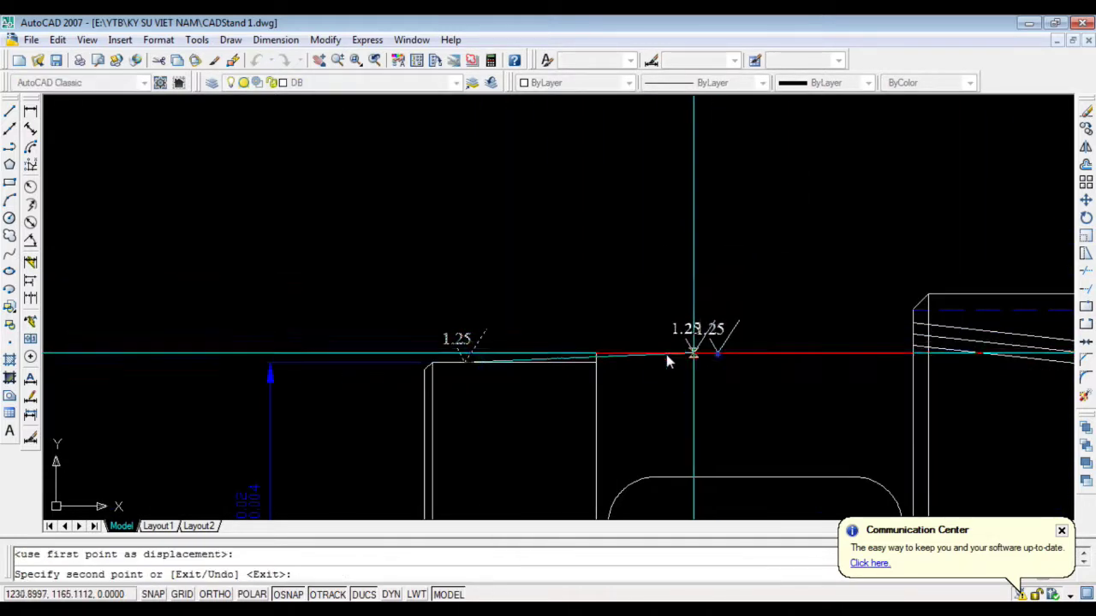
scroll(676, 353, "down", 1)
left_click(912, 350)
key("Escape")
scroll(670, 333, "down", 5)
scroll(590, 377, "up", 3)
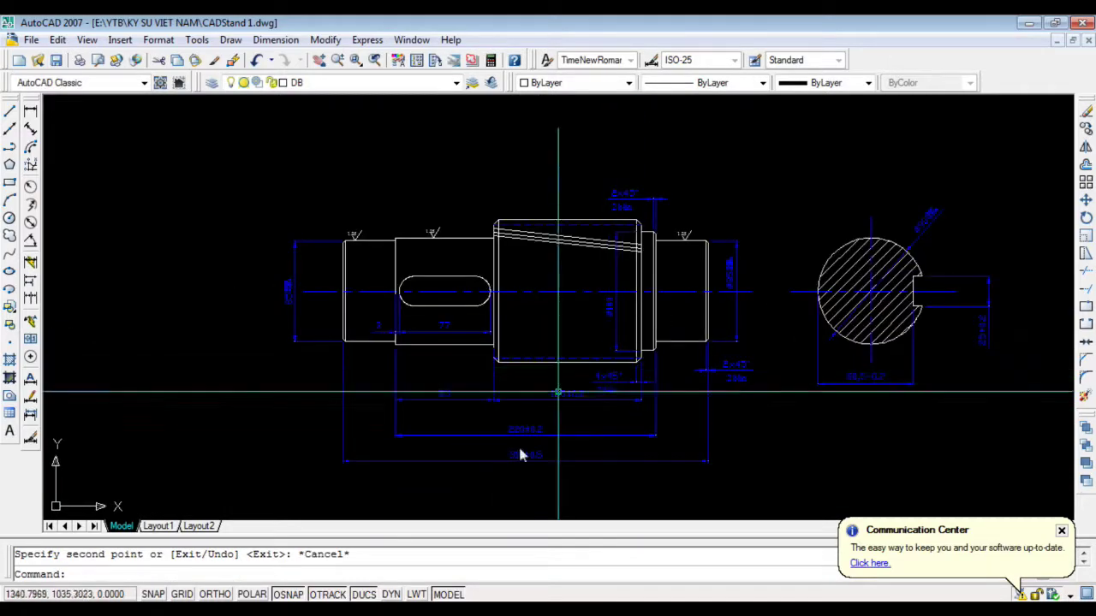
key("alt+Tab")
Zoom and pan the reference photo to bring the shaft's left end into view
scroll(703, 334, "down", 2)
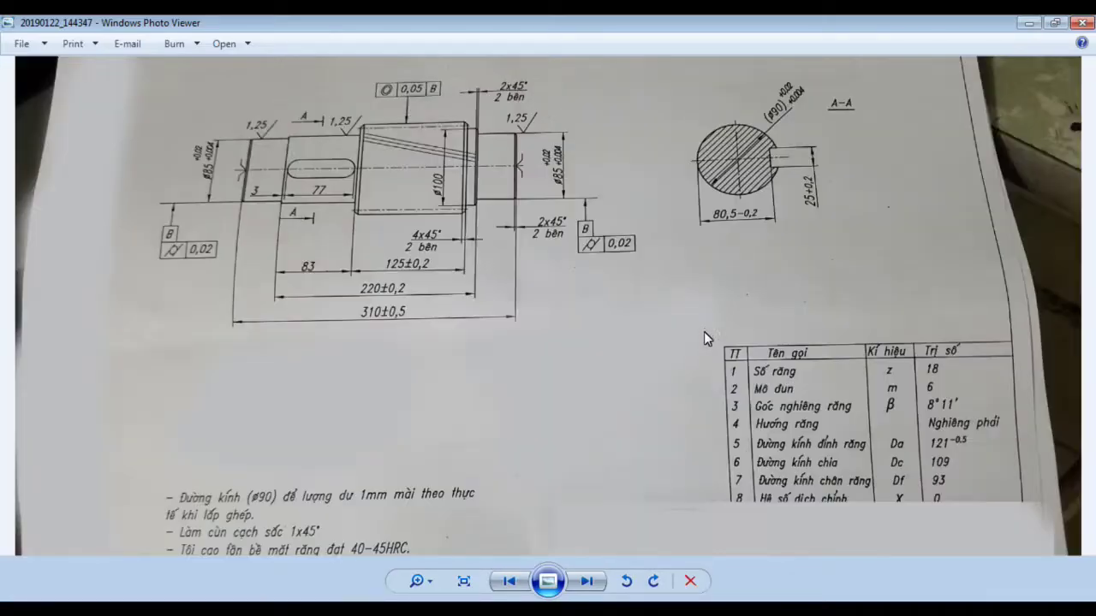
scroll(697, 299, "up", 3)
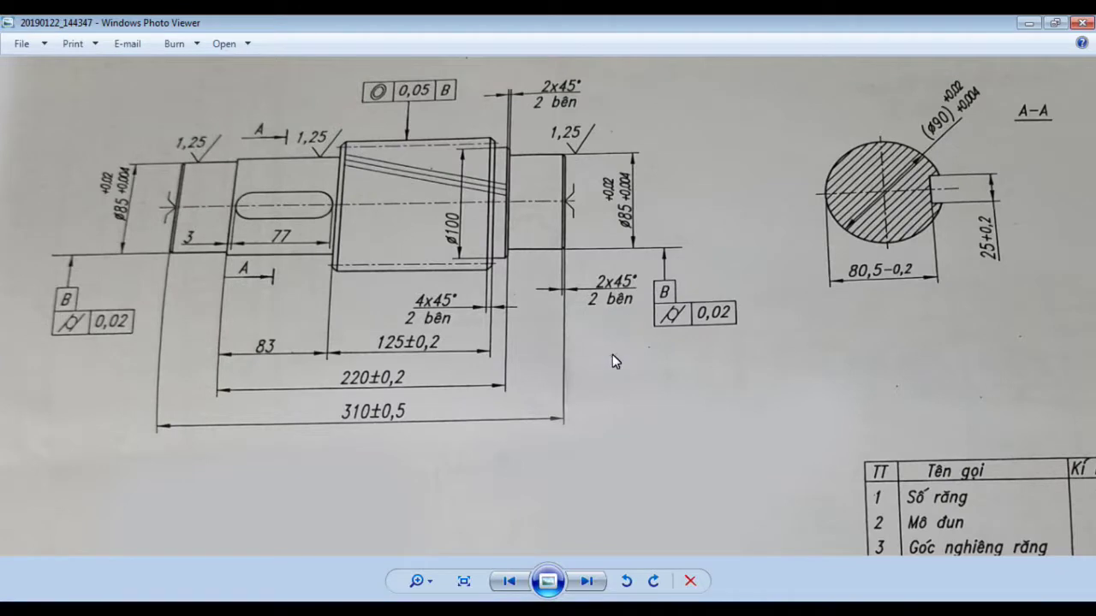
left_click_drag(612, 355, 716, 367)
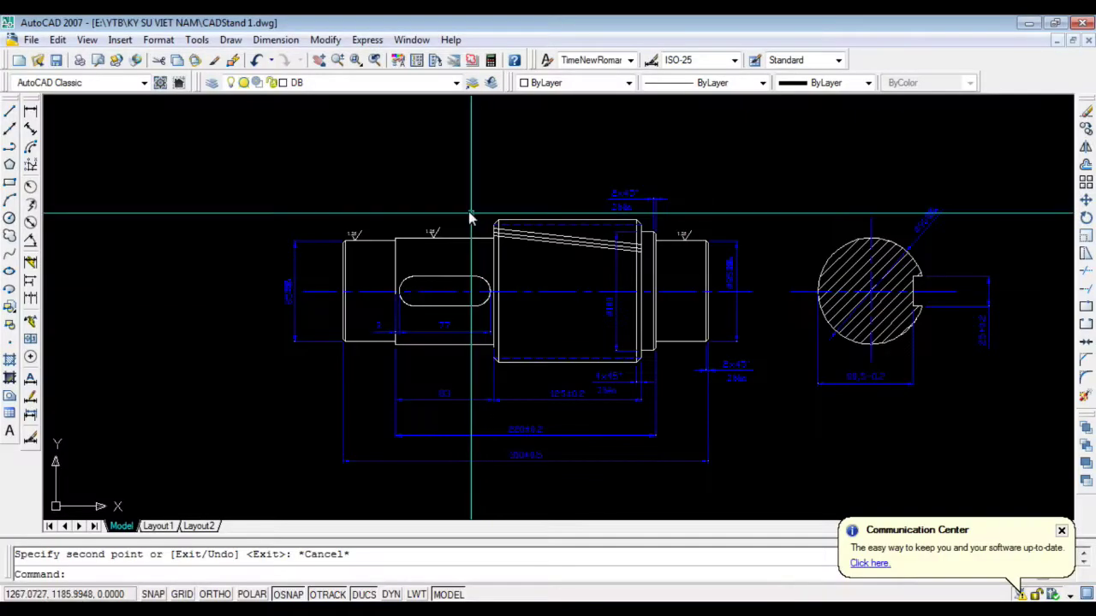
scroll(433, 206, "up", 2)
Draw a horizontal section leader arrow above the shaft with ortho mode on
type("l")
key("Return")
scroll(433, 206, "up", 2)
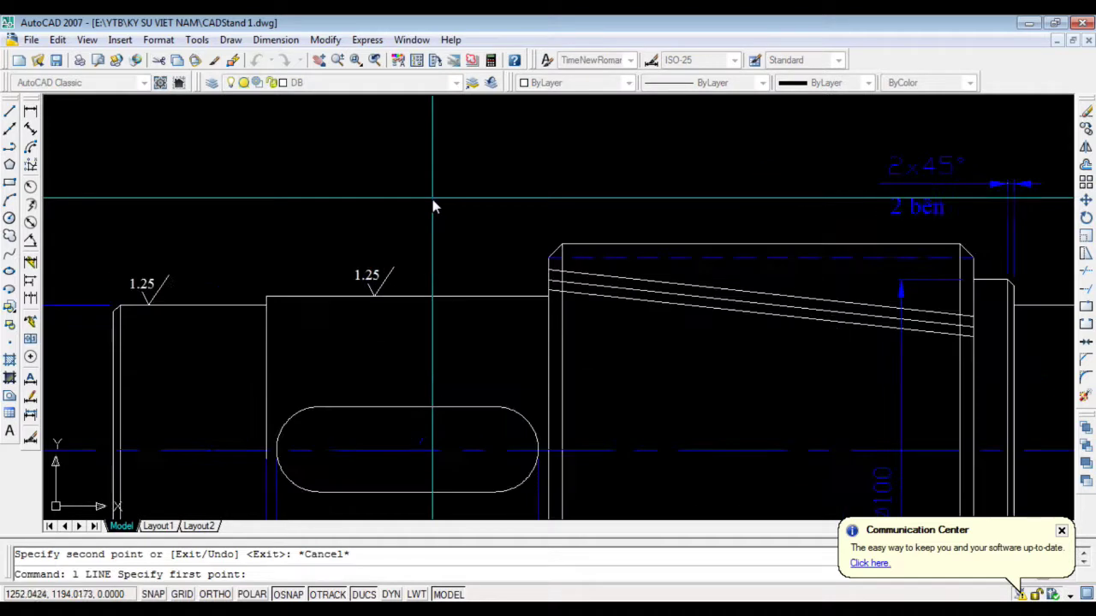
left_click(413, 206)
key("F8")
scroll(402, 248, "up", 2)
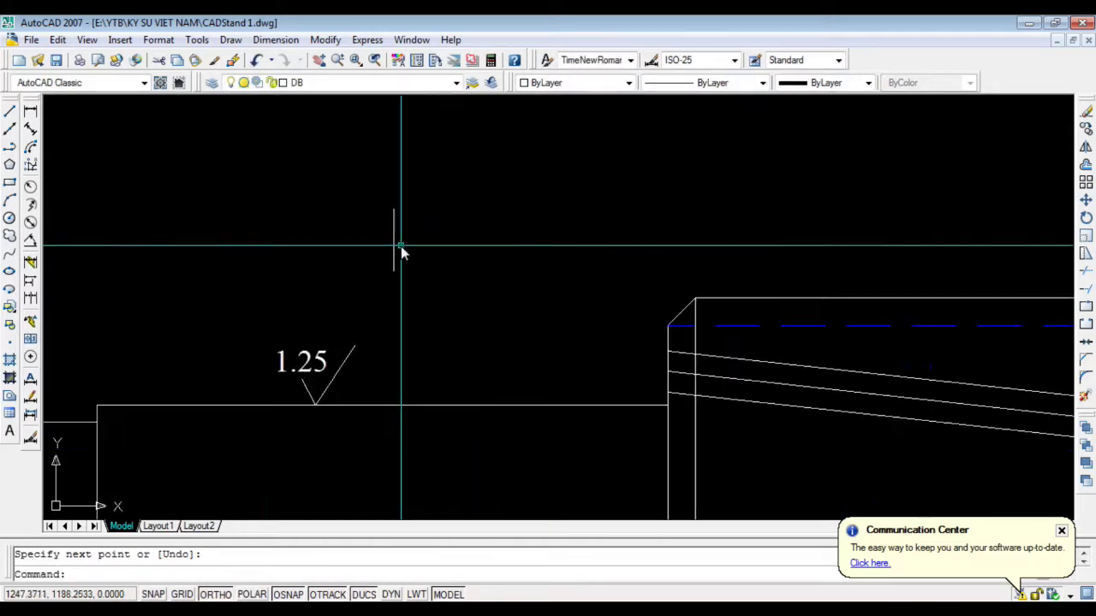
type("e")
key("Return")
left_click(393, 240)
left_click(263, 240)
key("Escape")
Check the colour of the short vertical line and the leader arrow
left_click(392, 267)
left_click(628, 82)
left_click(604, 97)
key("Escape")
scroll(471, 166, "down", 2)
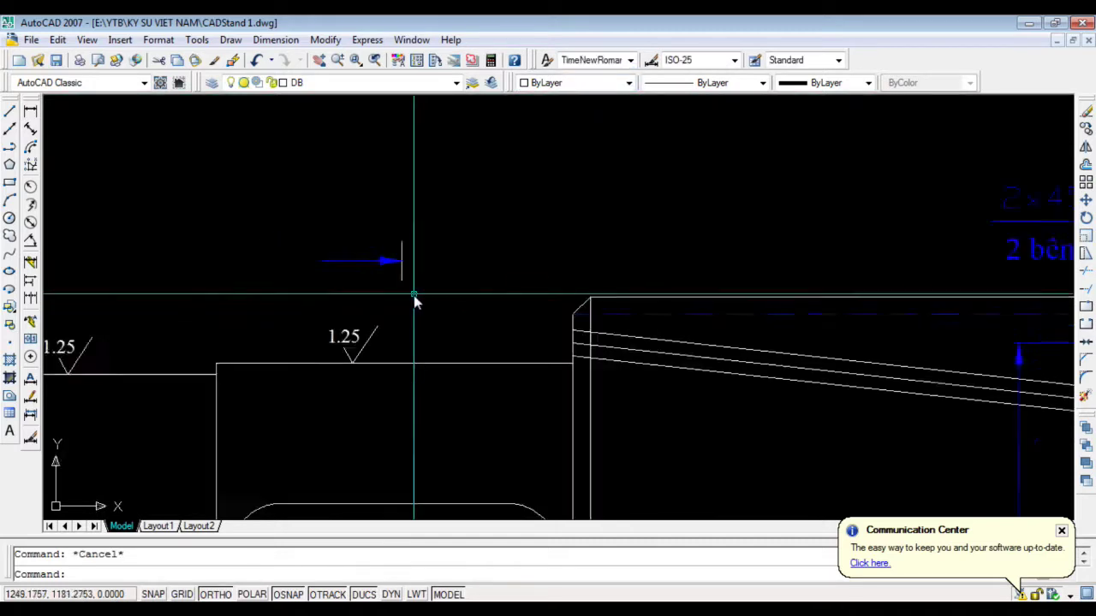
scroll(406, 225, "down", 1)
left_click(404, 224)
key("Escape")
left_click(368, 231)
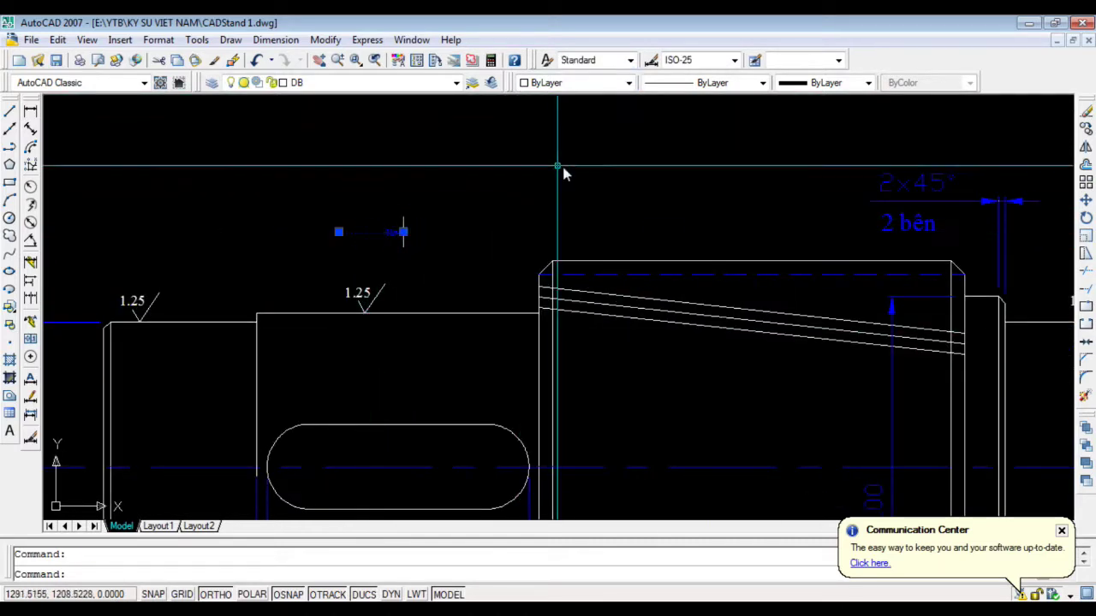
key("Escape")
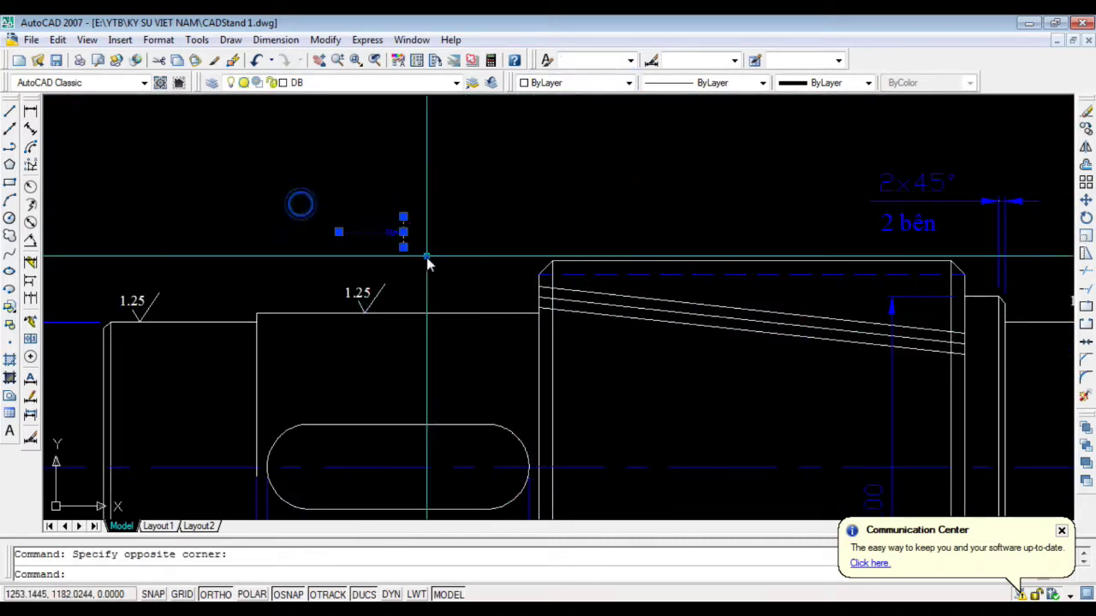
type("mi")
Mirror the section arrow below the shaft about the keyway slot centre line
key("Return")
scroll(406, 472, "up", 2)
left_click(405, 472)
scroll(425, 274, "up", 1)
left_click(425, 274)
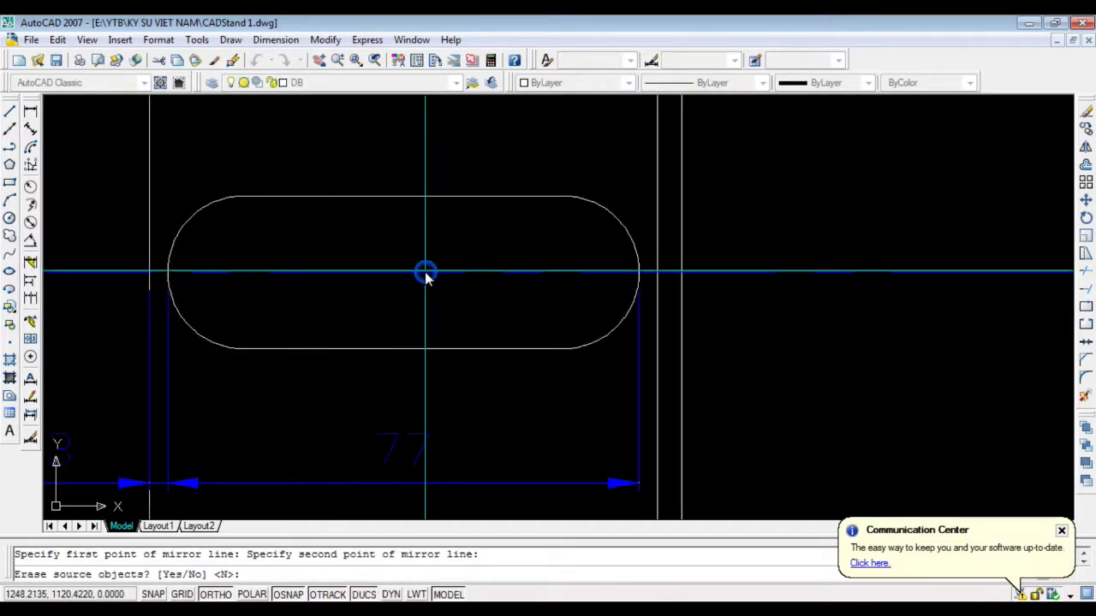
key("Return")
scroll(425, 268, "down", 4)
scroll(445, 294, "down", 1)
scroll(440, 245, "up", 2)
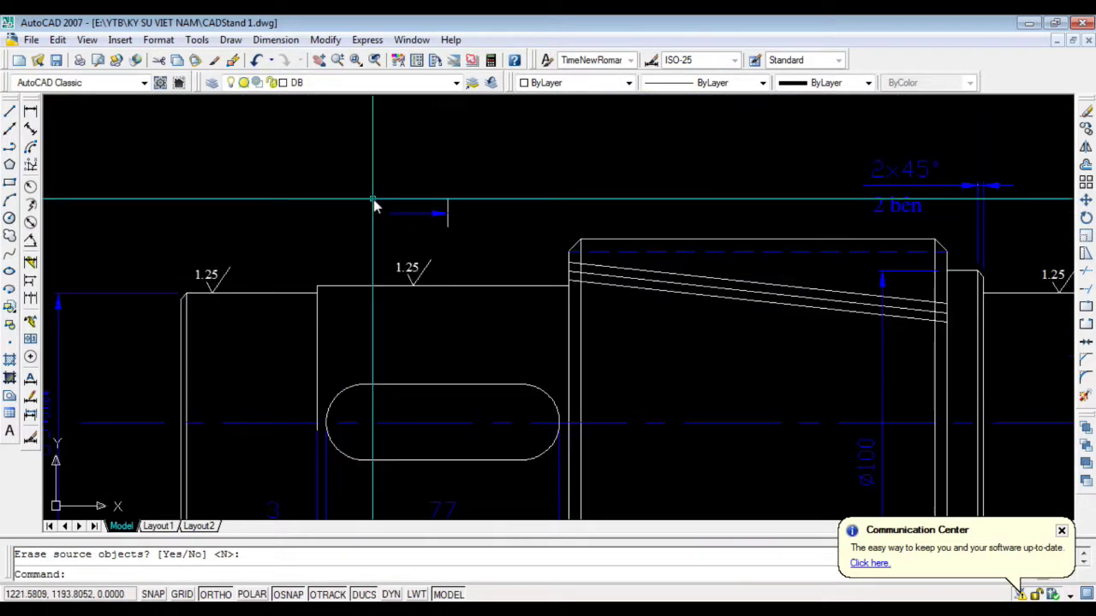
scroll(374, 203, "up", 1)
Copy the '2 bên' text beside the section arrow and change it to A
left_click(905, 218)
key("Return")
left_click(903, 220)
key("F8")
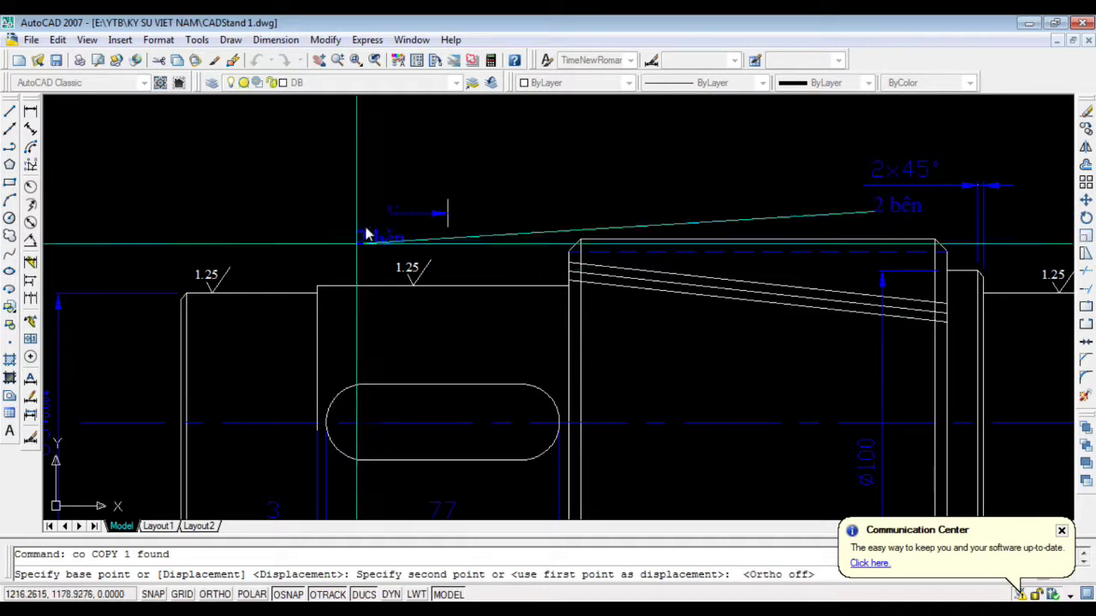
left_click(395, 206)
key("Return")
left_click(392, 196)
double_click(413, 202)
left_click(347, 208)
Mirror the A label to the lower arrow, keeping the original
type("cmi")
key("Return")
left_click(457, 420)
left_click(401, 423)
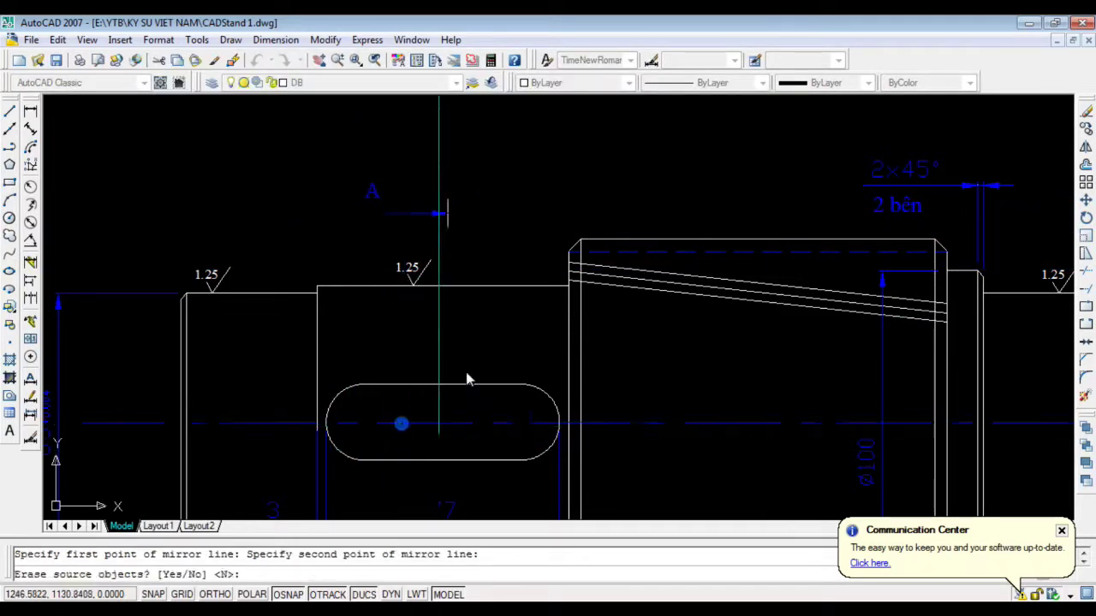
key("Return")
scroll(497, 379, "down", 3)
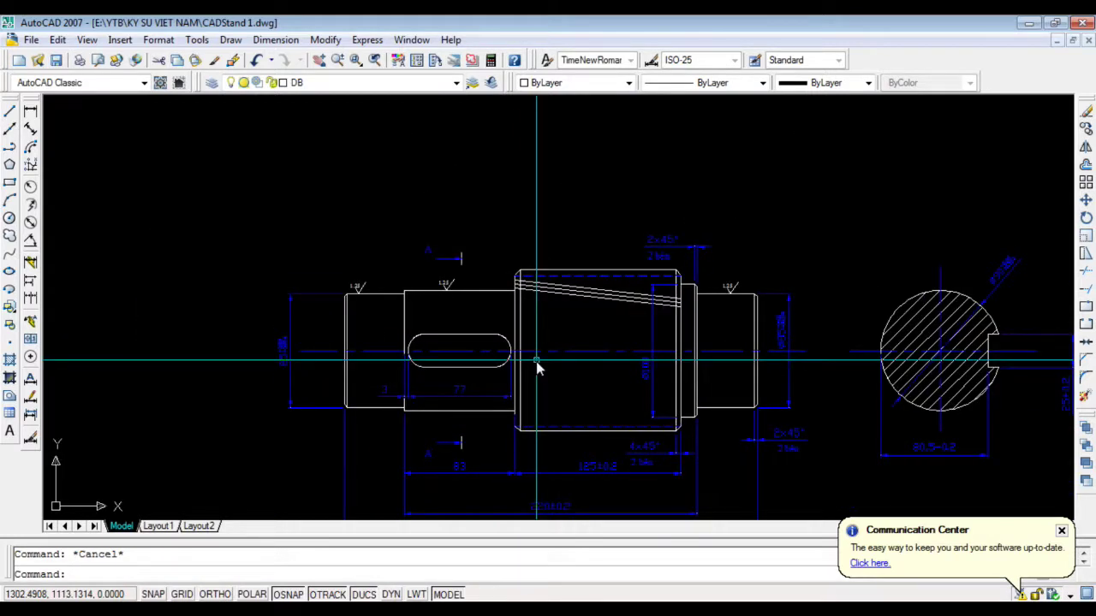
scroll(531, 403, "up", 1)
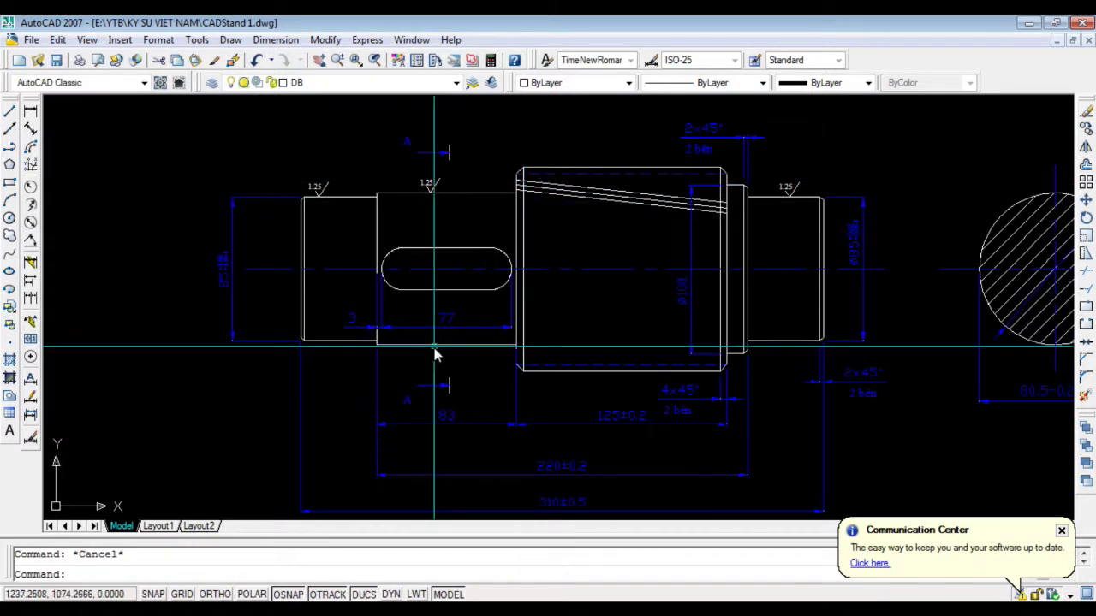
scroll(435, 354, "down", 1)
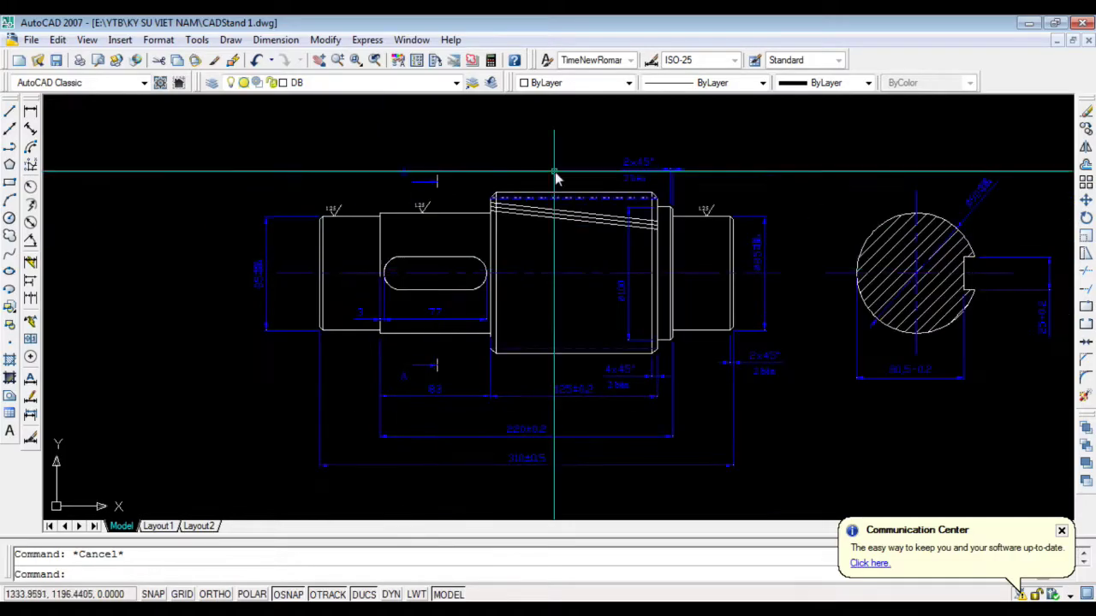
Start a vertical leader from the gear's top edge, then cancel the unfinished attempt
key("alt+Tab")
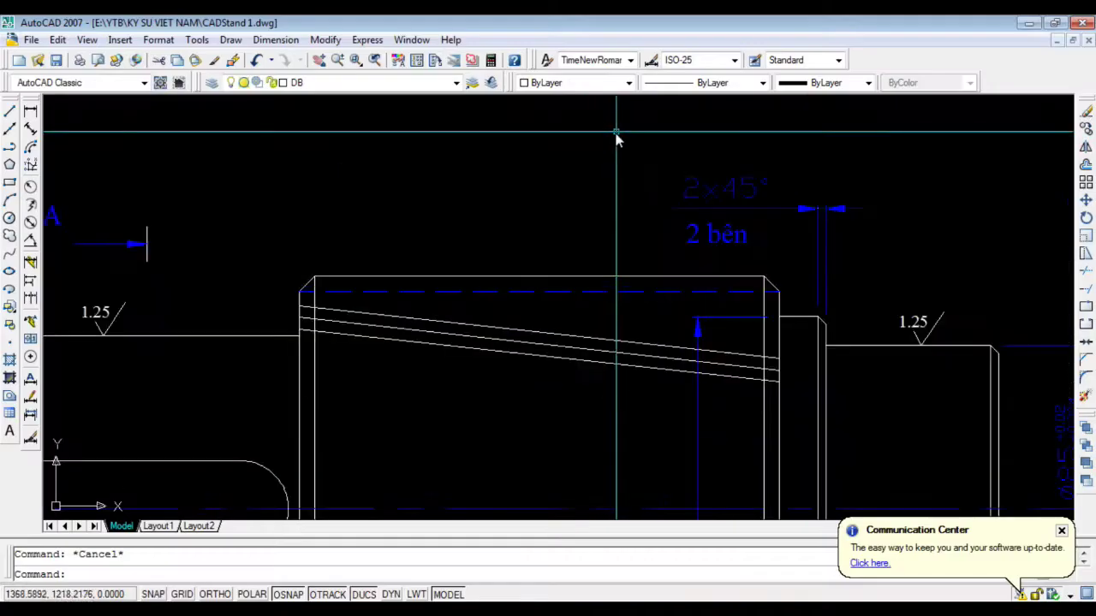
type("le")
key("Return")
left_click(516, 275)
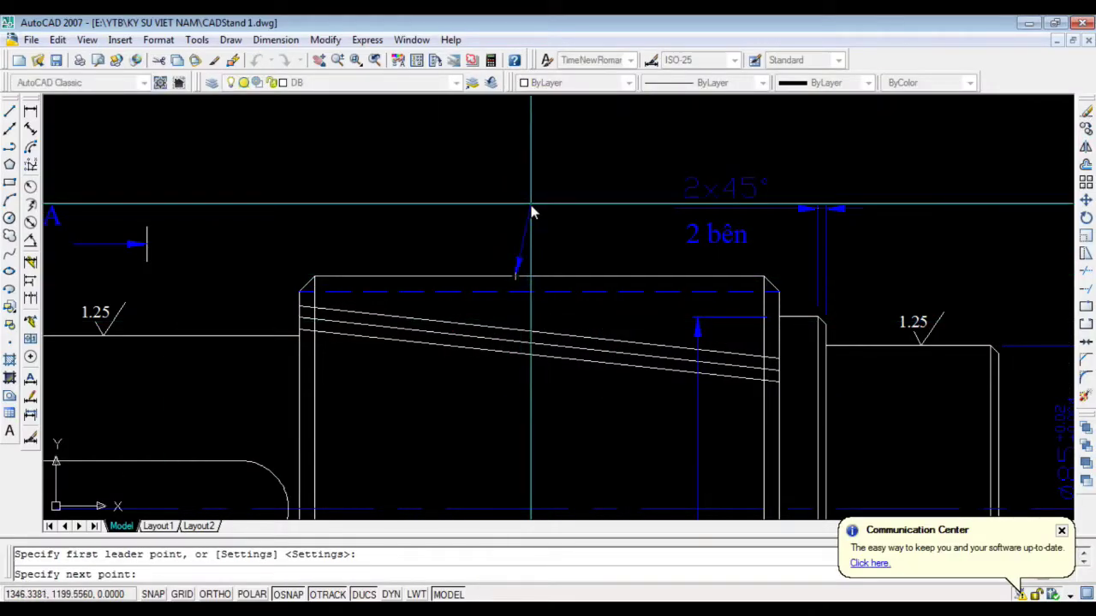
key("F8")
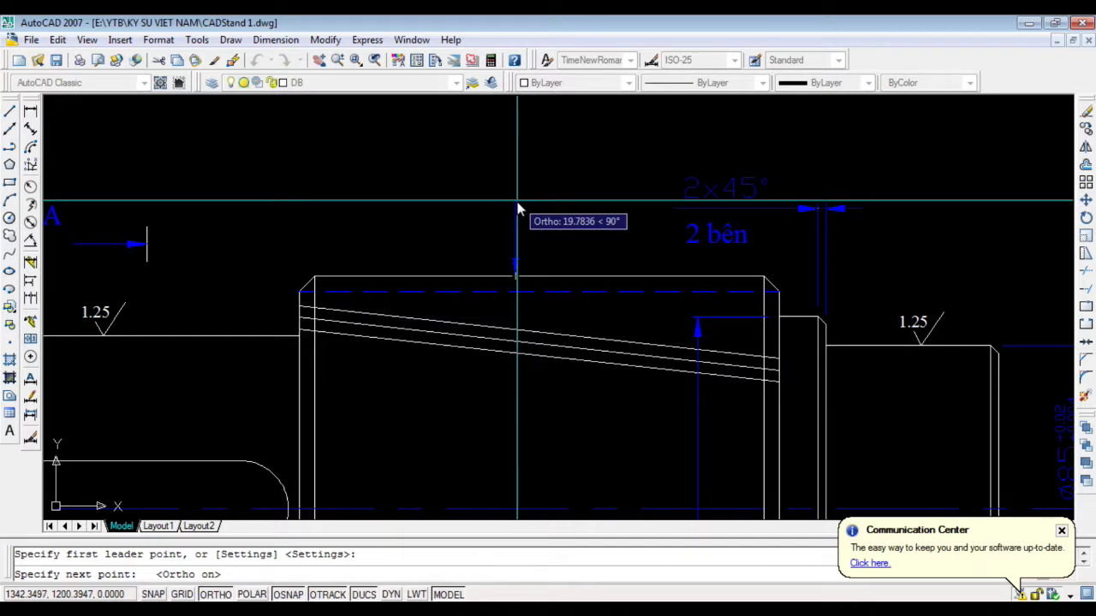
left_click(517, 205)
key("Return")
key("Escape")
Redo the leader via QLEADER settings and attach a concentricity frame, 0.05 to datum B
type("le")
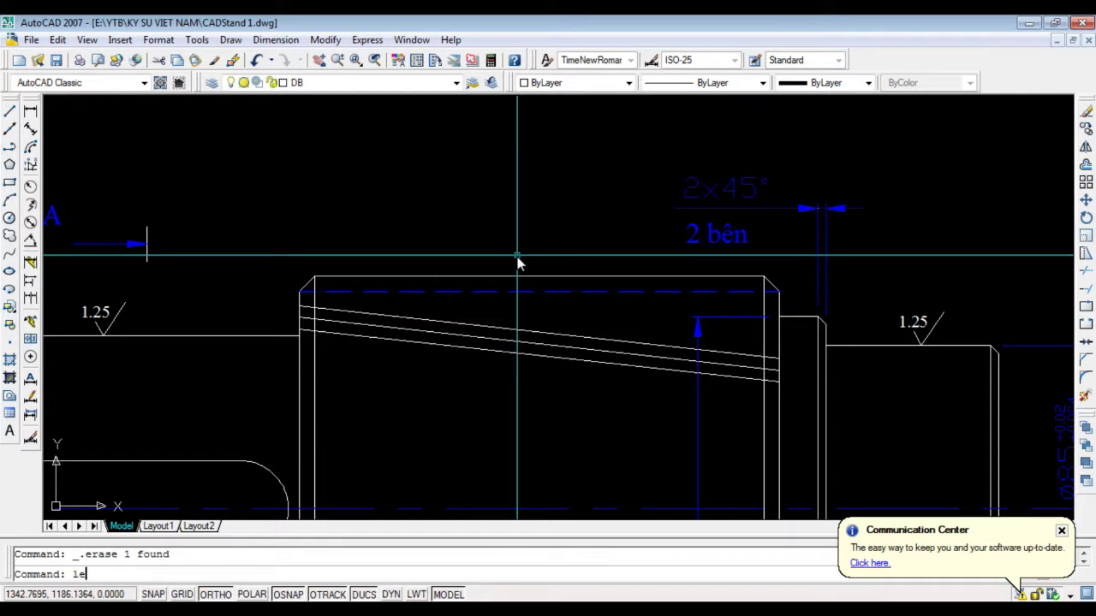
key("Return")
type("s")
key("Return")
left_click(476, 214)
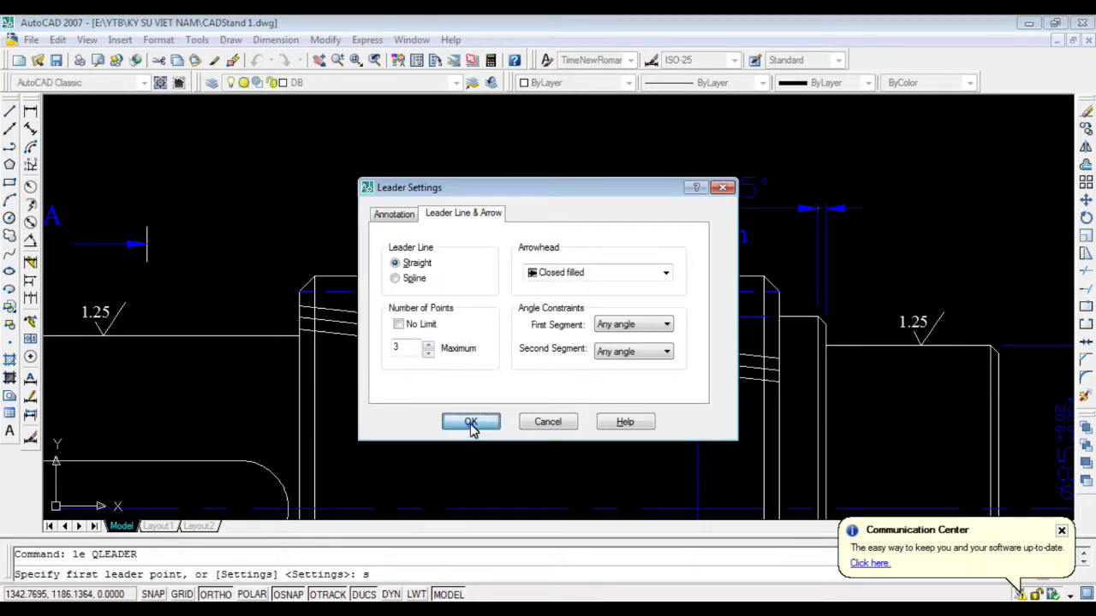
left_click(470, 423)
left_click(518, 205)
left_click(518, 208)
left_click(376, 269)
left_click(511, 288)
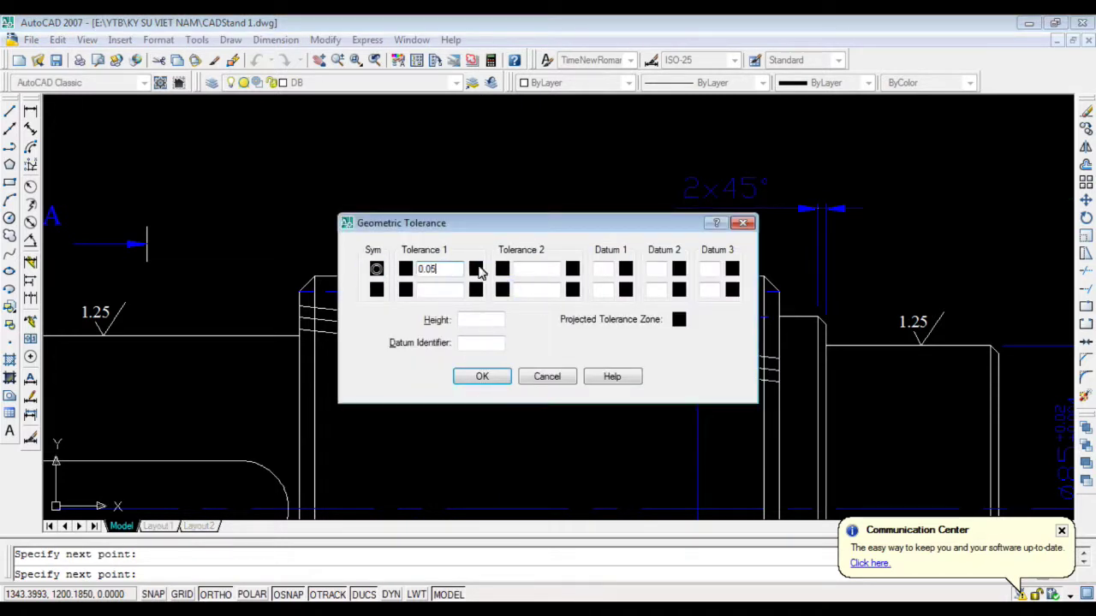
left_click(496, 379)
Check the leader and tolerance frame grips, leaving the frame in place on the edge
left_click(516, 279)
left_click(465, 278)
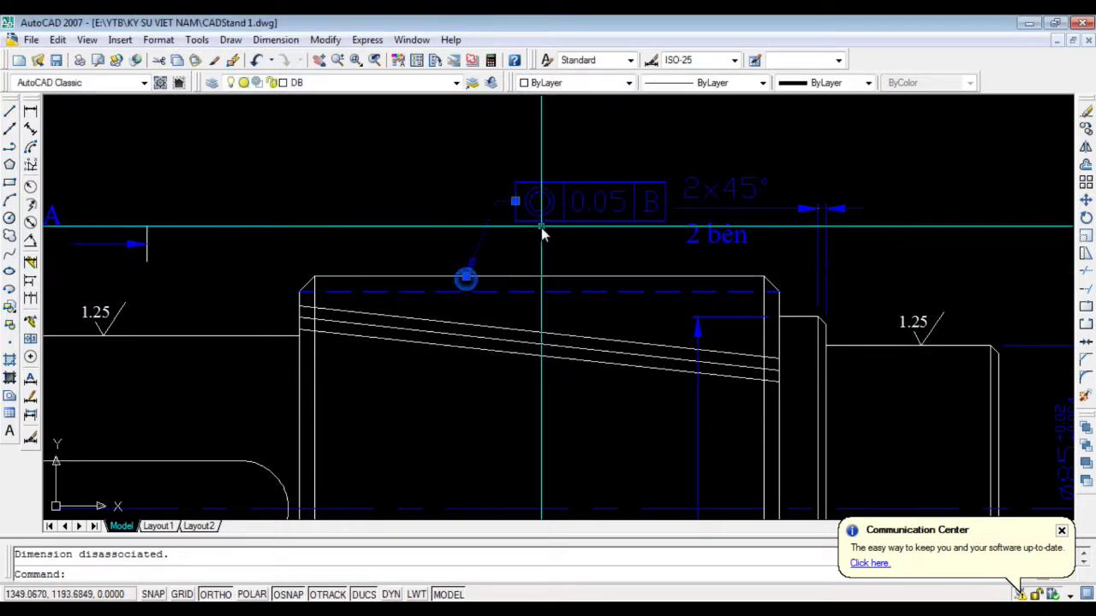
key("Escape")
left_click(548, 202)
left_click(514, 202)
key("Escape")
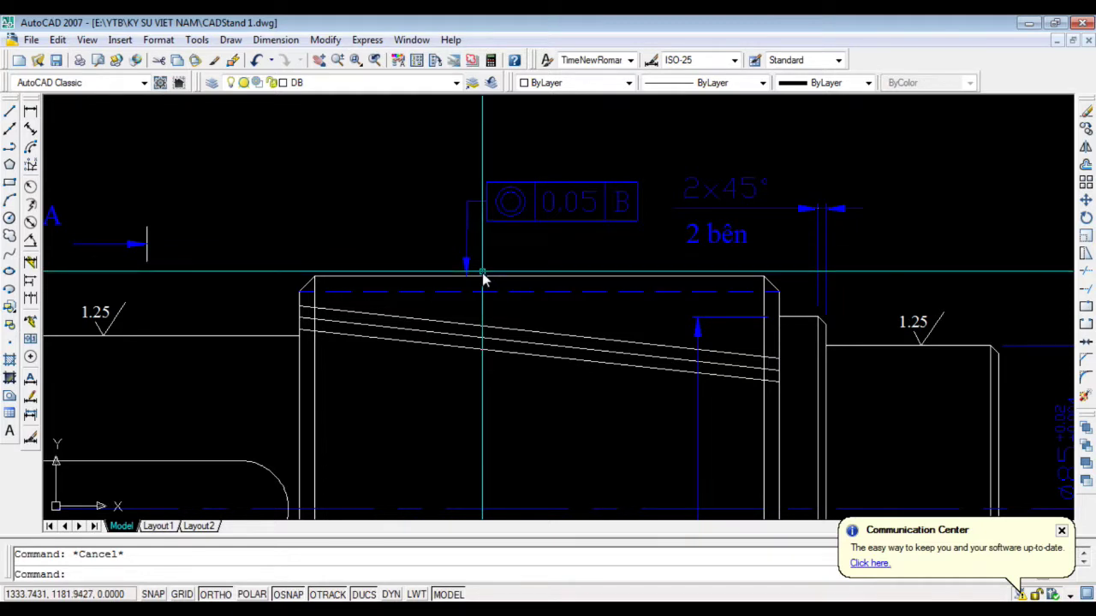
scroll(483, 279, "down", 4)
scroll(538, 305, "down", 1)
scroll(519, 286, "up", 5)
scroll(454, 269, "down", 5)
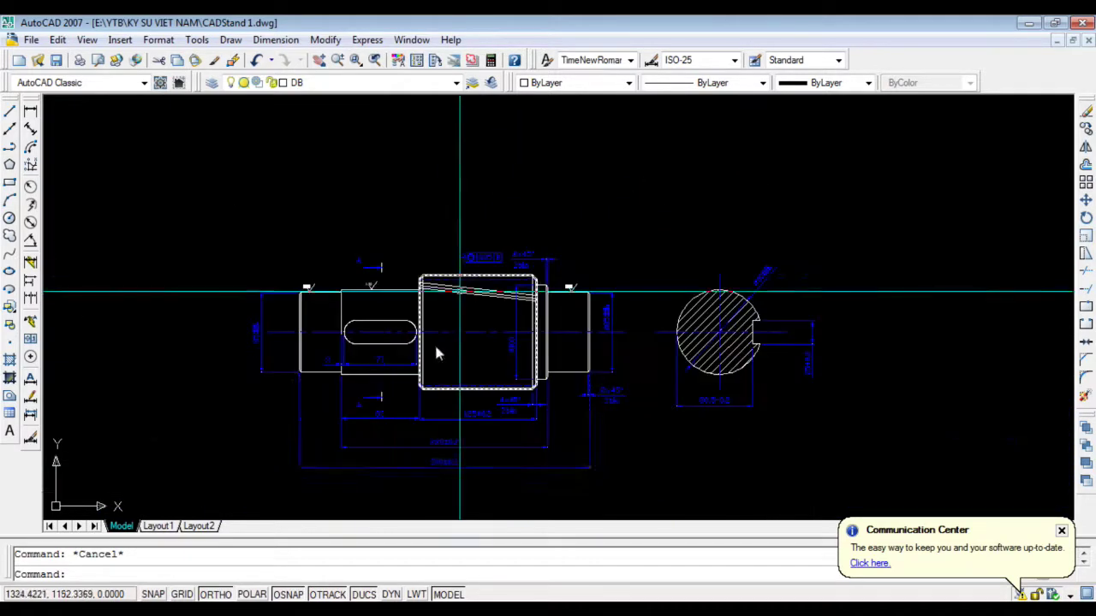
scroll(381, 473, "up", 1)
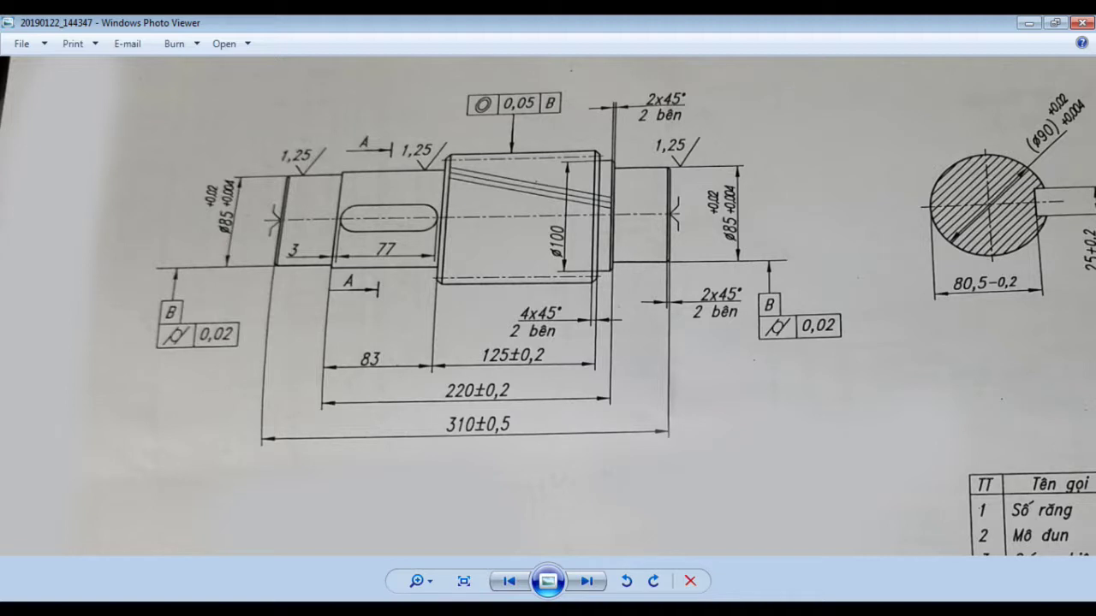
Set the QLEADER arrowhead to Datum triangle filled, cancelling the first leader attempt
scroll(238, 295, "up", 5)
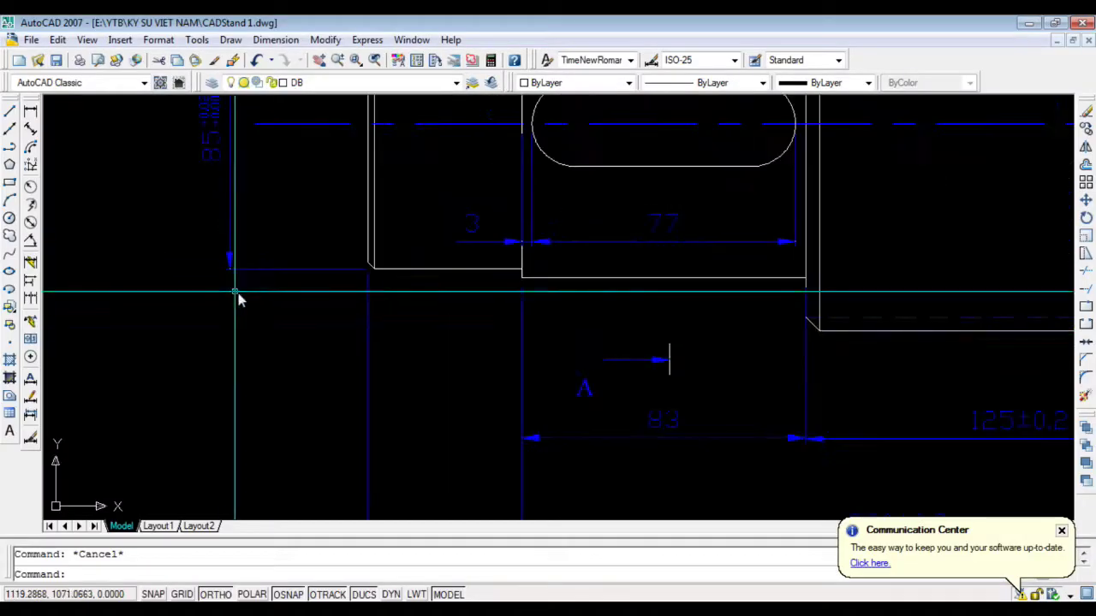
type("le")
key("Return")
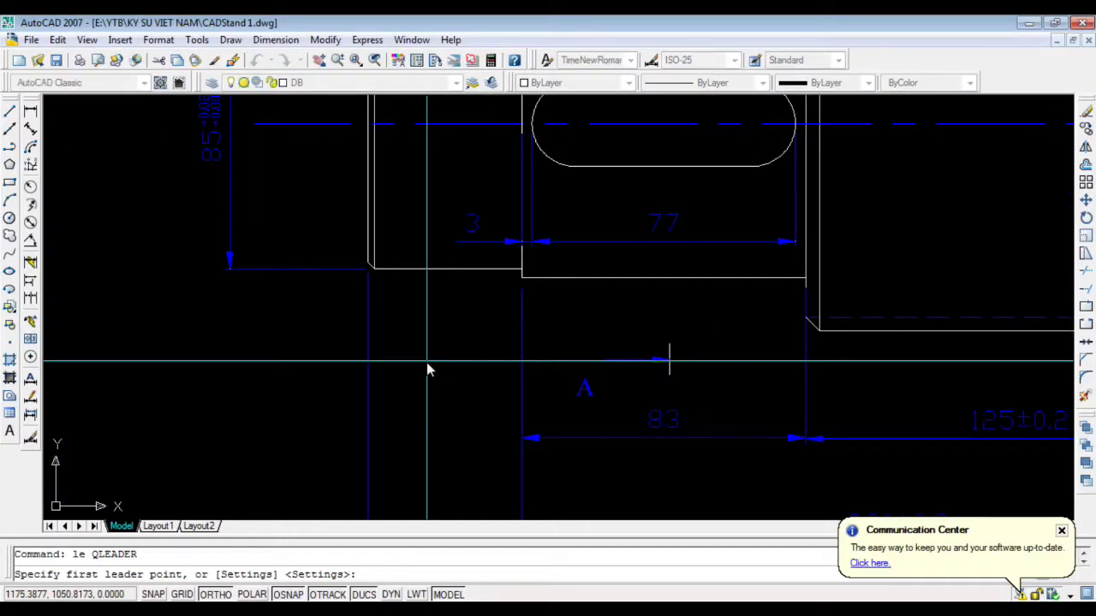
type("s")
key("Return")
left_click(635, 272)
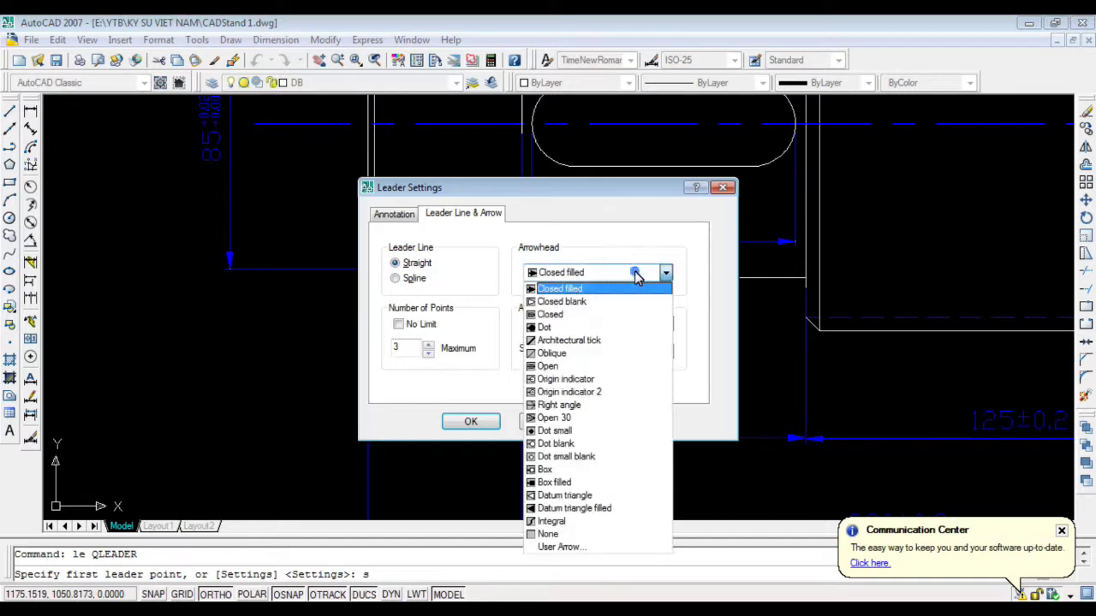
left_click(567, 510)
left_click(475, 421)
left_click(427, 269)
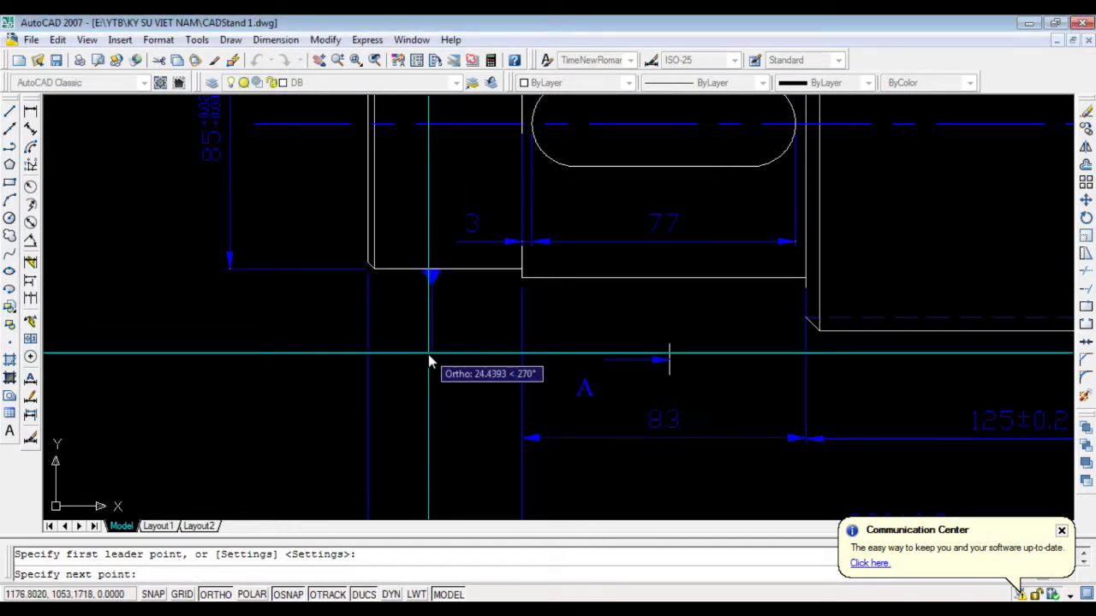
key("Escape")
Draw a leader down from the shaft's lower edge and label it as datum B
type("le")
key("Return")
left_click(433, 271)
left_click(440, 379)
key("Return")
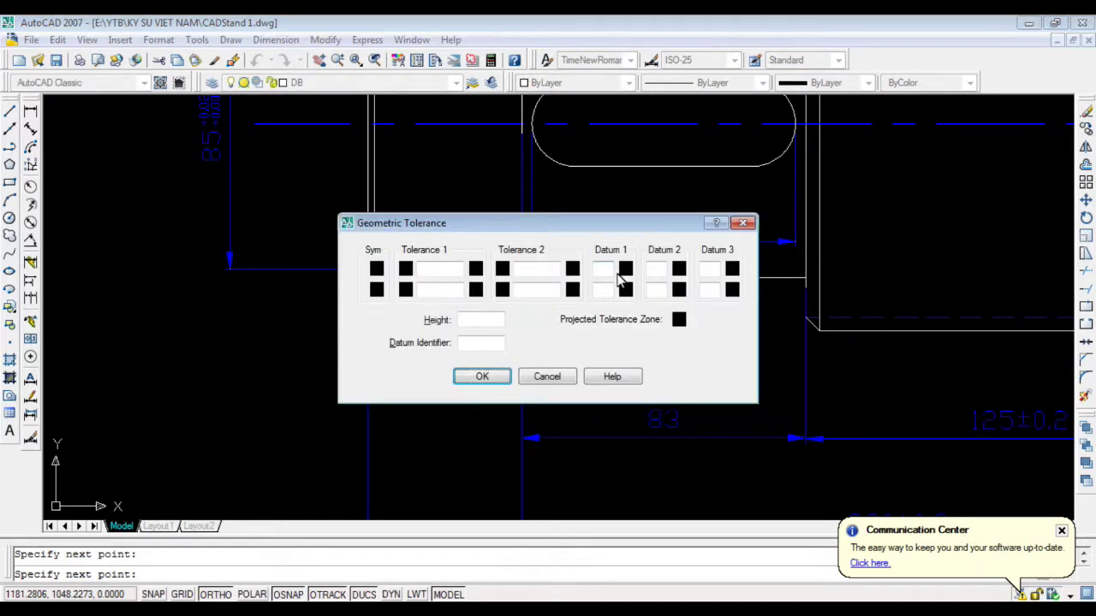
left_click(484, 376)
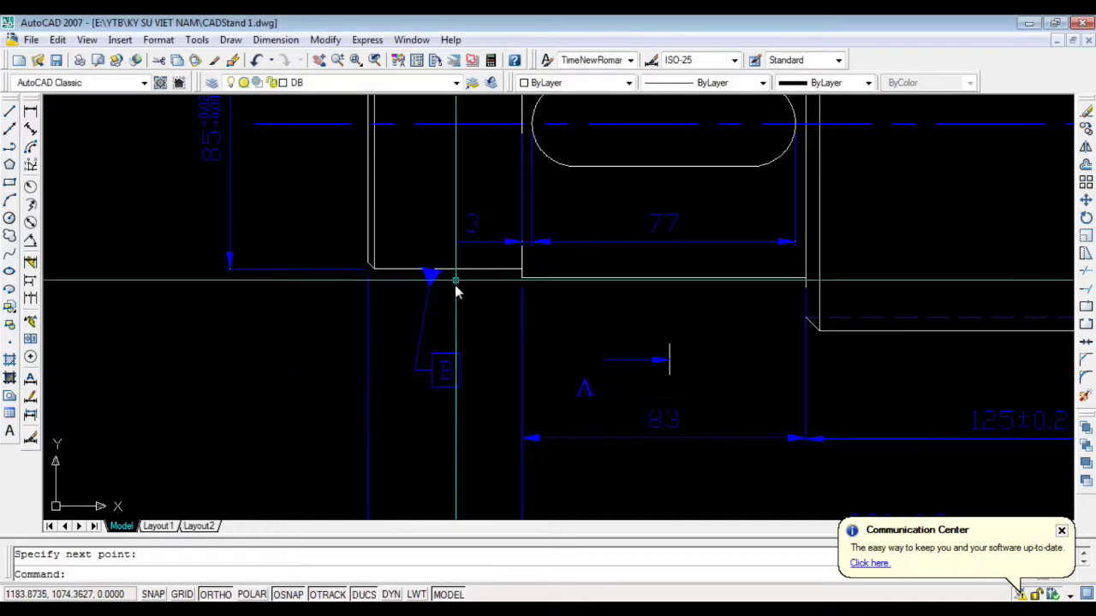
Inspect the datum leader and B frame grips and compare with the reference photo
left_click(431, 270)
key("Escape")
scroll(464, 384, "up", 2)
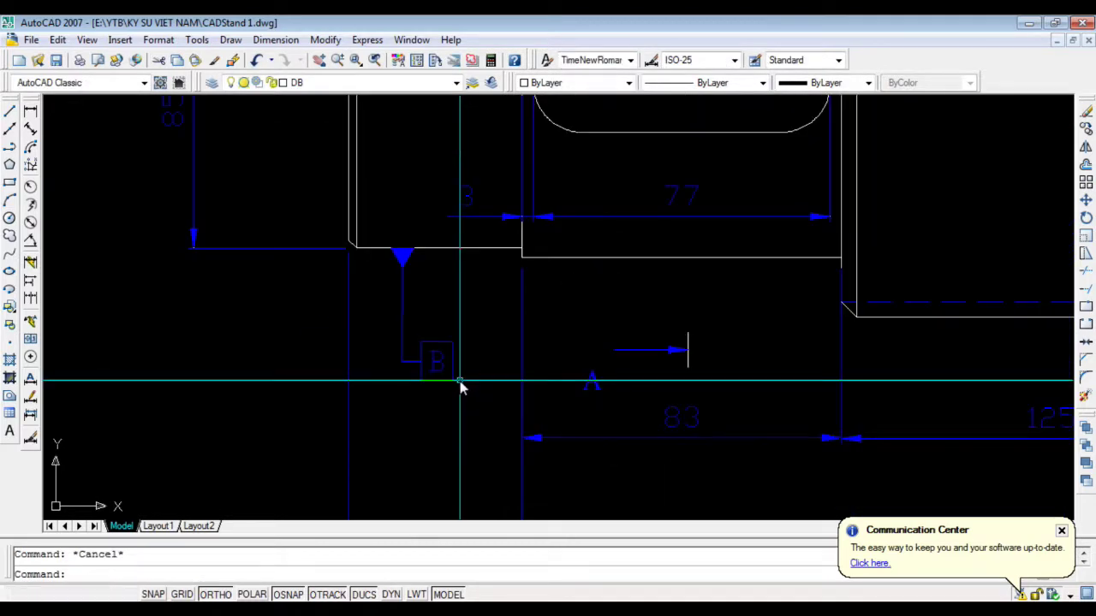
left_click(419, 361)
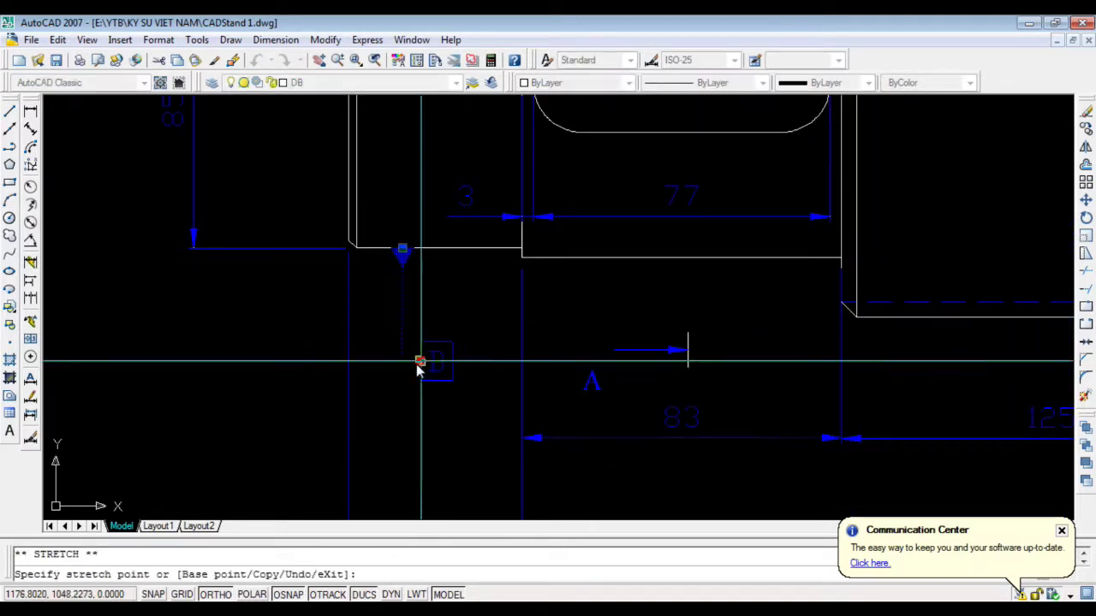
key("Escape")
scroll(365, 333, "down", 3)
left_click(365, 333)
key("Escape")
scroll(366, 341, "up", 3)
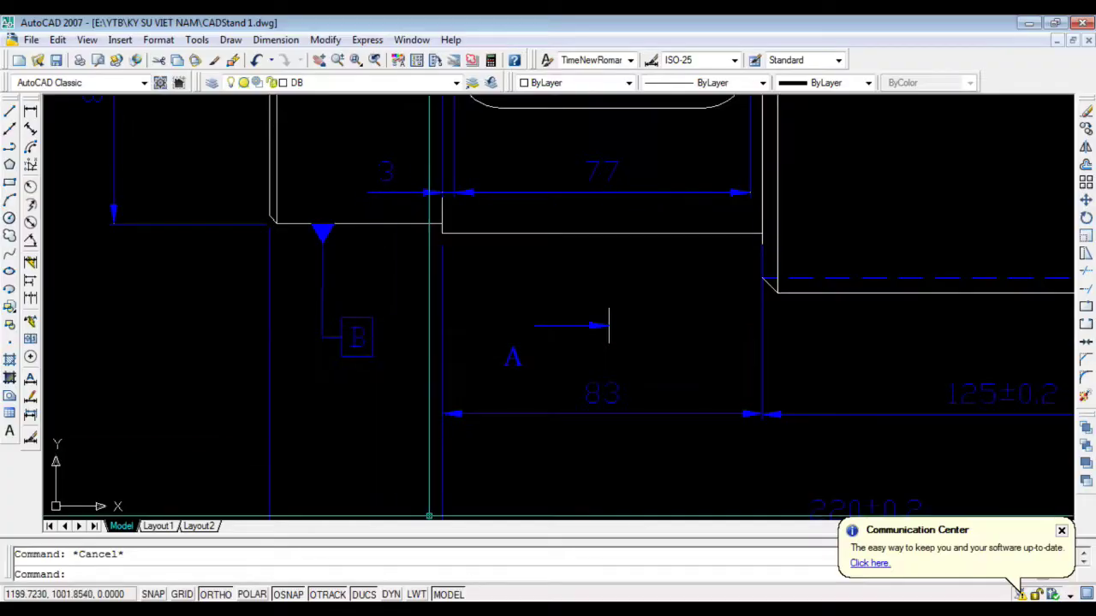
key("alt+Tab")
key("alt+Tab")
scroll(333, 394, "up", 2)
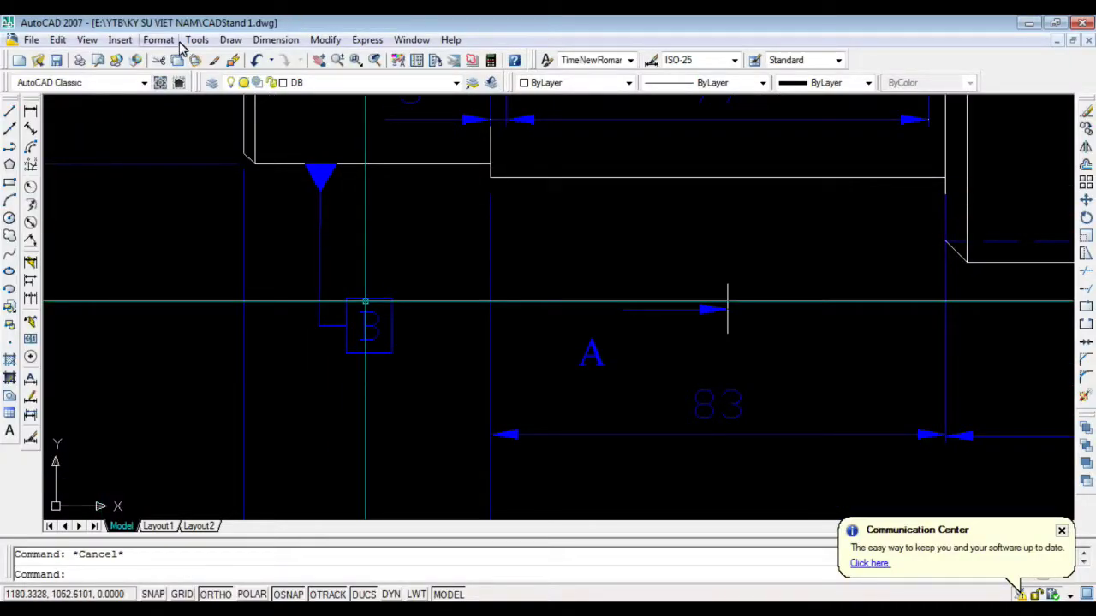
Create a 0.02 geometric tolerance frame with the cylindricity symbol below datum B
left_click(231, 40)
left_click(306, 289)
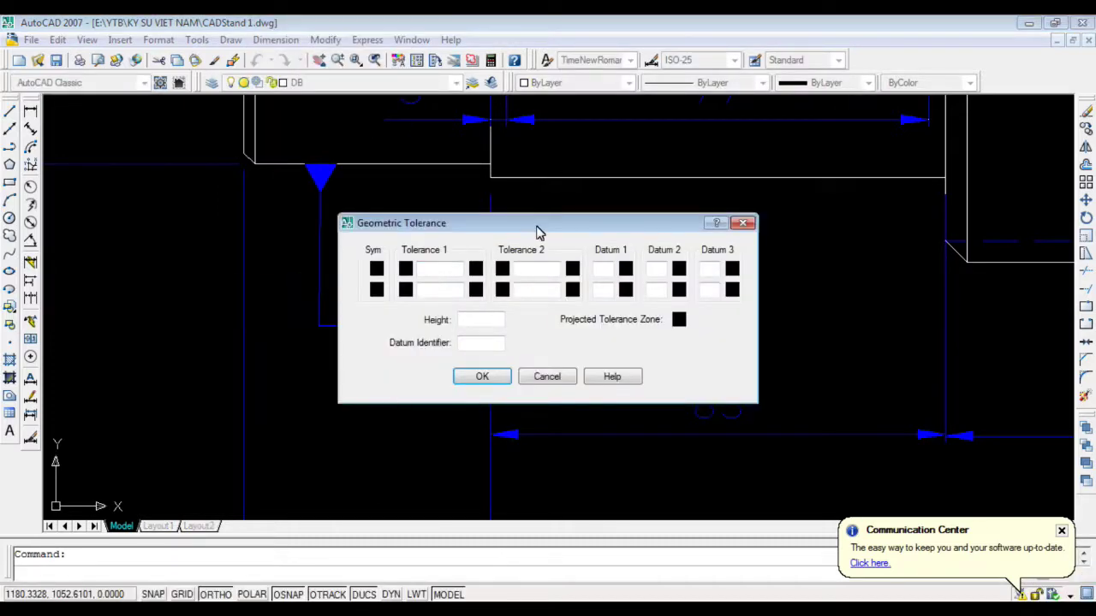
left_click_drag(537, 231, 651, 214)
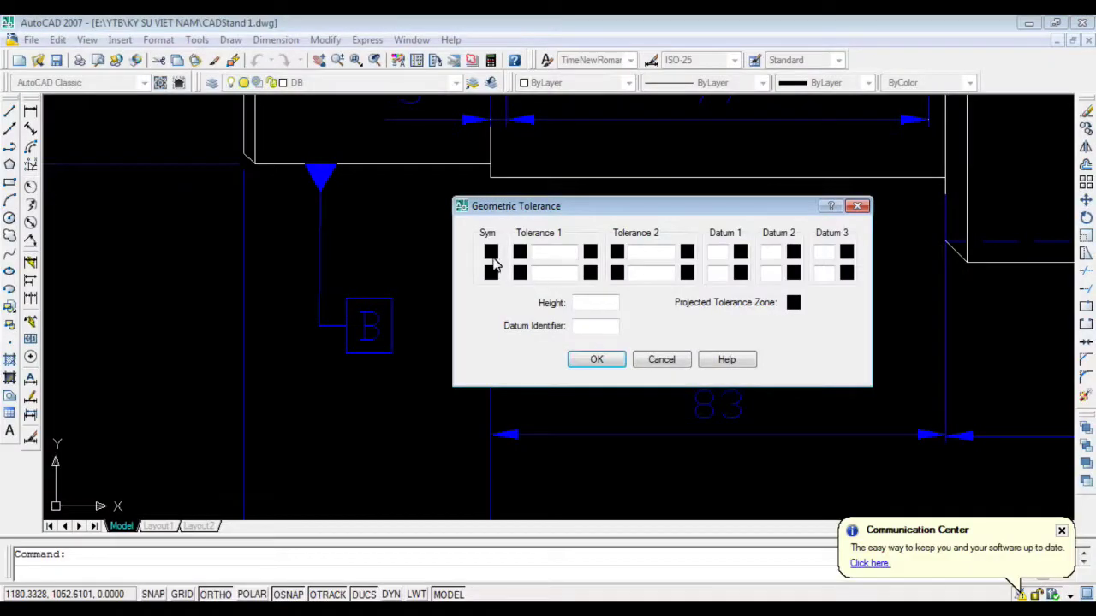
left_click(490, 250)
left_click(633, 298)
type("0.02")
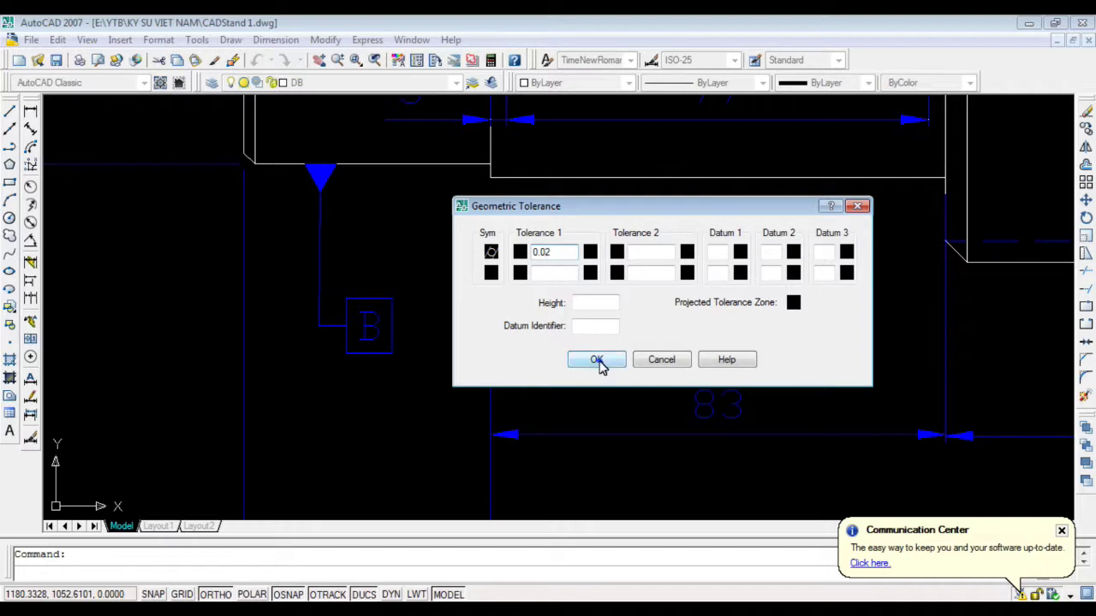
left_click(597, 360)
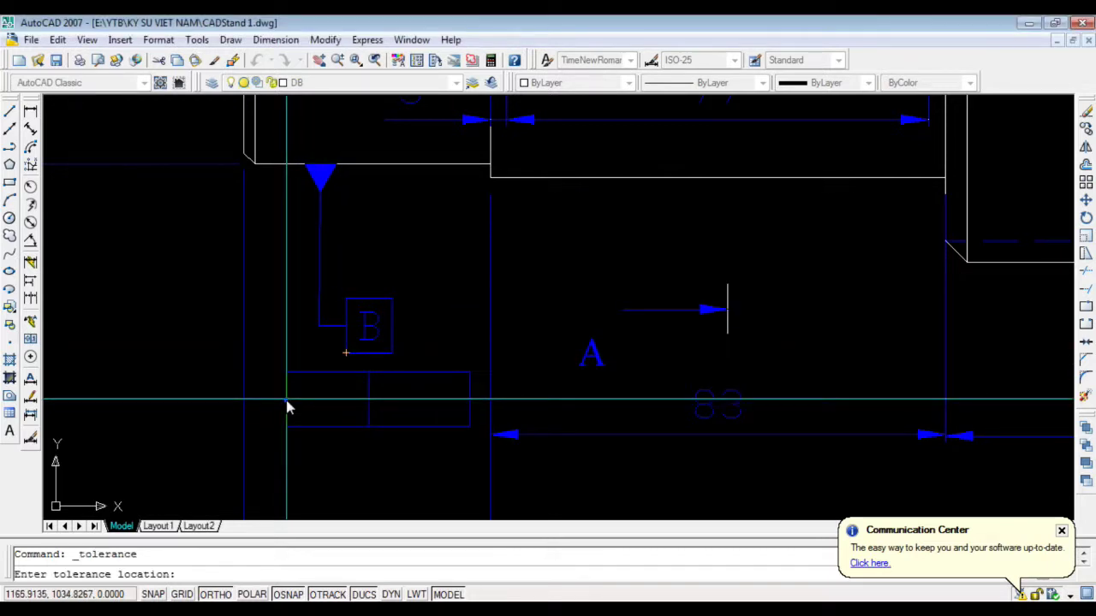
left_click(300, 374)
key("Escape")
Move the new tolerance frame up to sit just under datum B
left_click_drag(471, 411, 286, 381)
type("m")
key("Return")
left_click(286, 373)
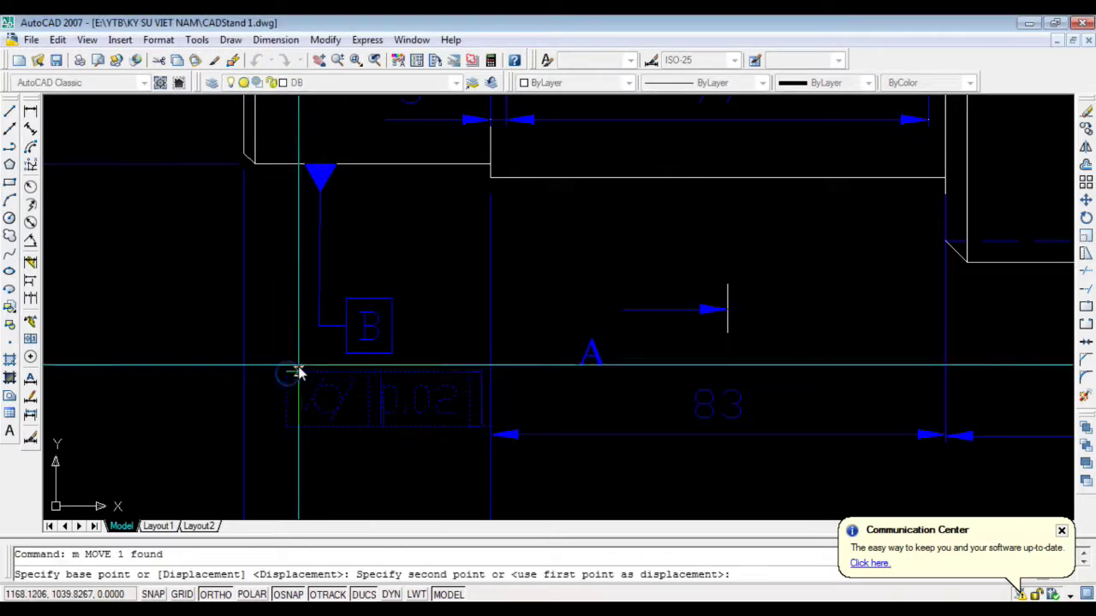
left_click(286, 354)
key("Escape")
Shift the B box onto the frame and make the datum leader vertical above it
left_click(368, 323)
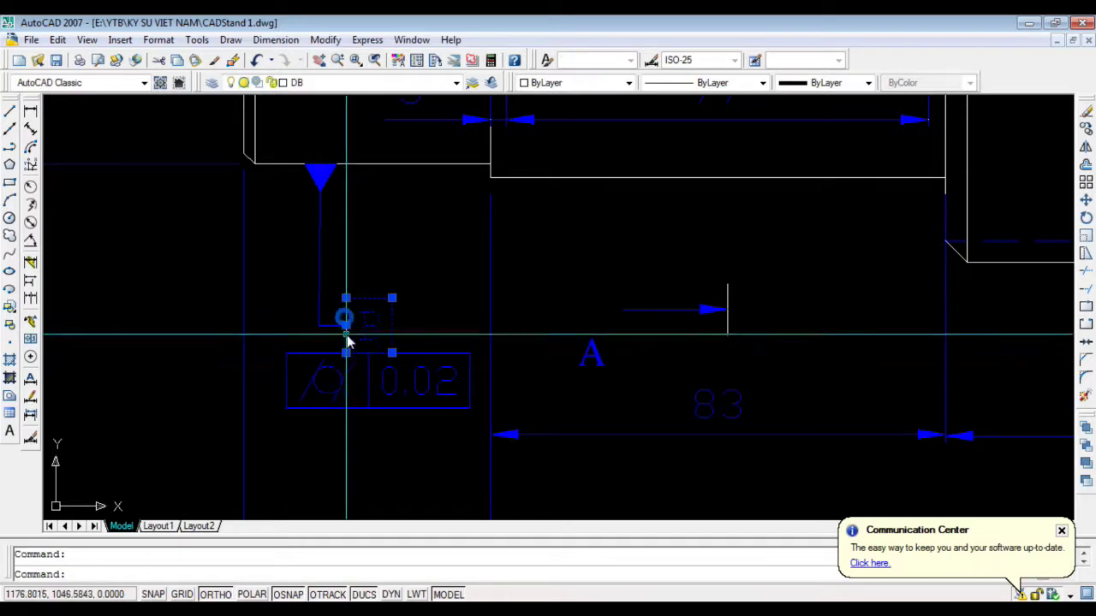
left_click(346, 352)
left_click(286, 353)
key("Escape")
left_click(335, 194)
left_click(320, 172)
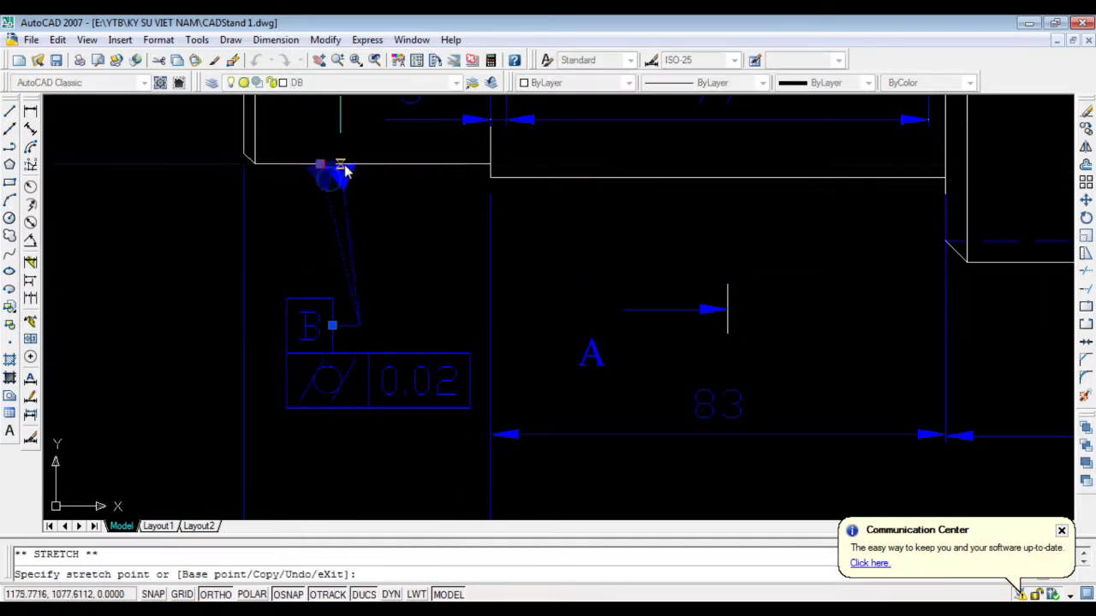
left_click(360, 163)
key("Escape")
Copy datum B and its tolerance frame to the shaft's right end
scroll(337, 310, "down", 1)
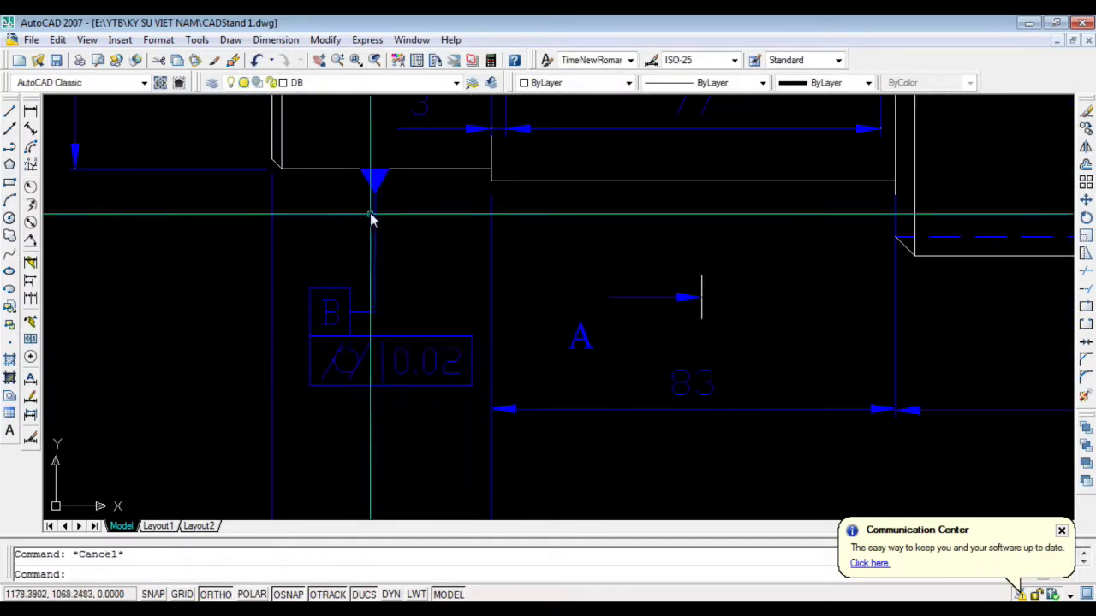
left_click(350, 239)
left_click(332, 361)
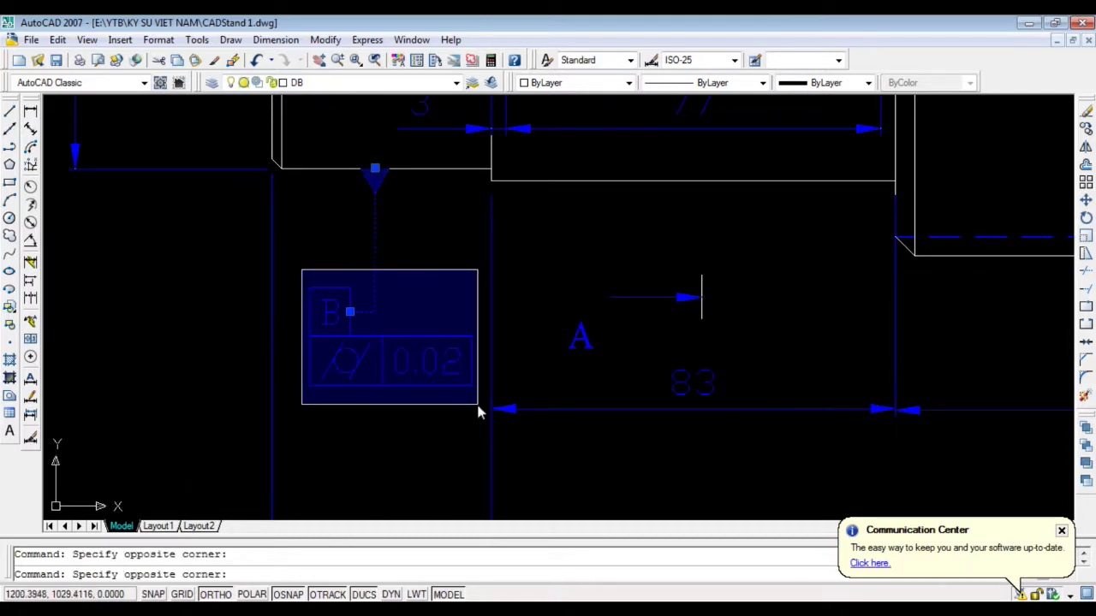
left_click(477, 411)
type("o")
key("Return")
left_click(377, 170)
scroll(390, 291, "down", 5)
scroll(391, 299, "up", 5)
key("F8")
left_click(626, 231)
key("Escape")
Zoom around the shaft and compare it against the reference photo
scroll(616, 428, "down", 2)
scroll(718, 456, "down", 2)
scroll(592, 396, "down", 1)
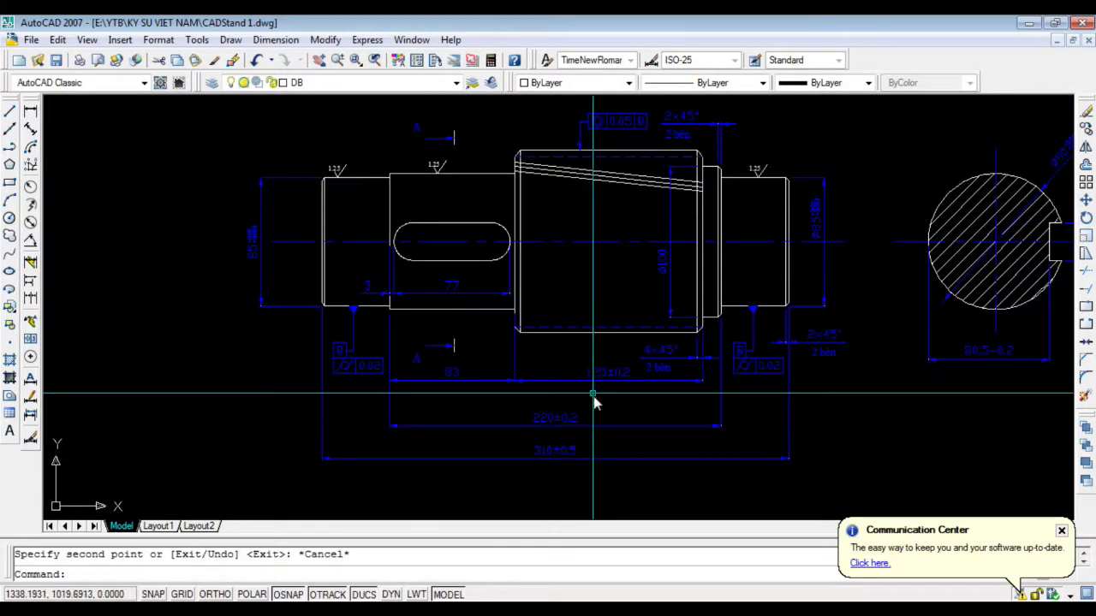
scroll(459, 411, "up", 1)
scroll(494, 488, "up", 1)
key("alt+Tab")
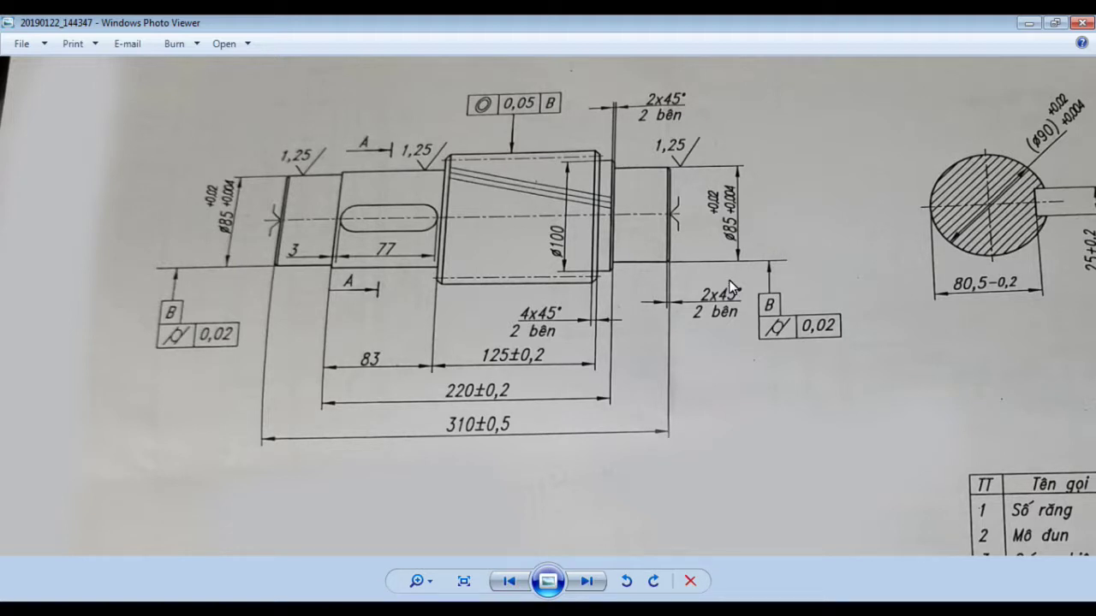
scroll(732, 286, "down", 1)
scroll(731, 282, "down", 1)
scroll(778, 299, "up", 1)
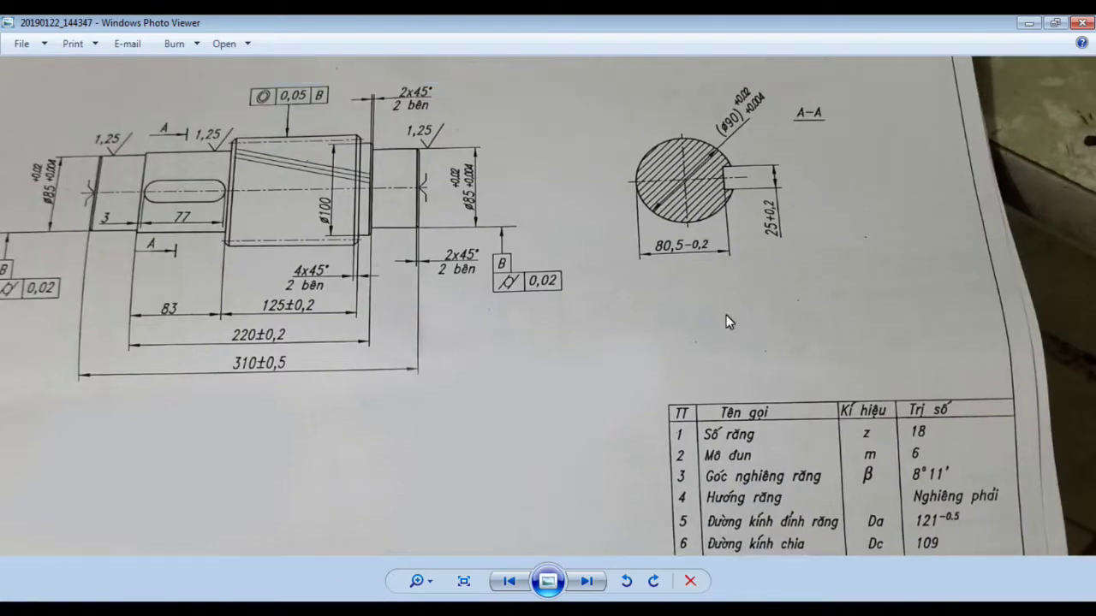
key("alt+Tab")
scroll(771, 351, "down", 2)
Copy the '2 ben' note to the right side and check it in the text editor
scroll(533, 227, "up", 3)
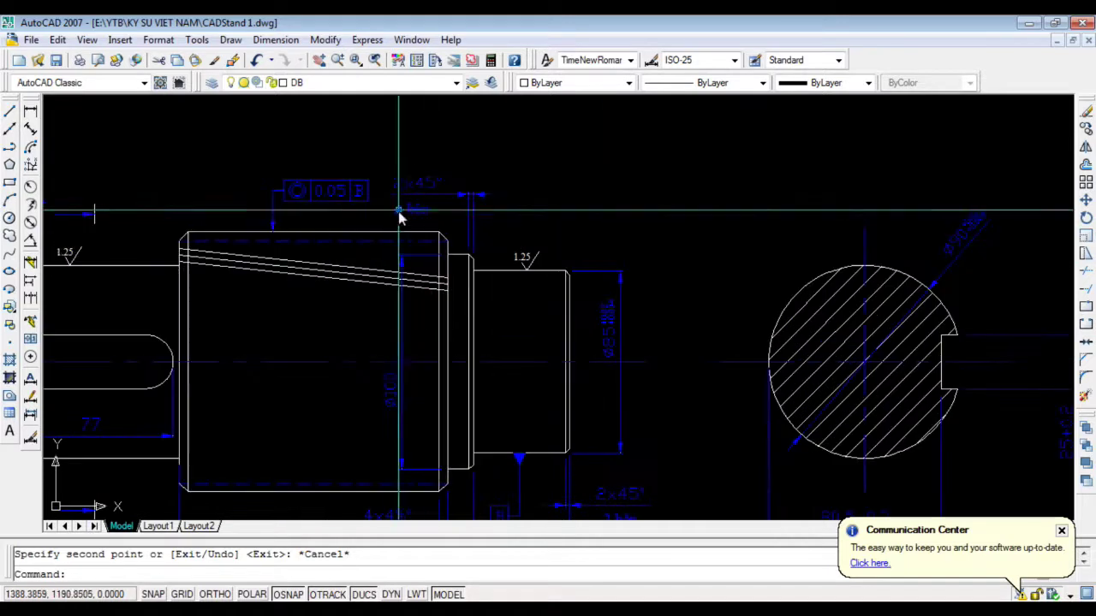
type("co")
key("Return")
left_click(398, 214)
left_click(846, 201)
key("Escape")
double_click(856, 197)
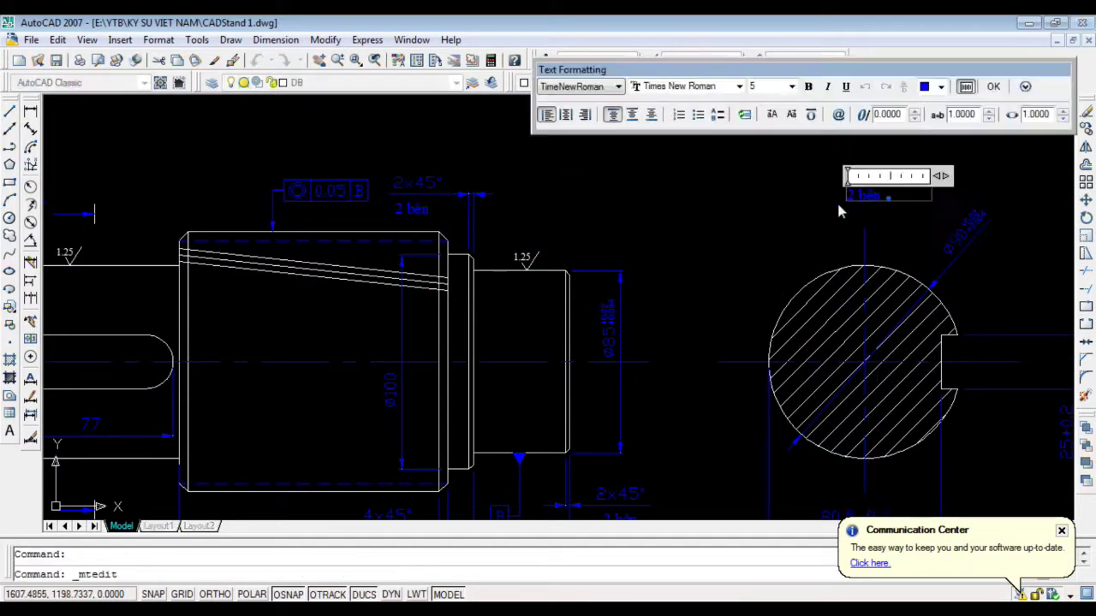
left_click(753, 225)
Save the drawing as CADStand 1.dwg
scroll(928, 221, "up", 2)
scroll(929, 223, "down", 3)
scroll(482, 384, "down", 1)
key("ctrl+s")
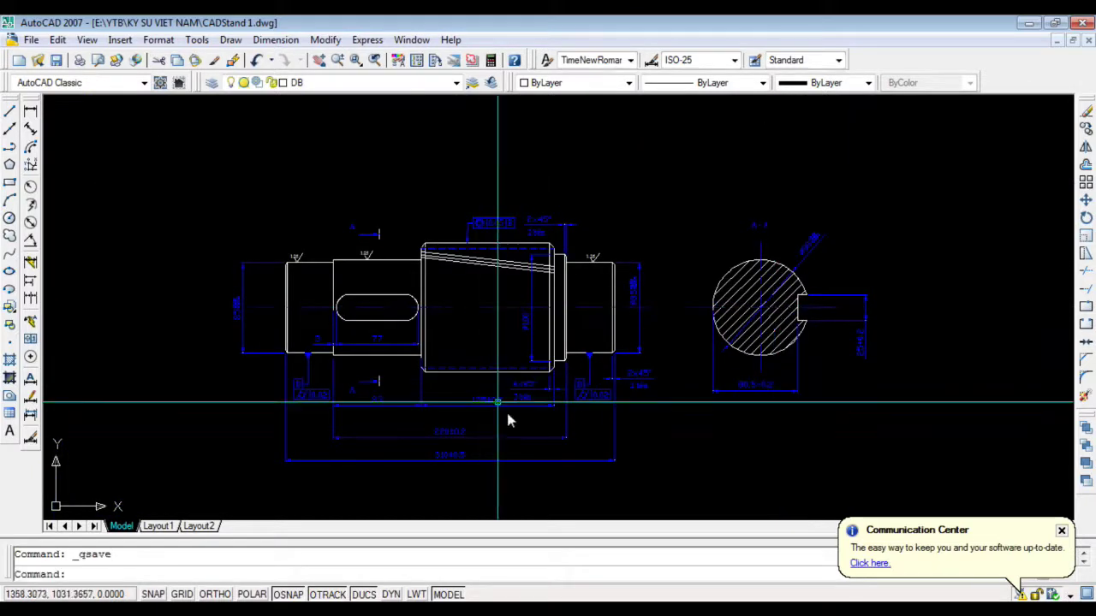
From Insert Table, create a new table style named EXAMPLE
scroll(608, 257, "down", 4)
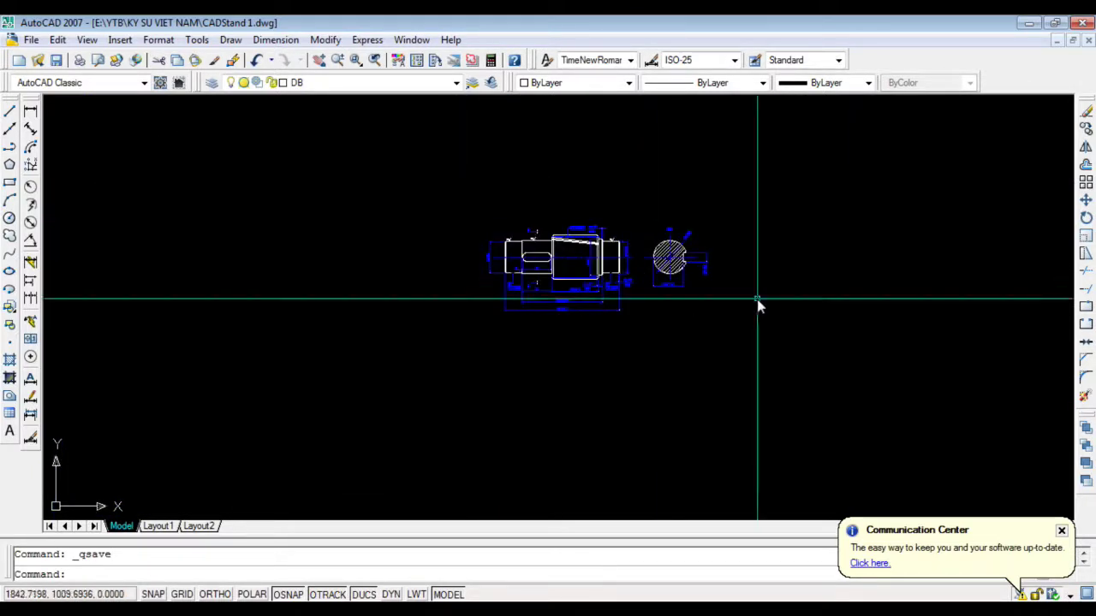
scroll(721, 293, "up", 2)
left_click(120, 40)
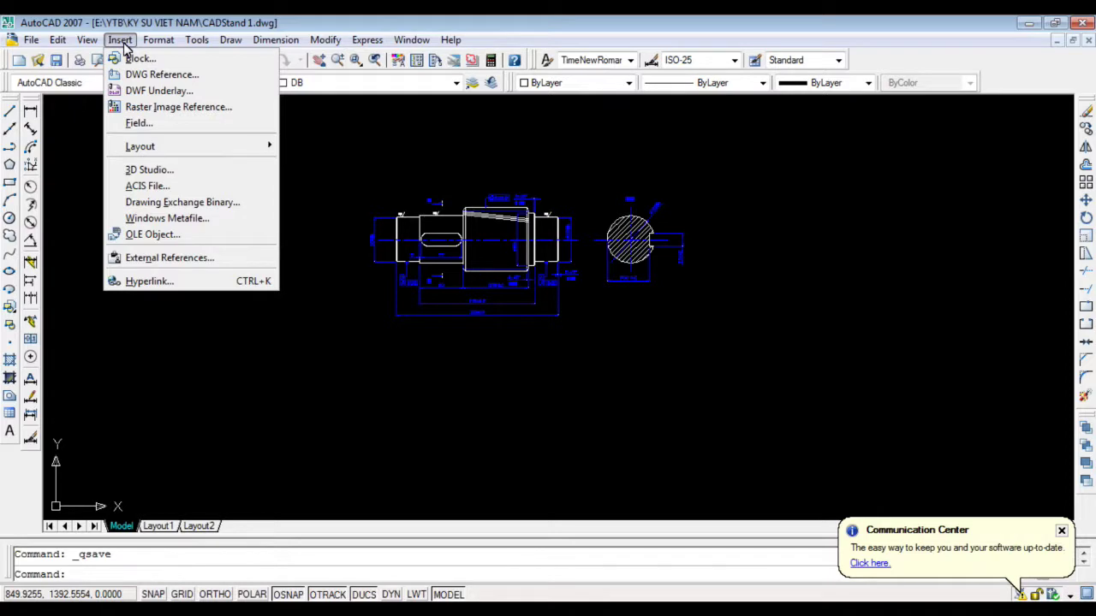
left_click(286, 347)
left_click(431, 236)
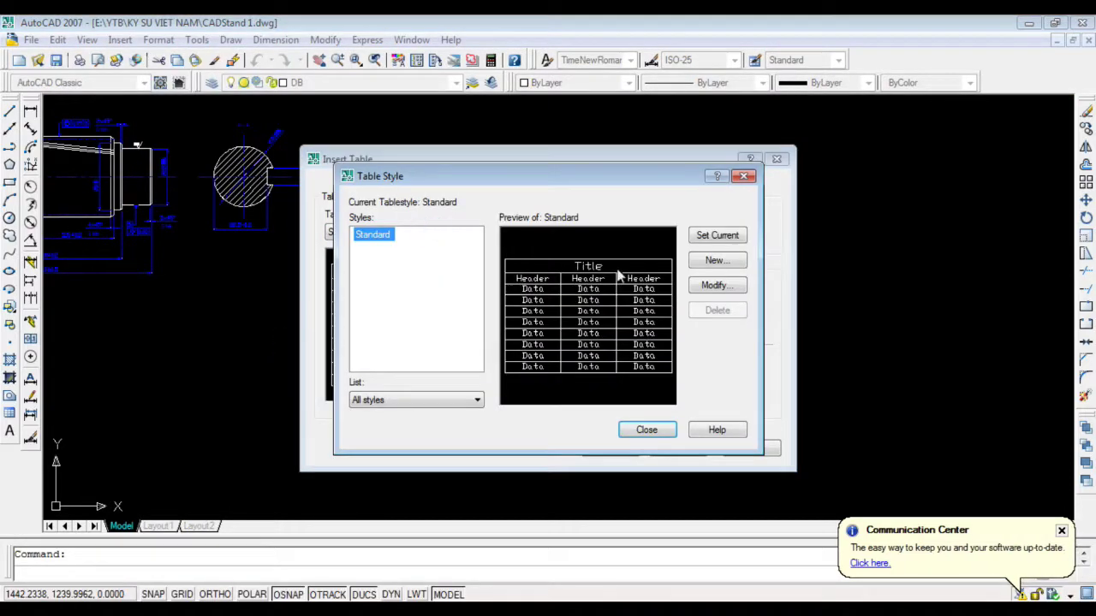
left_click(715, 285)
key("Escape")
left_click(715, 260)
type("EXAMPLE")
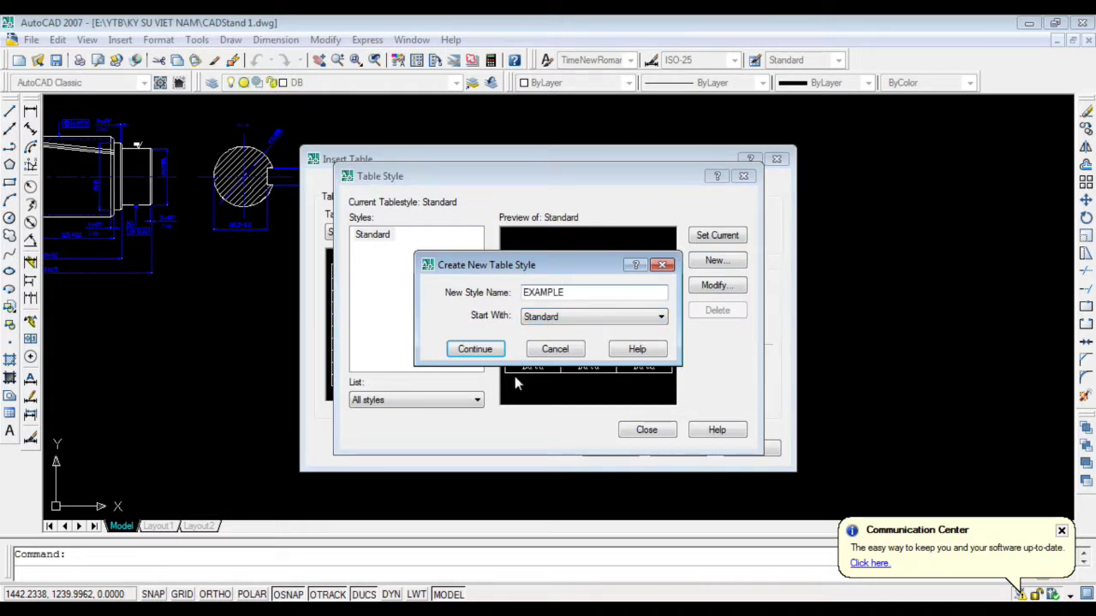
left_click(475, 349)
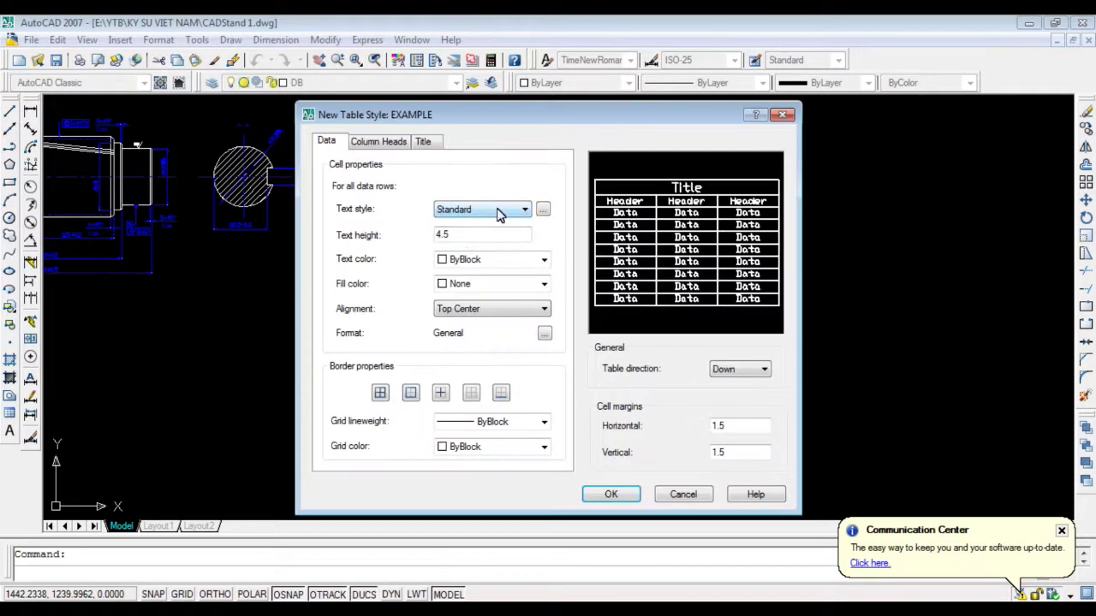
Give EXAMPLE TimeNewRoman text, height 10, Top Center data and no title row, then insert a 4-column table
left_click(486, 234)
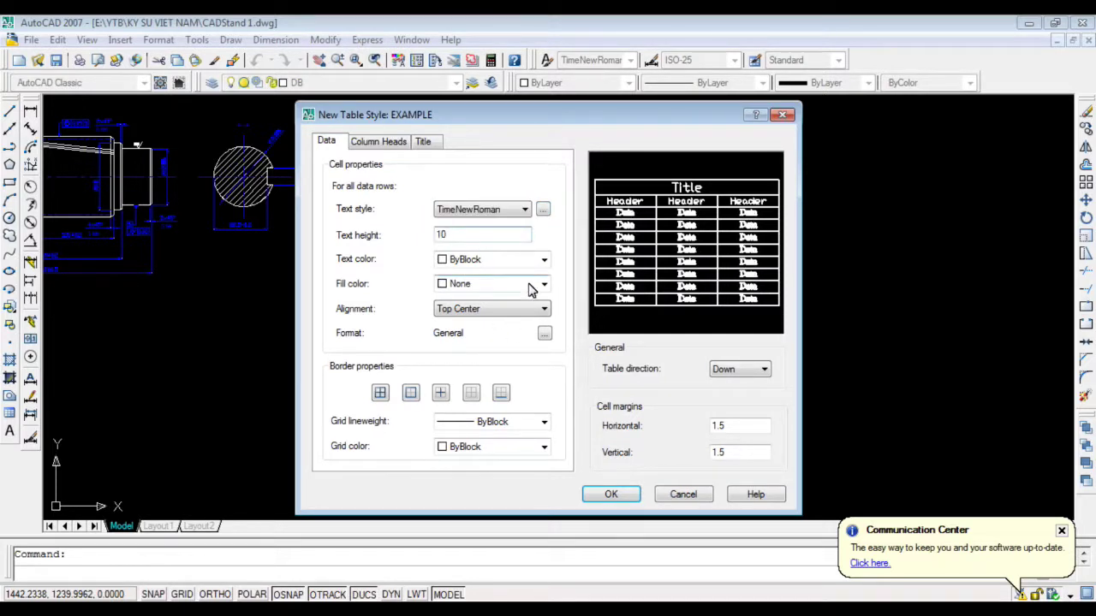
left_click(504, 317)
left_click(505, 315)
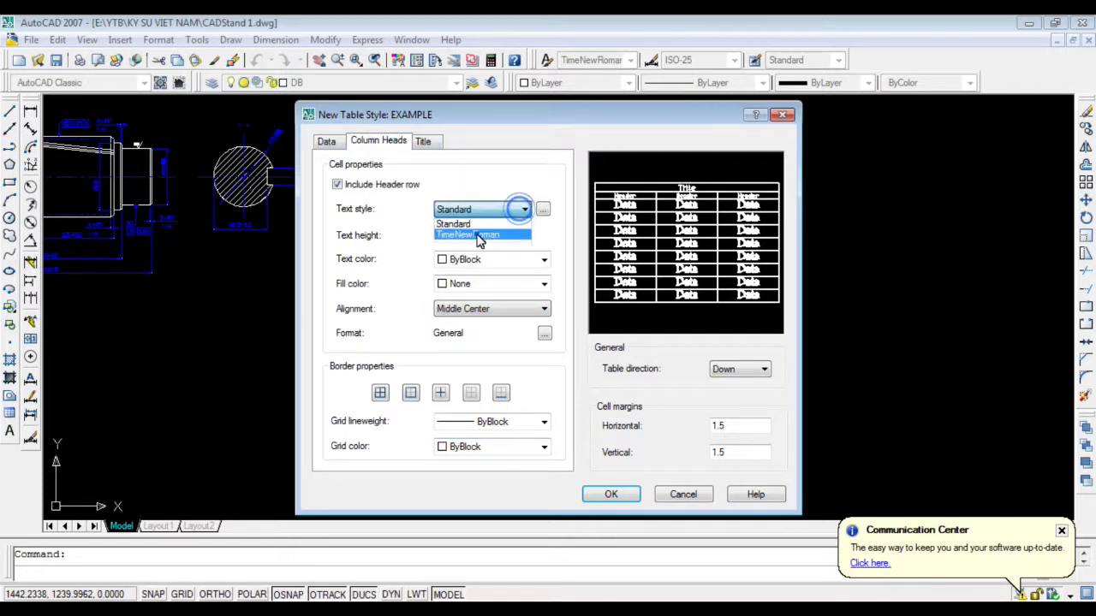
left_click(388, 186)
left_click(389, 189)
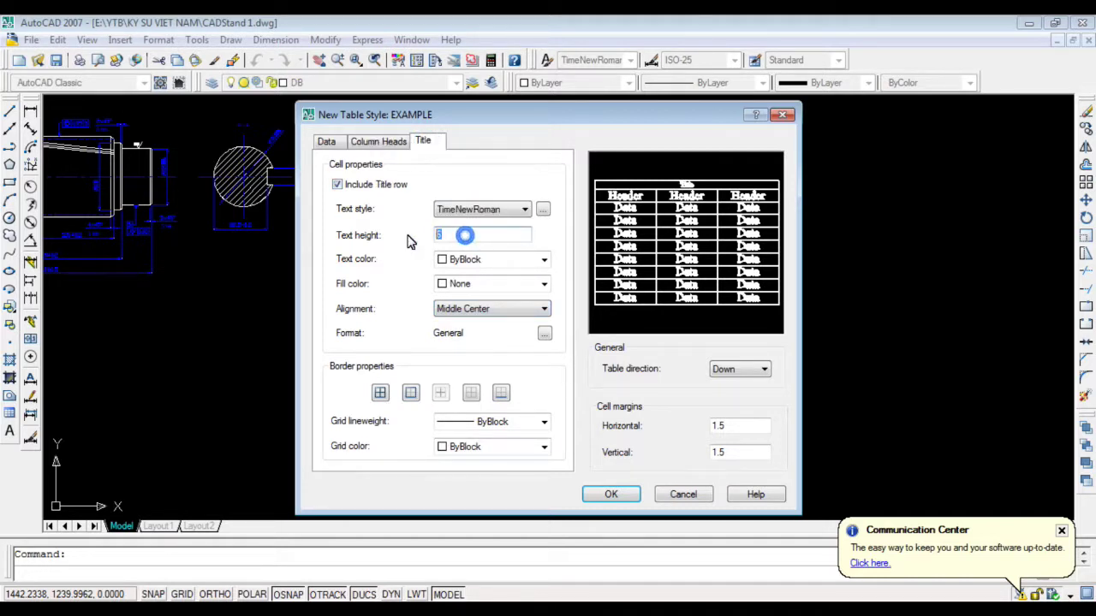
type("10")
left_click(353, 187)
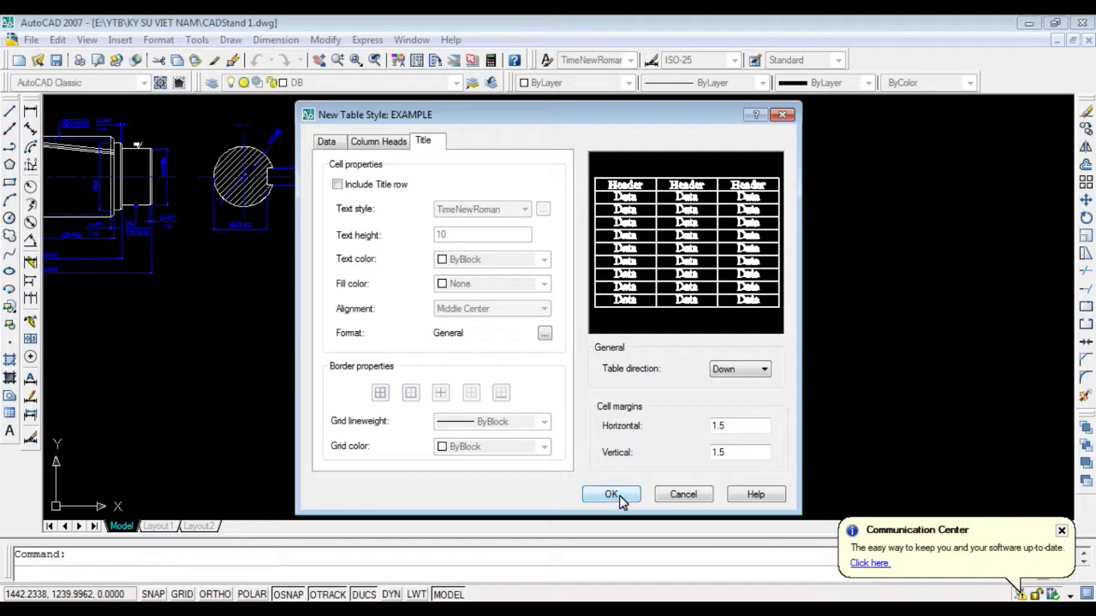
left_click(620, 499)
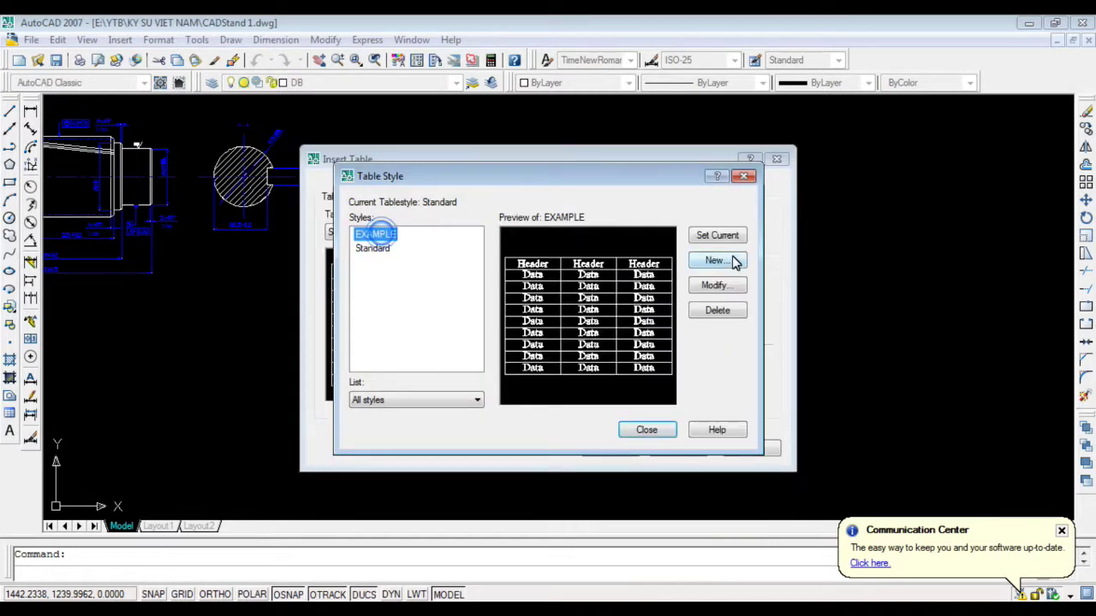
left_click(647, 430)
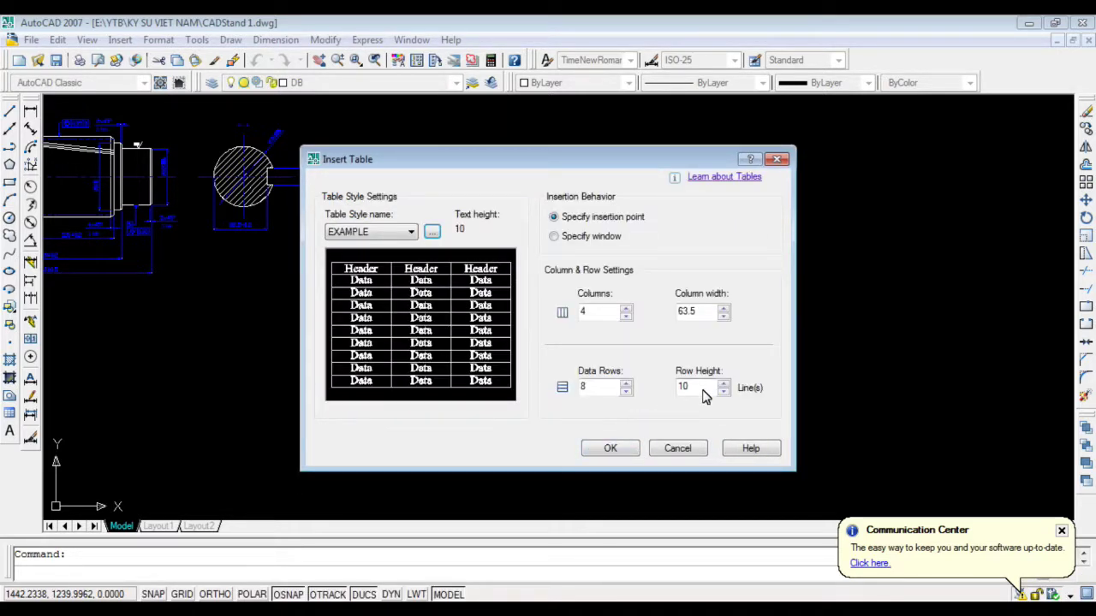
left_click(618, 451)
Place the table and fill its header row with TT, TÊN GỌI, KÝ HIỆU and TRỊ SỐ
left_click(464, 134)
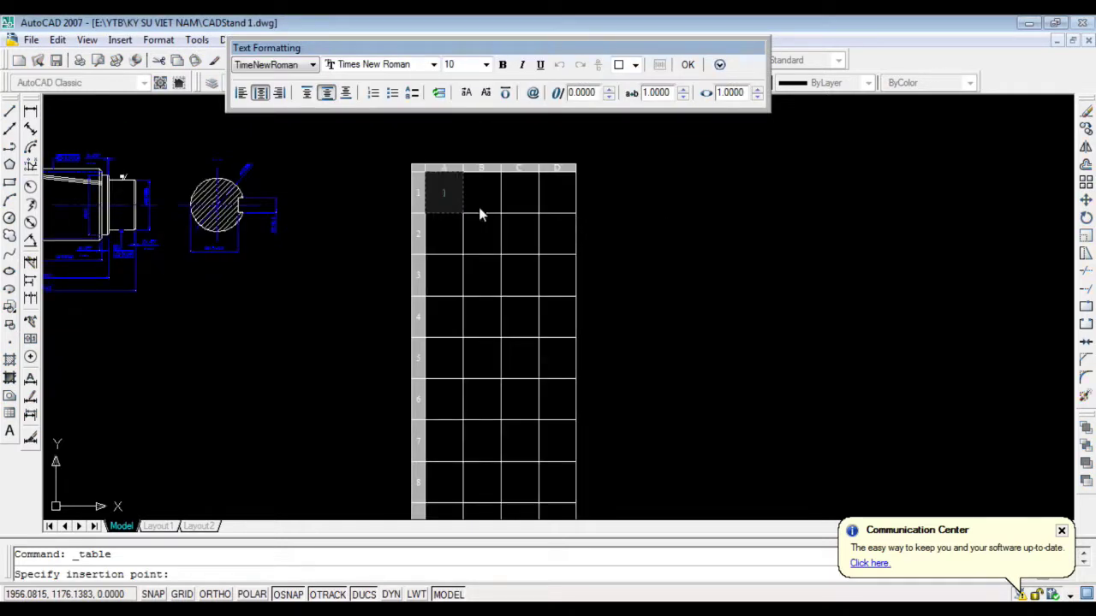
type("TT")
left_click(484, 206)
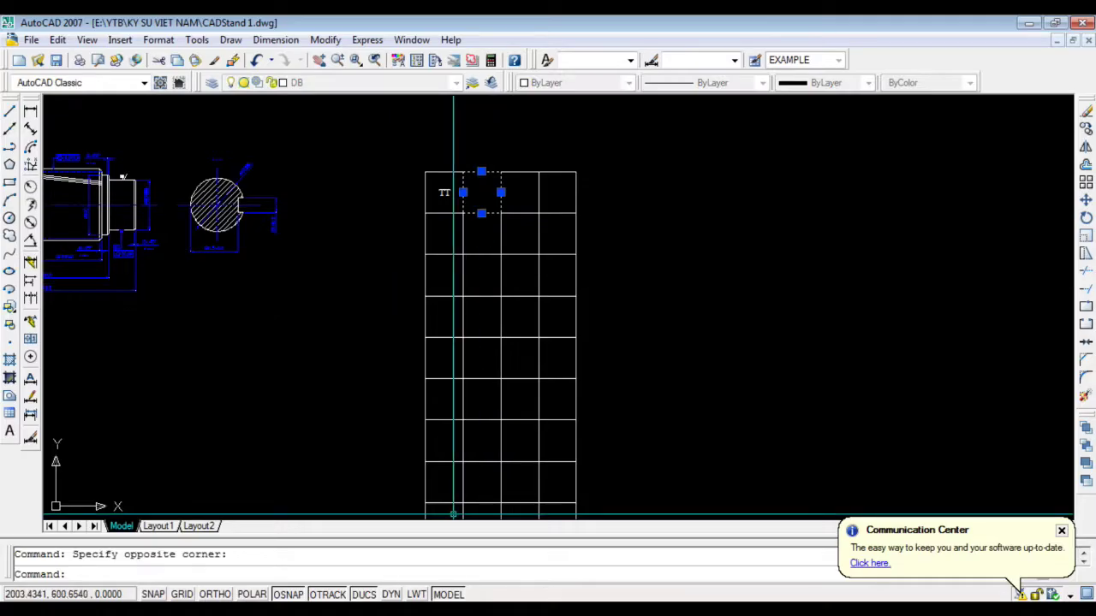
key("alt+Tab")
key("alt+Tab")
double_click(483, 198)
type("T")
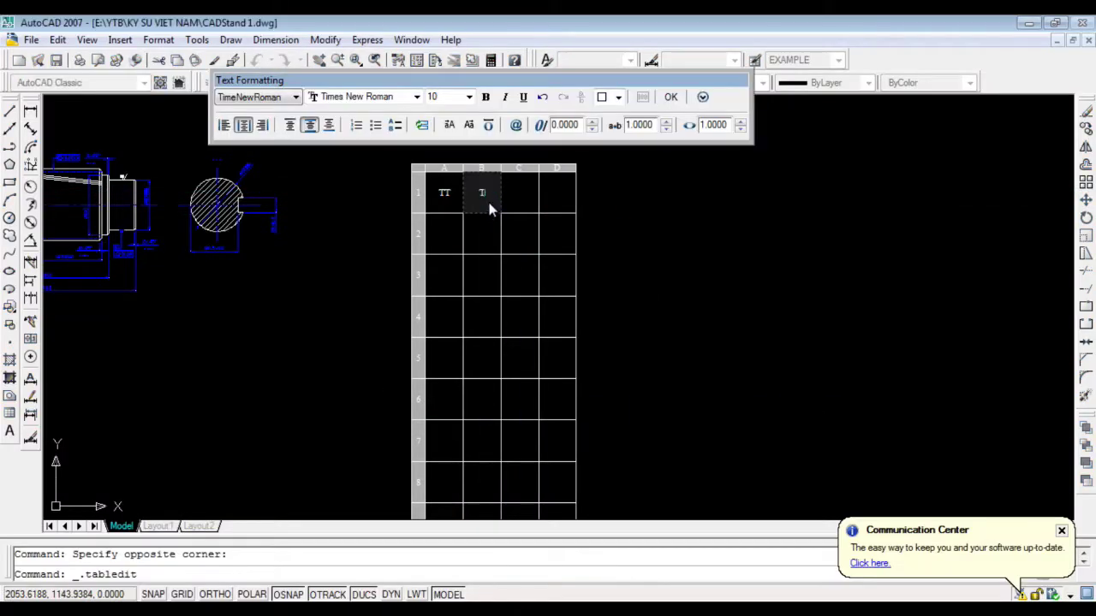
type("ÊN GỌI")
left_click(672, 97)
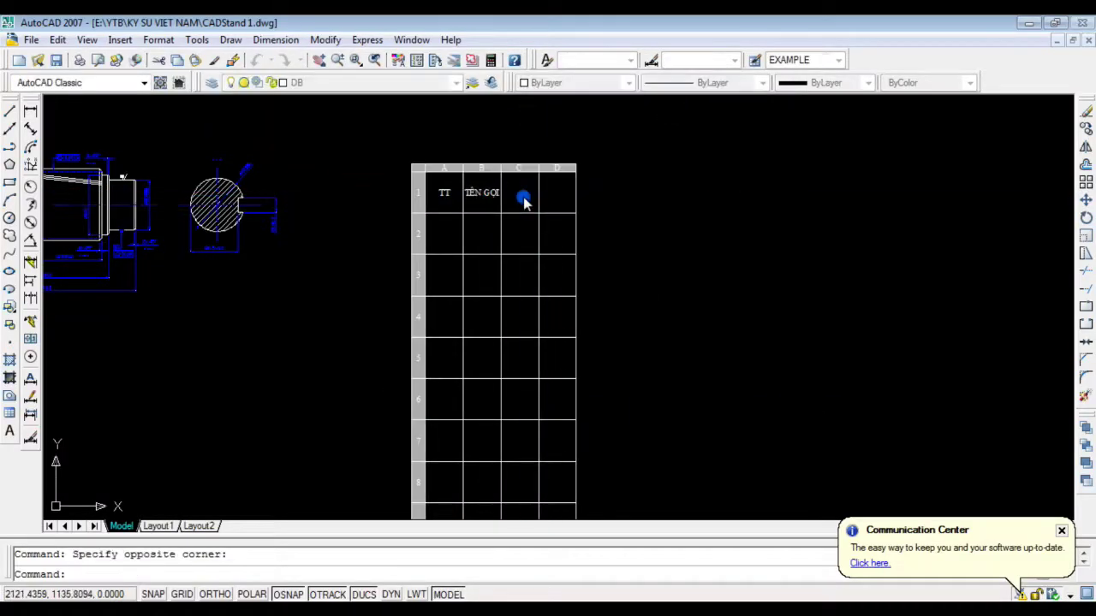
double_click(520, 195)
type("K")
double_click(562, 199)
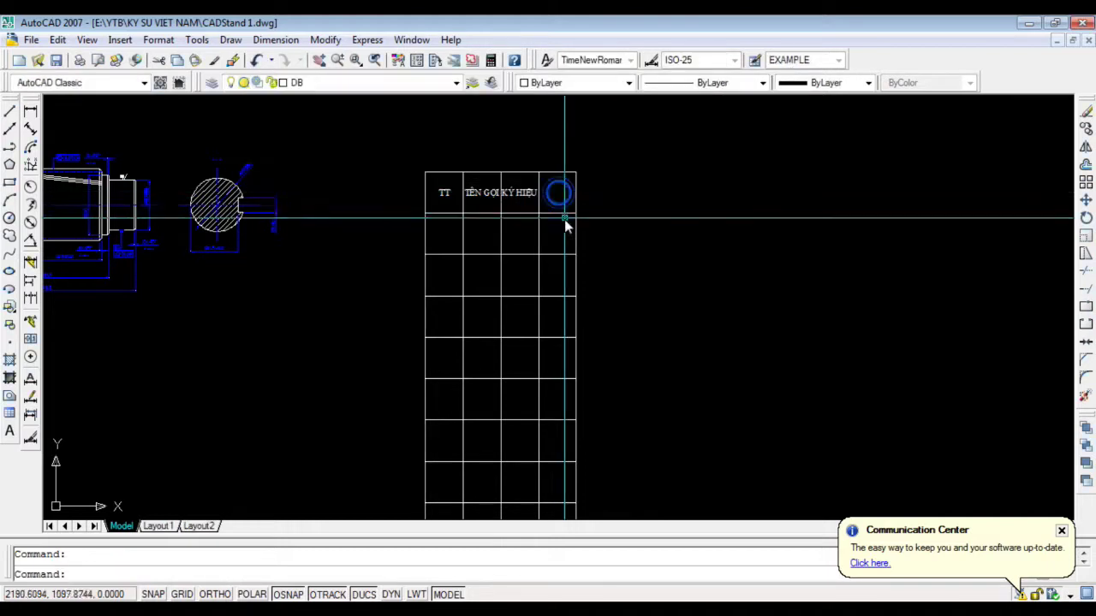
type("TRISỐ")
left_click(638, 218)
Widen the TÊN GỌI, KÝ HIỆU and TRỊ SỐ columns of the table
scroll(479, 183, "up", 3)
left_click(476, 243)
left_click(477, 240)
left_click(553, 240)
left_click(630, 240)
left_click(680, 240)
left_click(756, 240)
left_click(788, 239)
scroll(648, 306, "down", 2)
left_click(594, 237)
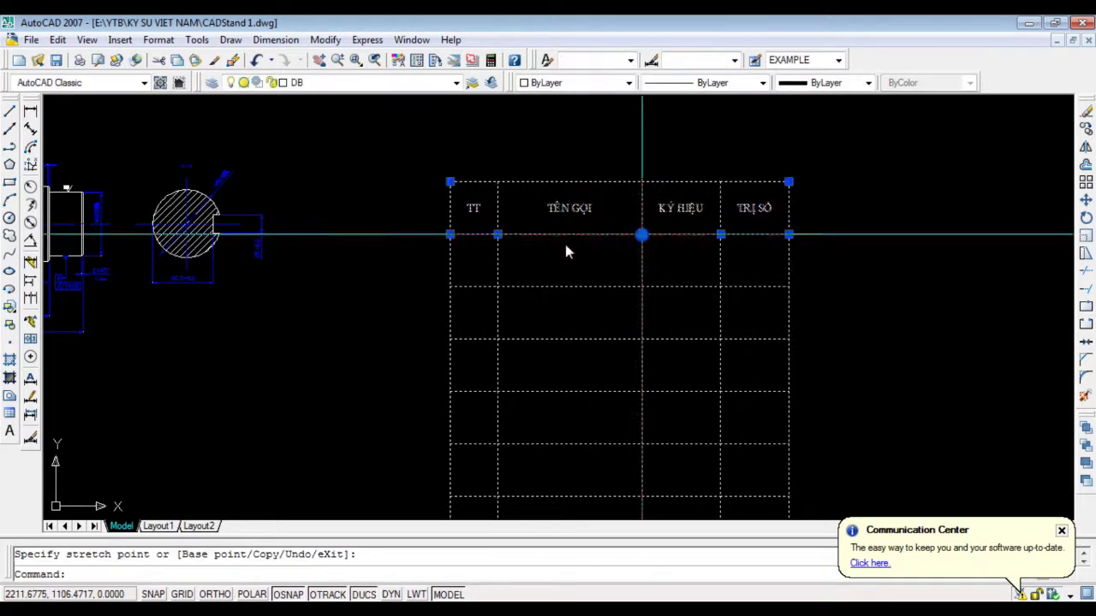
key("Escape")
Scale the whole table by 0.8 about its bottom-left corner
scroll(552, 247, "down", 1)
scroll(554, 246, "down", 1)
scroll(545, 295, "up", 1)
left_click(539, 287)
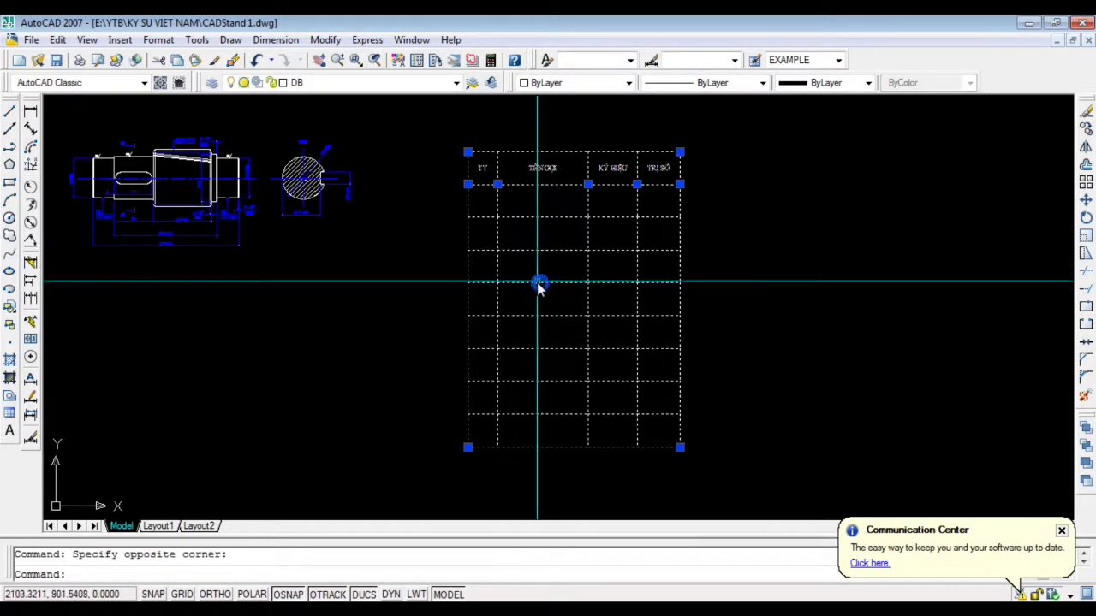
type("Sc")
key("Return")
left_click(467, 447)
key("Return")
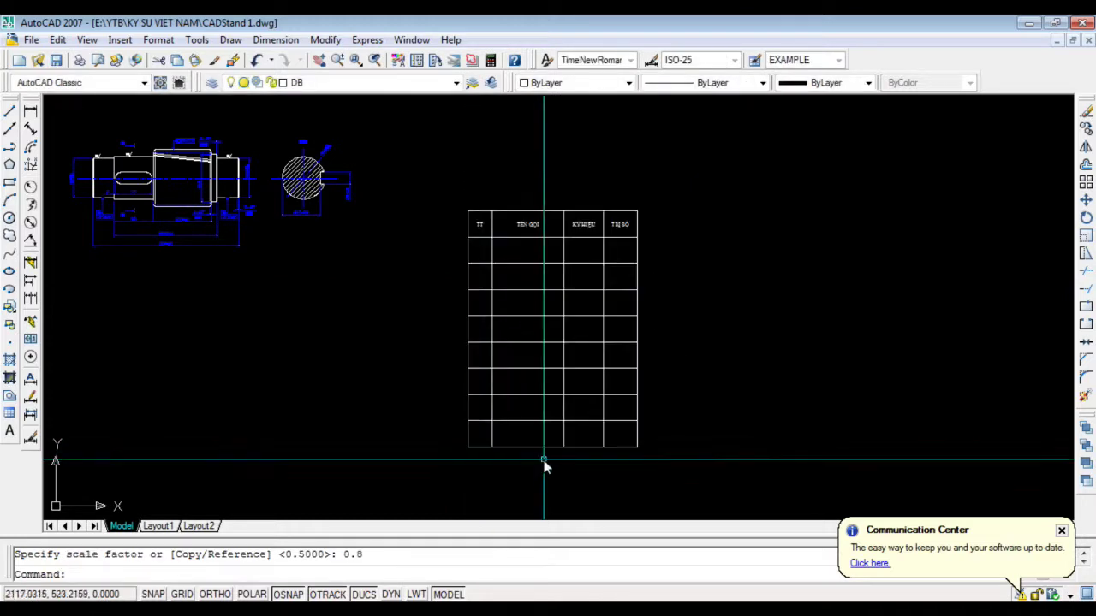
Edit the TT column's row numbers 1–3, checking against the reference photo
scroll(548, 360, "down", 1)
key("alt+Tab")
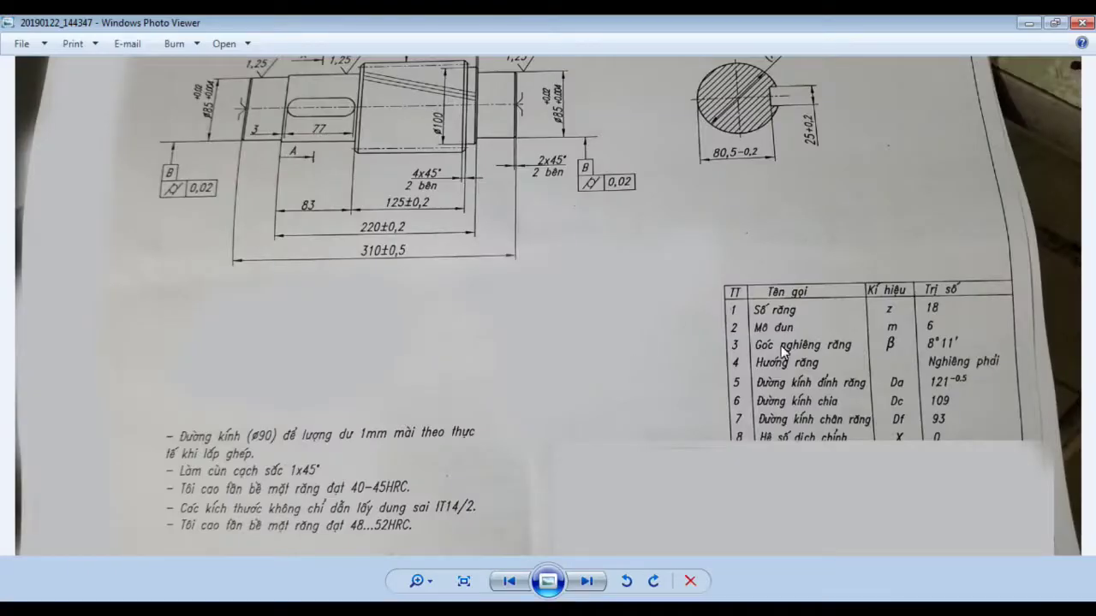
key("alt+Tab")
scroll(548, 326, "up", 3)
left_click_drag(458, 246, 482, 271)
double_click(479, 317)
double_click(473, 343)
key("Escape")
Set the TT column cells to Middle Center alignment
left_click(480, 256)
right_click(481, 262)
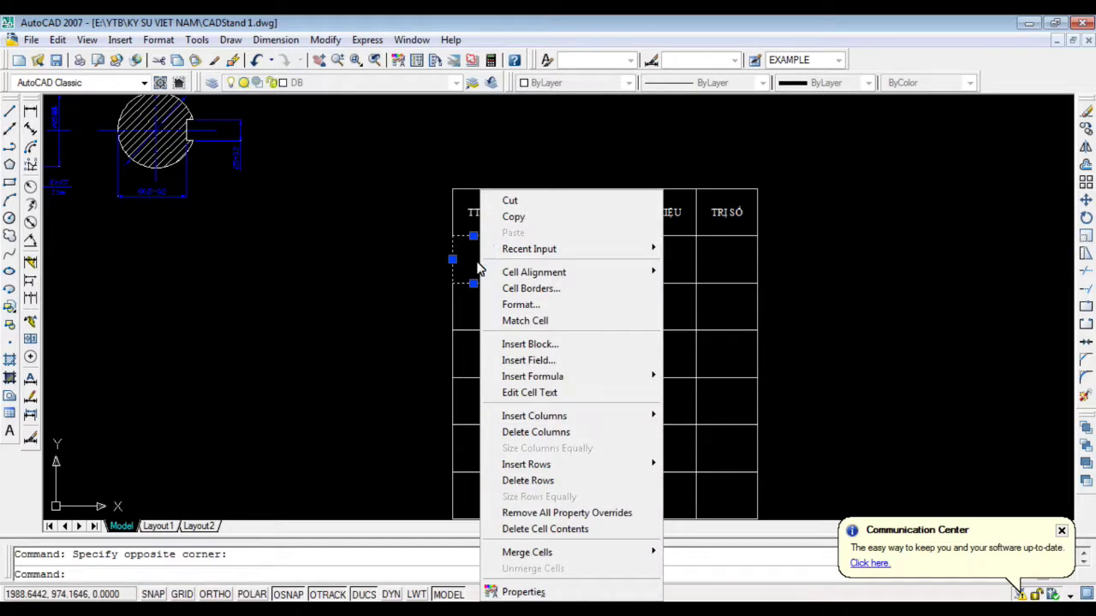
left_click(764, 345)
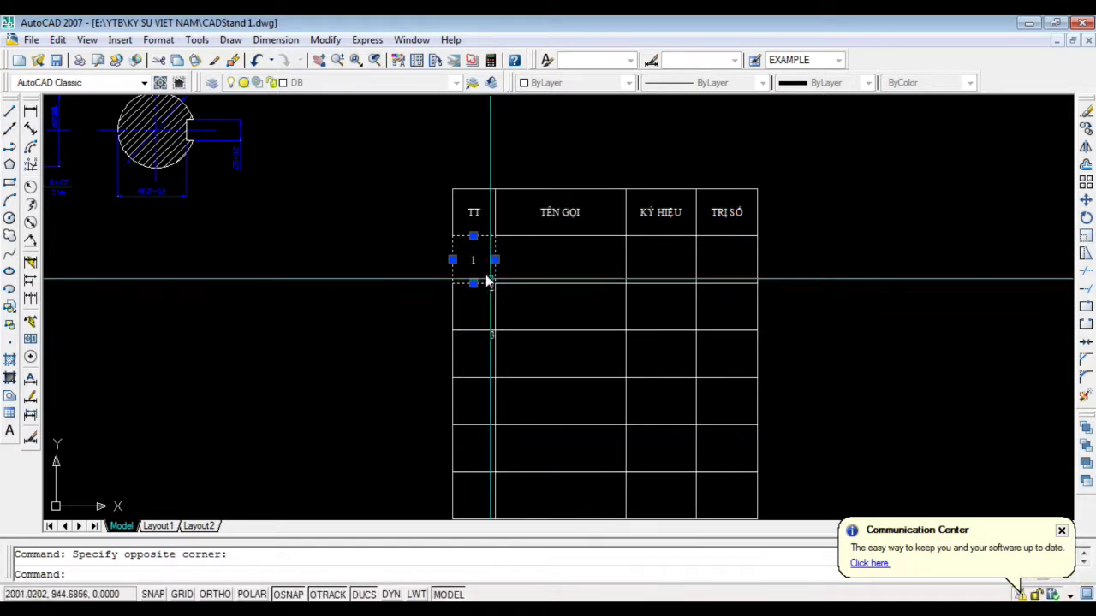
scroll(579, 291, "down", 3)
right_click(537, 411)
mouse_move(591, 288)
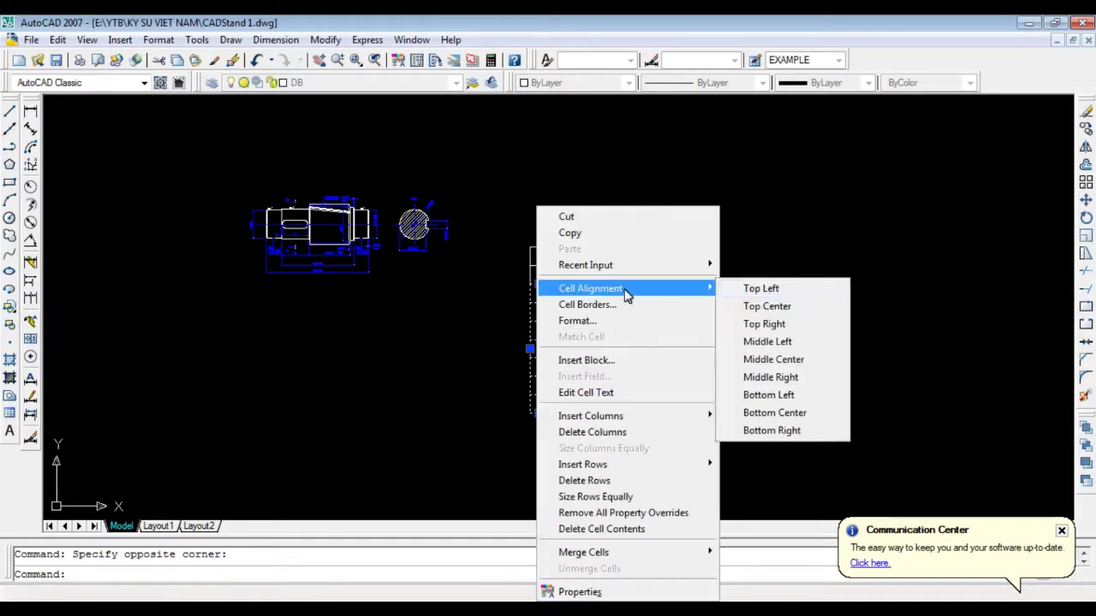
left_click(796, 353)
scroll(642, 291, "up", 3)
key("Escape")
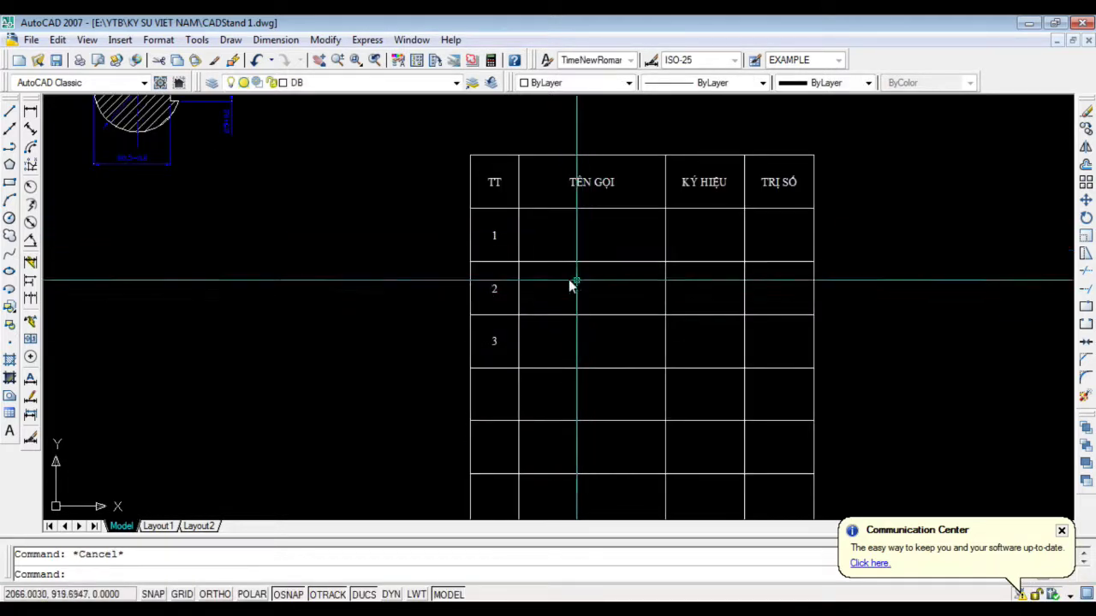
left_click(505, 240)
right_click(510, 244)
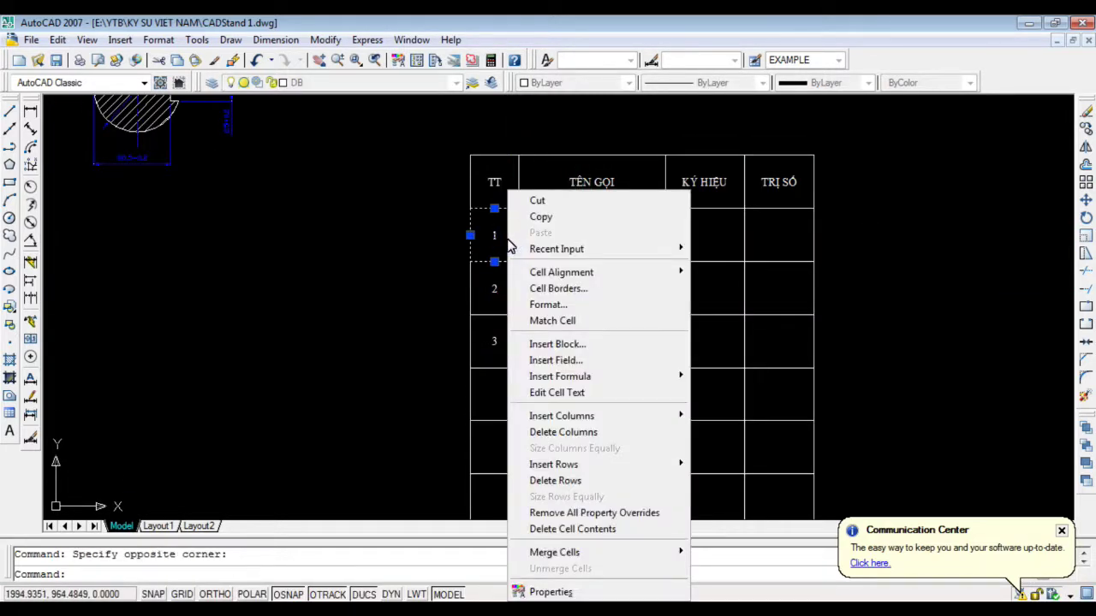
key("Escape")
Fill in the row-1 TÊN GỌI cell text, checking the reference photo
scroll(599, 245, "down", 2)
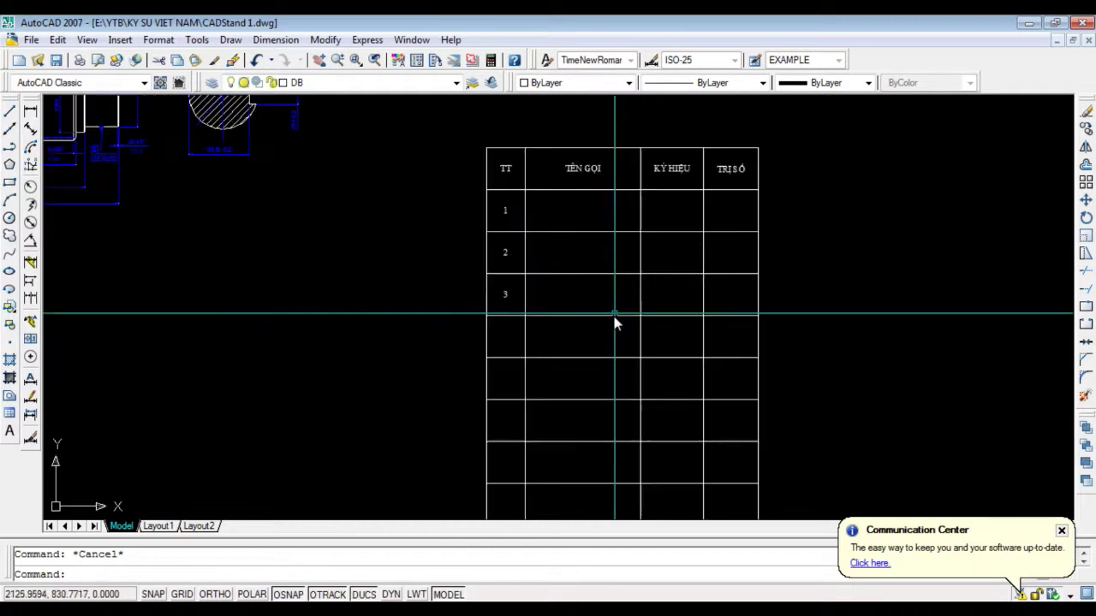
left_click(508, 326)
left_click(583, 205)
key("alt+Tab")
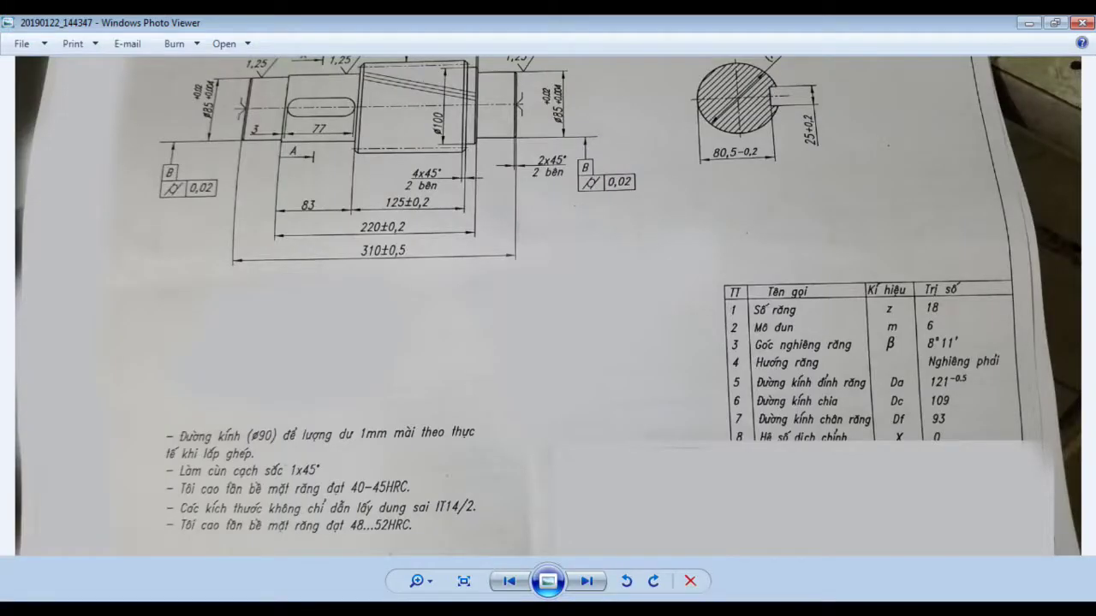
key("alt+Tab")
double_click(593, 214)
type("LƯỢNG")
left_click(682, 286)
Align the selected cells down to the bottom row Middle Right
scroll(700, 416, "down", 2)
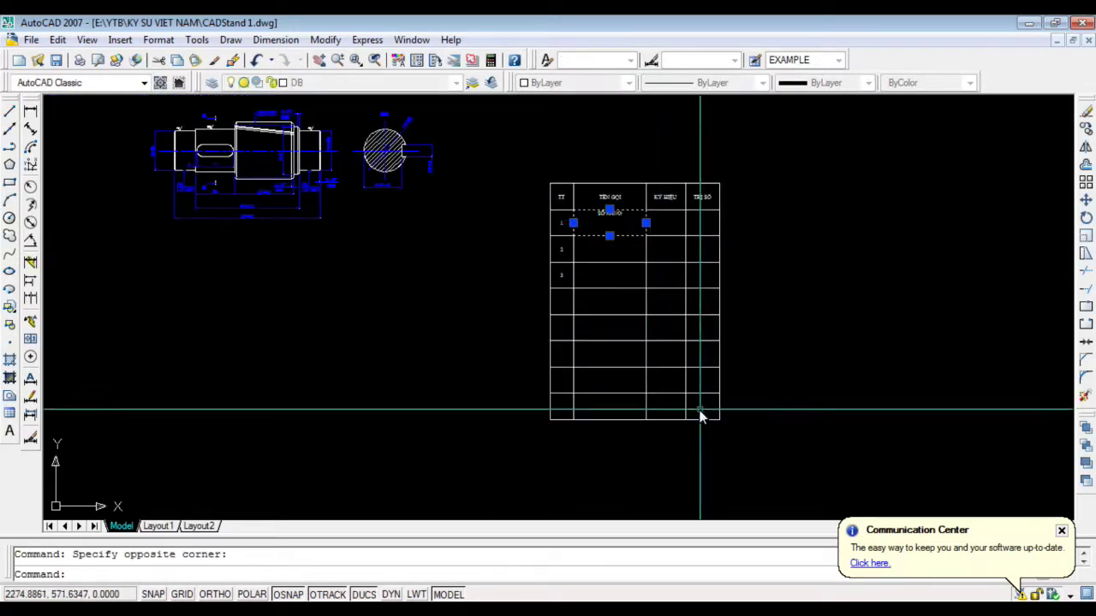
left_click(700, 417, "shift")
right_click(700, 417)
left_click(956, 375)
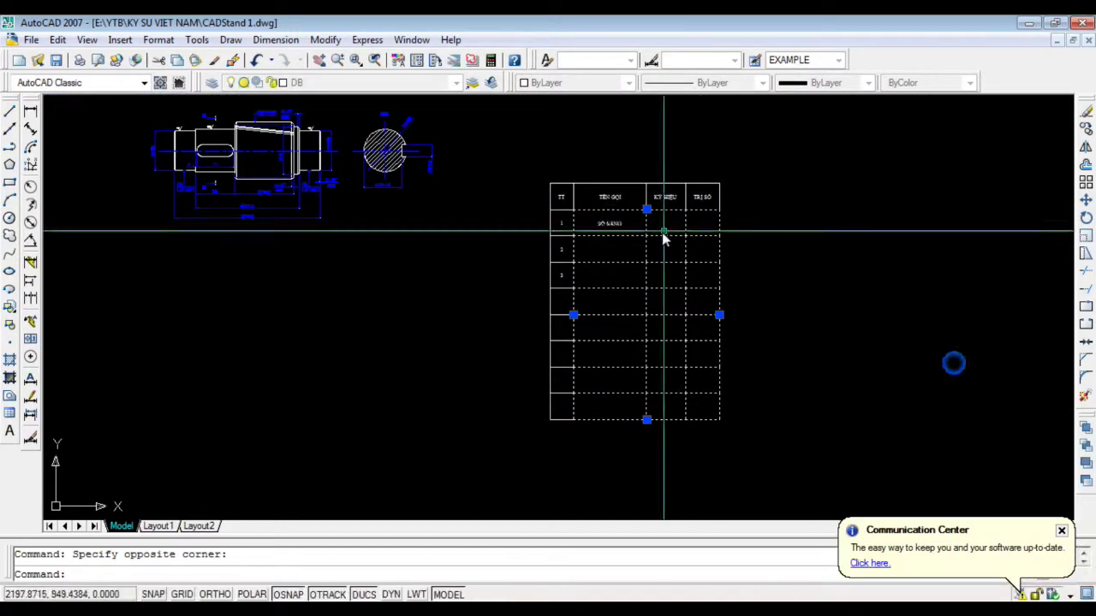
key("alt+Tab")
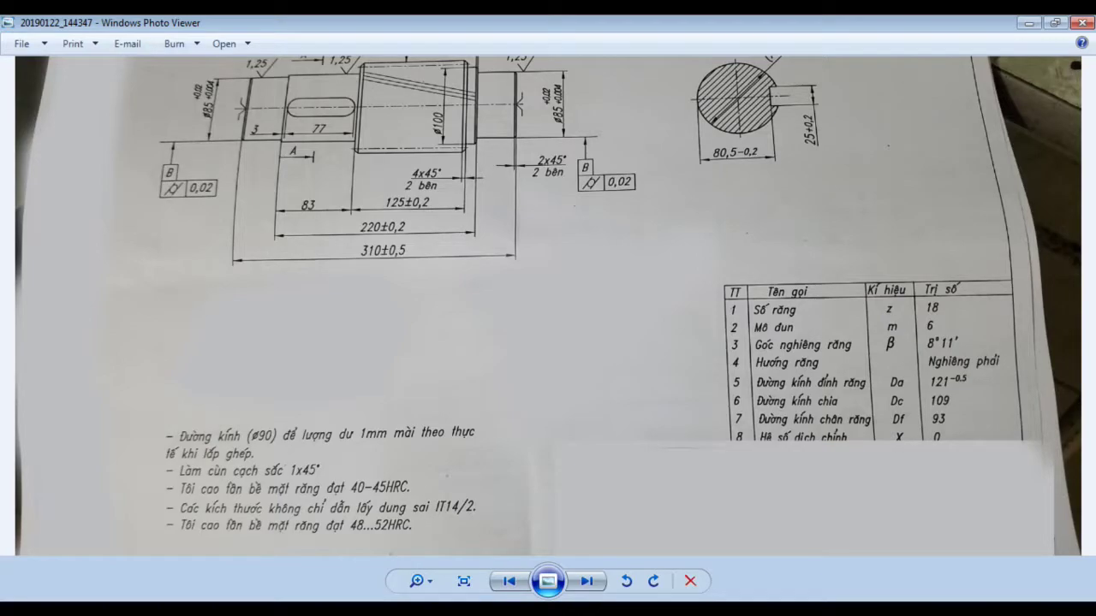
key("alt+Tab")
Enter Z under KÝ HIỆU and 18 under TRỊ SỐ in row 1
scroll(709, 225, "up", 3)
double_click(636, 227)
type("Z")
left_click(698, 232)
double_click(698, 231)
type("18")
left_click(783, 263)
scroll(496, 234, "down", 3)
scroll(603, 213, "up", 2)
scroll(603, 212, "down", 2)
scroll(656, 237, "up", 1)
scroll(372, 139, "down", 1)
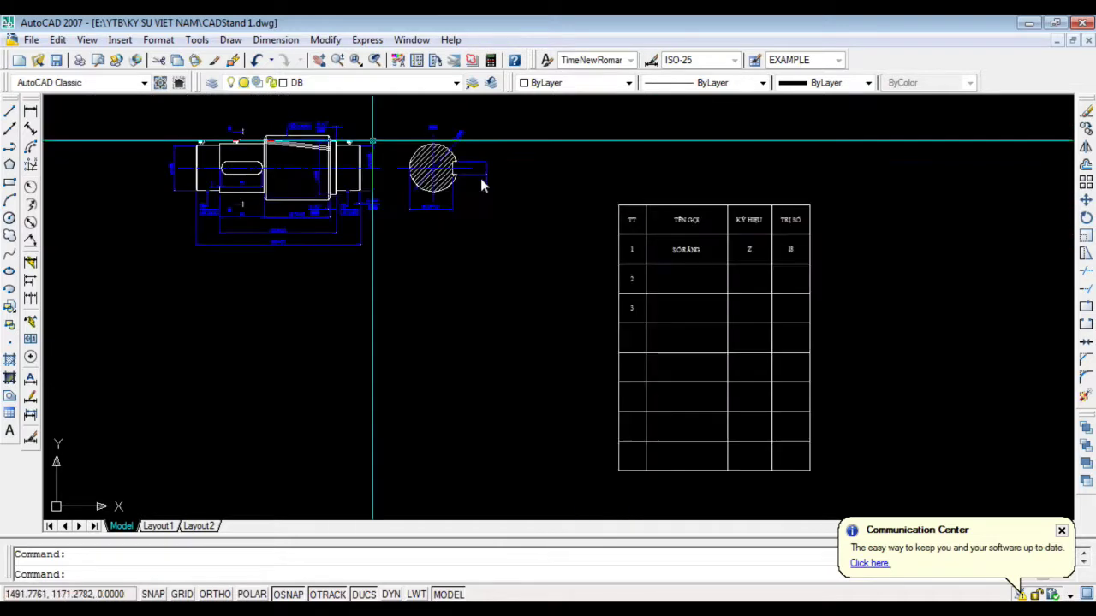
scroll(587, 287, "down", 2)
Move the table closer to the shaft drawing
left_click_drag(651, 229, 845, 443)
type("m")
key("Return")
left_click(673, 244)
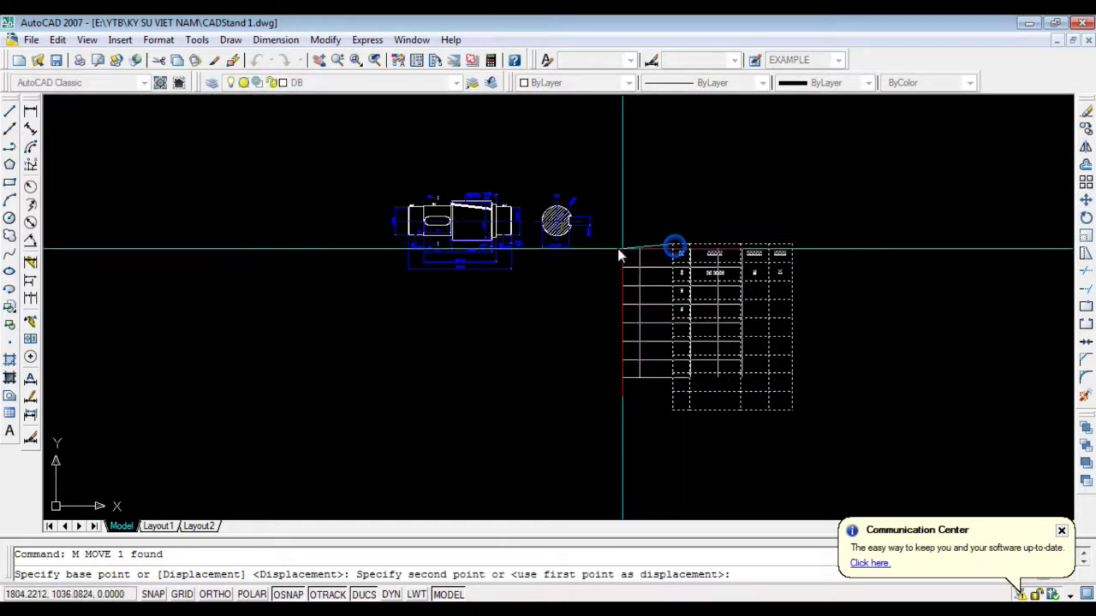
left_click(607, 249)
key("Escape")
Draw a rectangular border enclosing the shaft drawing and the table
type("rec")
key("Return")
left_click(381, 179)
left_click(743, 435)
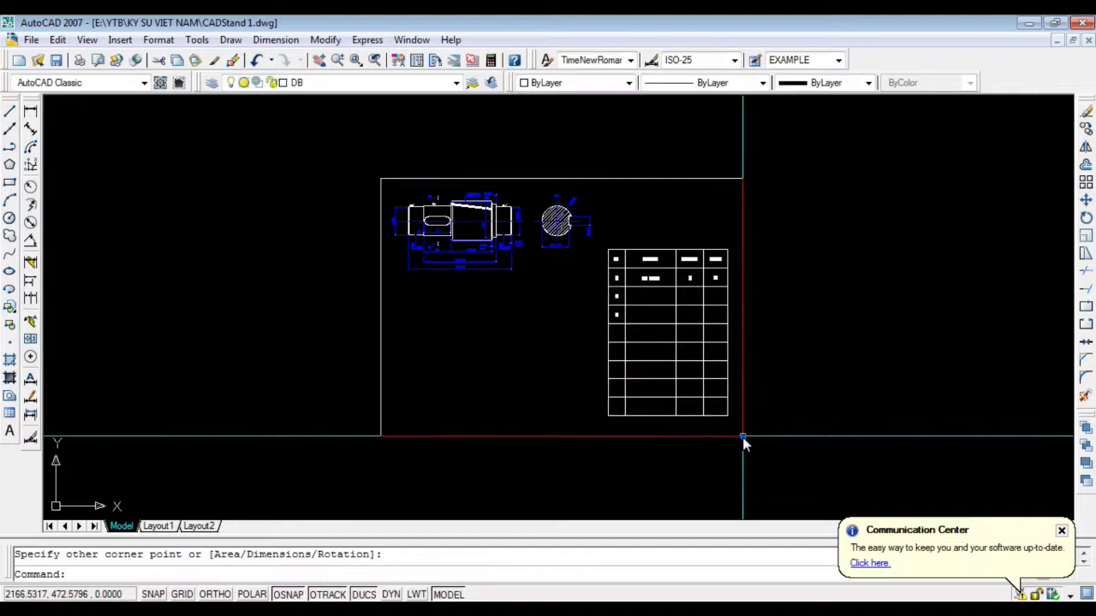
left_click(635, 283)
key("Escape")
scroll(614, 296, "down", 2)
scroll(594, 324, "up", 3)
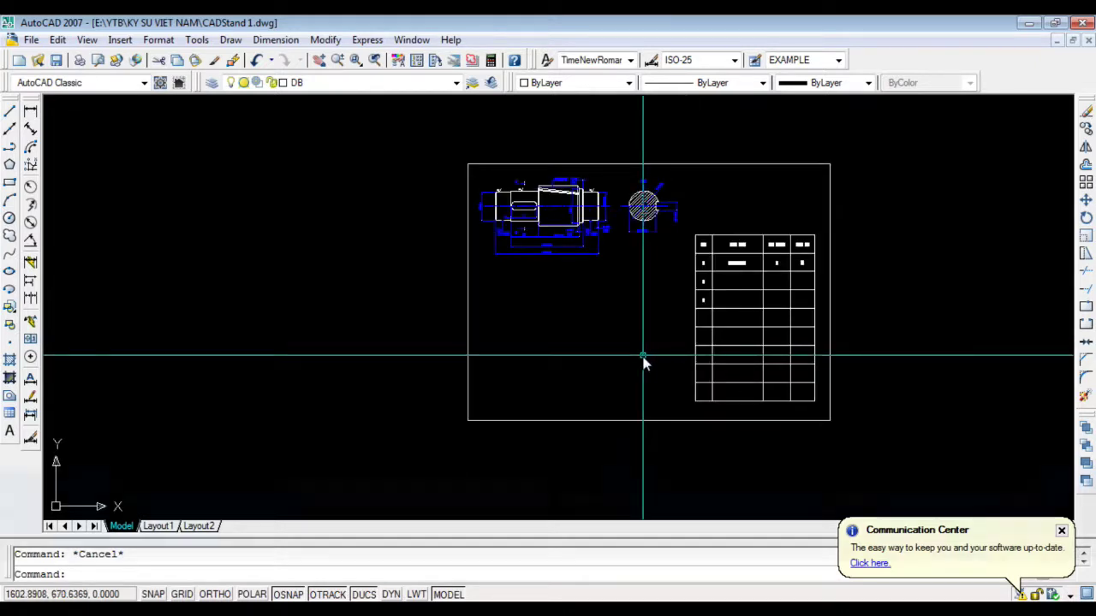
scroll(643, 362, "up", 2)
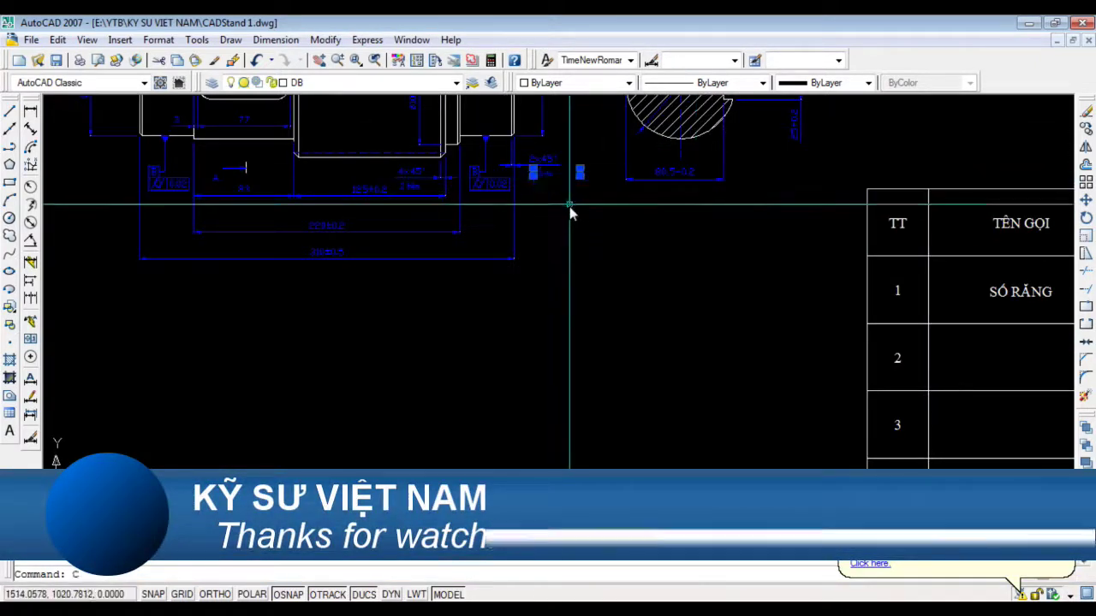
Set the GHI CHÚ heading text height to 10 and widen it to one line
double_click(333, 334)
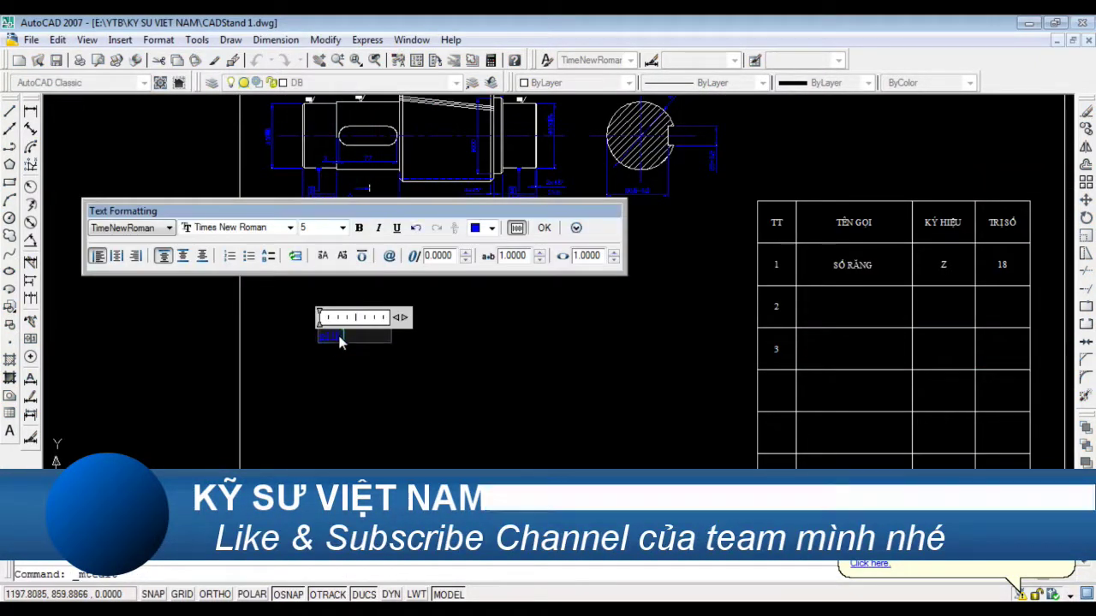
left_click(341, 234)
left_click(326, 283)
left_click_drag(400, 317, 719, 317)
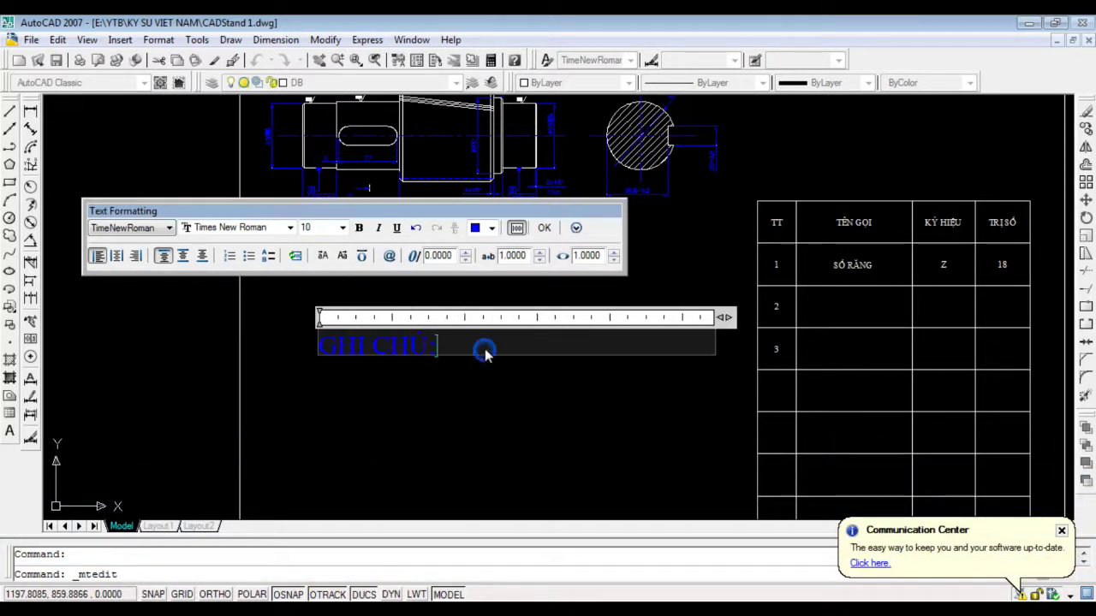
left_click(543, 226)
Save the drawing with Ctrl+S
scroll(472, 301, "down", 3)
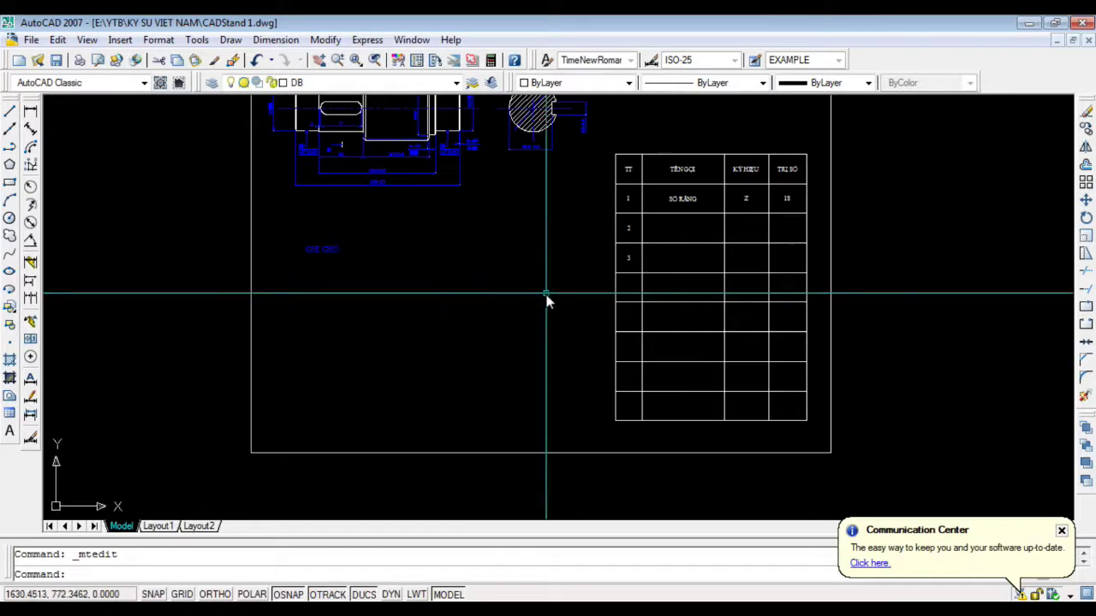
scroll(545, 300, "down", 3)
key("ctrl+s")
scroll(693, 419, "down", 1)
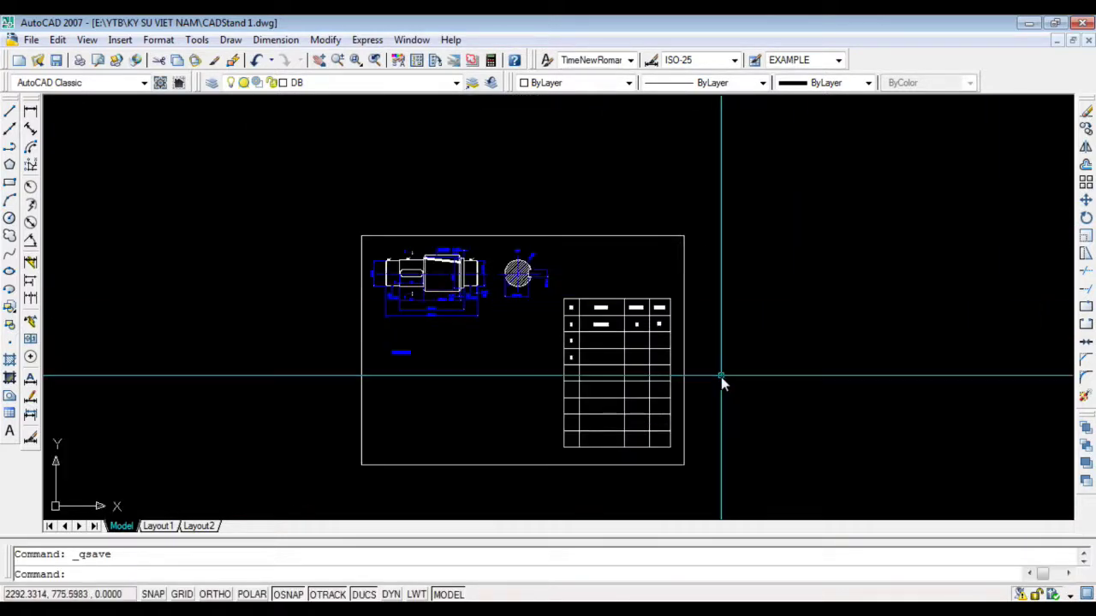